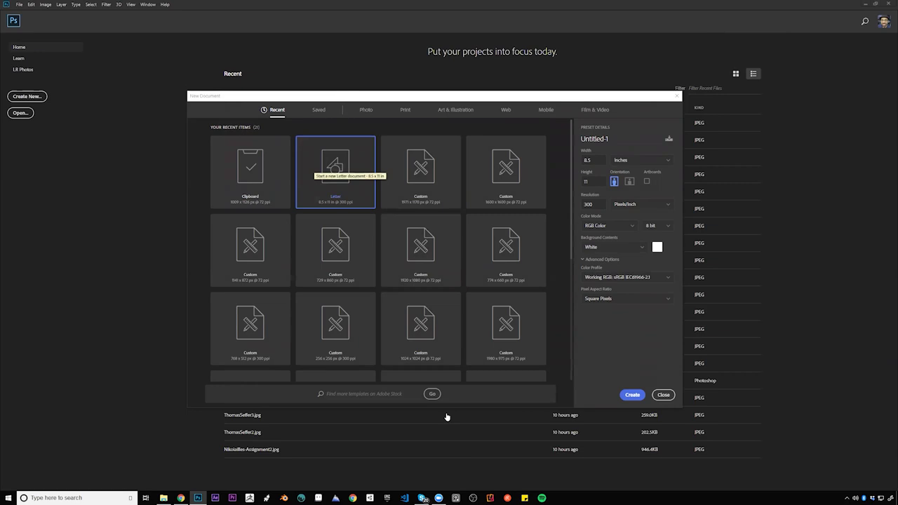
Create a new 8.5 x 11 in Letter document at 300 ppi and choose the Painterly brush from THE NEW AI group
{"action": "left_click", "coordinate": [632, 394]}
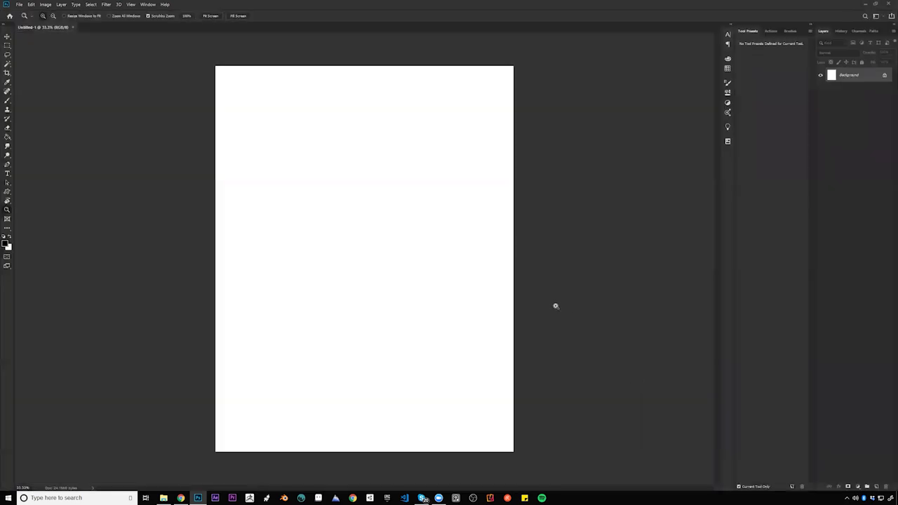
{"action": "key", "text": "b"}
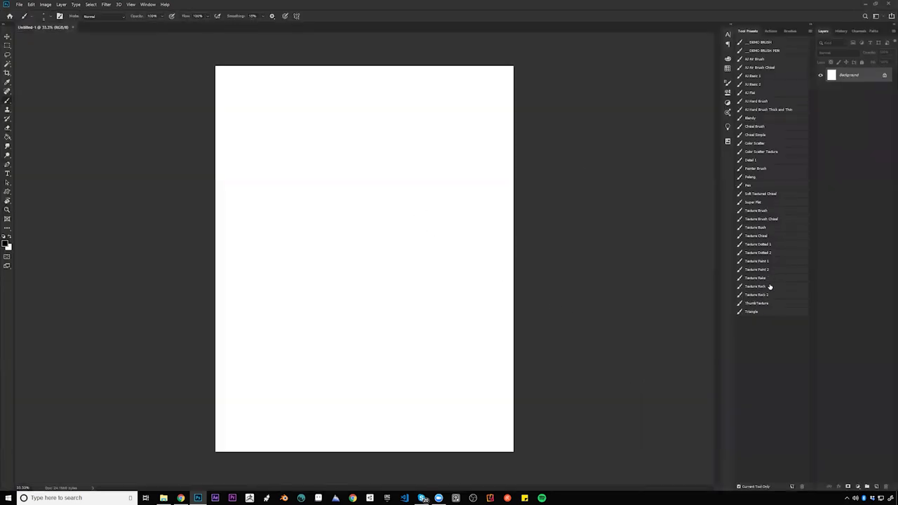
{"action": "left_click", "coordinate": [789, 32]}
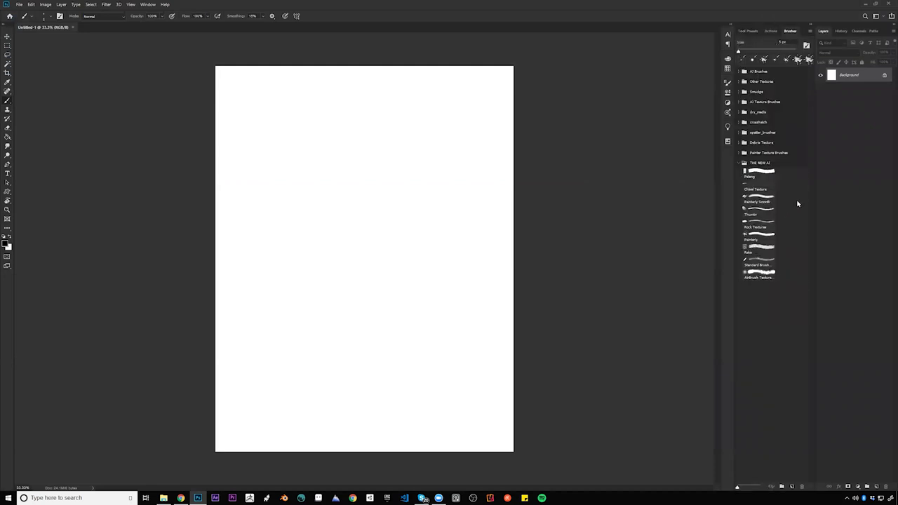
{"action": "left_click", "coordinate": [744, 239]}
Try a few broad strokes across the canvas's upper half with an enlarged Painterly brush
{"action": "left_click_drag", "start_coordinate": [420, 141], "coordinate": [386, 202]}
{"action": "key", "text": "bracketright"}
{"action": "key", "text": "bracketright"}
{"action": "key", "text": "bracketright"}
{"action": "key", "text": "bracketright"}
{"action": "key", "text": "bracketright"}
{"action": "key", "text": "bracketright"}
{"action": "key", "text": "bracketright"}
{"action": "key", "text": "bracketright"}
{"action": "key", "text": "bracketright"}
{"action": "key", "text": "bracketright"}
{"action": "key", "text": "bracketright"}
{"action": "key", "text": "bracketright"}
{"action": "key", "text": "bracketright"}
{"action": "key", "text": "bracketright"}
{"action": "key", "text": "bracketright"}
{"action": "key", "text": "bracketright"}
{"action": "key", "text": "bracketright"}
{"action": "key", "text": "bracketright"}
{"action": "key", "text": "bracketright"}
{"action": "key", "text": "bracketright"}
{"action": "left_click_drag", "start_coordinate": [429, 142], "coordinate": [360, 246]}
{"action": "key", "text": "ctrl+z"}
{"action": "mouse_move", "coordinate": [431, 146]}
{"action": "left_mouse_down"}
{"action": "mouse_move", "coordinate": [354, 218]}
{"action": "mouse_move", "coordinate": [490, 116]}
{"action": "left_mouse_up"}
{"action": "mouse_move", "coordinate": [338, 263]}
{"action": "left_mouse_down"}
{"action": "mouse_move", "coordinate": [391, 186]}
{"action": "mouse_move", "coordinate": [275, 326]}
{"action": "mouse_move", "coordinate": [298, 281]}
{"action": "mouse_move", "coordinate": [457, 103]}
{"action": "mouse_move", "coordinate": [276, 263]}
{"action": "left_mouse_up"}
Sketch the thick eyebrow, the eye's lower line and a vertical face line in black with a much smaller brush
{"action": "key", "text": "bracketleft"}
{"action": "key", "text": "bracketleft"}
{"action": "key", "text": "bracketleft"}
{"action": "key", "text": "bracketleft"}
{"action": "key", "text": "bracketleft"}
{"action": "key", "text": "bracketleft"}
{"action": "key", "text": "bracketleft"}
{"action": "key", "text": "bracketleft"}
{"action": "key", "text": "bracketleft"}
{"action": "key", "text": "bracketleft"}
{"action": "key", "text": "bracketleft"}
{"action": "key", "text": "bracketleft"}
{"action": "key", "text": "bracketleft"}
{"action": "key", "text": "bracketleft"}
{"action": "key", "text": "bracketleft"}
{"action": "key", "text": "x"}
{"action": "mouse_move", "coordinate": [357, 135]}
{"action": "left_mouse_down"}
{"action": "mouse_move", "coordinate": [379, 133]}
{"action": "mouse_move", "coordinate": [346, 134]}
{"action": "mouse_move", "coordinate": [409, 127]}
{"action": "mouse_move", "coordinate": [314, 192]}
{"action": "mouse_move", "coordinate": [318, 229]}
{"action": "mouse_move", "coordinate": [310, 145]}
{"action": "mouse_move", "coordinate": [317, 161]}
{"action": "mouse_move", "coordinate": [377, 144]}
{"action": "mouse_move", "coordinate": [338, 174]}
{"action": "mouse_move", "coordinate": [362, 162]}
{"action": "left_mouse_up"}
{"action": "key", "text": "ctrl+z"}
{"action": "key", "text": "bracketright"}
{"action": "key", "text": "bracketright"}
{"action": "key", "text": "bracketright"}
{"action": "key", "text": "bracketright"}
{"action": "key", "text": "bracketright"}
{"action": "key", "text": "bracketleft"}
{"action": "key", "text": "bracketleft"}
{"action": "key", "text": "bracketleft"}
{"action": "key", "text": "bracketleft"}
{"action": "key", "text": "bracketleft"}
{"action": "key", "text": "bracketleft"}
{"action": "key", "text": "bracketleft"}
{"action": "key", "text": "ctrl"}
{"action": "key", "text": "ctrl+z"}
{"action": "key", "text": "ctrl+f"}
{"action": "key", "text": "bracketright"}
{"action": "key", "text": "bracketright"}
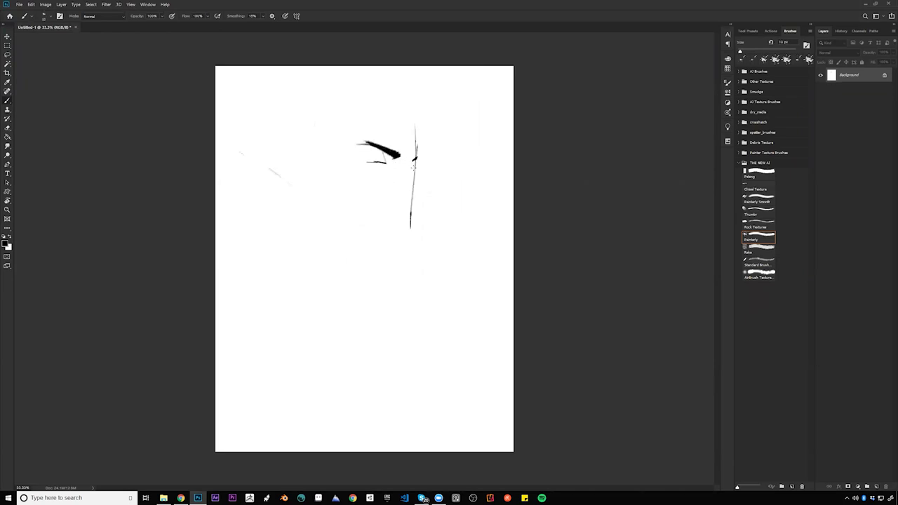
Shade inside the eye in light gray, mark the dark iris and thicken the far eyebrow
{"action": "key", "text": "bracketright"}
{"action": "key", "text": "bracketright"}
{"action": "key", "text": "bracketright"}
{"action": "key", "text": "bracketleft"}
{"action": "key", "text": "bracketleft"}
{"action": "key", "text": "bracketleft"}
{"action": "key", "text": "bracketleft"}
{"action": "key", "text": "bracketleft"}
{"action": "key", "text": "bracketleft"}
{"action": "key", "text": "bracketleft"}
{"action": "key", "text": "bracketleft"}
{"action": "key", "text": "bracketleft"}
{"action": "key", "text": "bracketright"}
{"action": "key", "text": "bracketright"}
{"action": "key", "text": "bracketright"}
{"action": "key", "text": "bracketright"}
{"action": "mouse_move", "coordinate": [367, 162]}
{"action": "left_mouse_down"}
{"action": "mouse_move", "coordinate": [385, 161]}
{"action": "mouse_move", "coordinate": [380, 153]}
{"action": "mouse_move", "coordinate": [374, 161]}
{"action": "mouse_move", "coordinate": [374, 148]}
{"action": "left_mouse_up"}
{"action": "key", "text": "bracketright"}
{"action": "key", "text": "bracketright"}
{"action": "key", "text": "bracketright"}
{"action": "left_click", "coordinate": [381, 156], "text": "alt"}
{"action": "left_click_drag", "start_coordinate": [364, 148], "coordinate": [364, 160]}
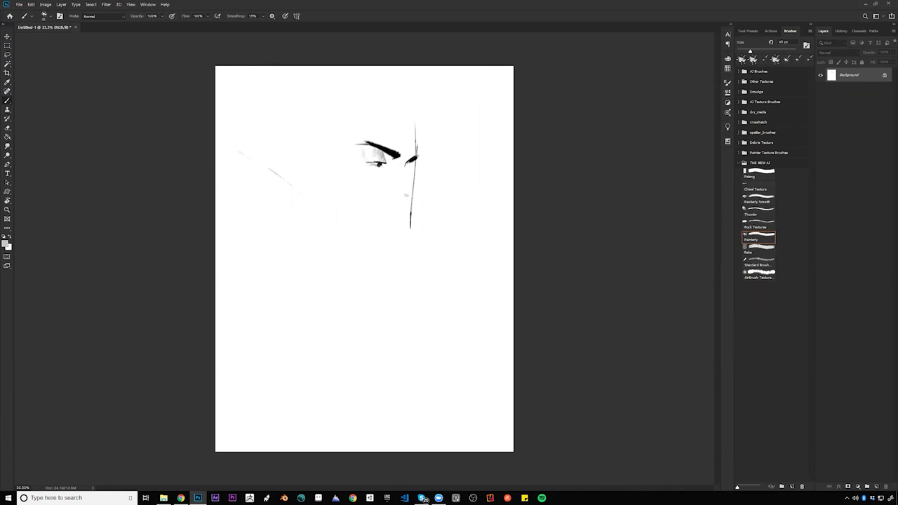
Sketch the forehead contour and swept-back hairline above the brow in thin black lines with an 8 px brush
{"action": "left_click", "coordinate": [384, 150], "text": "alt"}
{"action": "key", "text": "bracketleft"}
{"action": "key", "text": "bracketleft"}
{"action": "key", "text": "bracketleft"}
{"action": "key", "text": "bracketleft"}
{"action": "key", "text": "bracketleft"}
{"action": "key", "text": "bracketleft"}
{"action": "key", "text": "bracketleft"}
{"action": "key", "text": "bracketleft"}
{"action": "key", "text": "bracketleft"}
{"action": "key", "text": "bracketleft"}
{"action": "left_click_drag", "start_coordinate": [415, 120], "coordinate": [415, 104]}
{"action": "mouse_move", "coordinate": [377, 79]}
{"action": "left_mouse_down"}
{"action": "mouse_move", "coordinate": [408, 106]}
{"action": "mouse_move", "coordinate": [410, 120]}
{"action": "mouse_move", "coordinate": [393, 107]}
{"action": "left_mouse_up"}
{"action": "left_click_drag", "start_coordinate": [338, 115], "coordinate": [356, 136]}
{"action": "left_click_drag", "start_coordinate": [347, 100], "coordinate": [359, 97]}
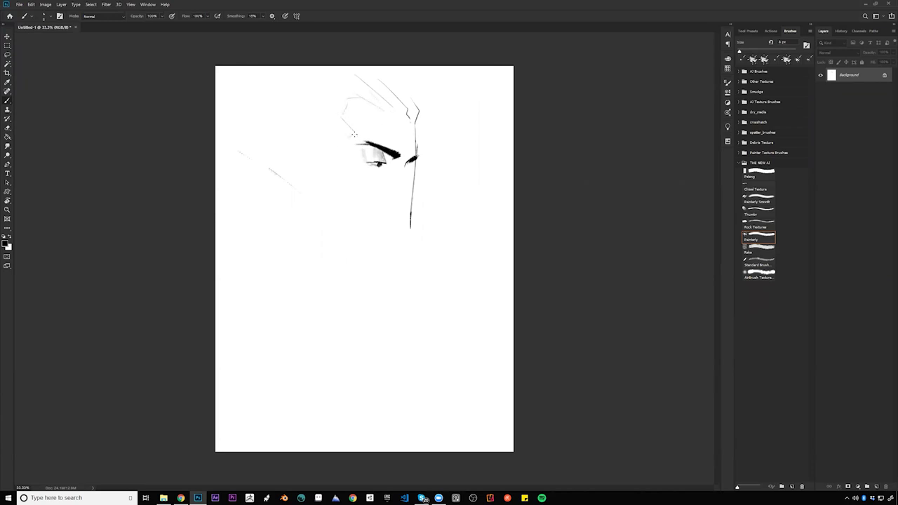
Add a short temple line and a nostril mark to the sketch, and flip the canvas horizontally
{"action": "left_click_drag", "start_coordinate": [350, 132], "coordinate": [338, 142]}
{"action": "left_click_drag", "start_coordinate": [403, 195], "coordinate": [395, 196]}
{"action": "key", "text": "ctrl+f"}
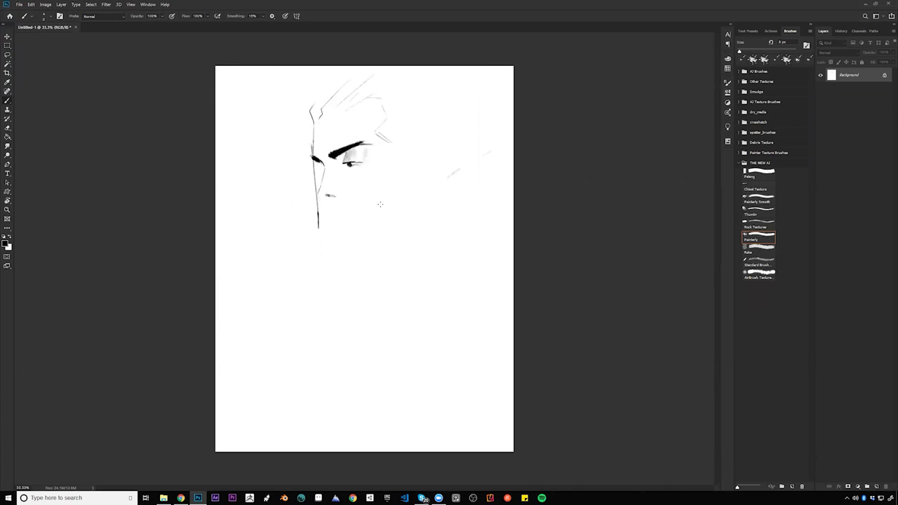
Paint out the profile line below the far eye in white and draw that eye's lower lid in black on the mirrored canvas
{"action": "left_click", "coordinate": [308, 166], "text": "alt"}
{"action": "key", "text": "bracketright"}
{"action": "key", "text": "bracketright"}
{"action": "left_click_drag", "start_coordinate": [315, 180], "coordinate": [315, 193]}
{"action": "left_click", "coordinate": [316, 159], "text": "alt"}
{"action": "key", "text": "bracketleft"}
{"action": "key", "text": "bracketleft"}
{"action": "key", "text": "bracketleft"}
{"action": "key", "text": "bracketleft"}
{"action": "left_click_drag", "start_coordinate": [307, 167], "coordinate": [319, 167]}
{"action": "key", "text": "ctrl+f"}
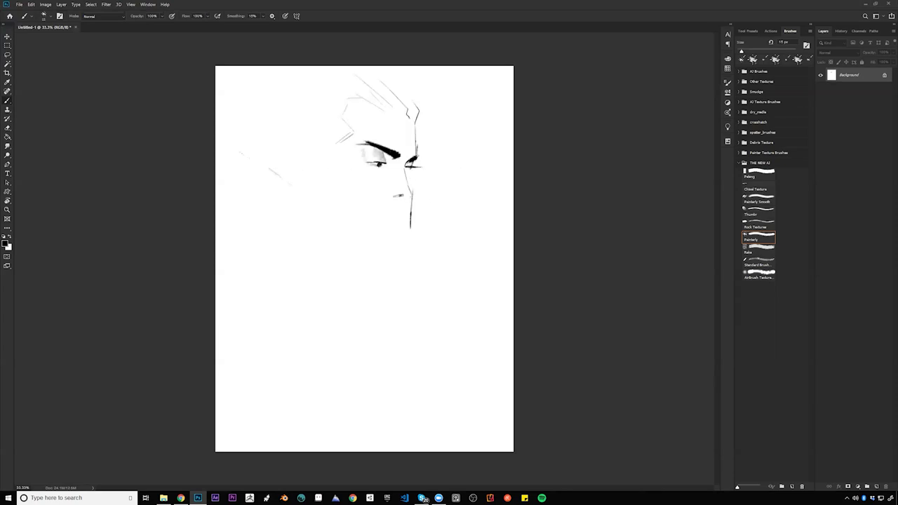
Switch to Chrome and look through the profile's boards on Pinterest for reference art
{"action": "key", "text": "alt+Tab"}
{"action": "key", "text": "Tab"}
{"action": "key", "text": "Tab"}
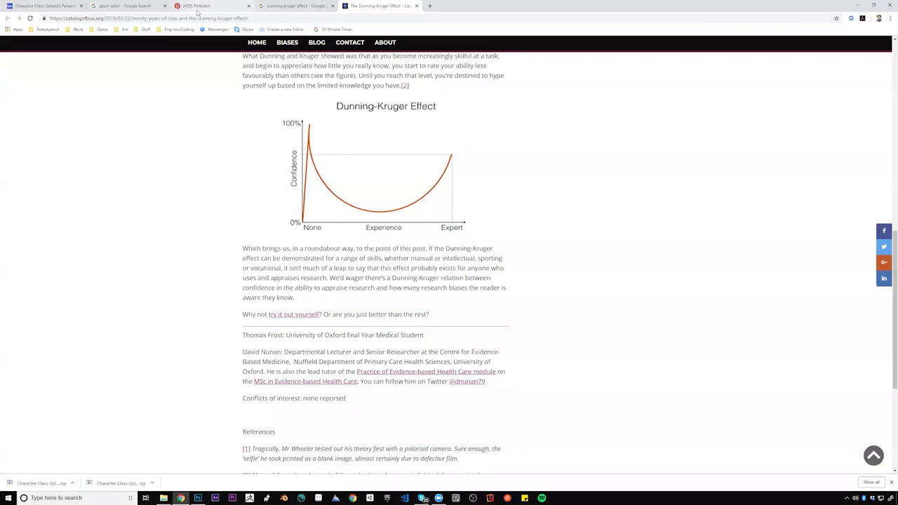
{"action": "left_click", "coordinate": [196, 7]}
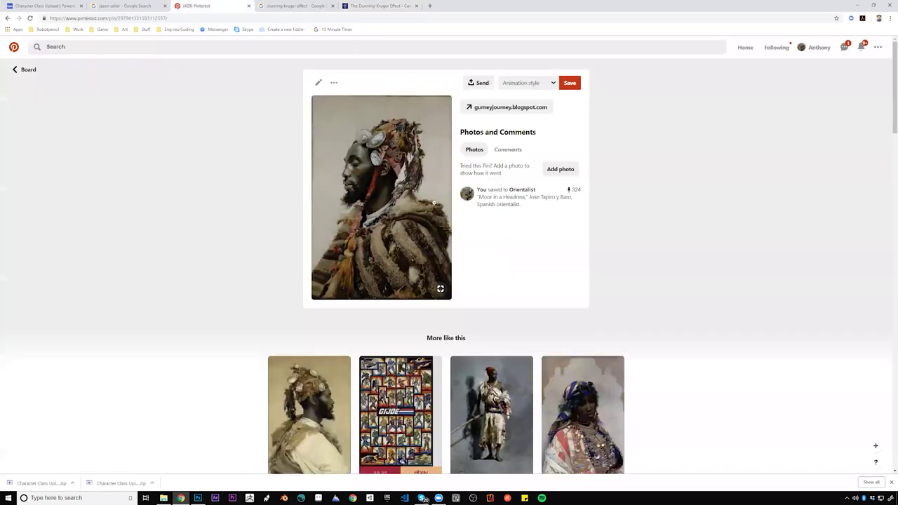
{"action": "left_click", "coordinate": [815, 47]}
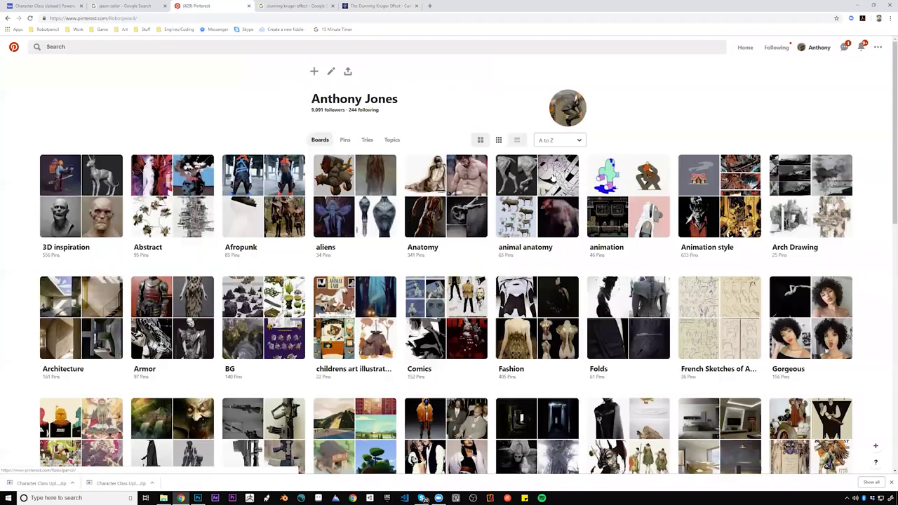
{"action": "scroll", "coordinate": [303, 239], "scroll_direction": "down", "scroll_amount": 2}
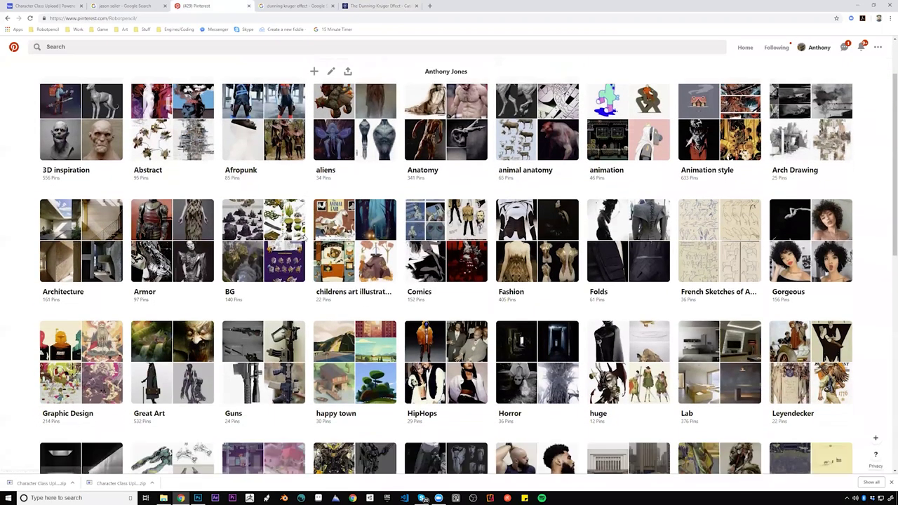
{"action": "scroll", "coordinate": [304, 238], "scroll_direction": "down", "scroll_amount": 2}
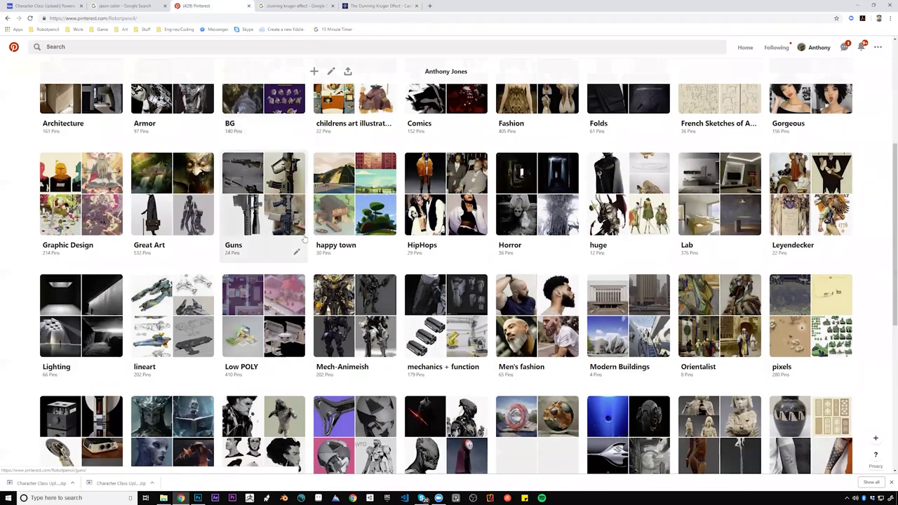
{"action": "scroll", "coordinate": [303, 239], "scroll_direction": "up", "scroll_amount": 4}
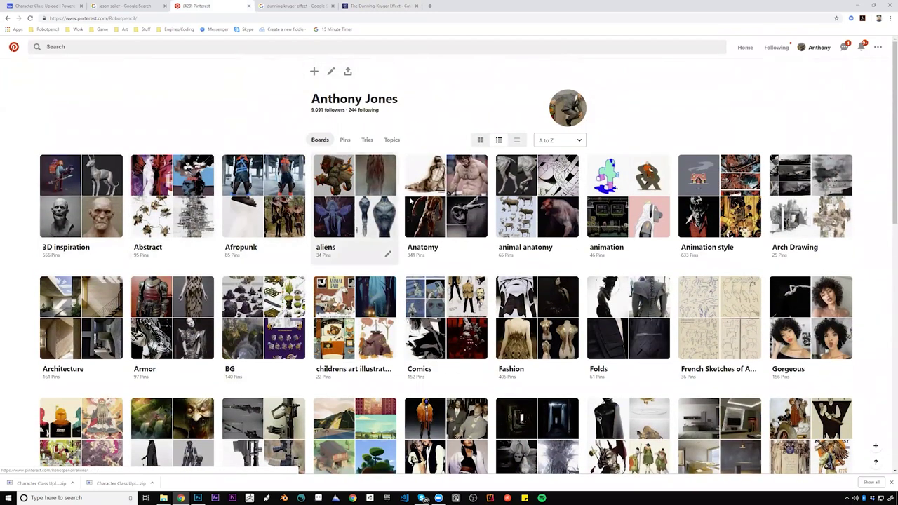
Open the Animation style board and examine its red and blue comic-panel pin
{"action": "left_click", "coordinate": [706, 211]}
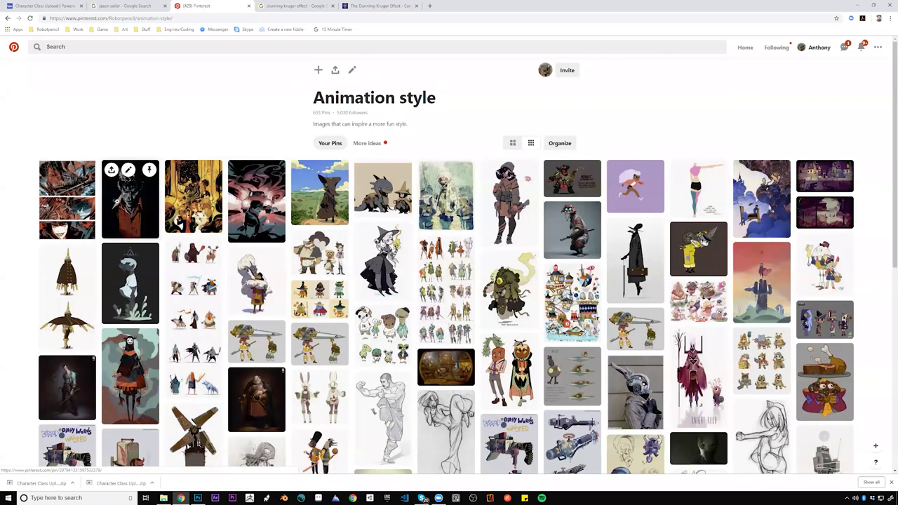
{"action": "left_click", "coordinate": [48, 213]}
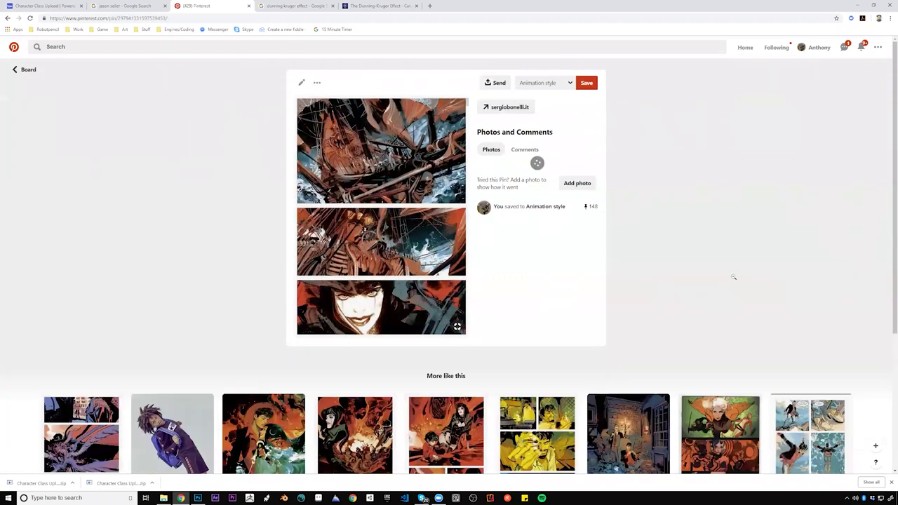
{"action": "scroll", "coordinate": [733, 277], "scroll_direction": "down", "scroll_amount": 1}
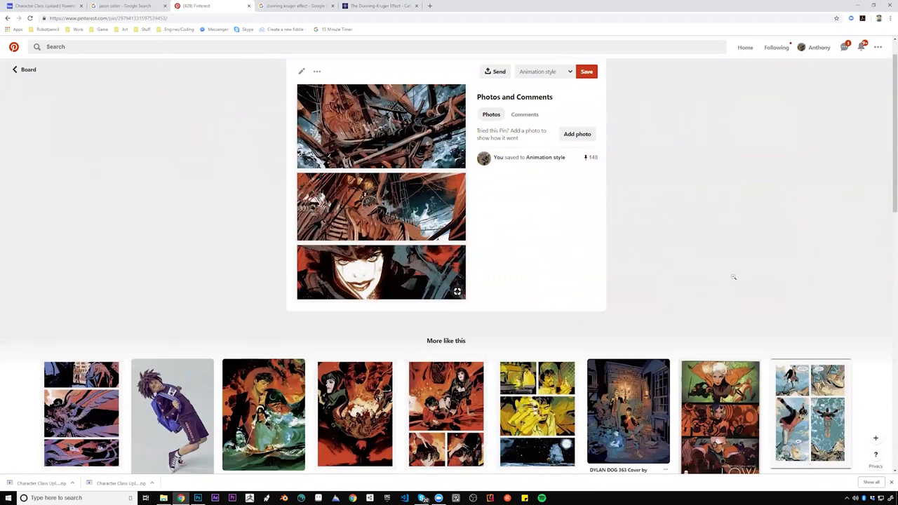
Return to Photoshop and darken the far eye's iris and the near eye's lower lid line
{"action": "key", "text": "alt+Tab"}
{"action": "key", "text": "alt+Tab"}
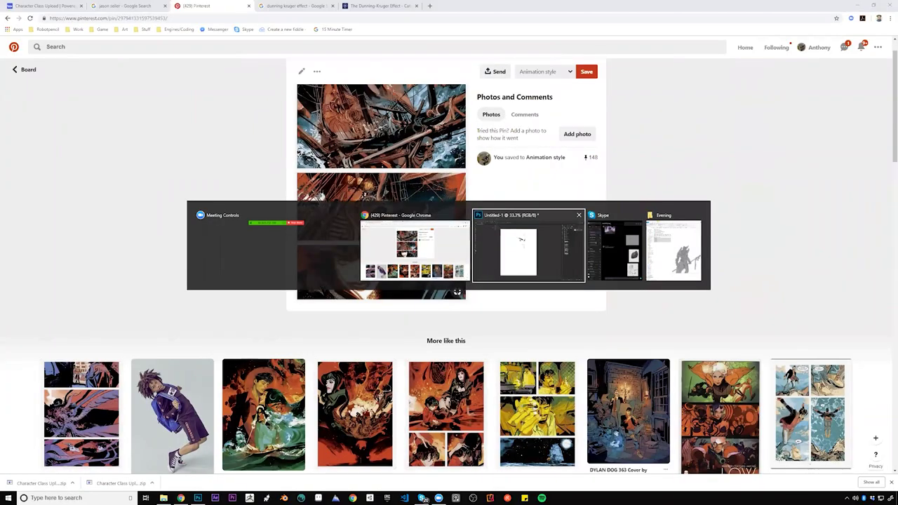
{"action": "key", "text": "ctrl+plus"}
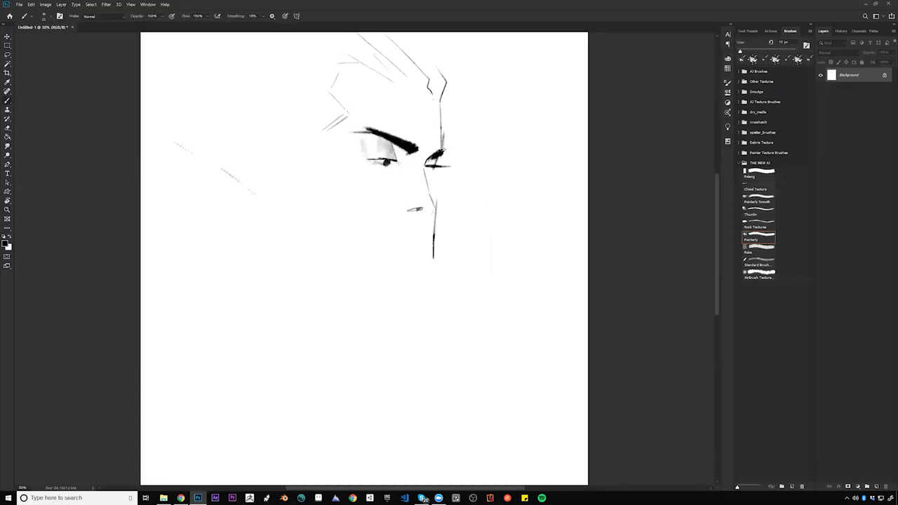
{"action": "key", "text": "bracketright"}
{"action": "left_click_drag", "start_coordinate": [431, 166], "coordinate": [429, 171]}
Paint out the vertical line below the nose tip in white while the canvas is mirrored, and flip it back
{"action": "key", "text": "z"}
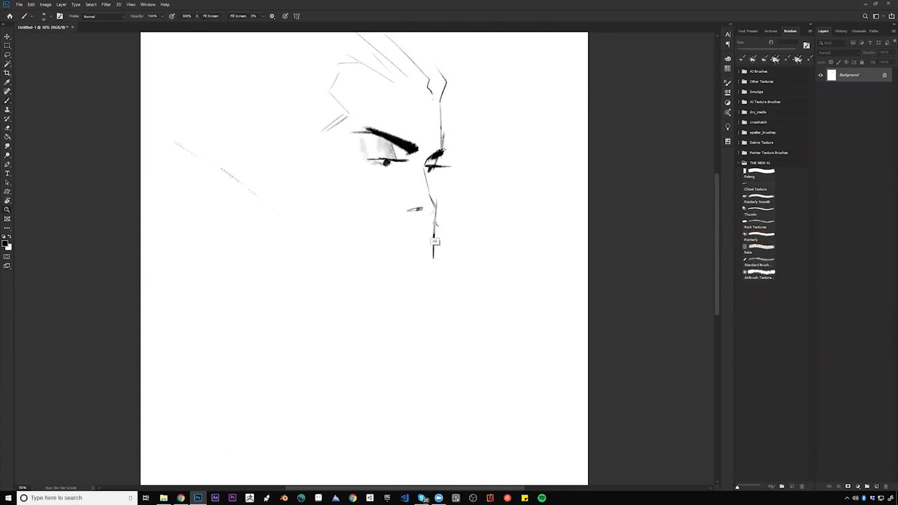
{"action": "left_click", "coordinate": [440, 226], "text": "alt"}
{"action": "key", "text": "ctrl+f"}
{"action": "key", "text": "b"}
{"action": "left_click", "coordinate": [345, 224], "text": "alt"}
{"action": "key", "text": "]"}
{"action": "mouse_move", "coordinate": [339, 218]}
{"action": "left_mouse_down"}
{"action": "mouse_move", "coordinate": [343, 246]}
{"action": "mouse_move", "coordinate": [334, 249]}
{"action": "left_mouse_up"}
{"action": "key", "text": "bracketright"}
{"action": "key", "text": "bracketright"}
{"action": "key", "text": "bracketright"}
{"action": "key", "text": "bracketright"}
{"action": "key", "text": "bracketright"}
{"action": "key", "text": "bracketright"}
{"action": "key", "text": "bracketright"}
{"action": "key", "text": "ctrl+shift+h"}
Reduce the brush to 20 px and add a light stroke in the near eye and a small mark on the nose's side
{"action": "key", "text": "bracketleft"}
{"action": "key", "text": "bracketleft"}
{"action": "key", "text": "bracketleft"}
{"action": "key", "text": "bracketleft"}
{"action": "key", "text": "bracketleft"}
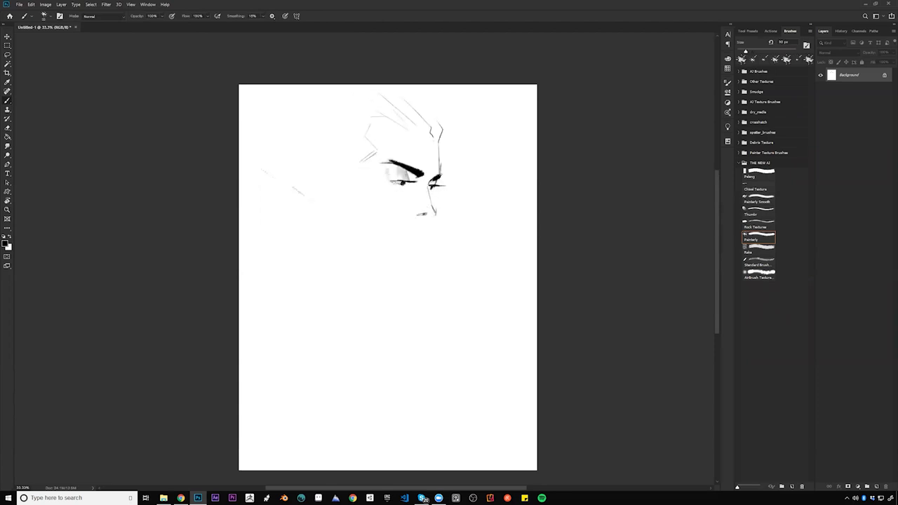
{"action": "key", "text": "bracketleft"}
{"action": "left_click_drag", "start_coordinate": [389, 180], "coordinate": [404, 180]}
{"action": "left_click", "coordinate": [424, 197]}
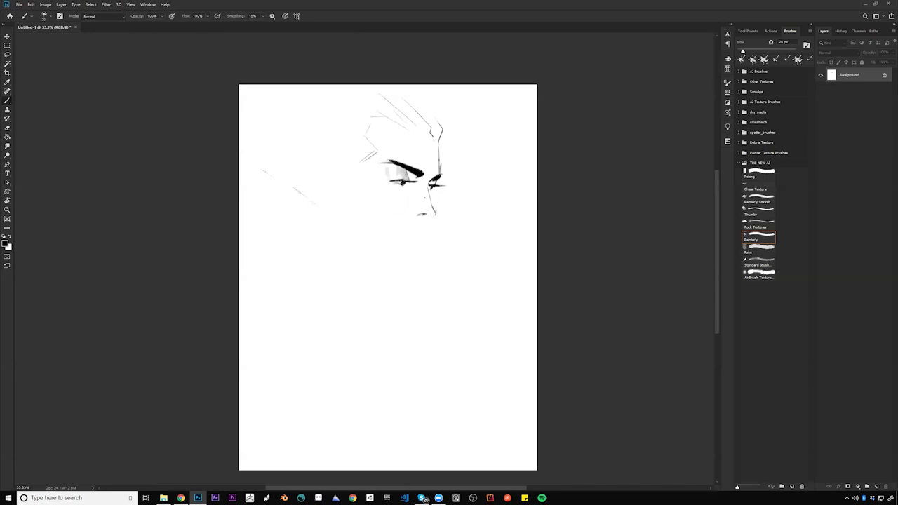
Sketch the underside of the nose toward the upper lip
{"action": "left_click_drag", "start_coordinate": [427, 214], "coordinate": [435, 221]}
{"action": "key", "text": "ctrl+z"}
{"action": "key", "text": "ctrl+z"}
{"action": "left_click_drag", "start_coordinate": [428, 217], "coordinate": [436, 223]}
{"action": "key", "text": "ctrl+z"}
{"action": "key", "text": "ctrl+z"}
Draw the mouth line and the near side of the jaw with thin strokes, setting the brush to 15 px
{"action": "key", "text": "bracketleft"}
{"action": "mouse_move", "coordinate": [360, 196]}
{"action": "left_mouse_down"}
{"action": "mouse_move", "coordinate": [364, 232]}
{"action": "mouse_move", "coordinate": [374, 238]}
{"action": "mouse_move", "coordinate": [372, 226]}
{"action": "mouse_move", "coordinate": [386, 251]}
{"action": "left_mouse_up"}
{"action": "key", "text": "ctrl+z"}
{"action": "left_click_drag", "start_coordinate": [404, 230], "coordinate": [428, 231]}
{"action": "key", "text": "bracketright"}
{"action": "key", "text": "bracketright"}
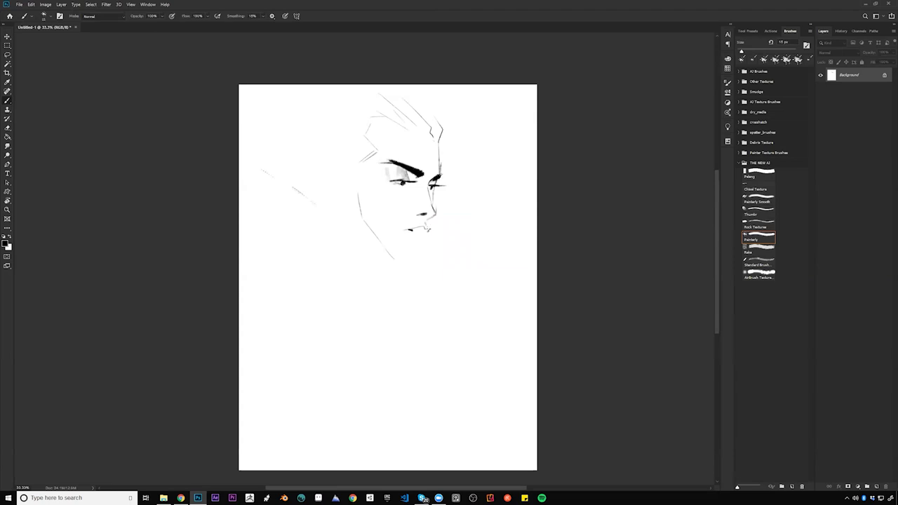
{"action": "left_click_drag", "start_coordinate": [431, 218], "coordinate": [430, 253]}
{"action": "key", "text": "ctrl+z"}
{"action": "key", "text": "ctrl+z"}
{"action": "left_click_drag", "start_coordinate": [418, 264], "coordinate": [429, 268]}
{"action": "key", "text": "ctrl+z"}
{"action": "key", "text": "ctrl+z"}
{"action": "key", "text": "ctrl+z"}
Reduce the brush and draw the profile from the lips down to a rounded chin that meets the jaw line
{"action": "key", "text": "bracketleft"}
{"action": "key", "text": "bracketleft"}
{"action": "left_click_drag", "start_coordinate": [430, 220], "coordinate": [417, 263]}
{"action": "key", "text": "ctrl+z"}
{"action": "key", "text": "ctrl+z"}
{"action": "key", "text": "ctrl+z"}
{"action": "mouse_move", "coordinate": [425, 259]}
{"action": "left_mouse_down"}
{"action": "mouse_move", "coordinate": [397, 259]}
{"action": "mouse_move", "coordinate": [414, 263]}
{"action": "left_mouse_up"}
{"action": "key", "text": "ctrl+z"}
{"action": "key", "text": "ctrl+z"}
Sketch a pointed ear behind the jaw and mirror the canvas horizontally
{"action": "mouse_move", "coordinate": [332, 162]}
{"action": "left_mouse_down"}
{"action": "mouse_move", "coordinate": [331, 204]}
{"action": "mouse_move", "coordinate": [330, 168]}
{"action": "mouse_move", "coordinate": [322, 167]}
{"action": "mouse_move", "coordinate": [339, 169]}
{"action": "mouse_move", "coordinate": [336, 179]}
{"action": "mouse_move", "coordinate": [316, 162]}
{"action": "mouse_move", "coordinate": [338, 166]}
{"action": "left_mouse_up"}
{"action": "key", "text": "ctrl+z"}
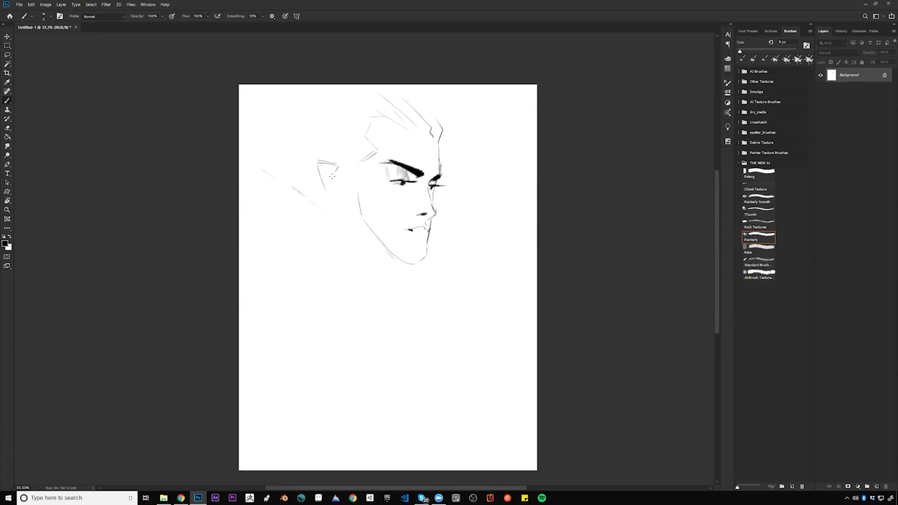
{"action": "key", "text": "ctrl+alt+z"}
{"action": "key", "text": "ctrl+shift+h"}
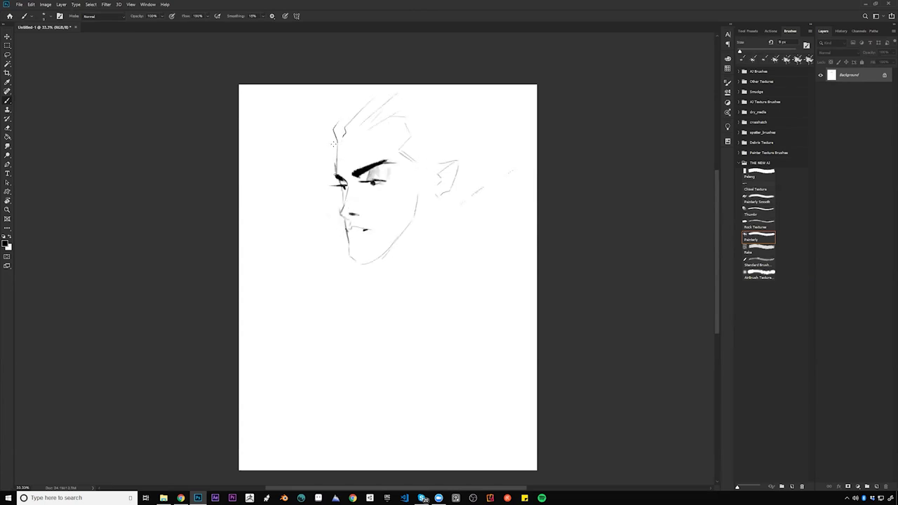
Draw long, nearly vertical hair-strand outlines framing both sides of the face from the hairline to below the chin
{"action": "left_click_drag", "start_coordinate": [336, 139], "coordinate": [331, 267]}
{"action": "key", "text": "ctrl+z"}
{"action": "left_click_drag", "start_coordinate": [336, 140], "coordinate": [333, 297]}
{"action": "left_click_drag", "start_coordinate": [417, 163], "coordinate": [421, 303]}
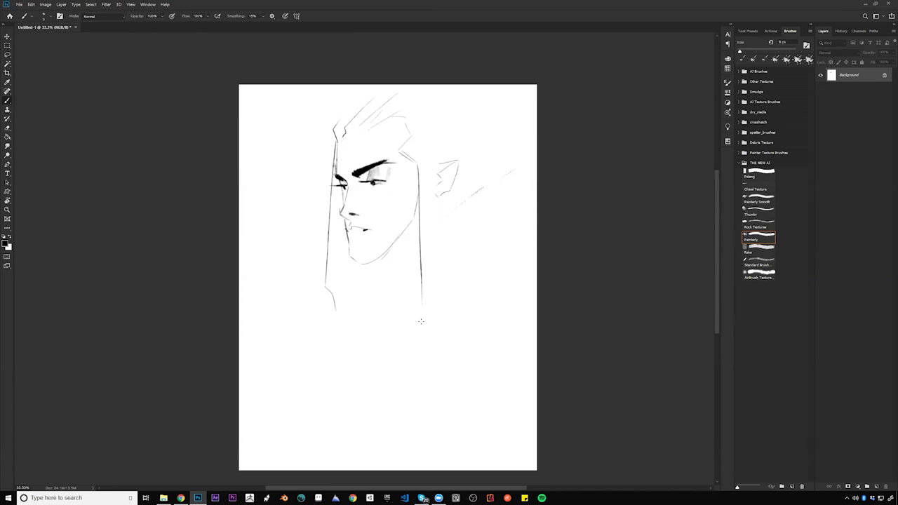
Outline the hair edge in front of the ear and the angular back of the hair, and flip the canvas back
{"action": "left_click_drag", "start_coordinate": [436, 166], "coordinate": [437, 213]}
{"action": "left_click_drag", "start_coordinate": [475, 103], "coordinate": [454, 144]}
{"action": "key", "text": "ctrl+f"}
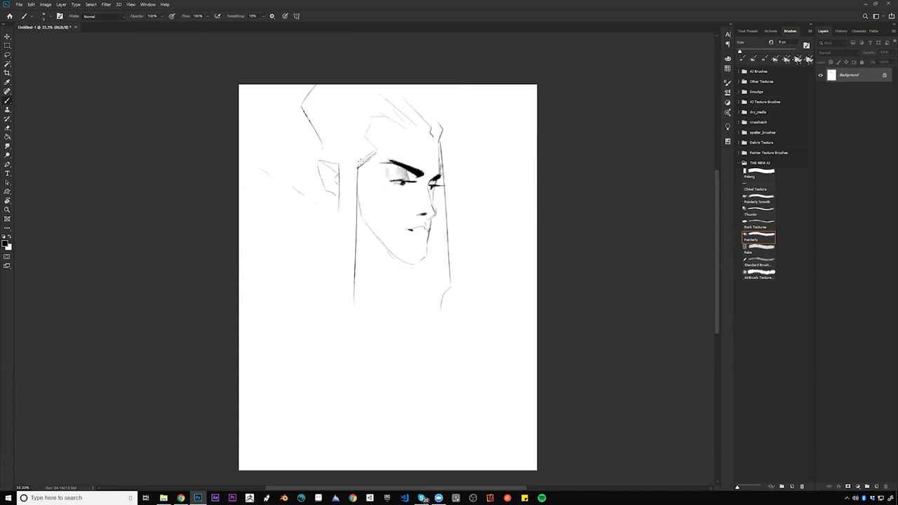
Enlarge the brush and start blocking in the hair above the forehead in solid black
{"action": "key", "text": "bracketright"}
{"action": "key", "text": "bracketright"}
{"action": "key", "text": "bracketright"}
{"action": "key", "text": "bracketright"}
{"action": "key", "text": "bracketright"}
{"action": "key", "text": "bracketright"}
{"action": "key", "text": "bracketright"}
{"action": "key", "text": "bracketright"}
{"action": "key", "text": "bracketright"}
{"action": "key", "text": "bracketright"}
{"action": "key", "text": "bracketright"}
{"action": "key", "text": "bracketright"}
{"action": "key", "text": "bracketright"}
{"action": "key", "text": "bracketright"}
{"action": "mouse_move", "coordinate": [392, 108]}
{"action": "left_mouse_down"}
{"action": "mouse_move", "coordinate": [420, 125]}
{"action": "mouse_move", "coordinate": [363, 79]}
{"action": "mouse_move", "coordinate": [414, 112]}
{"action": "mouse_move", "coordinate": [398, 75]}
{"action": "mouse_move", "coordinate": [424, 121]}
{"action": "left_mouse_up"}
Shape the black front edge of the hair above the forehead with a smaller brush
{"action": "key", "text": "bracketleft"}
{"action": "key", "text": "bracketleft"}
{"action": "key", "text": "bracketleft"}
{"action": "key", "text": "bracketleft"}
{"action": "key", "text": "bracketleft"}
{"action": "key", "text": "bracketleft"}
{"action": "key", "text": "bracketleft"}
{"action": "mouse_move", "coordinate": [421, 119]}
{"action": "left_mouse_down"}
{"action": "mouse_move", "coordinate": [431, 132]}
{"action": "mouse_move", "coordinate": [406, 85]}
{"action": "left_mouse_up"}
Fill the side of the hair in black from the hairline down to the temple, refining its edge with a smaller brush
{"action": "key", "text": "bracketright"}
{"action": "key", "text": "bracketright"}
{"action": "key", "text": "bracketright"}
{"action": "key", "text": "bracketright"}
{"action": "mouse_move", "coordinate": [419, 116]}
{"action": "left_mouse_down"}
{"action": "mouse_move", "coordinate": [336, 98]}
{"action": "mouse_move", "coordinate": [367, 124]}
{"action": "mouse_move", "coordinate": [374, 116]}
{"action": "mouse_move", "coordinate": [365, 125]}
{"action": "mouse_move", "coordinate": [377, 125]}
{"action": "mouse_move", "coordinate": [382, 98]}
{"action": "mouse_move", "coordinate": [396, 95]}
{"action": "mouse_move", "coordinate": [413, 100]}
{"action": "mouse_move", "coordinate": [424, 121]}
{"action": "mouse_move", "coordinate": [356, 104]}
{"action": "mouse_move", "coordinate": [334, 83]}
{"action": "mouse_move", "coordinate": [360, 94]}
{"action": "mouse_move", "coordinate": [342, 88]}
{"action": "mouse_move", "coordinate": [323, 106]}
{"action": "mouse_move", "coordinate": [366, 101]}
{"action": "mouse_move", "coordinate": [319, 120]}
{"action": "mouse_move", "coordinate": [343, 151]}
{"action": "mouse_move", "coordinate": [354, 133]}
{"action": "mouse_move", "coordinate": [364, 151]}
{"action": "mouse_move", "coordinate": [354, 165]}
{"action": "left_mouse_up"}
{"action": "key", "text": "bracketleft"}
{"action": "key", "text": "bracketleft"}
{"action": "key", "text": "bracketleft"}
{"action": "mouse_move", "coordinate": [361, 134]}
{"action": "left_mouse_down"}
{"action": "mouse_move", "coordinate": [372, 152]}
{"action": "mouse_move", "coordinate": [351, 148]}
{"action": "mouse_move", "coordinate": [347, 158]}
{"action": "mouse_move", "coordinate": [326, 140]}
{"action": "mouse_move", "coordinate": [340, 153]}
{"action": "mouse_move", "coordinate": [344, 210]}
{"action": "mouse_move", "coordinate": [355, 165]}
{"action": "left_mouse_up"}
Enlarge the brush and fill the upper hair in black across to the front tuft above the forehead
{"action": "key", "text": "bracketright"}
{"action": "key", "text": "bracketright"}
{"action": "key", "text": "bracketright"}
{"action": "key", "text": "bracketright"}
{"action": "key", "text": "bracketright"}
{"action": "key", "text": "bracketright"}
{"action": "key", "text": "bracketright"}
{"action": "mouse_move", "coordinate": [387, 118]}
{"action": "left_mouse_down"}
{"action": "mouse_move", "coordinate": [421, 125]}
{"action": "mouse_move", "coordinate": [400, 100]}
{"action": "mouse_move", "coordinate": [429, 126]}
{"action": "mouse_move", "coordinate": [417, 125]}
{"action": "mouse_move", "coordinate": [436, 132]}
{"action": "mouse_move", "coordinate": [410, 80]}
{"action": "mouse_move", "coordinate": [439, 110]}
{"action": "left_mouse_up"}
Reduce the brush to 25 px and blacken the narrow upper part of the far hair strand beside the brow and eye
{"action": "key", "text": "bracketleft"}
{"action": "key", "text": "bracketleft"}
{"action": "key", "text": "bracketleft"}
{"action": "key", "text": "bracketleft"}
{"action": "key", "text": "bracketleft"}
{"action": "key", "text": "bracketleft"}
{"action": "key", "text": "bracketleft"}
{"action": "key", "text": "bracketleft"}
{"action": "key", "text": "bracketleft"}
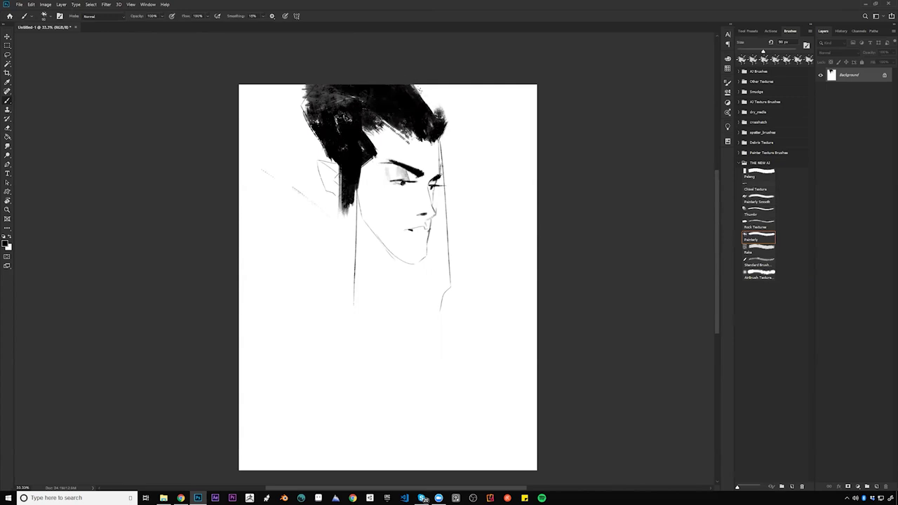
{"action": "left_click_drag", "start_coordinate": [441, 143], "coordinate": [442, 174]}
{"action": "key", "text": "ctrl+z"}
{"action": "key", "text": "bracketleft"}
{"action": "left_click_drag", "start_coordinate": [437, 190], "coordinate": [434, 207]}
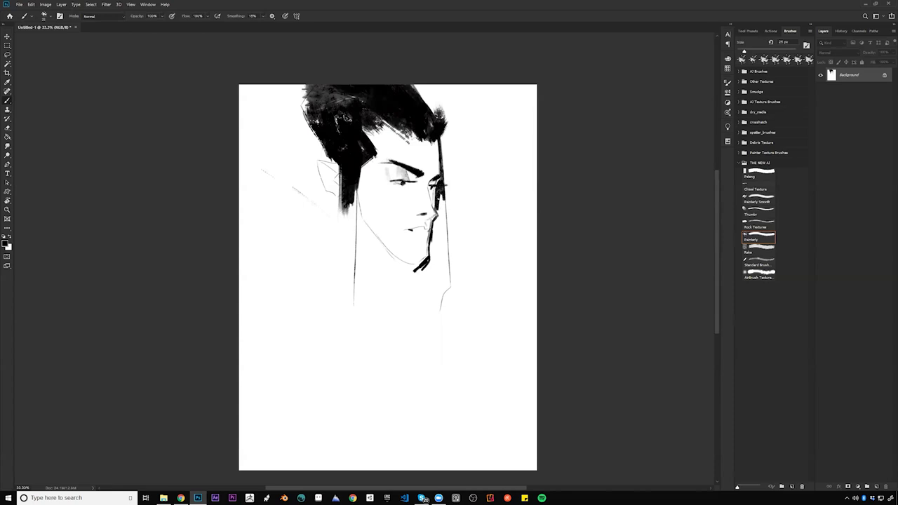
Extend the black of the far hair strand down along the nose, lips and chin profile
{"action": "mouse_move", "coordinate": [441, 193]}
{"action": "left_mouse_down"}
{"action": "mouse_move", "coordinate": [442, 243]}
{"action": "mouse_move", "coordinate": [435, 240]}
{"action": "mouse_move", "coordinate": [430, 263]}
{"action": "left_mouse_up"}
{"action": "key", "text": "bracketright"}
{"action": "key", "text": "bracketright"}
{"action": "left_click_drag", "start_coordinate": [438, 222], "coordinate": [433, 263]}
{"action": "left_click_drag", "start_coordinate": [440, 221], "coordinate": [440, 268]}
Enlarge the brush to 100 px and fill the far hair strand in black down past the chin
{"action": "key", "text": "bracketright"}
{"action": "key", "text": "bracketright"}
{"action": "key", "text": "bracketright"}
{"action": "key", "text": "bracketright"}
{"action": "key", "text": "bracketright"}
{"action": "key", "text": "bracketright"}
{"action": "key", "text": "bracketright"}
{"action": "key", "text": "bracketright"}
{"action": "left_click_drag", "start_coordinate": [442, 223], "coordinate": [439, 295]}
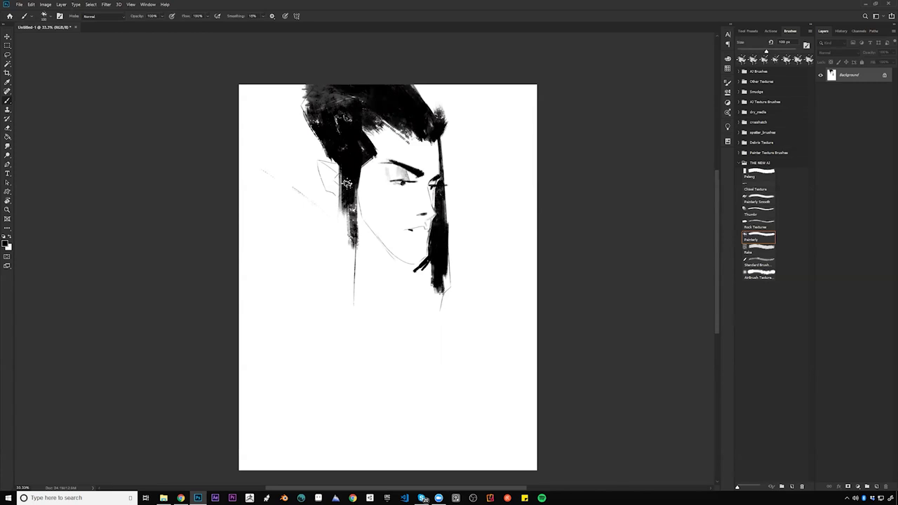
Fill the near hair strand in black from the temple down past the jaw, widening it toward its lower end
{"action": "left_click_drag", "start_coordinate": [356, 166], "coordinate": [347, 254]}
{"action": "left_click_drag", "start_coordinate": [345, 175], "coordinate": [329, 272]}
{"action": "mouse_move", "coordinate": [339, 216]}
{"action": "left_mouse_down"}
{"action": "mouse_move", "coordinate": [327, 276]}
{"action": "mouse_move", "coordinate": [341, 295]}
{"action": "left_mouse_up"}
{"action": "left_click_drag", "start_coordinate": [353, 179], "coordinate": [347, 309]}
{"action": "left_click_drag", "start_coordinate": [356, 210], "coordinate": [352, 300]}
{"action": "left_click_drag", "start_coordinate": [350, 178], "coordinate": [353, 300]}
{"action": "left_click_drag", "start_coordinate": [354, 158], "coordinate": [356, 313]}
{"action": "left_click_drag", "start_coordinate": [356, 238], "coordinate": [358, 317]}
Reduce the brush to 30 px and paint the black shadow under the chin and a short vertical neck line
{"action": "key", "text": "bracketleft"}
{"action": "key", "text": "bracketleft"}
{"action": "key", "text": "bracketleft"}
{"action": "key", "text": "bracketleft"}
{"action": "key", "text": "bracketleft"}
{"action": "left_click_drag", "start_coordinate": [391, 245], "coordinate": [410, 266]}
{"action": "key", "text": "bracketleft"}
{"action": "key", "text": "bracketleft"}
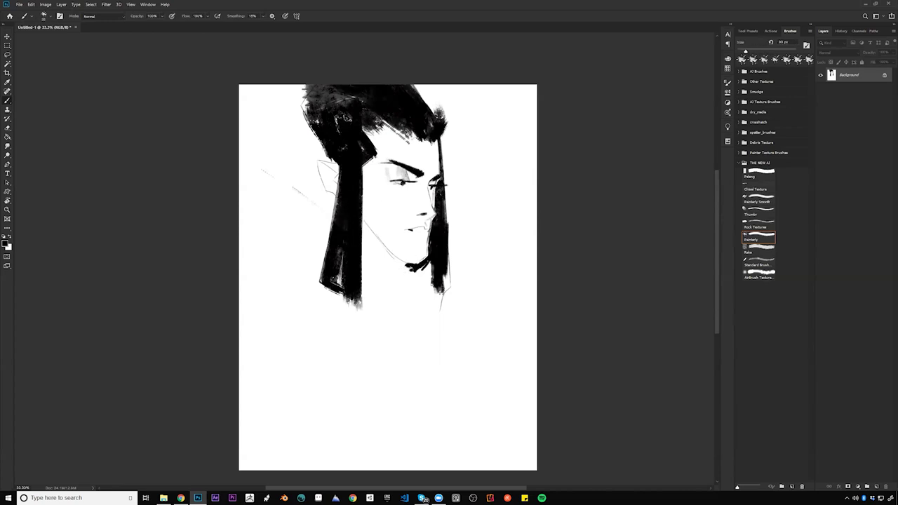
{"action": "left_click_drag", "start_coordinate": [404, 263], "coordinate": [402, 282]}
Enlarge the brush to 35 px and sharpen the back contour of the hair above the ear with black strokes
{"action": "key", "text": "bracketright"}
{"action": "left_click_drag", "start_coordinate": [302, 114], "coordinate": [329, 158]}
{"action": "key", "text": "bracketright"}
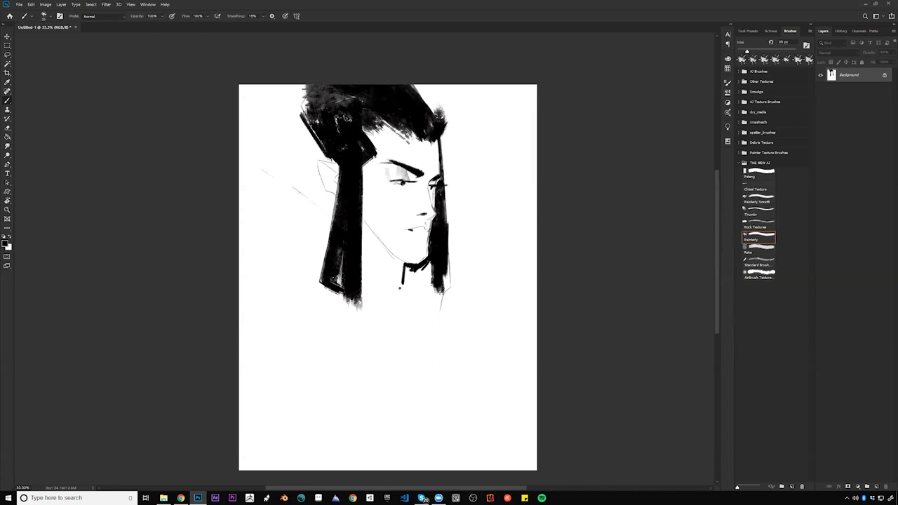
{"action": "mouse_move", "coordinate": [307, 108]}
{"action": "left_mouse_down"}
{"action": "mouse_move", "coordinate": [312, 131]}
{"action": "mouse_move", "coordinate": [318, 95]}
{"action": "mouse_move", "coordinate": [299, 113]}
{"action": "left_mouse_up"}
Enlarge the brush and paint a flared black lock of hair behind the neck, sweeping outward from below the pointed ear
{"action": "key", "text": "bracketright"}
{"action": "key", "text": "bracketright"}
{"action": "key", "text": "bracketright"}
{"action": "key", "text": "bracketright"}
{"action": "key", "text": "bracketright"}
{"action": "key", "text": "bracketright"}
{"action": "key", "text": "bracketright"}
{"action": "key", "text": "bracketright"}
{"action": "key", "text": "bracketright"}
{"action": "key", "text": "bracketright"}
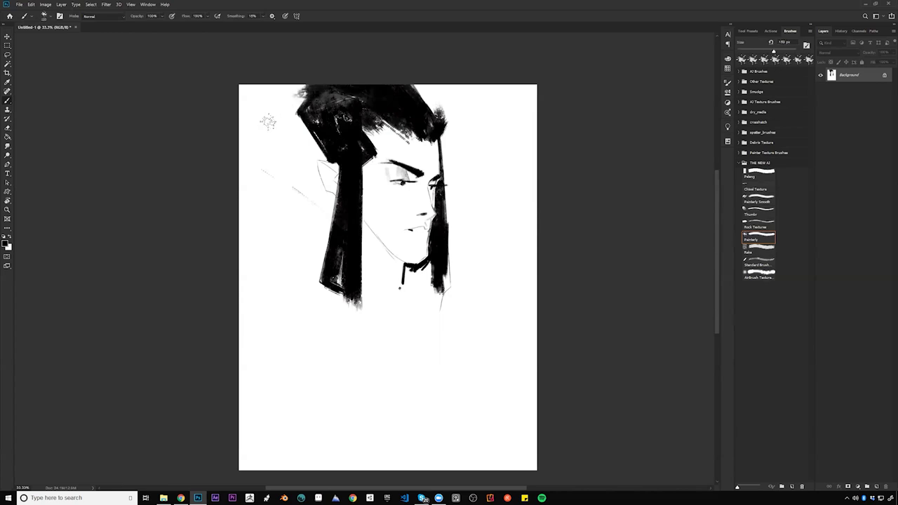
{"action": "left_click_drag", "start_coordinate": [333, 197], "coordinate": [304, 230]}
{"action": "key", "text": "bracketright"}
{"action": "key", "text": "bracketright"}
{"action": "key", "text": "bracketright"}
{"action": "mouse_move", "coordinate": [334, 199]}
{"action": "left_mouse_down"}
{"action": "mouse_move", "coordinate": [302, 240]}
{"action": "mouse_move", "coordinate": [313, 228]}
{"action": "mouse_move", "coordinate": [309, 236]}
{"action": "left_mouse_up"}
{"action": "mouse_move", "coordinate": [335, 202]}
{"action": "left_mouse_down"}
{"action": "mouse_move", "coordinate": [319, 240]}
{"action": "mouse_move", "coordinate": [300, 254]}
{"action": "left_mouse_up"}
{"action": "left_click_drag", "start_coordinate": [329, 220], "coordinate": [287, 248]}
{"action": "key", "text": "bracketright"}
{"action": "key", "text": "bracketright"}
{"action": "key", "text": "bracketright"}
{"action": "key", "text": "bracketright"}
{"action": "key", "text": "bracketright"}
{"action": "key", "text": "bracketright"}
{"action": "key", "text": "bracketright"}
{"action": "key", "text": "bracketright"}
{"action": "left_click_drag", "start_coordinate": [331, 216], "coordinate": [309, 261]}
Reduce the brush and thicken the black neck shadow below the chin with short downward strokes
{"action": "key", "text": "bracketleft"}
{"action": "key", "text": "bracketleft"}
{"action": "key", "text": "bracketleft"}
{"action": "key", "text": "bracketleft"}
{"action": "key", "text": "bracketleft"}
{"action": "key", "text": "bracketleft"}
{"action": "key", "text": "bracketleft"}
{"action": "key", "text": "bracketleft"}
{"action": "key", "text": "bracketleft"}
{"action": "key", "text": "bracketleft"}
{"action": "key", "text": "bracketleft"}
{"action": "key", "text": "bracketleft"}
{"action": "key", "text": "bracketleft"}
{"action": "left_click_drag", "start_coordinate": [398, 263], "coordinate": [398, 291]}
{"action": "left_click_drag", "start_coordinate": [403, 263], "coordinate": [391, 291]}
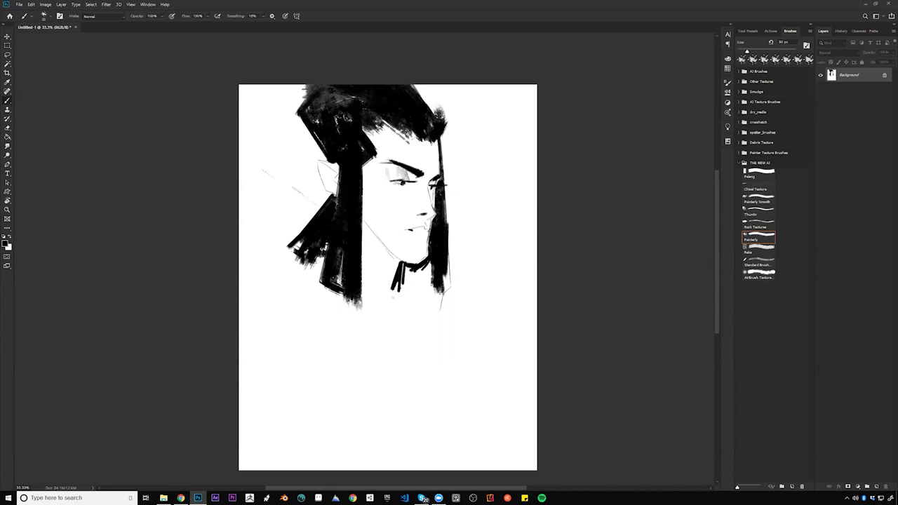
{"action": "key", "text": "bracketright"}
Flip the canvas horizontally and shade the forehead below the hairline in light grey
{"action": "key", "text": "ctrl+f"}
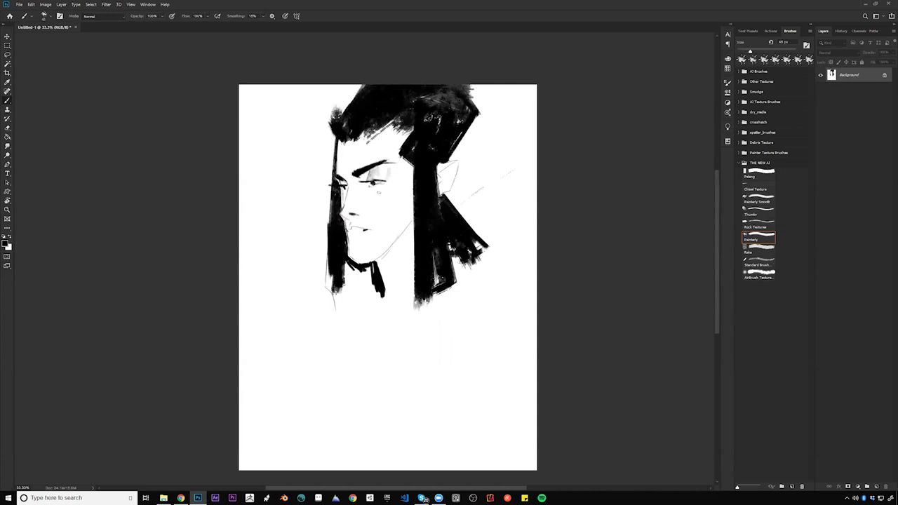
{"action": "left_click_drag", "start_coordinate": [374, 185], "coordinate": [386, 187]}
{"action": "left_click", "coordinate": [377, 190], "text": "alt"}
{"action": "key", "text": "ctrl+z"}
{"action": "mouse_move", "coordinate": [340, 148]}
{"action": "left_mouse_down"}
{"action": "mouse_move", "coordinate": [338, 171]}
{"action": "mouse_move", "coordinate": [346, 148]}
{"action": "mouse_move", "coordinate": [348, 173]}
{"action": "mouse_move", "coordinate": [400, 144]}
{"action": "left_mouse_up"}
{"action": "left_click", "coordinate": [342, 173], "text": "alt"}
Shade the side of the nose and the area around the nostril in grey, ending with a 45 px brush
{"action": "key", "text": "bracketright"}
{"action": "key", "text": "bracketright"}
{"action": "key", "text": "bracketright"}
{"action": "key", "text": "bracketright"}
{"action": "key", "text": "bracketright"}
{"action": "key", "text": "bracketleft"}
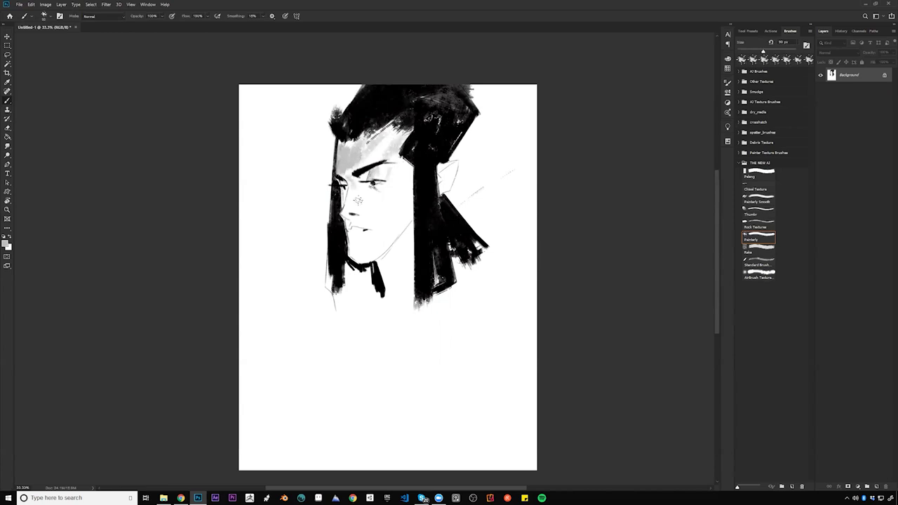
{"action": "key", "text": "bracketleft"}
{"action": "left_click", "coordinate": [361, 207], "text": "alt"}
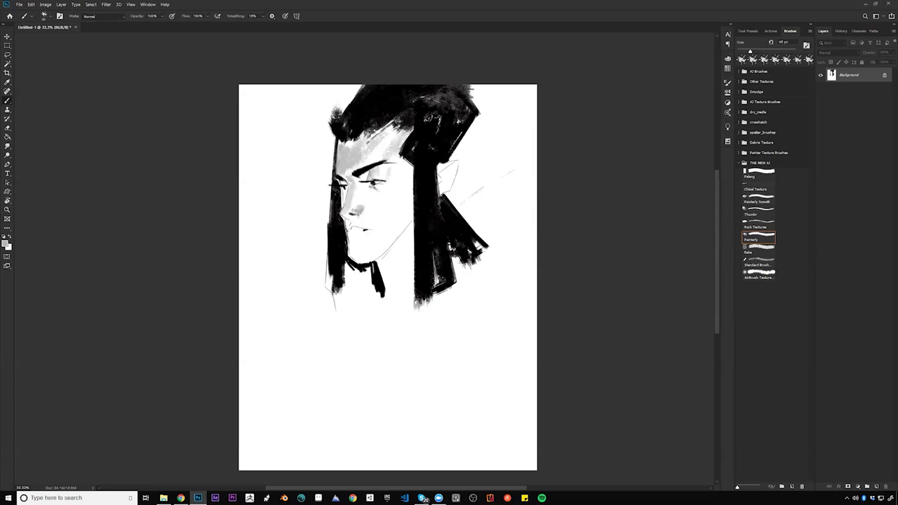
Flip the canvas back and fill the cheek, jaw and chin in light grey with a larger brush
{"action": "left_click", "coordinate": [366, 202], "text": "alt"}
{"action": "key", "text": "F2"}
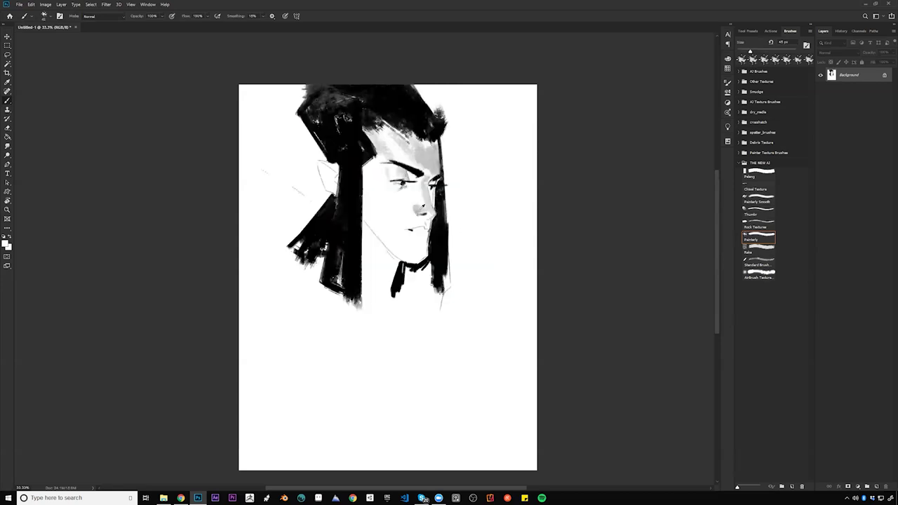
{"action": "key", "text": "bracketright"}
{"action": "key", "text": "bracketright"}
{"action": "key", "text": "bracketright"}
{"action": "key", "text": "bracketright"}
{"action": "key", "text": "bracketright"}
{"action": "key", "text": "bracketright"}
{"action": "key", "text": "bracketright"}
{"action": "key", "text": "bracketright"}
{"action": "key", "text": "bracketright"}
{"action": "key", "text": "bracketright"}
{"action": "key", "text": "bracketright"}
{"action": "left_click_drag", "start_coordinate": [368, 216], "coordinate": [397, 254]}
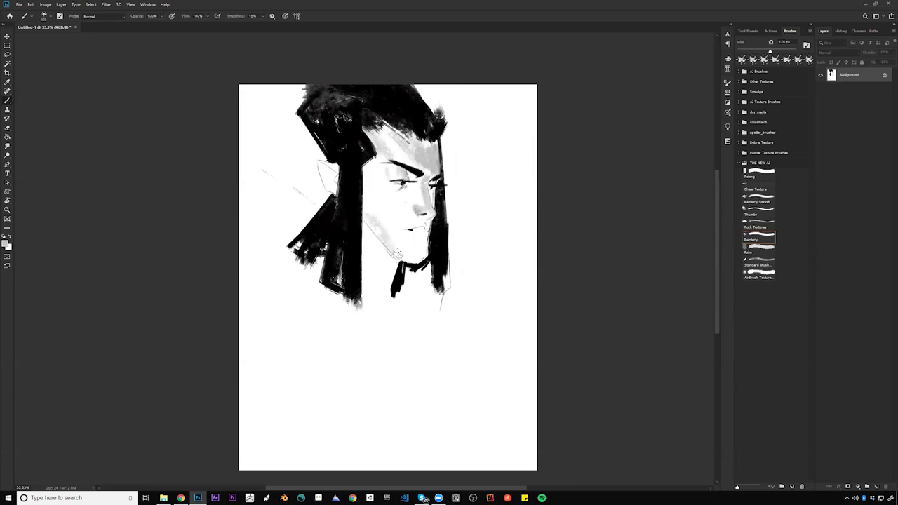
{"action": "left_click", "coordinate": [381, 229], "text": "alt"}
{"action": "left_click_drag", "start_coordinate": [370, 212], "coordinate": [394, 246]}
{"action": "key", "text": "bracketright"}
{"action": "mouse_move", "coordinate": [374, 208]}
{"action": "left_mouse_down"}
{"action": "mouse_move", "coordinate": [379, 184]}
{"action": "mouse_move", "coordinate": [400, 254]}
{"action": "mouse_move", "coordinate": [394, 217]}
{"action": "mouse_move", "coordinate": [402, 219]}
{"action": "mouse_move", "coordinate": [404, 254]}
{"action": "left_mouse_up"}
Reduce the brush to 20 px and define the eyes and nostril with small black strokes
{"action": "key", "text": "bracketleft"}
{"action": "key", "text": "bracketleft"}
{"action": "key", "text": "bracketleft"}
{"action": "key", "text": "bracketleft"}
{"action": "key", "text": "bracketleft"}
{"action": "key", "text": "bracketleft"}
{"action": "key", "text": "bracketleft"}
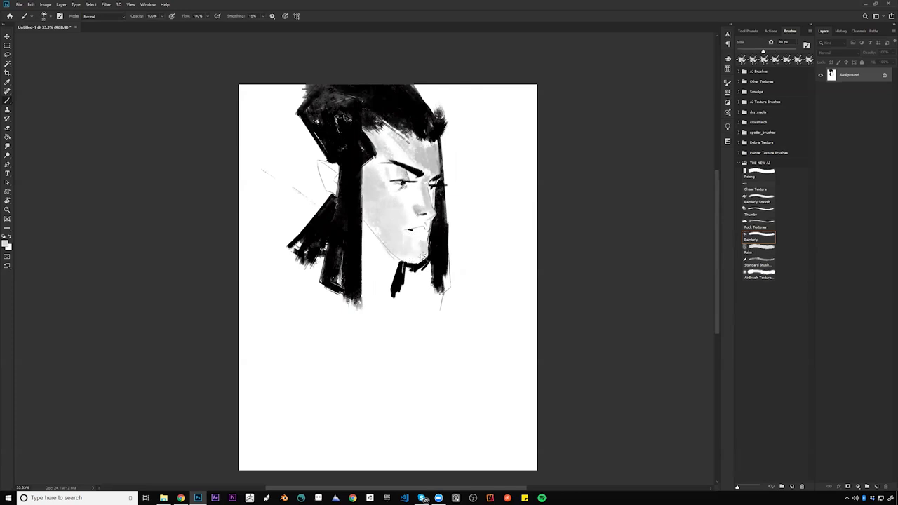
{"action": "key", "text": "bracketleft"}
{"action": "key", "text": "bracketleft"}
{"action": "key", "text": "bracketleft"}
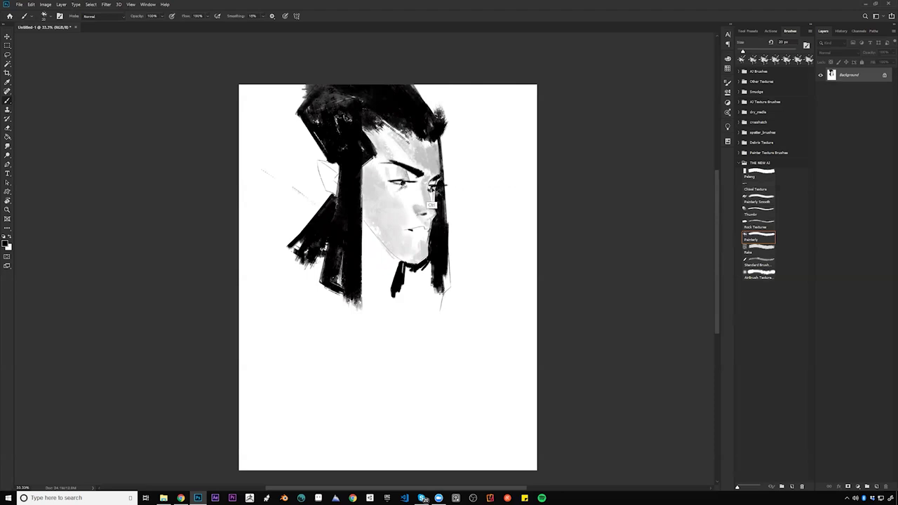
{"action": "left_click_drag", "start_coordinate": [394, 183], "coordinate": [403, 185]}
{"action": "key", "text": "bracketright"}
Outline the pointed ear and its inner fold in black with a 15 px brush, flipping the canvas to check the drawing
{"action": "key", "text": "ctrl+shift+h"}
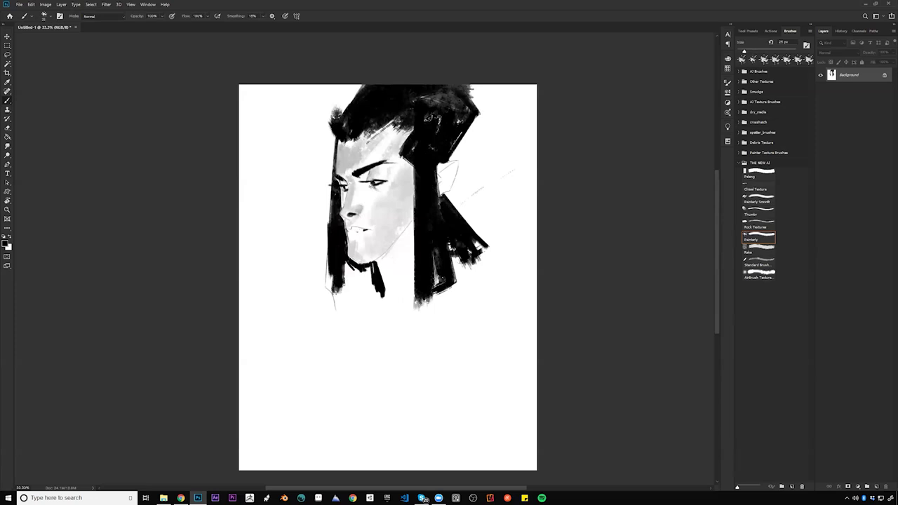
{"action": "key", "text": "ctrl+plus"}
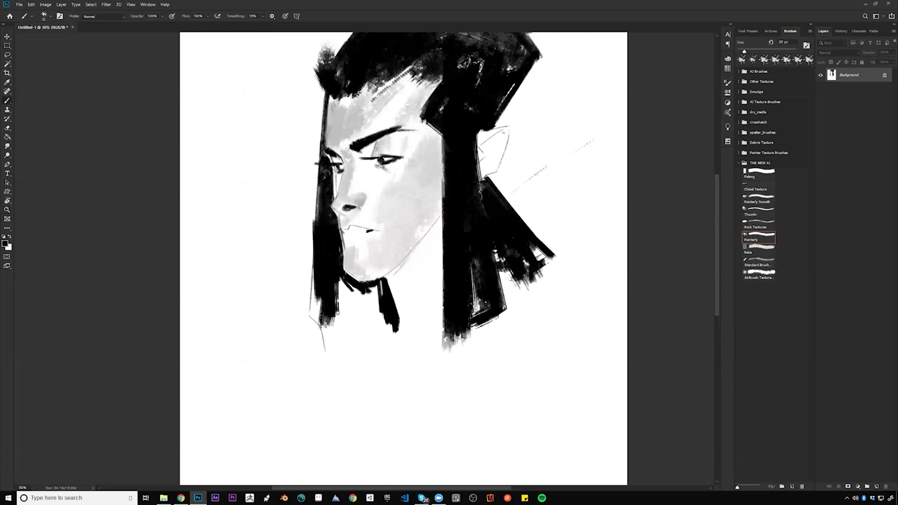
{"action": "key", "text": "bracketleft"}
{"action": "key", "text": "bracketleft"}
{"action": "mouse_move", "coordinate": [490, 129]}
{"action": "left_mouse_down"}
{"action": "mouse_move", "coordinate": [512, 126]}
{"action": "mouse_move", "coordinate": [500, 162]}
{"action": "left_mouse_up"}
{"action": "key", "text": "ctrl+z"}
{"action": "key", "text": "ctrl+shift+h"}
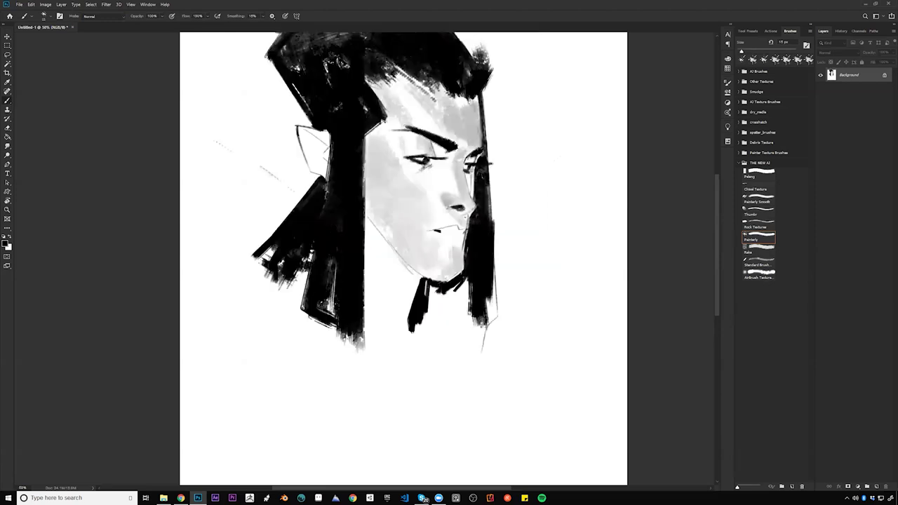
{"action": "key", "text": "x"}
{"action": "key", "text": "x"}
{"action": "left_click_drag", "start_coordinate": [322, 142], "coordinate": [327, 149]}
{"action": "left_click", "coordinate": [336, 197], "text": "ctrl+alt"}
{"action": "key", "text": "ctrl+shift+h"}
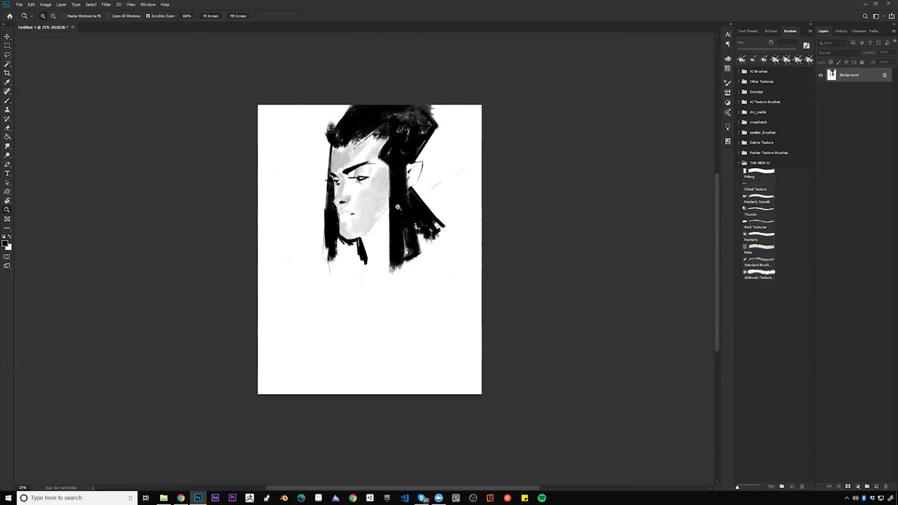
Enlarge the brush and even out the light grey shading around the near eye and cheek using tones sampled from the face
{"action": "key", "text": "ctrl+shift+h"}
{"action": "key", "text": "b"}
{"action": "left_click", "coordinate": [400, 204], "text": "ctrl"}
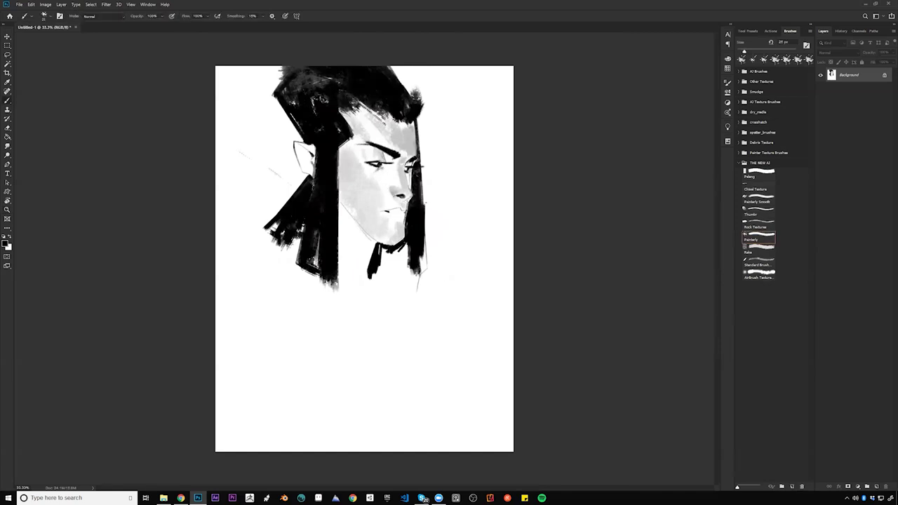
{"action": "key", "text": "bracketright"}
{"action": "key", "text": "bracketright"}
{"action": "key", "text": "bracketright"}
{"action": "key", "text": "bracketright"}
{"action": "key", "text": "bracketright"}
{"action": "key", "text": "bracketright"}
{"action": "key", "text": "bracketright"}
{"action": "key", "text": "bracketright"}
{"action": "mouse_move", "coordinate": [357, 171]}
{"action": "left_mouse_down"}
{"action": "mouse_move", "coordinate": [372, 188]}
{"action": "mouse_move", "coordinate": [357, 167]}
{"action": "left_mouse_up"}
{"action": "left_click", "coordinate": [365, 177], "text": "alt"}
{"action": "left_click", "coordinate": [374, 188], "text": "alt"}
{"action": "left_click", "coordinate": [362, 174], "text": "alt"}
{"action": "left_click", "coordinate": [360, 164], "text": "alt"}
{"action": "left_click", "coordinate": [364, 198], "text": "alt"}
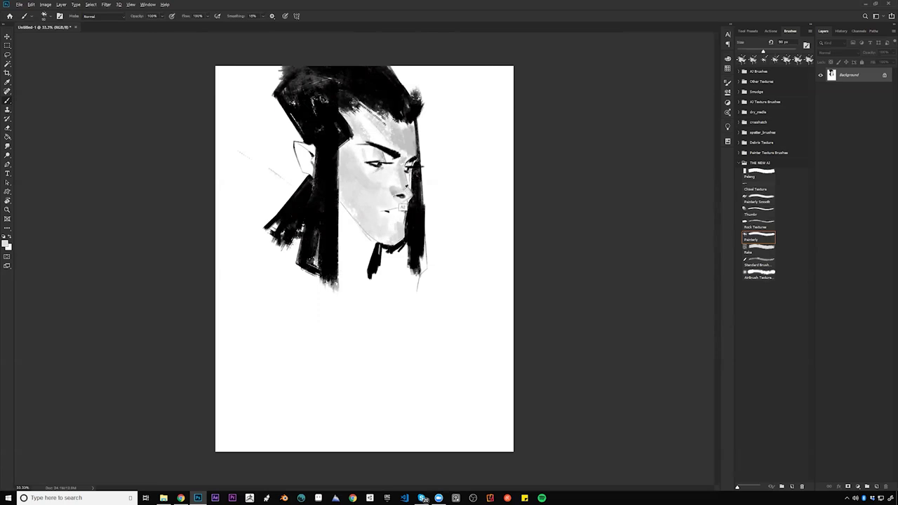
Reduce the brush to 40 px, shade the upper lip in grey and add a small dark accent under the lower lip
{"action": "key", "text": "["}
{"action": "key", "text": "["}
{"action": "left_click_drag", "start_coordinate": [382, 210], "coordinate": [403, 204]}
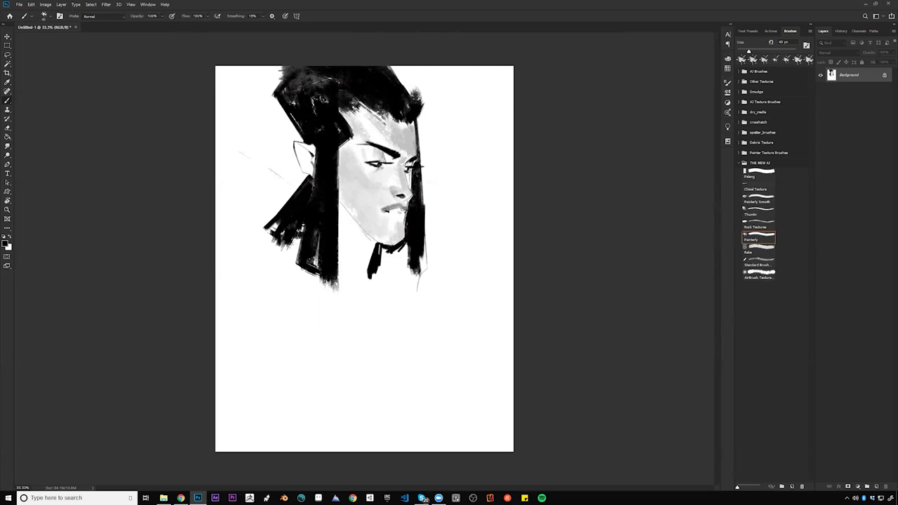
{"action": "left_click", "coordinate": [385, 223], "text": "alt"}
{"action": "key", "text": "d"}
{"action": "left_click_drag", "start_coordinate": [391, 228], "coordinate": [400, 224]}
Flip the canvas, paint a dark shadow along the jawline and down the neck starting at 35 px, and flip it back
{"action": "key", "text": "ctrl+shift+h"}
{"action": "key", "text": "bracketleft"}
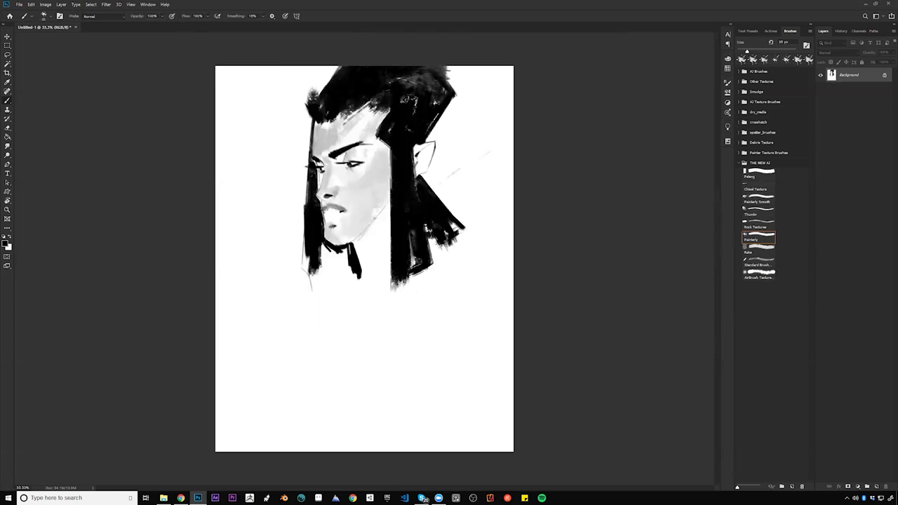
{"action": "left_click_drag", "start_coordinate": [385, 208], "coordinate": [354, 255]}
{"action": "key", "text": "bracketright"}
{"action": "left_click_drag", "start_coordinate": [368, 235], "coordinate": [364, 273]}
{"action": "key", "text": "bracketright"}
{"action": "key", "text": "ctrl+shift+h"}
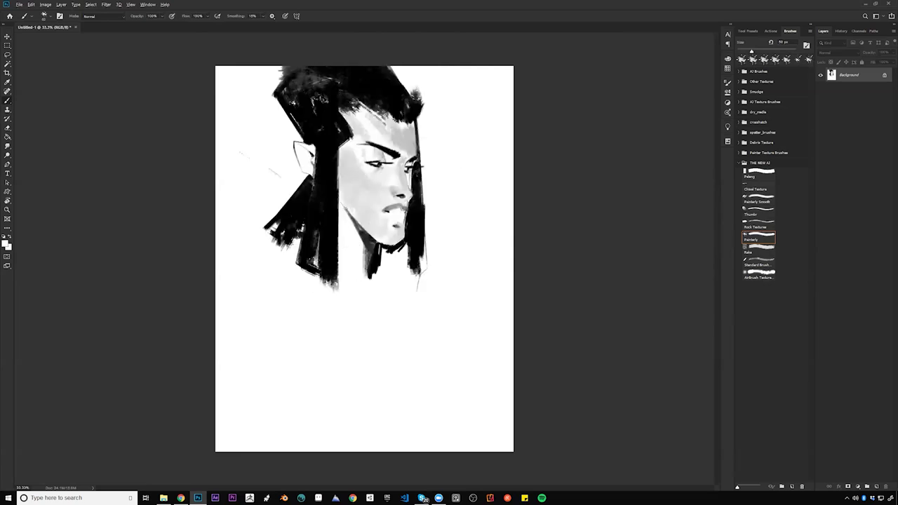
Draw a thin angular collar outline between the near hair strand and the neck using a very small brush
{"action": "key", "text": "x"}
{"action": "key", "text": "bracketleft"}
{"action": "key", "text": "bracketleft"}
{"action": "mouse_move", "coordinate": [339, 225]}
{"action": "left_mouse_down"}
{"action": "mouse_move", "coordinate": [356, 253]}
{"action": "mouse_move", "coordinate": [340, 284]}
{"action": "left_mouse_up"}
{"action": "key", "text": "bracketleft"}
{"action": "key", "text": "bracketleft"}
{"action": "key", "text": "bracketleft"}
{"action": "key", "text": "bracketleft"}
{"action": "key", "text": "bracketleft"}
{"action": "key", "text": "bracketleft"}
{"action": "key", "text": "bracketleft"}
{"action": "key", "text": "bracketleft"}
{"action": "key", "text": "bracketleft"}
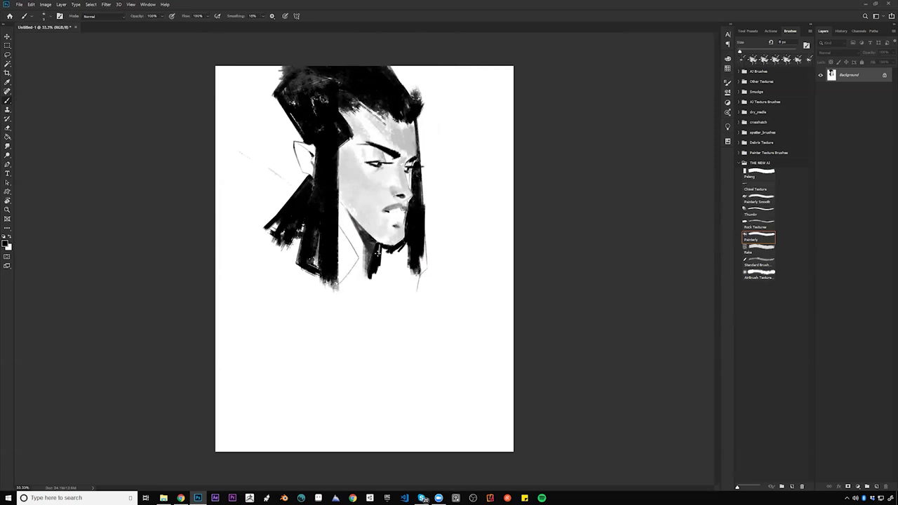
Enlarge the brush to 15 px and sketch the near shoulder slope, the collar lines and the front line below the neck
{"action": "key", "text": "bracketright"}
{"action": "key", "text": "bracketright"}
{"action": "key", "text": "bracketright"}
{"action": "left_click_drag", "start_coordinate": [300, 266], "coordinate": [276, 296]}
{"action": "key", "text": "ctrl+z"}
{"action": "left_click_drag", "start_coordinate": [300, 267], "coordinate": [268, 307]}
{"action": "left_click_drag", "start_coordinate": [369, 276], "coordinate": [380, 315]}
{"action": "left_click_drag", "start_coordinate": [316, 304], "coordinate": [346, 322]}
{"action": "key", "text": "ctrl+z"}
{"action": "mouse_move", "coordinate": [284, 310]}
{"action": "left_mouse_down"}
{"action": "mouse_move", "coordinate": [345, 324]}
{"action": "mouse_move", "coordinate": [331, 321]}
{"action": "left_mouse_up"}
Sketch the torso with long lines for the back and chest contours, the inner arm edge and a band across the upper arm
{"action": "mouse_move", "coordinate": [338, 285]}
{"action": "left_mouse_down"}
{"action": "mouse_move", "coordinate": [259, 344]}
{"action": "mouse_move", "coordinate": [296, 450]}
{"action": "left_mouse_up"}
{"action": "left_click_drag", "start_coordinate": [376, 303], "coordinate": [394, 370]}
{"action": "mouse_move", "coordinate": [381, 321]}
{"action": "left_mouse_down"}
{"action": "mouse_move", "coordinate": [422, 395]}
{"action": "mouse_move", "coordinate": [422, 414]}
{"action": "left_mouse_up"}
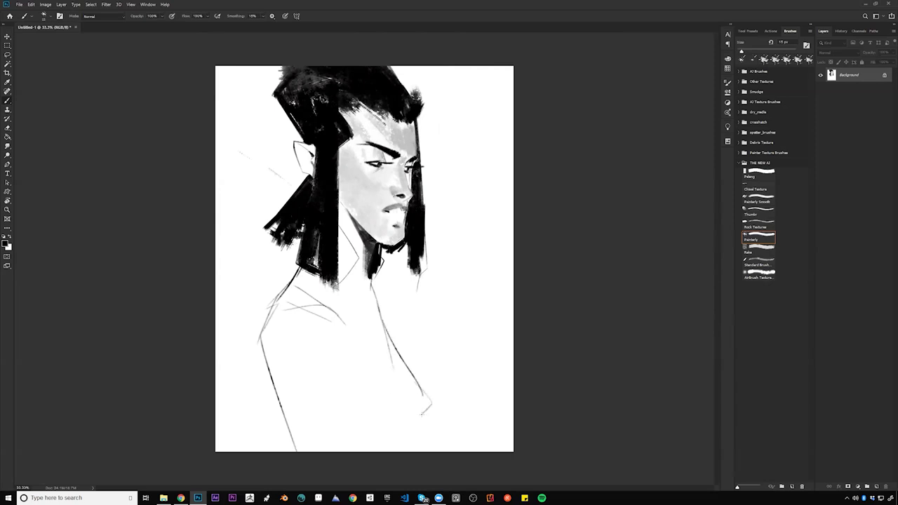
{"action": "left_click_drag", "start_coordinate": [350, 336], "coordinate": [361, 452]}
{"action": "left_click_drag", "start_coordinate": [304, 344], "coordinate": [328, 343]}
{"action": "left_click_drag", "start_coordinate": [269, 349], "coordinate": [302, 344]}
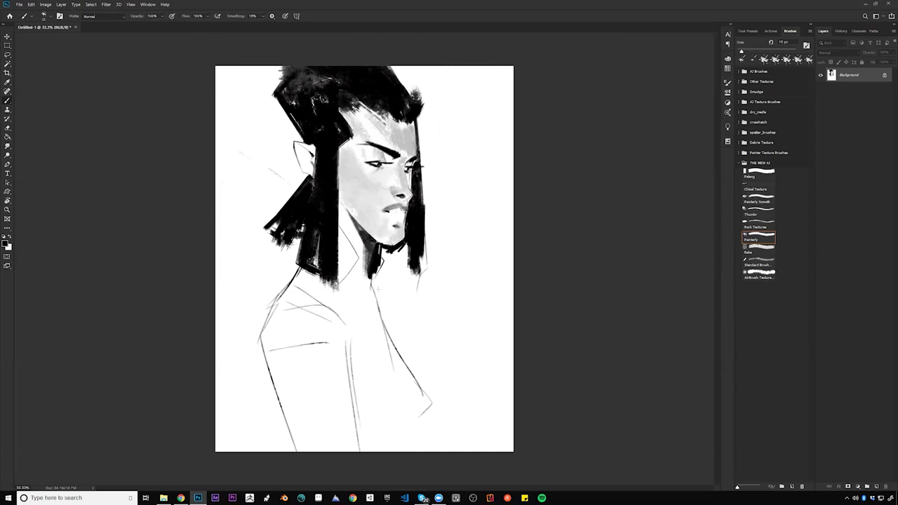
Sketch the far lapel line running down from the neck and flip the canvas horizontally
{"action": "mouse_move", "coordinate": [372, 281]}
{"action": "left_mouse_down"}
{"action": "mouse_move", "coordinate": [395, 327]}
{"action": "mouse_move", "coordinate": [394, 347]}
{"action": "left_mouse_up"}
{"action": "key", "text": "ctrl+h"}
Fill the crown and upper back of the hair with solid black using a much larger brush, undoing unwanted strokes
{"action": "key", "text": "bracketright"}
{"action": "key", "text": "bracketright"}
{"action": "key", "text": "bracketright"}
{"action": "key", "text": "bracketright"}
{"action": "key", "text": "bracketright"}
{"action": "key", "text": "bracketright"}
{"action": "key", "text": "bracketright"}
{"action": "key", "text": "bracketright"}
{"action": "key", "text": "bracketright"}
{"action": "key", "text": "bracketright"}
{"action": "key", "text": "bracketright"}
{"action": "key", "text": "bracketright"}
{"action": "key", "text": "bracketright"}
{"action": "key", "text": "bracketright"}
{"action": "key", "text": "bracketright"}
{"action": "key", "text": "bracketright"}
{"action": "key", "text": "bracketright"}
{"action": "key", "text": "bracketright"}
{"action": "key", "text": "bracketright"}
{"action": "key", "text": "bracketright"}
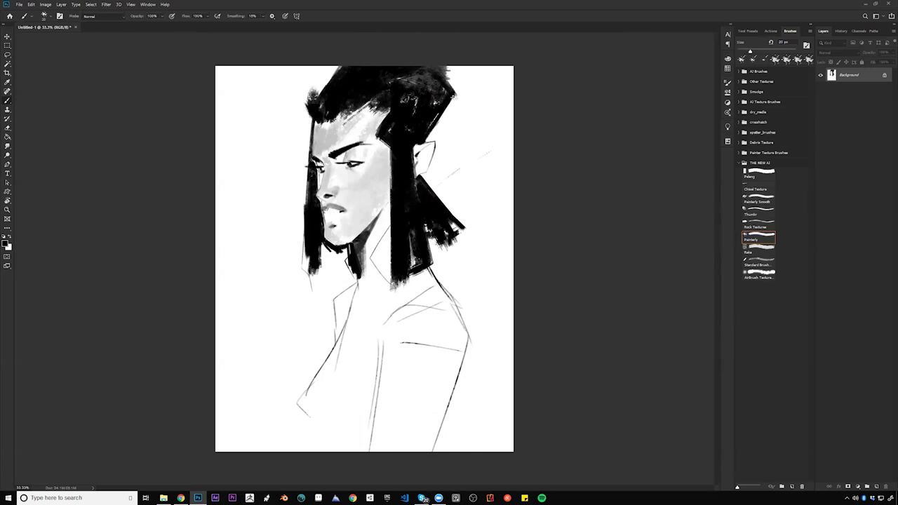
{"action": "mouse_move", "coordinate": [436, 115]}
{"action": "left_mouse_down"}
{"action": "mouse_move", "coordinate": [470, 62]}
{"action": "mouse_move", "coordinate": [425, 98]}
{"action": "mouse_move", "coordinate": [469, 74]}
{"action": "mouse_move", "coordinate": [459, 70]}
{"action": "mouse_move", "coordinate": [463, 59]}
{"action": "mouse_move", "coordinate": [421, 77]}
{"action": "mouse_move", "coordinate": [463, 44]}
{"action": "mouse_move", "coordinate": [369, 77]}
{"action": "mouse_move", "coordinate": [457, 50]}
{"action": "mouse_move", "coordinate": [390, 111]}
{"action": "left_mouse_up"}
{"action": "key", "text": "ctrl+z"}
{"action": "key", "text": "ctrl+z"}
Reduce the brush to 80 px, build up the front hair above the forehead and darken the hairline near the temple
{"action": "key", "text": "bracketleft"}
{"action": "key", "text": "bracketleft"}
{"action": "key", "text": "bracketleft"}
{"action": "key", "text": "bracketleft"}
{"action": "key", "text": "bracketleft"}
{"action": "key", "text": "bracketleft"}
{"action": "key", "text": "bracketleft"}
{"action": "key", "text": "bracketleft"}
{"action": "key", "text": "bracketleft"}
{"action": "key", "text": "bracketleft"}
{"action": "key", "text": "bracketleft"}
{"action": "key", "text": "bracketleft"}
{"action": "key", "text": "bracketleft"}
{"action": "key", "text": "bracketleft"}
{"action": "key", "text": "bracketleft"}
{"action": "key", "text": "bracketleft"}
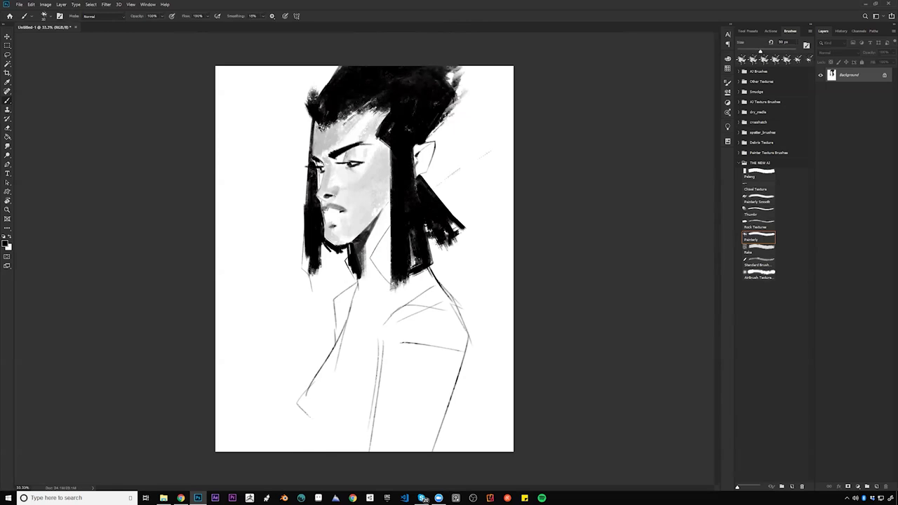
{"action": "left_click_drag", "start_coordinate": [310, 102], "coordinate": [355, 60]}
{"action": "left_click_drag", "start_coordinate": [307, 101], "coordinate": [315, 119]}
{"action": "left_click_drag", "start_coordinate": [336, 76], "coordinate": [305, 100]}
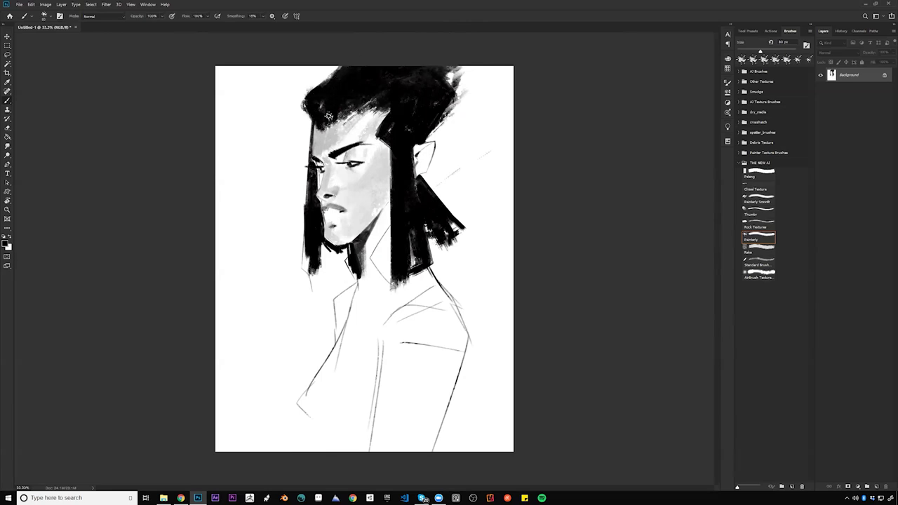
{"action": "mouse_move", "coordinate": [403, 84]}
{"action": "left_mouse_down"}
{"action": "mouse_move", "coordinate": [333, 125]}
{"action": "mouse_move", "coordinate": [386, 112]}
{"action": "mouse_move", "coordinate": [379, 128]}
{"action": "left_mouse_up"}
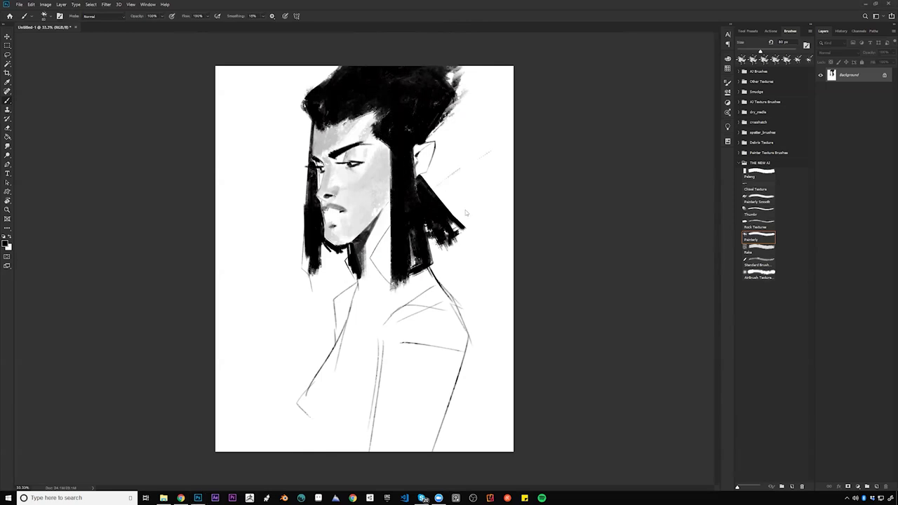
Switch to the browser to look at the comic-art reference on Pinterest and return to Photoshop
{"action": "key", "text": "alt+Tab"}
{"action": "key", "text": "Tab"}
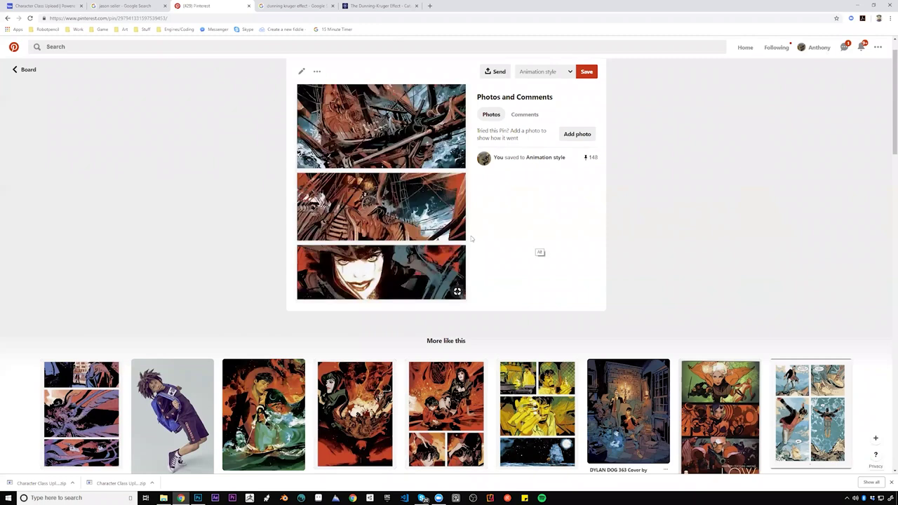
{"action": "key", "text": "alt+Tab"}
Flip the canvas back and touch up the far hair strand beside the forehead with a 20 px black brush
{"action": "key", "text": "bracketleft"}
{"action": "key", "text": "bracketleft"}
{"action": "key", "text": "bracketleft"}
{"action": "key", "text": "bracketleft"}
{"action": "key", "text": "bracketleft"}
{"action": "key", "text": "bracketleft"}
{"action": "key", "text": "bracketleft"}
{"action": "key", "text": "bracketleft"}
{"action": "key", "text": "bracketleft"}
{"action": "key", "text": "bracketleft"}
{"action": "key", "text": "bracketright"}
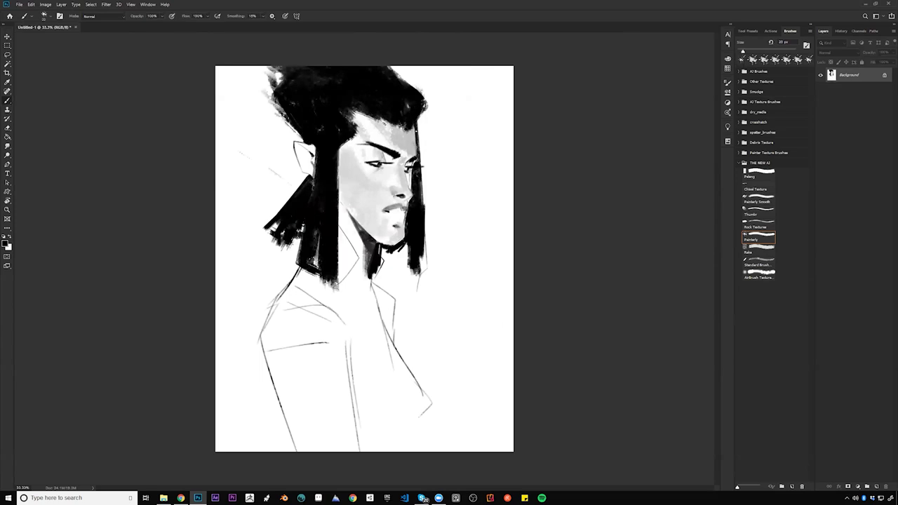
{"action": "left_click_drag", "start_coordinate": [416, 136], "coordinate": [419, 153]}
Enlarge the brush and widen the near hair strand beside the cheek with a dry, textured black stroke
{"action": "key", "text": "bracketright"}
{"action": "key", "text": "bracketright"}
{"action": "key", "text": "bracketright"}
{"action": "key", "text": "bracketright"}
{"action": "key", "text": "bracketright"}
{"action": "key", "text": "bracketright"}
{"action": "key", "text": "bracketright"}
{"action": "key", "text": "bracketright"}
{"action": "key", "text": "bracketright"}
{"action": "key", "text": "bracketright"}
{"action": "key", "text": "bracketright"}
{"action": "key", "text": "bracketright"}
{"action": "left_click_drag", "start_coordinate": [331, 156], "coordinate": [342, 245]}
Paint loose dry-brush texture over the ponytail and sweep the upper back hair outward, enlarging the brush to 250 px
{"action": "key", "text": "bracketleft"}
{"action": "left_click_drag", "start_coordinate": [308, 180], "coordinate": [260, 221]}
{"action": "mouse_move", "coordinate": [302, 130]}
{"action": "left_mouse_down"}
{"action": "mouse_move", "coordinate": [303, 88]}
{"action": "mouse_move", "coordinate": [258, 63]}
{"action": "mouse_move", "coordinate": [300, 99]}
{"action": "mouse_move", "coordinate": [325, 61]}
{"action": "mouse_move", "coordinate": [266, 47]}
{"action": "mouse_move", "coordinate": [305, 85]}
{"action": "mouse_move", "coordinate": [253, 75]}
{"action": "left_mouse_up"}
{"action": "key", "text": "bracketright"}
{"action": "key", "text": "bracketright"}
{"action": "key", "text": "bracketright"}
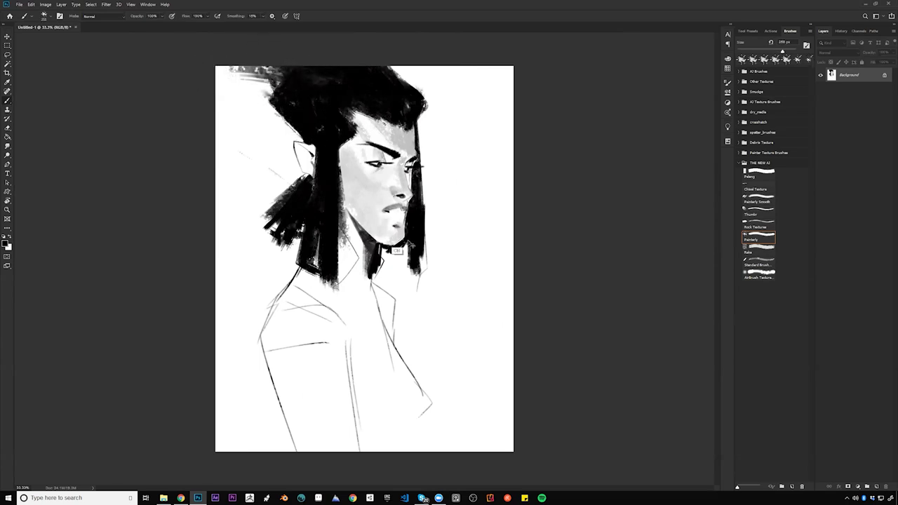
Reduce the brush to 90 px and extend the far hair lock from under the chin down to the chest in black
{"action": "key", "text": "bracketleft"}
{"action": "key", "text": "bracketleft"}
{"action": "key", "text": "bracketleft"}
{"action": "key", "text": "bracketleft"}
{"action": "key", "text": "bracketleft"}
{"action": "key", "text": "bracketleft"}
{"action": "key", "text": "bracketleft"}
{"action": "key", "text": "bracketleft"}
{"action": "key", "text": "bracketleft"}
{"action": "key", "text": "bracketleft"}
{"action": "key", "text": "bracketleft"}
{"action": "key", "text": "bracketleft"}
{"action": "mouse_move", "coordinate": [391, 248]}
{"action": "left_mouse_down"}
{"action": "mouse_move", "coordinate": [390, 269]}
{"action": "mouse_move", "coordinate": [407, 239]}
{"action": "mouse_move", "coordinate": [390, 263]}
{"action": "mouse_move", "coordinate": [419, 337]}
{"action": "left_mouse_up"}
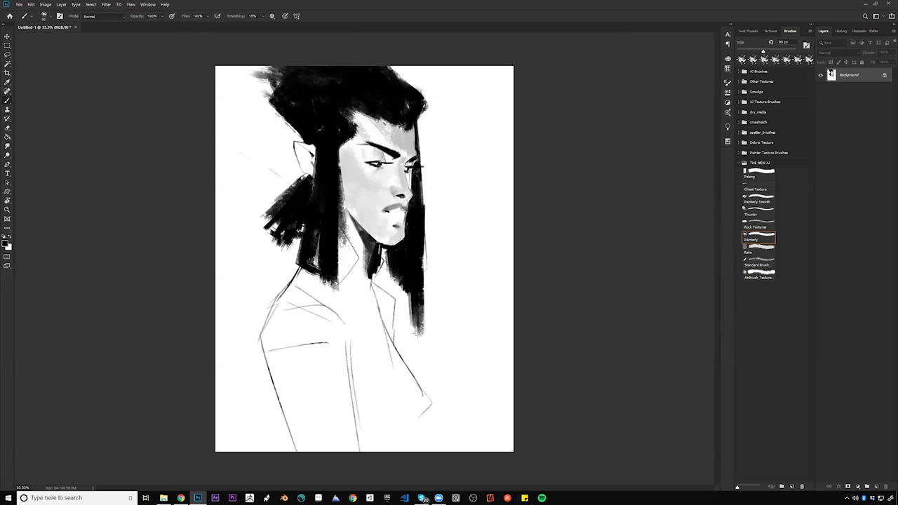
{"action": "left_click_drag", "start_coordinate": [390, 265], "coordinate": [390, 279]}
{"action": "mouse_move", "coordinate": [394, 257]}
{"action": "left_mouse_down"}
{"action": "mouse_move", "coordinate": [395, 290]}
{"action": "mouse_move", "coordinate": [403, 289]}
{"action": "mouse_move", "coordinate": [402, 312]}
{"action": "mouse_move", "coordinate": [409, 284]}
{"action": "mouse_move", "coordinate": [419, 354]}
{"action": "left_mouse_up"}
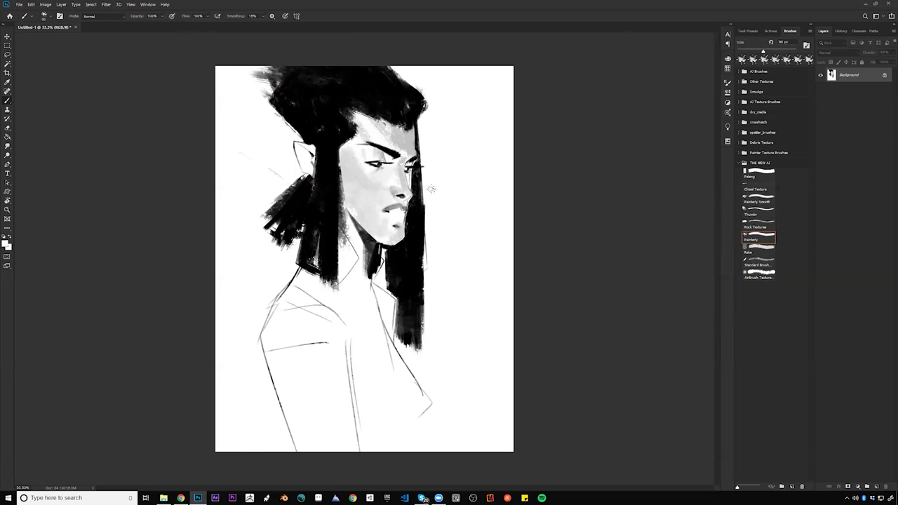
Trim the outer edge of the far hair lock into a straight vertical line with white strokes
{"action": "left_click_drag", "start_coordinate": [428, 179], "coordinate": [433, 331]}
{"action": "left_click_drag", "start_coordinate": [423, 205], "coordinate": [428, 322]}
{"action": "left_click_drag", "start_coordinate": [423, 197], "coordinate": [422, 360]}
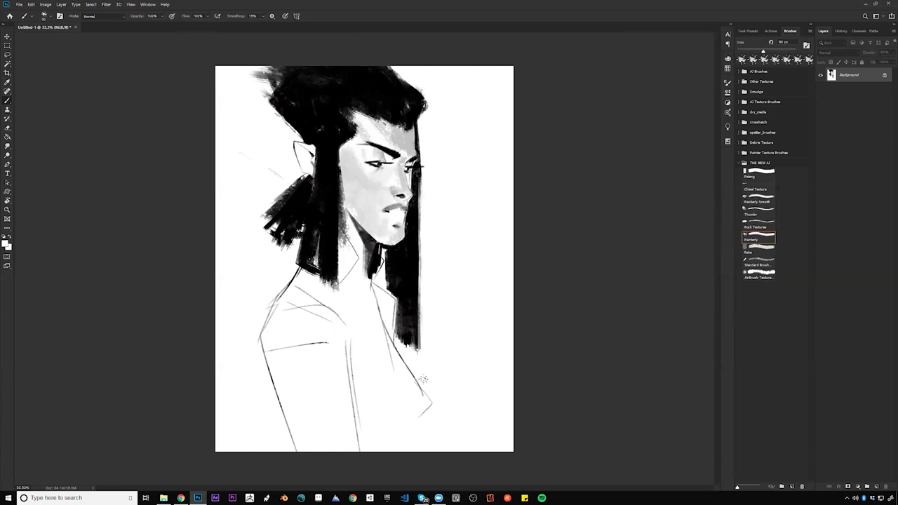
Flip the canvas and refine the thin far strand beside the forehead with black at 25 px and white at 15 px
{"action": "key", "text": "ctrl+f"}
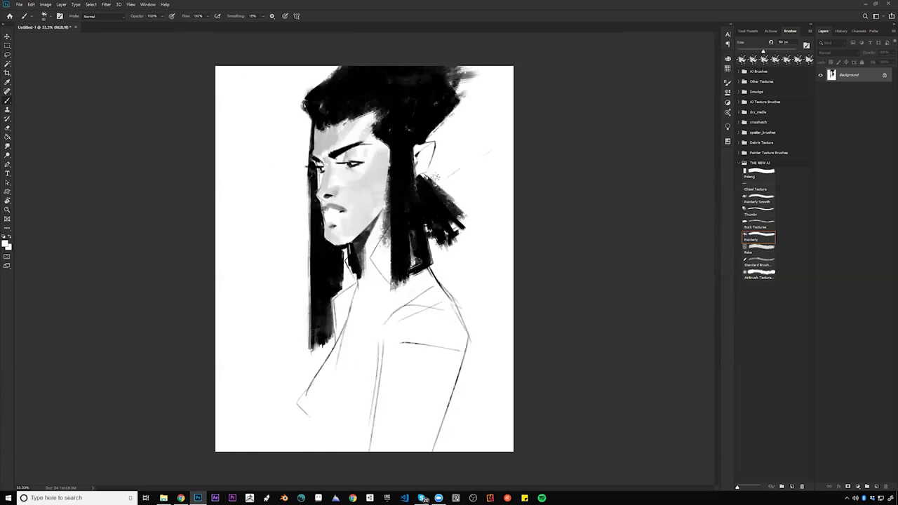
{"action": "key", "text": "x"}
{"action": "key", "text": "bracketleft"}
{"action": "key", "text": "bracketleft"}
{"action": "key", "text": "bracketleft"}
{"action": "key", "text": "bracketleft"}
{"action": "key", "text": "bracketleft"}
{"action": "left_click_drag", "start_coordinate": [311, 116], "coordinate": [311, 143]}
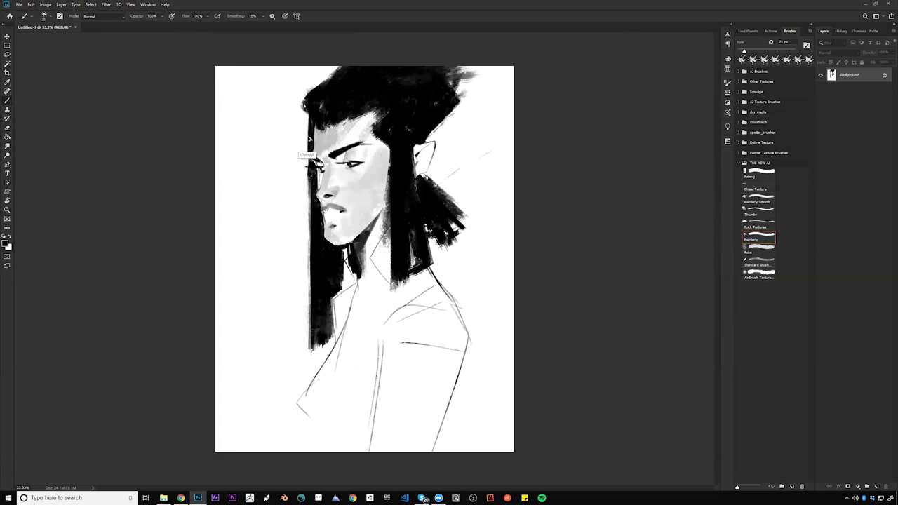
{"action": "left_click", "coordinate": [307, 148], "text": "alt"}
{"action": "key", "text": "bracketleft"}
{"action": "key", "text": "bracketleft"}
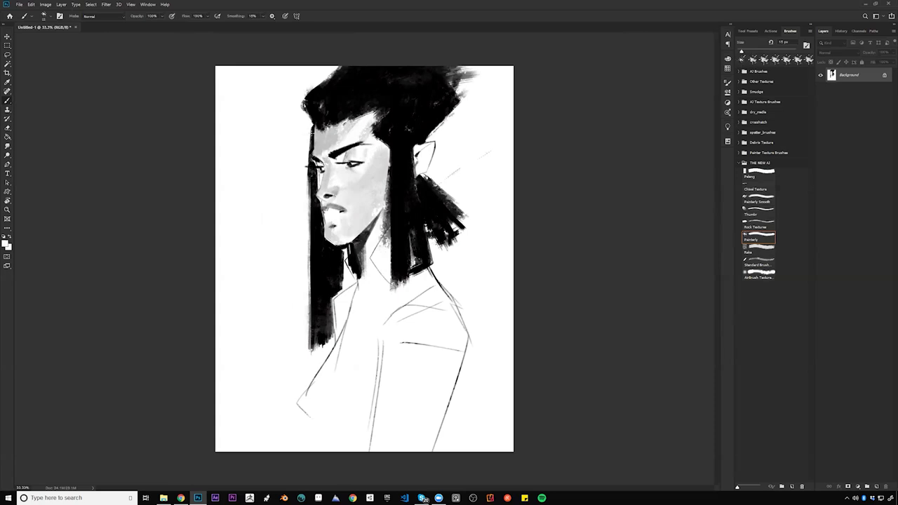
{"action": "left_click_drag", "start_coordinate": [311, 131], "coordinate": [310, 151]}
{"action": "key", "text": "x"}
{"action": "key", "text": "x"}
Paint a pointed, upswept black curl at the front of the hairline with a brush of about 30 px
{"action": "left_click_drag", "start_coordinate": [309, 121], "coordinate": [289, 92]}
{"action": "key", "text": "ctrl+z"}
{"action": "left_click_drag", "start_coordinate": [310, 123], "coordinate": [300, 91]}
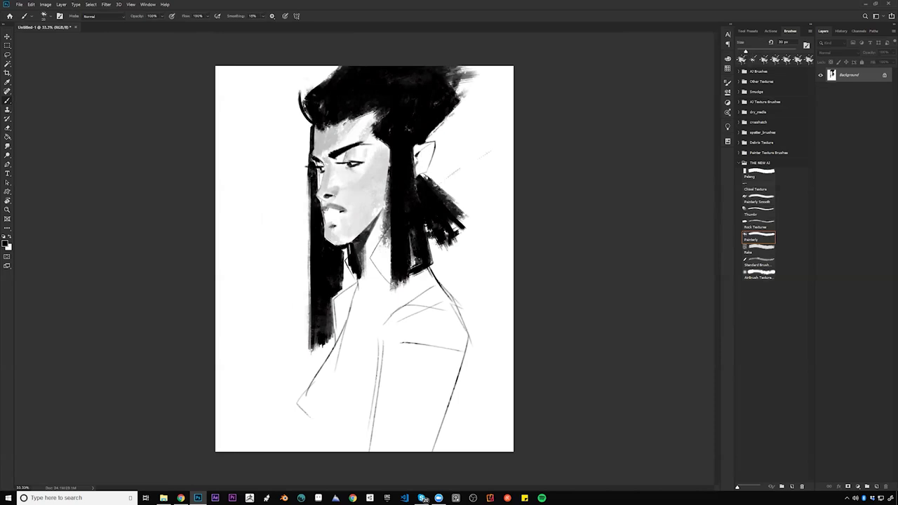
{"action": "key", "text": "]"}
{"action": "left_click_drag", "start_coordinate": [312, 122], "coordinate": [301, 84]}
{"action": "mouse_move", "coordinate": [315, 120]}
{"action": "left_mouse_down"}
{"action": "mouse_move", "coordinate": [305, 90]}
{"action": "mouse_move", "coordinate": [321, 74]}
{"action": "mouse_move", "coordinate": [317, 91]}
{"action": "left_mouse_up"}
{"action": "key", "text": "ctrl+z"}
Add black flyaway strokes at the upper back of the hair at 50 px and trim the edge above the ear with white
{"action": "key", "text": "]"}
{"action": "left_click_drag", "start_coordinate": [434, 93], "coordinate": [472, 71]}
{"action": "mouse_move", "coordinate": [419, 111]}
{"action": "left_mouse_down"}
{"action": "mouse_move", "coordinate": [471, 80]}
{"action": "mouse_move", "coordinate": [474, 90]}
{"action": "left_mouse_up"}
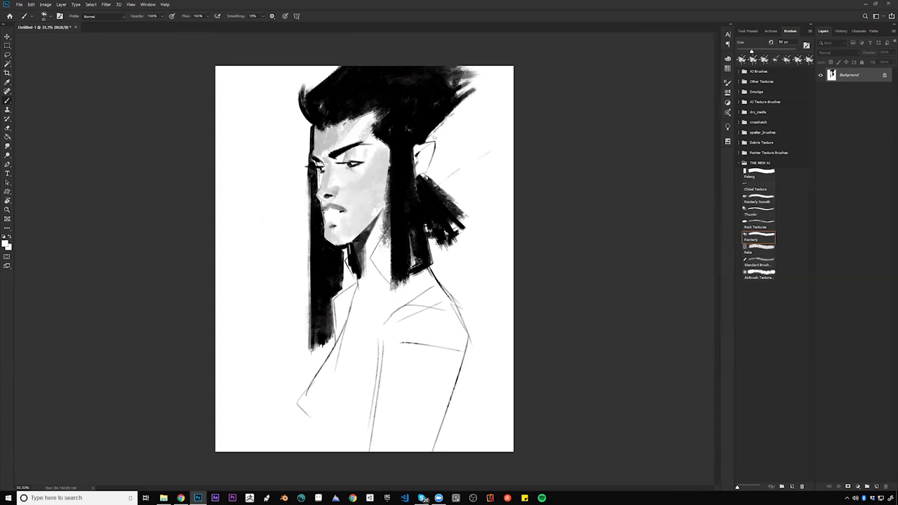
{"action": "left_click_drag", "start_coordinate": [431, 135], "coordinate": [475, 91]}
{"action": "left_click_drag", "start_coordinate": [432, 131], "coordinate": [474, 85]}
Enlarge the brush to 400 px and break up the upper back tip of the hair with a textured white stroke
{"action": "key", "text": "bracketright"}
{"action": "key", "text": "bracketright"}
{"action": "key", "text": "bracketright"}
{"action": "key", "text": "bracketright"}
{"action": "key", "text": "bracketright"}
{"action": "key", "text": "bracketright"}
{"action": "key", "text": "bracketright"}
{"action": "key", "text": "bracketright"}
{"action": "key", "text": "bracketright"}
{"action": "key", "text": "bracketright"}
{"action": "key", "text": "bracketright"}
{"action": "key", "text": "bracketright"}
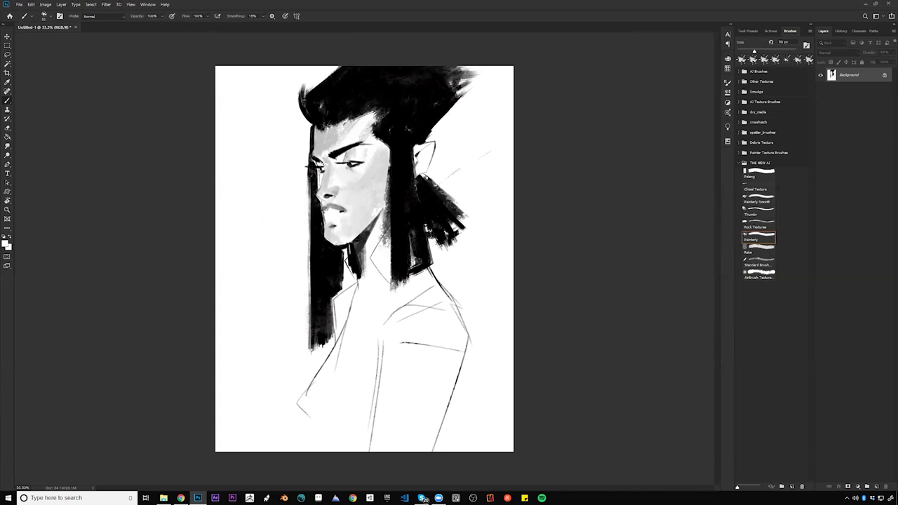
{"action": "left_click_drag", "start_coordinate": [453, 68], "coordinate": [491, 69]}
{"action": "key", "text": "bracketleft"}
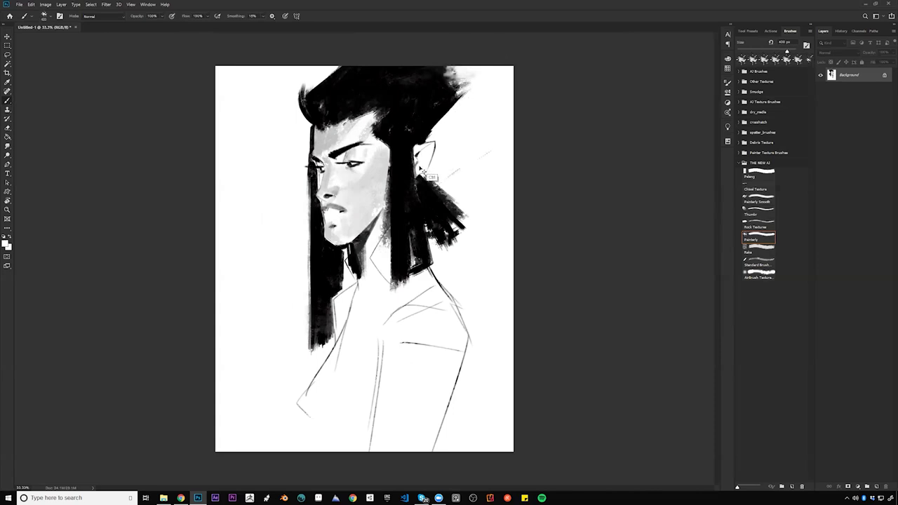
Flip the canvas back and roughen the back edge of the hair with black at a brush size of 300 px
{"action": "key", "text": "ctrl+shift+h"}
{"action": "key", "text": "bracketleft"}
{"action": "key", "text": "bracketleft"}
{"action": "key", "text": "bracketleft"}
{"action": "key", "text": "bracketleft"}
{"action": "key", "text": "bracketleft"}
{"action": "key", "text": "bracketleft"}
{"action": "key", "text": "bracketleft"}
{"action": "key", "text": "bracketleft"}
{"action": "key", "text": "bracketleft"}
{"action": "key", "text": "bracketleft"}
{"action": "key", "text": "bracketleft"}
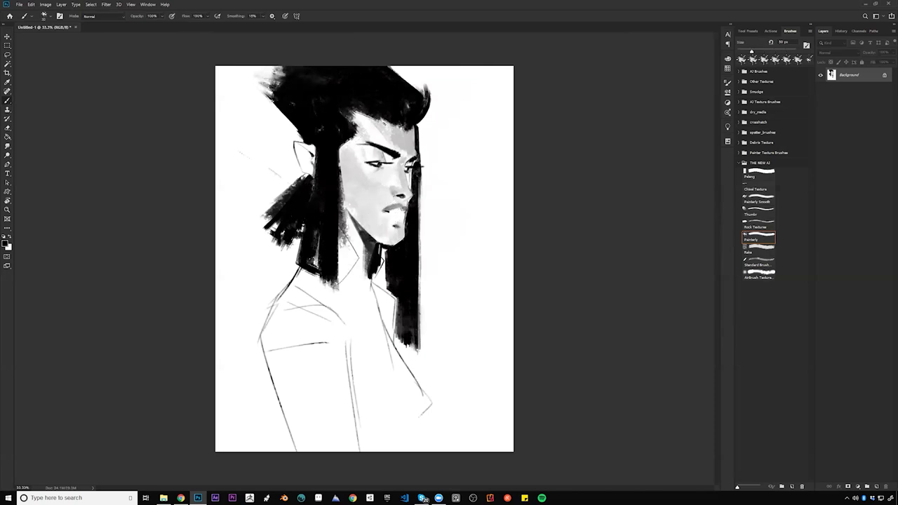
{"action": "key", "text": "bracketright"}
{"action": "key", "text": "bracketright"}
{"action": "key", "text": "bracketright"}
{"action": "key", "text": "bracketright"}
{"action": "key", "text": "bracketright"}
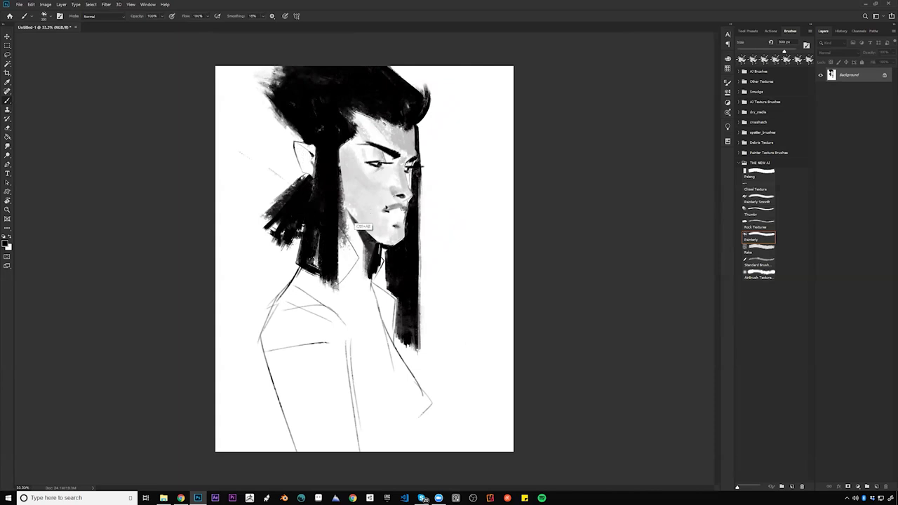
Paint textured grey highlights across the top of the hair and blend them with sampled tones at 150 px
{"action": "key", "text": "x"}
{"action": "left_click_drag", "start_coordinate": [311, 95], "coordinate": [372, 83]}
{"action": "key", "text": "x"}
{"action": "key", "text": "bracketleft"}
{"action": "mouse_move", "coordinate": [314, 113]}
{"action": "left_mouse_down"}
{"action": "mouse_move", "coordinate": [332, 94]}
{"action": "mouse_move", "coordinate": [365, 97]}
{"action": "left_mouse_up"}
{"action": "key", "text": "bracketleft"}
{"action": "key", "text": "bracketleft"}
{"action": "key", "text": "bracketleft"}
{"action": "mouse_move", "coordinate": [331, 72]}
{"action": "left_mouse_down"}
{"action": "mouse_move", "coordinate": [384, 89]}
{"action": "mouse_move", "coordinate": [368, 101]}
{"action": "mouse_move", "coordinate": [371, 87]}
{"action": "mouse_move", "coordinate": [391, 104]}
{"action": "mouse_move", "coordinate": [399, 103]}
{"action": "mouse_move", "coordinate": [371, 92]}
{"action": "mouse_move", "coordinate": [399, 100]}
{"action": "left_mouse_up"}
{"action": "left_click", "coordinate": [364, 103], "text": "alt"}
{"action": "left_click", "coordinate": [379, 124], "text": "alt"}
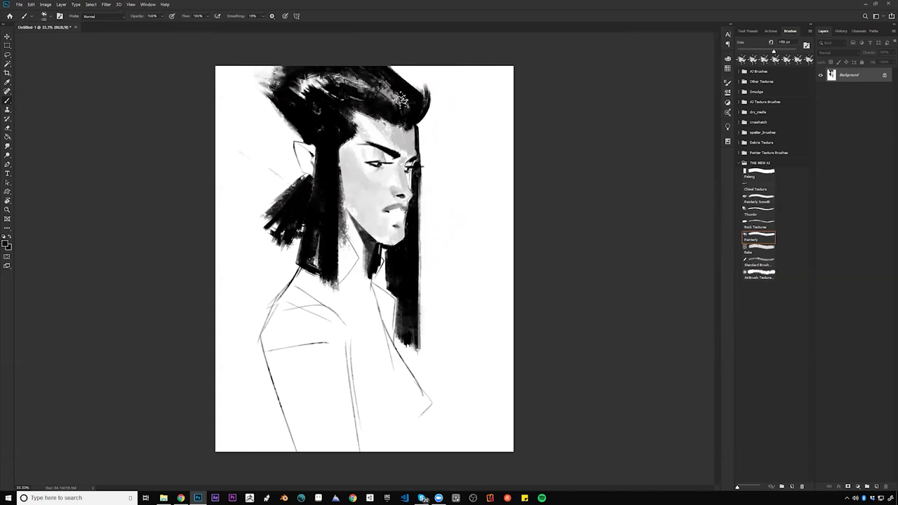
{"action": "left_click_drag", "start_coordinate": [318, 80], "coordinate": [295, 87]}
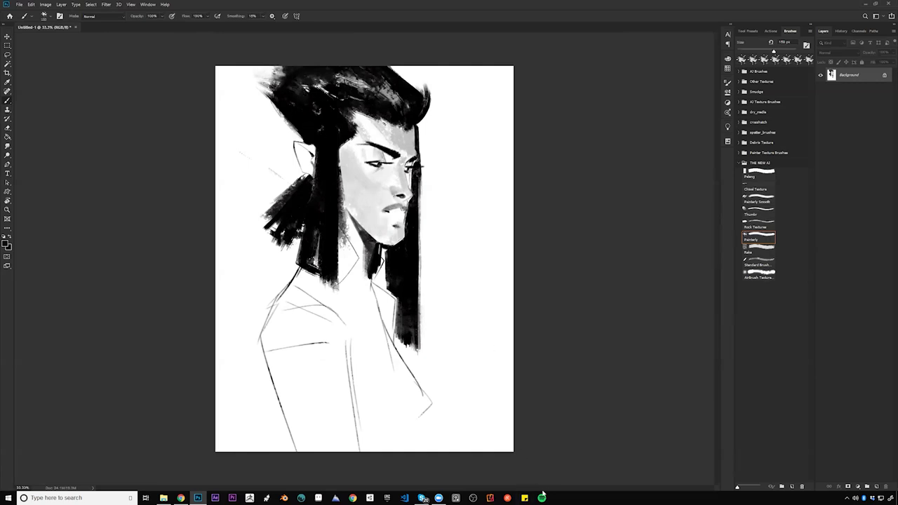
Flip the canvas and soften the crown and front hair texture with sampled tones at 150 px
{"action": "key", "text": "ctrl+shift+h"}
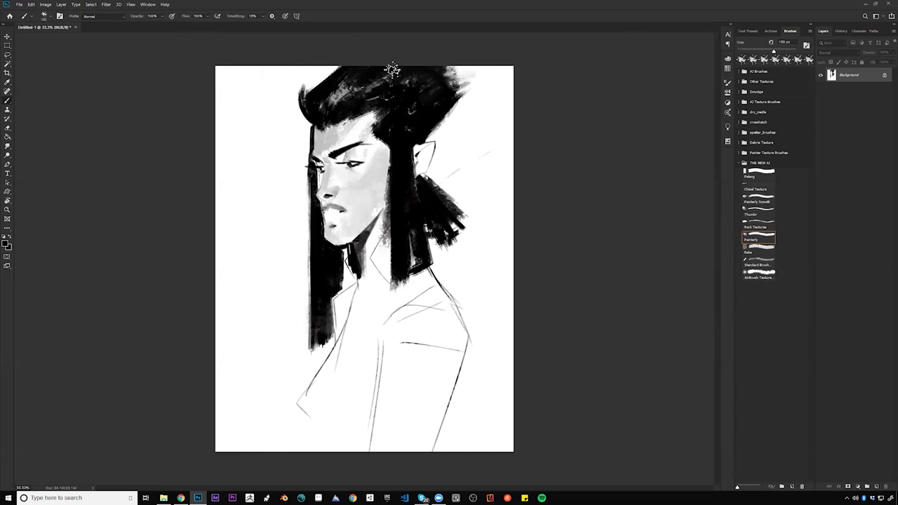
{"action": "left_click", "coordinate": [344, 109], "text": "alt"}
{"action": "mouse_move", "coordinate": [349, 97]}
{"action": "left_mouse_down"}
{"action": "mouse_move", "coordinate": [402, 73]}
{"action": "mouse_move", "coordinate": [386, 91]}
{"action": "mouse_move", "coordinate": [410, 80]}
{"action": "mouse_move", "coordinate": [413, 91]}
{"action": "mouse_move", "coordinate": [358, 93]}
{"action": "left_mouse_up"}
{"action": "left_click", "coordinate": [408, 109], "text": "alt"}
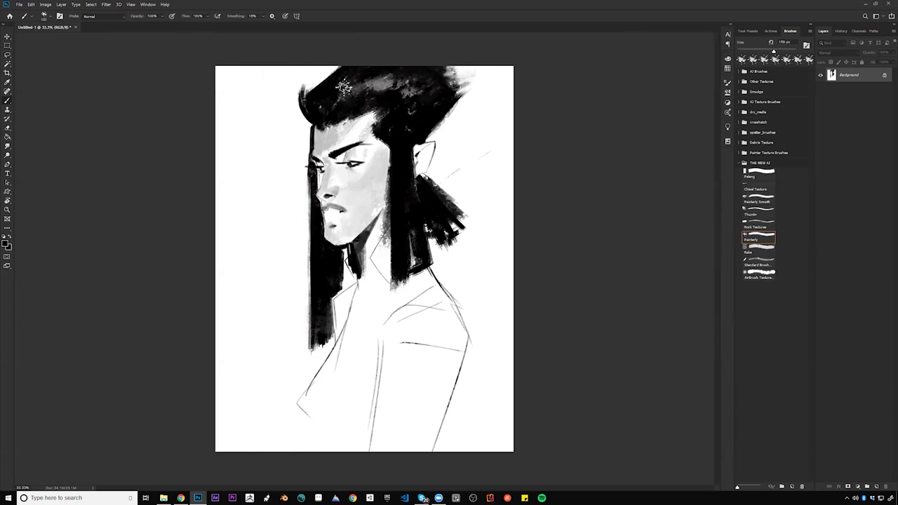
{"action": "mouse_move", "coordinate": [401, 67]}
{"action": "left_mouse_down"}
{"action": "mouse_move", "coordinate": [393, 80]}
{"action": "mouse_move", "coordinate": [433, 91]}
{"action": "left_mouse_up"}
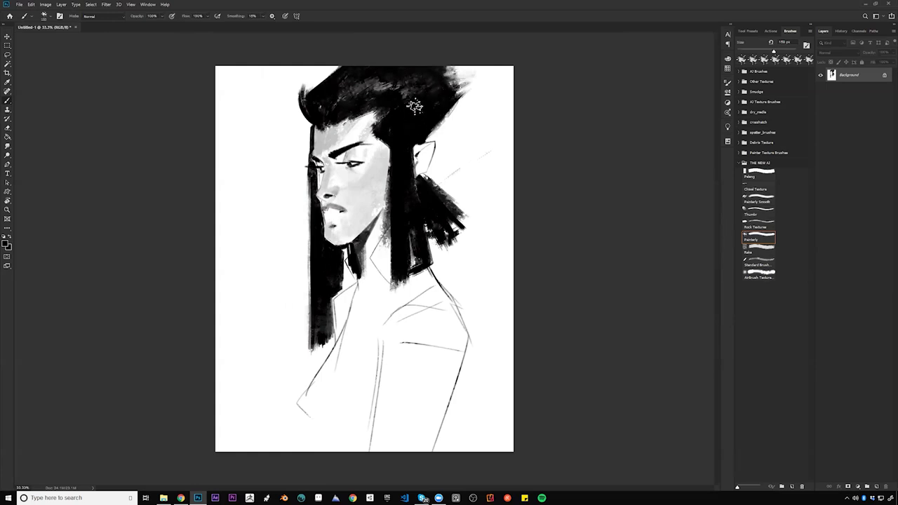
Reduce the brush to 30 px and define both edges of the side lock between the cheek and the ear in black
{"action": "key", "text": "bracketleft"}
{"action": "key", "text": "bracketleft"}
{"action": "key", "text": "bracketleft"}
{"action": "key", "text": "bracketleft"}
{"action": "key", "text": "bracketleft"}
{"action": "key", "text": "bracketleft"}
{"action": "key", "text": "bracketleft"}
{"action": "key", "text": "bracketleft"}
{"action": "mouse_move", "coordinate": [389, 141]}
{"action": "left_mouse_down"}
{"action": "mouse_move", "coordinate": [378, 234]}
{"action": "mouse_move", "coordinate": [393, 247]}
{"action": "left_mouse_up"}
{"action": "left_click_drag", "start_coordinate": [413, 144], "coordinate": [417, 175]}
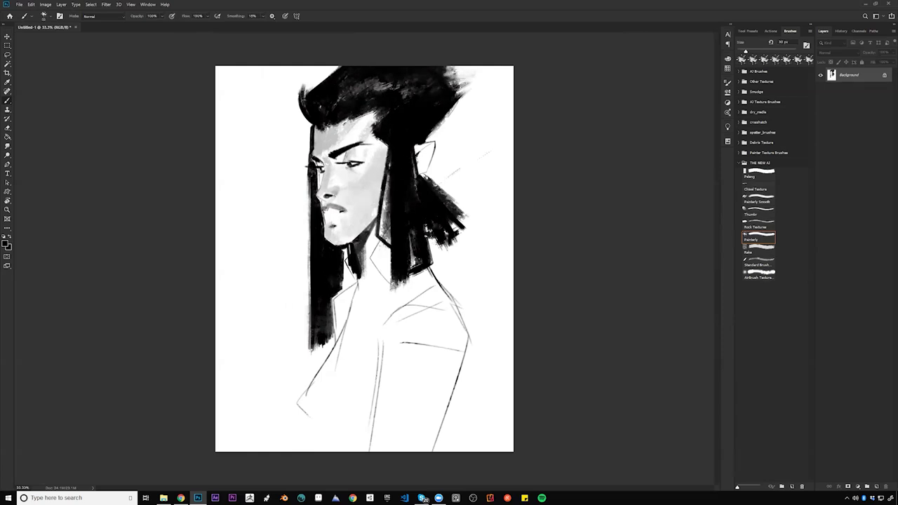
Flip the canvas back and refine the side lock's edge along the cheek with black at 20 px
{"action": "key", "text": "ctrl+shift+h"}
{"action": "left_click_drag", "start_coordinate": [340, 159], "coordinate": [341, 226]}
{"action": "key", "text": "bracketright"}
{"action": "key", "text": "bracketleft"}
{"action": "key", "text": "bracketleft"}
{"action": "left_click_drag", "start_coordinate": [342, 156], "coordinate": [349, 198]}
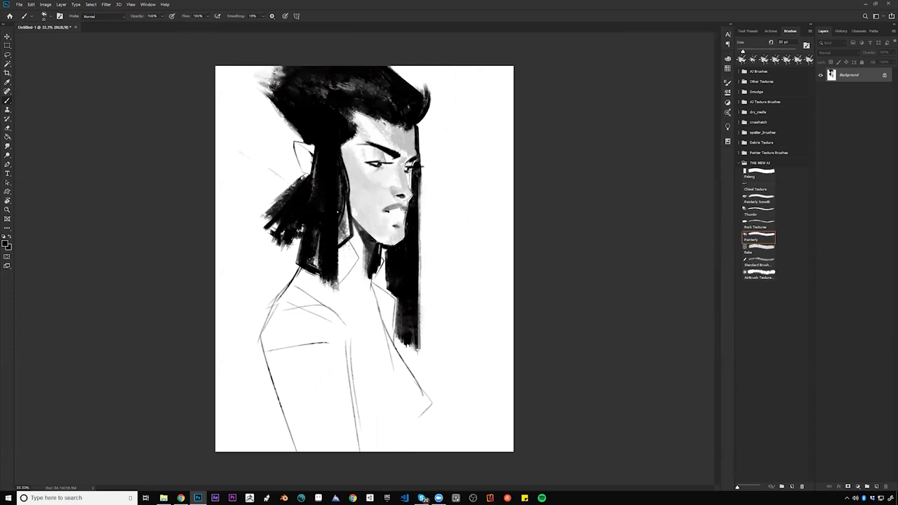
Draw a thin, bowed loose strand beside the front hair, undo the stray ponytail stroke and flip the canvas
{"action": "key", "text": "bracketleft"}
{"action": "left_click_drag", "start_coordinate": [417, 177], "coordinate": [412, 264]}
{"action": "key", "text": "bracketleft"}
{"action": "mouse_move", "coordinate": [420, 174]}
{"action": "left_mouse_down"}
{"action": "mouse_move", "coordinate": [430, 233]}
{"action": "mouse_move", "coordinate": [413, 287]}
{"action": "mouse_move", "coordinate": [419, 221]}
{"action": "mouse_move", "coordinate": [420, 270]}
{"action": "left_mouse_up"}
{"action": "key", "text": "bracketright"}
{"action": "mouse_move", "coordinate": [307, 180]}
{"action": "left_mouse_down"}
{"action": "mouse_move", "coordinate": [247, 218]}
{"action": "mouse_move", "coordinate": [263, 246]}
{"action": "left_mouse_up"}
{"action": "key", "text": "ctrl+z"}
{"action": "key", "text": "F2"}
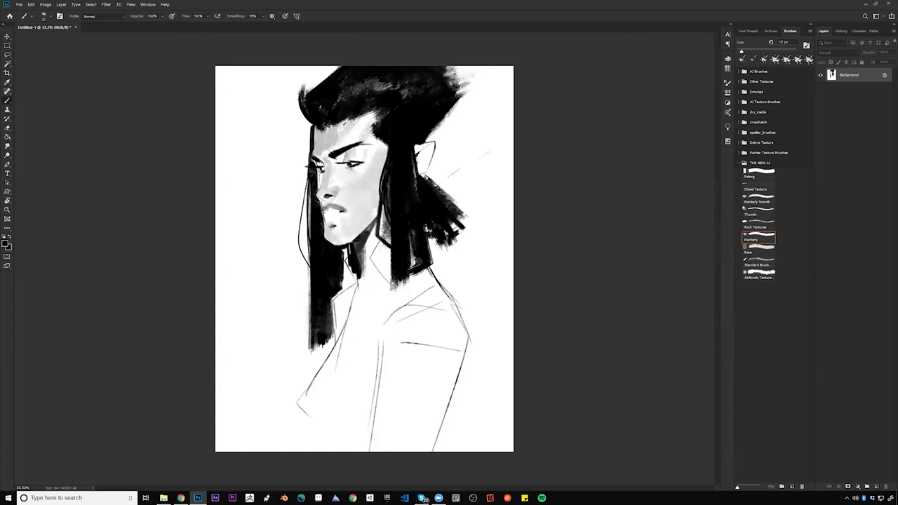
Shade below the lower lip with sampled grey, touch up the near eye at about 45 px and flip the canvas back
{"action": "key", "text": "x"}
{"action": "key", "text": "bracketright"}
{"action": "key", "text": "bracketright"}
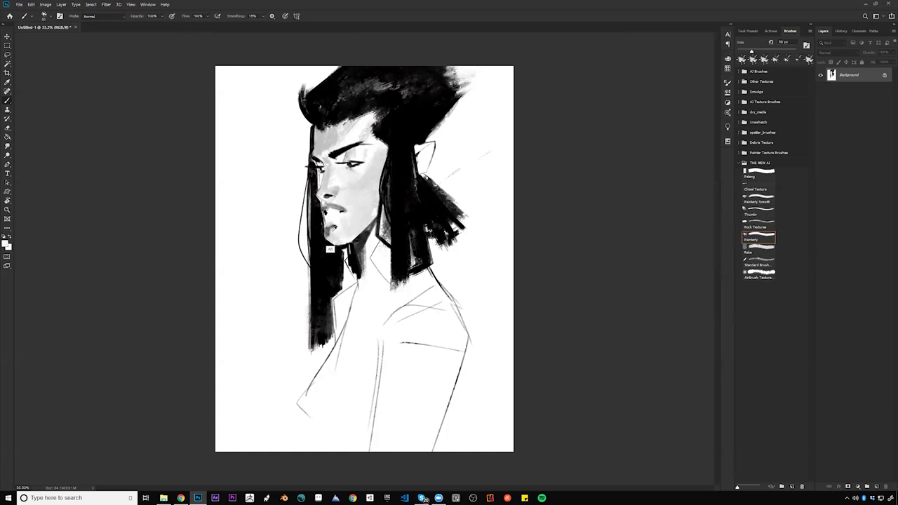
{"action": "left_click", "coordinate": [330, 228], "text": "alt"}
{"action": "left_click", "coordinate": [331, 235], "text": "alt"}
{"action": "left_click", "coordinate": [326, 249], "text": "alt"}
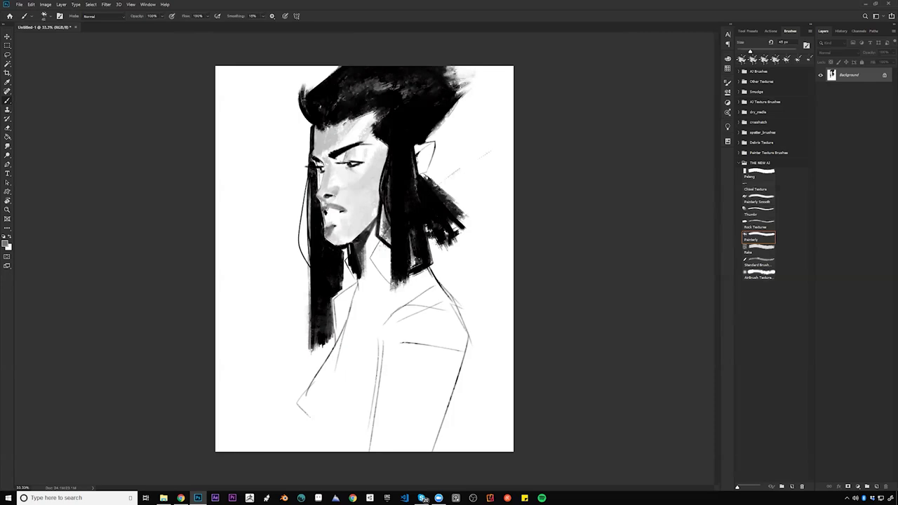
{"action": "left_click_drag", "start_coordinate": [344, 158], "coordinate": [350, 150]}
{"action": "key", "text": "ctrl+shift+h"}
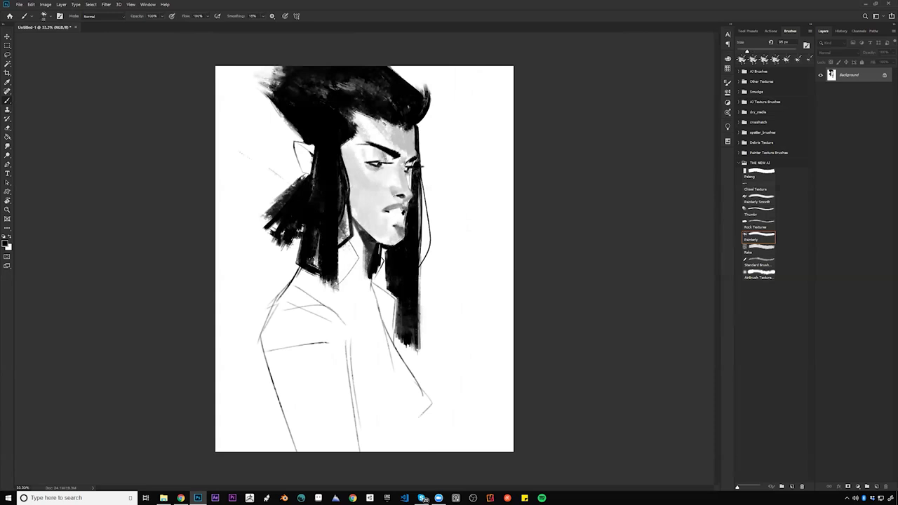
{"action": "key", "text": "x"}
{"action": "key", "text": "x"}
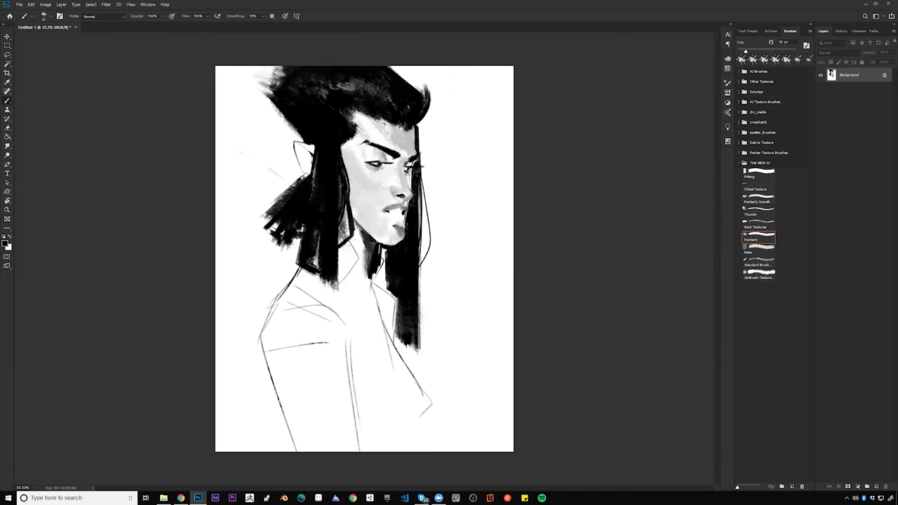
Enlarge the brush to 150 px and darken the lower part of the side lock beside the jaw with black
{"action": "key", "text": "bracketright"}
{"action": "key", "text": "bracketright"}
{"action": "key", "text": "bracketright"}
{"action": "key", "text": "bracketright"}
{"action": "key", "text": "bracketright"}
{"action": "key", "text": "bracketright"}
{"action": "key", "text": "bracketright"}
{"action": "left_click_drag", "start_coordinate": [346, 202], "coordinate": [351, 254]}
{"action": "key", "text": "bracketright"}
{"action": "left_click_drag", "start_coordinate": [340, 196], "coordinate": [343, 270]}
{"action": "key", "text": "bracketright"}
{"action": "key", "text": "bracketleft"}
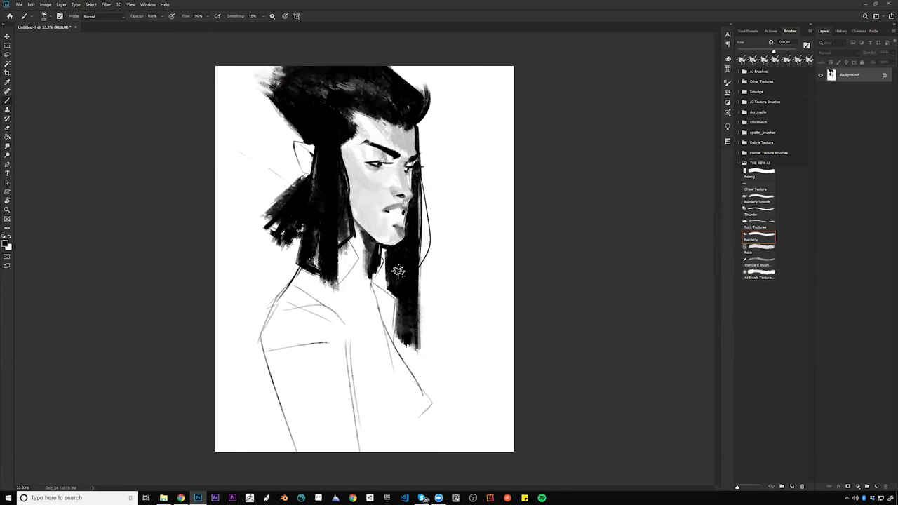
Reduce the brush to 20 px and extend the black strand on the neck downward to a point
{"action": "key", "text": "bracketleft"}
{"action": "key", "text": "bracketleft"}
{"action": "key", "text": "bracketleft"}
{"action": "key", "text": "bracketleft"}
{"action": "key", "text": "bracketleft"}
{"action": "key", "text": "bracketleft"}
{"action": "key", "text": "bracketleft"}
{"action": "key", "text": "bracketleft"}
{"action": "key", "text": "bracketleft"}
{"action": "left_click_drag", "start_coordinate": [364, 281], "coordinate": [362, 295]}
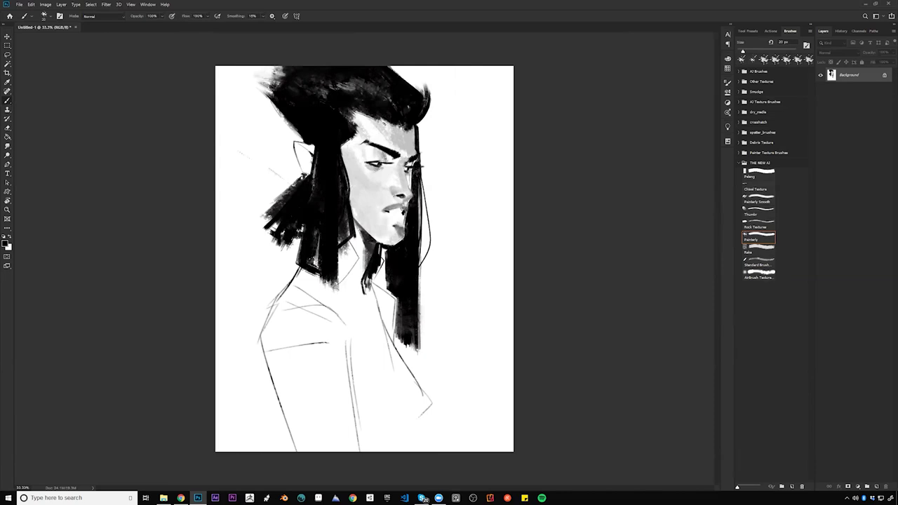
Add black strokes over the top of the ponytail and above the ear, undo the last stroke and flip the canvas
{"action": "left_click_drag", "start_coordinate": [293, 177], "coordinate": [271, 202]}
{"action": "left_click_drag", "start_coordinate": [288, 122], "coordinate": [303, 143]}
{"action": "key", "text": "bracketright"}
{"action": "key", "text": "bracketright"}
{"action": "key", "text": "bracketright"}
{"action": "key", "text": "bracketright"}
{"action": "key", "text": "bracketright"}
{"action": "key", "text": "bracketright"}
{"action": "key", "text": "bracketright"}
{"action": "key", "text": "bracketright"}
{"action": "key", "text": "bracketright"}
{"action": "key", "text": "bracketright"}
{"action": "key", "text": "bracketright"}
{"action": "key", "text": "bracketright"}
{"action": "key", "text": "bracketright"}
{"action": "key", "text": "bracketright"}
{"action": "key", "text": "ctrl+z"}
{"action": "key", "text": "ctrl+shift+h"}
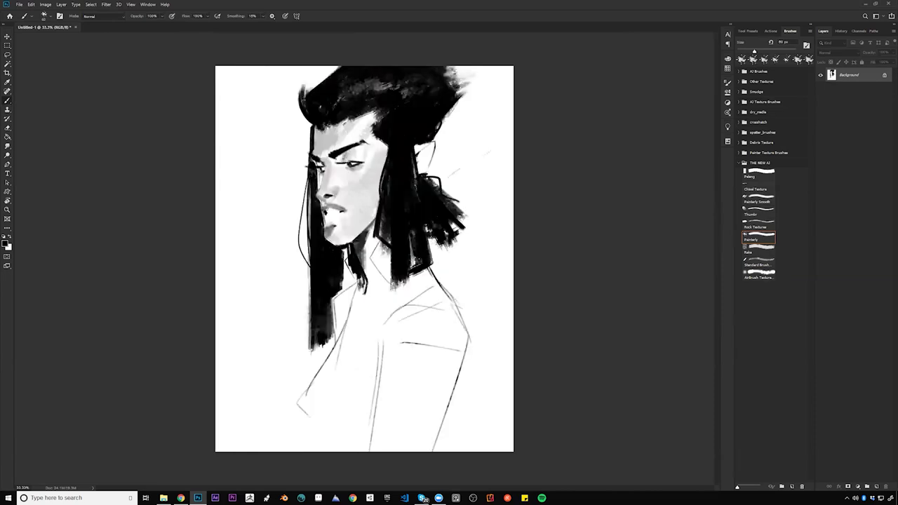
Draw fine black flyaway strands beside the front hair and along the side lock at 8 px, and flip the canvas back
{"action": "key", "text": "bracketleft"}
{"action": "key", "text": "bracketleft"}
{"action": "key", "text": "bracketleft"}
{"action": "left_click_drag", "start_coordinate": [309, 180], "coordinate": [308, 300]}
{"action": "key", "text": "bracketleft"}
{"action": "key", "text": "bracketleft"}
{"action": "key", "text": "bracketleft"}
{"action": "key", "text": "bracketleft"}
{"action": "key", "text": "bracketleft"}
{"action": "key", "text": "bracketleft"}
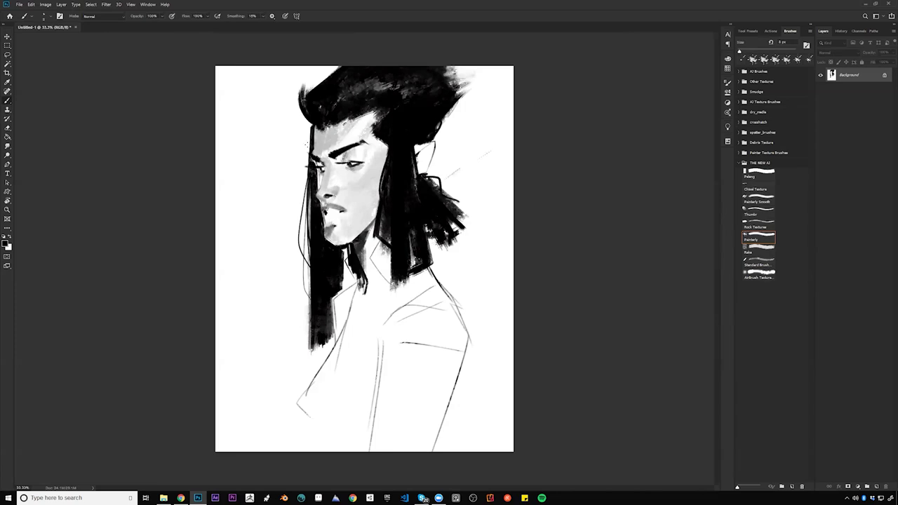
{"action": "left_click_drag", "start_coordinate": [306, 167], "coordinate": [309, 322]}
{"action": "left_click_drag", "start_coordinate": [378, 196], "coordinate": [374, 236]}
{"action": "key", "text": "ctrl+shift+h"}
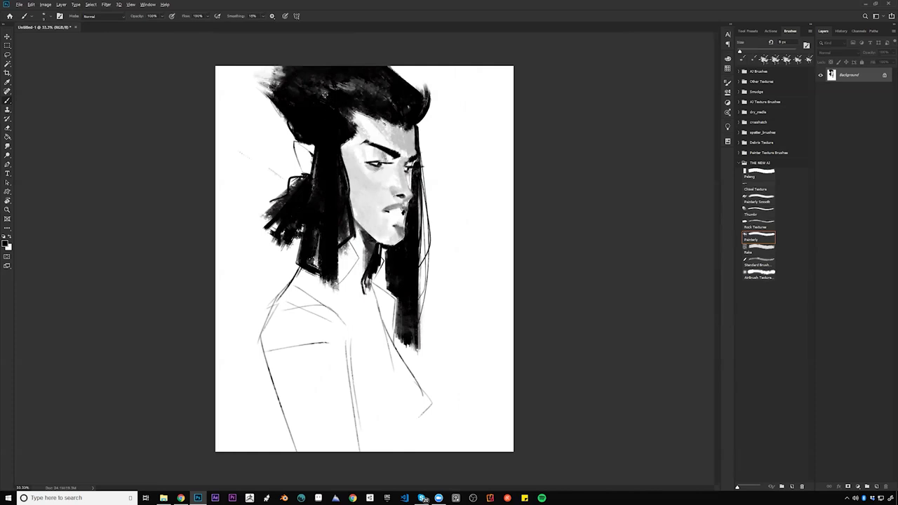
Paint a brighter grey highlight on the top of the hair with a 60 px brush and check it in the flipped view
{"action": "key", "text": "bracketright"}
{"action": "key", "text": "bracketright"}
{"action": "key", "text": "bracketright"}
{"action": "key", "text": "bracketright"}
{"action": "key", "text": "bracketright"}
{"action": "left_click", "coordinate": [351, 106], "text": "alt"}
{"action": "mouse_move", "coordinate": [344, 88]}
{"action": "left_mouse_down"}
{"action": "mouse_move", "coordinate": [383, 93]}
{"action": "mouse_move", "coordinate": [367, 75]}
{"action": "mouse_move", "coordinate": [398, 107]}
{"action": "mouse_move", "coordinate": [376, 82]}
{"action": "left_mouse_up"}
{"action": "left_click", "coordinate": [383, 119], "text": "alt"}
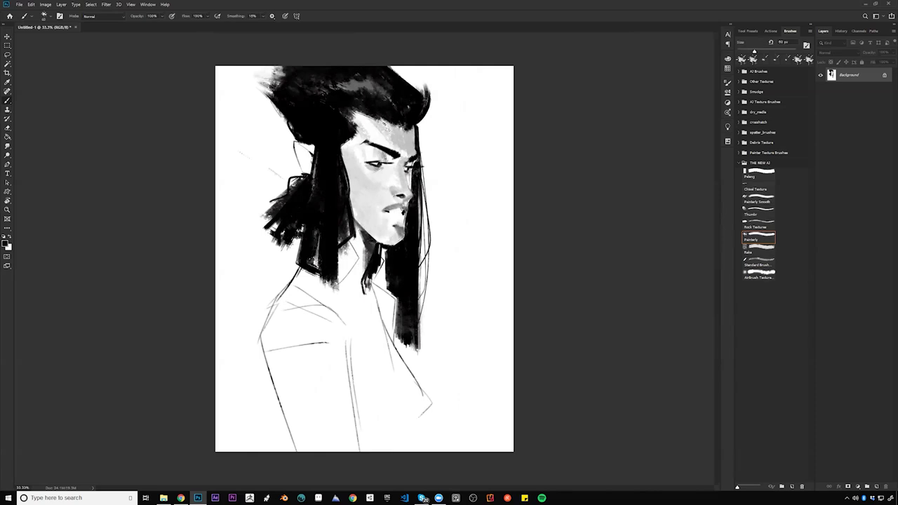
{"action": "key", "text": "ctrl+alt+z"}
{"action": "key", "text": "ctrl+alt+f"}
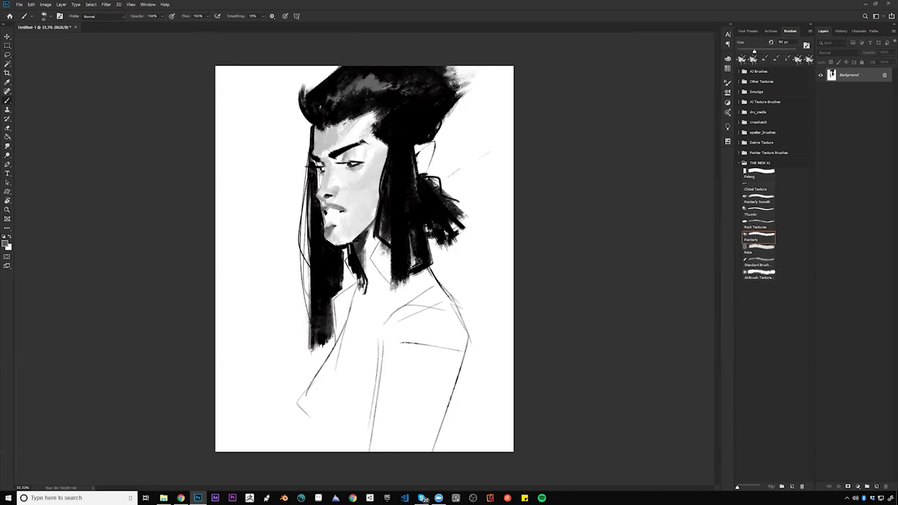
{"action": "key", "text": "ctrl+shift+h"}
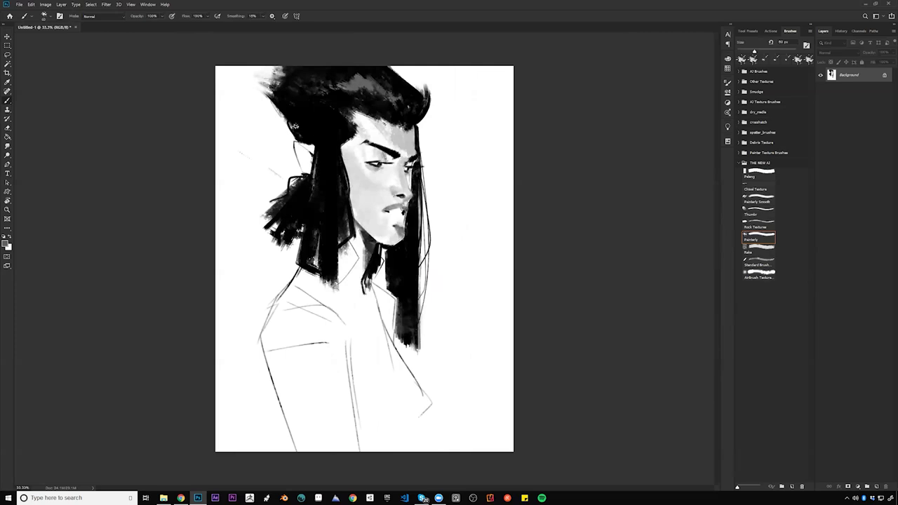
Enlarge the brush and add a faint grey texture stroke to the back of the hair above the ear
{"action": "key", "text": "bracketright"}
{"action": "key", "text": "bracketright"}
{"action": "key", "text": "bracketright"}
{"action": "mouse_move", "coordinate": [289, 109]}
{"action": "left_mouse_down"}
{"action": "mouse_move", "coordinate": [312, 116]}
{"action": "mouse_move", "coordinate": [322, 104]}
{"action": "mouse_move", "coordinate": [312, 123]}
{"action": "mouse_move", "coordinate": [305, 89]}
{"action": "mouse_move", "coordinate": [289, 104]}
{"action": "mouse_move", "coordinate": [319, 104]}
{"action": "mouse_move", "coordinate": [312, 97]}
{"action": "mouse_move", "coordinate": [313, 105]}
{"action": "left_mouse_up"}
Lengthen the wavy black strand on the neck and paint a black shadow on the collar corner beneath the side lock
{"action": "left_click", "coordinate": [327, 150], "text": "alt"}
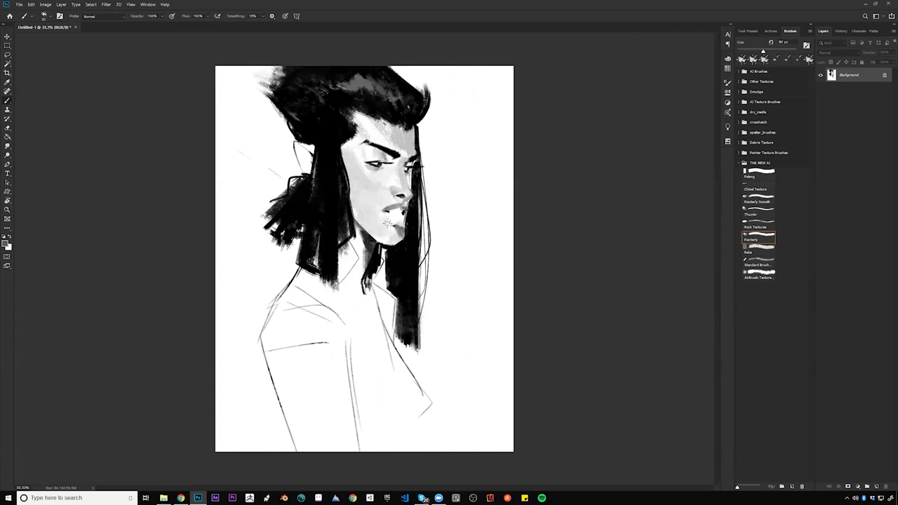
{"action": "key", "text": "bracketright"}
{"action": "key", "text": "bracketright"}
{"action": "key", "text": "bracketleft"}
{"action": "key", "text": "bracketleft"}
{"action": "left_click_drag", "start_coordinate": [365, 279], "coordinate": [370, 303]}
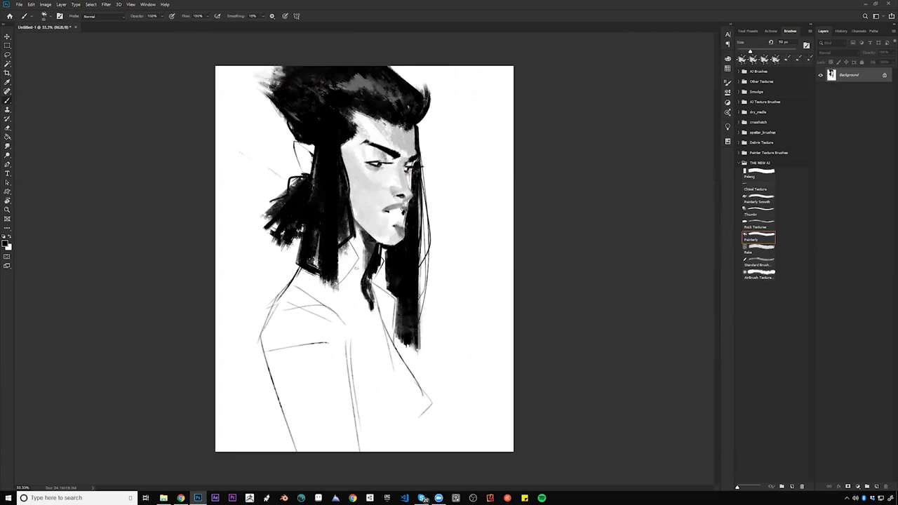
{"action": "key", "text": "bracketright"}
{"action": "left_click_drag", "start_coordinate": [357, 264], "coordinate": [354, 270]}
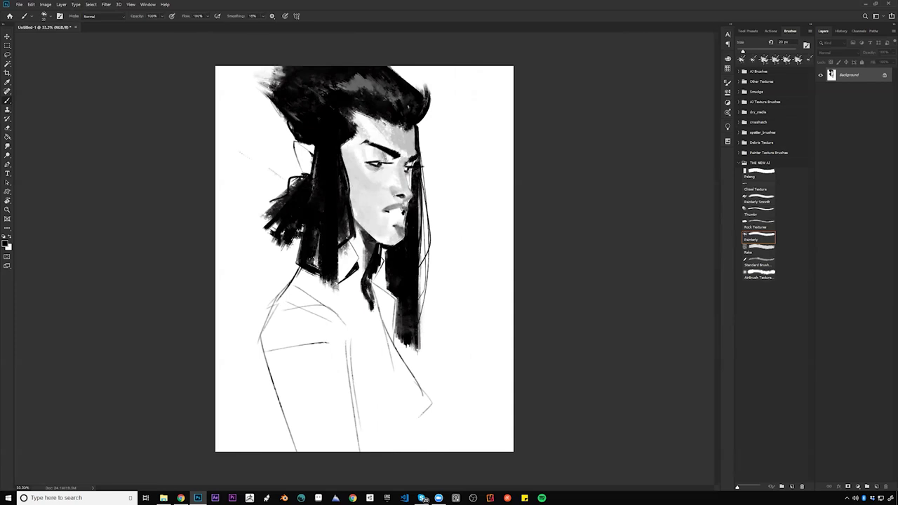
Reshape the side lock with a fuller black curve beside the cheek and jaw, filling its gaps
{"action": "left_click_drag", "start_coordinate": [354, 233], "coordinate": [339, 258]}
{"action": "key", "text": "bracketright"}
{"action": "key", "text": "bracketright"}
{"action": "key", "text": "bracketright"}
{"action": "key", "text": "bracketright"}
{"action": "key", "text": "bracketright"}
{"action": "left_click_drag", "start_coordinate": [346, 209], "coordinate": [341, 252]}
{"action": "key", "text": "bracketright"}
{"action": "key", "text": "bracketright"}
{"action": "left_click_drag", "start_coordinate": [353, 219], "coordinate": [335, 257]}
{"action": "key", "text": "bracketleft"}
{"action": "key", "text": "bracketleft"}
{"action": "key", "text": "bracketleft"}
{"action": "left_click_drag", "start_coordinate": [340, 161], "coordinate": [344, 217]}
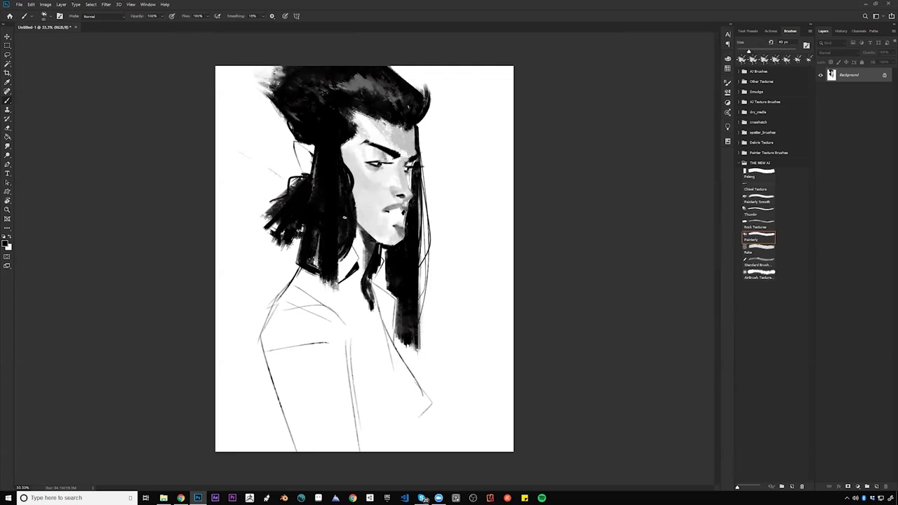
Enlarge the brush to 200 px, flip the canvas and extend the upper back tip of the hair with textured black
{"action": "key", "text": "bracketright"}
{"action": "key", "text": "bracketright"}
{"action": "key", "text": "bracketright"}
{"action": "key", "text": "bracketright"}
{"action": "key", "text": "bracketright"}
{"action": "key", "text": "bracketright"}
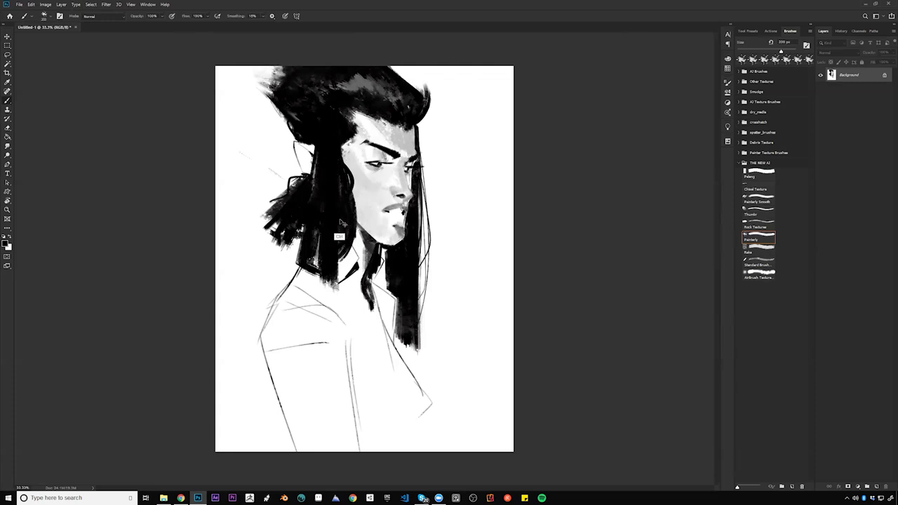
{"action": "key", "text": "h"}
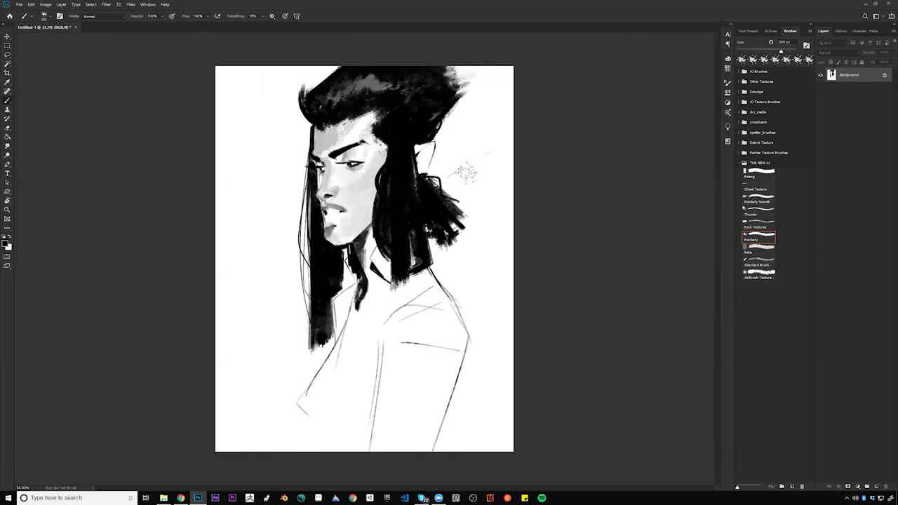
{"action": "mouse_move", "coordinate": [436, 66]}
{"action": "left_mouse_down"}
{"action": "mouse_move", "coordinate": [463, 60]}
{"action": "mouse_move", "coordinate": [439, 94]}
{"action": "mouse_move", "coordinate": [484, 70]}
{"action": "mouse_move", "coordinate": [428, 116]}
{"action": "mouse_move", "coordinate": [487, 68]}
{"action": "mouse_move", "coordinate": [476, 96]}
{"action": "left_mouse_up"}
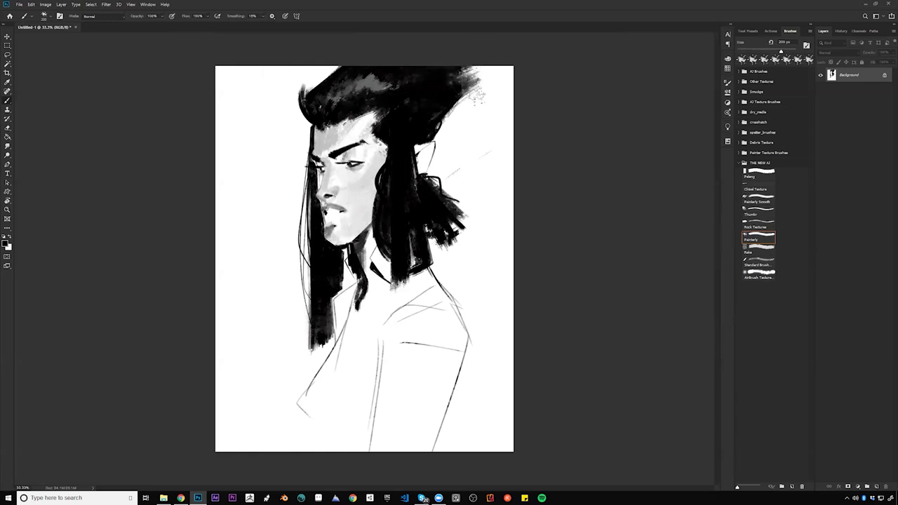
Flip the canvas, sample a light face grey and paint a short shading stroke between the brow's outer end and the side hair
{"action": "key", "text": "h"}
{"action": "key", "text": "bracketleft"}
{"action": "key", "text": "bracketleft"}
{"action": "key", "text": "bracketleft"}
{"action": "key", "text": "bracketleft"}
{"action": "key", "text": "bracketleft"}
{"action": "key", "text": "bracketleft"}
{"action": "key", "text": "bracketleft"}
{"action": "key", "text": "bracketleft"}
{"action": "left_click", "coordinate": [390, 157], "text": "alt"}
{"action": "left_click", "coordinate": [352, 163], "text": "alt"}
{"action": "key", "text": "bracketright"}
{"action": "key", "text": "bracketright"}
{"action": "key", "text": "bracketright"}
{"action": "key", "text": "bracketright"}
{"action": "key", "text": "bracketright"}
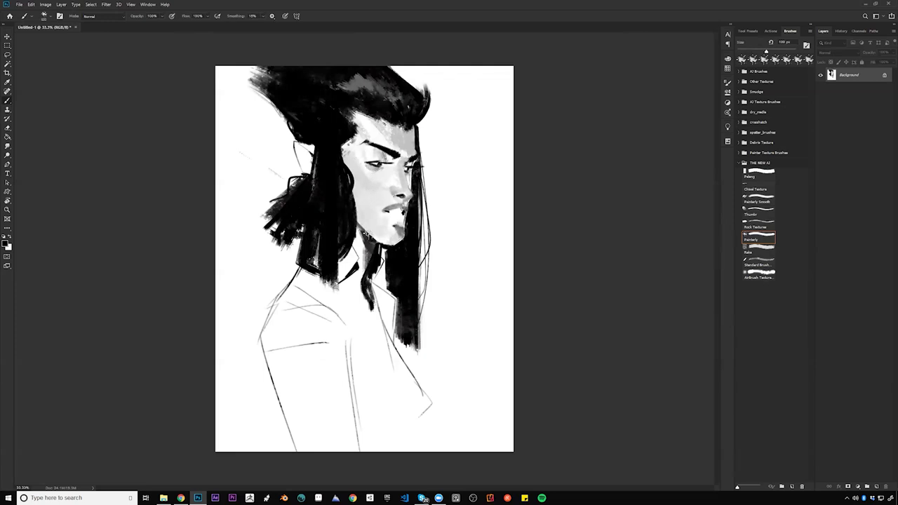
{"action": "mouse_move", "coordinate": [365, 150]}
{"action": "left_mouse_down"}
{"action": "mouse_move", "coordinate": [370, 173]}
{"action": "mouse_move", "coordinate": [365, 162]}
{"action": "left_mouse_up"}
Shrink the brush, shade beneath the lower lip with grey sampled from the chin, and flip the canvas
{"action": "key", "text": "bracketleft"}
{"action": "key", "text": "bracketleft"}
{"action": "key", "text": "bracketleft"}
{"action": "key", "text": "bracketleft"}
{"action": "key", "text": "bracketleft"}
{"action": "key", "text": "x"}
{"action": "left_click", "coordinate": [400, 228], "text": "alt"}
{"action": "left_click_drag", "start_coordinate": [399, 227], "coordinate": [393, 226]}
{"action": "key", "text": "ctrl+shift+h"}
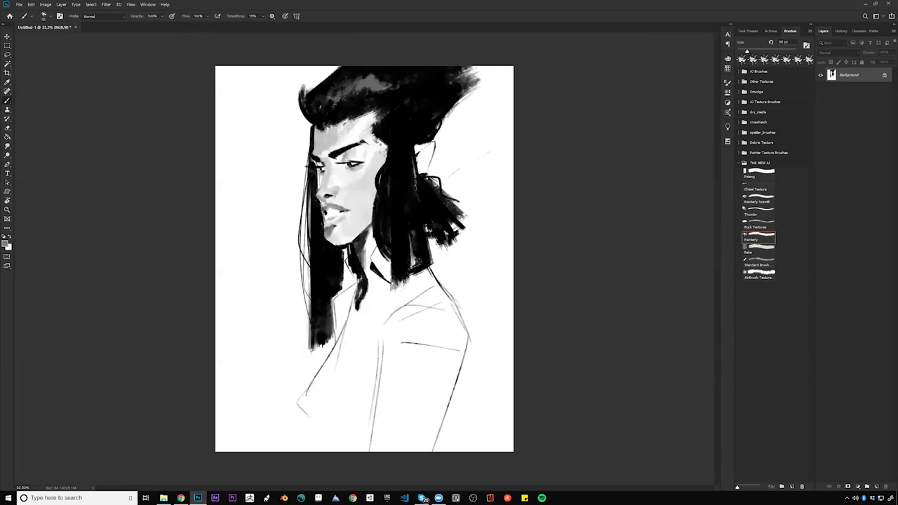
Paint a thin light strand into the hairline above the temple with a very small brush, and flip the canvas
{"action": "left_click", "coordinate": [363, 148], "text": "alt"}
{"action": "key", "text": "bracketleft"}
{"action": "left_click_drag", "start_coordinate": [371, 126], "coordinate": [385, 113]}
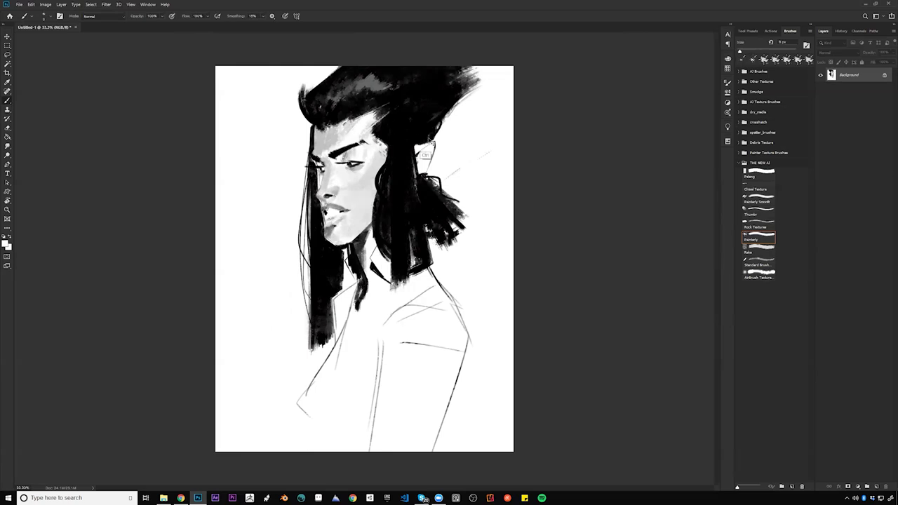
{"action": "key", "text": "ctrl+shift+h"}
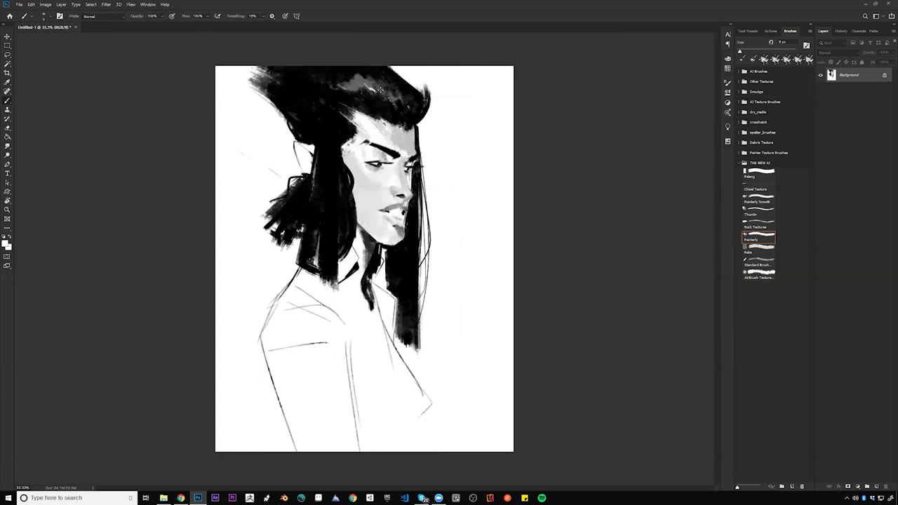
Switch to black, enlarge the brush and extend the lower end of the side lock beside the neck
{"action": "key", "text": "x"}
{"action": "key", "text": "bracketright"}
{"action": "key", "text": "bracketright"}
{"action": "key", "text": "bracketright"}
{"action": "key", "text": "bracketright"}
{"action": "key", "text": "bracketright"}
{"action": "key", "text": "bracketright"}
{"action": "key", "text": "bracketright"}
{"action": "key", "text": "bracketright"}
{"action": "key", "text": "bracketright"}
{"action": "key", "text": "bracketright"}
{"action": "key", "text": "bracketright"}
{"action": "left_click_drag", "start_coordinate": [344, 248], "coordinate": [339, 287]}
Enlarge the brush to 250 px and thicken the lower part of the side lock with textured black
{"action": "key", "text": "bracketright"}
{"action": "key", "text": "bracketright"}
{"action": "key", "text": "bracketright"}
{"action": "key", "text": "bracketright"}
{"action": "key", "text": "bracketright"}
{"action": "key", "text": "bracketright"}
{"action": "key", "text": "bracketright"}
{"action": "key", "text": "bracketright"}
{"action": "mouse_move", "coordinate": [340, 228]}
{"action": "left_mouse_down"}
{"action": "mouse_move", "coordinate": [342, 294]}
{"action": "mouse_move", "coordinate": [319, 274]}
{"action": "left_mouse_up"}
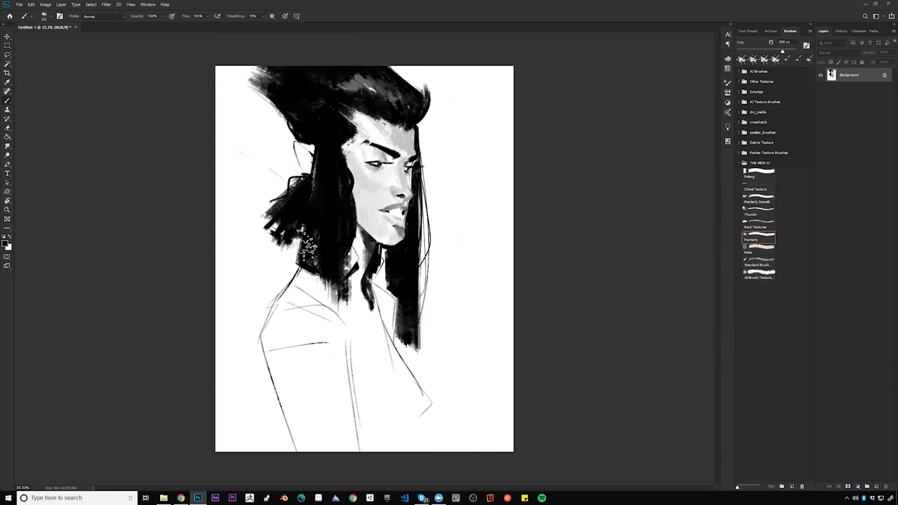
Shrink the brush, try a black stroke along the pointed ear, undo it, and flip the canvas
{"action": "key", "text": "bracketleft"}
{"action": "key", "text": "bracketleft"}
{"action": "key", "text": "bracketleft"}
{"action": "key", "text": "bracketleft"}
{"action": "key", "text": "bracketleft"}
{"action": "key", "text": "bracketleft"}
{"action": "key", "text": "bracketleft"}
{"action": "key", "text": "bracketleft"}
{"action": "key", "text": "bracketleft"}
{"action": "key", "text": "bracketleft"}
{"action": "key", "text": "bracketleft"}
{"action": "left_click_drag", "start_coordinate": [297, 136], "coordinate": [270, 138]}
{"action": "key", "text": "ctrl+z"}
{"action": "key", "text": "ctrl+shift+h"}
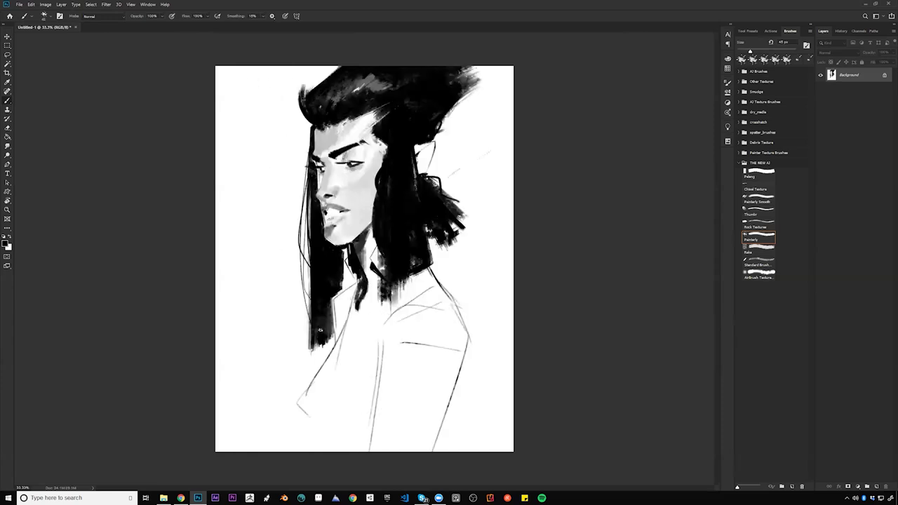
Outline the front and underside of the chest in black down to the canvas's lower edge, and flip the canvas
{"action": "left_click_drag", "start_coordinate": [329, 361], "coordinate": [286, 397]}
{"action": "mouse_move", "coordinate": [287, 401]}
{"action": "left_mouse_down"}
{"action": "mouse_move", "coordinate": [300, 424]}
{"action": "mouse_move", "coordinate": [309, 416]}
{"action": "mouse_move", "coordinate": [315, 428]}
{"action": "left_mouse_up"}
{"action": "key", "text": "ctrl+z"}
{"action": "key", "text": "ctrl+z"}
{"action": "left_click_drag", "start_coordinate": [285, 398], "coordinate": [320, 427]}
{"action": "key", "text": "ctrl+z"}
{"action": "mouse_move", "coordinate": [285, 396]}
{"action": "left_mouse_down"}
{"action": "mouse_move", "coordinate": [293, 418]}
{"action": "mouse_move", "coordinate": [329, 440]}
{"action": "mouse_move", "coordinate": [323, 453]}
{"action": "left_mouse_up"}
{"action": "key", "text": "F2"}
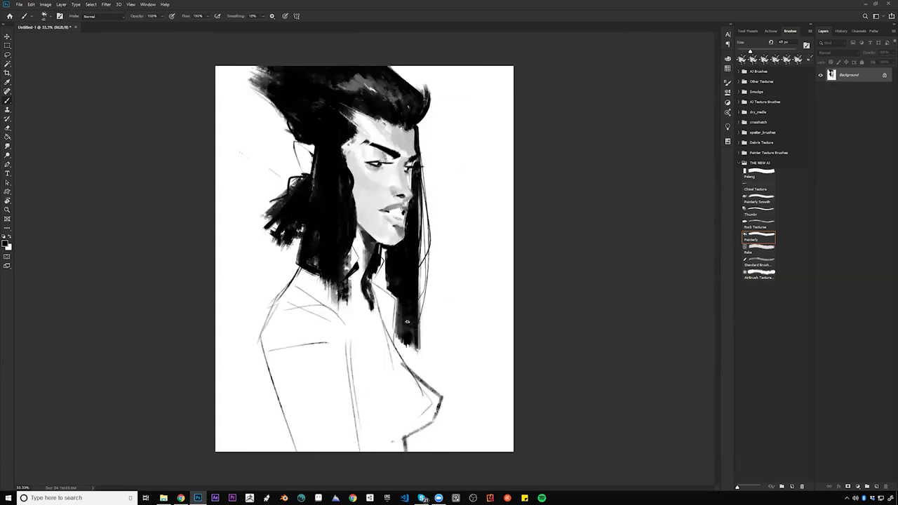
Enlarge the brush and shade the near shoulder with textured grey strokes
{"action": "key", "text": "bracketright"}
{"action": "key", "text": "bracketright"}
{"action": "key", "text": "bracketright"}
{"action": "key", "text": "bracketright"}
{"action": "key", "text": "bracketright"}
{"action": "key", "text": "bracketright"}
{"action": "key", "text": "bracketright"}
{"action": "key", "text": "bracketright"}
{"action": "key", "text": "bracketright"}
{"action": "key", "text": "bracketright"}
{"action": "key", "text": "bracketright"}
{"action": "mouse_move", "coordinate": [330, 322]}
{"action": "left_mouse_down"}
{"action": "mouse_move", "coordinate": [323, 330]}
{"action": "mouse_move", "coordinate": [330, 309]}
{"action": "mouse_move", "coordinate": [322, 337]}
{"action": "mouse_move", "coordinate": [302, 331]}
{"action": "mouse_move", "coordinate": [259, 343]}
{"action": "mouse_move", "coordinate": [347, 342]}
{"action": "left_mouse_up"}
Shrink the brush and paint light grey shading from the neck down the upper chest
{"action": "key", "text": "bracketleft"}
{"action": "key", "text": "bracketleft"}
{"action": "key", "text": "bracketleft"}
{"action": "key", "text": "bracketleft"}
{"action": "key", "text": "bracketleft"}
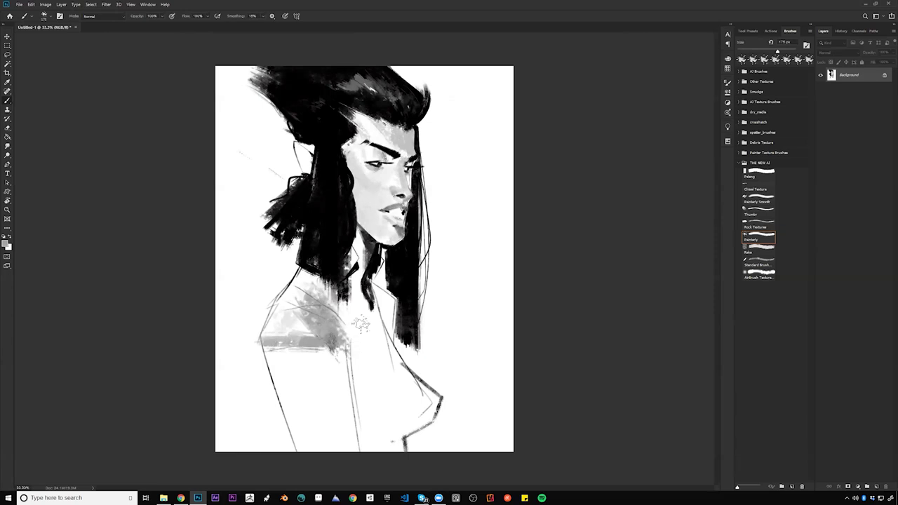
{"action": "left_click_drag", "start_coordinate": [348, 294], "coordinate": [358, 357]}
{"action": "key", "text": "bracketleft"}
{"action": "key", "text": "bracketleft"}
{"action": "key", "text": "bracketleft"}
{"action": "key", "text": "bracketleft"}
{"action": "left_click_drag", "start_coordinate": [359, 302], "coordinate": [372, 395]}
Draw the garment's upper edge as a black line across the chest, with a short grey stroke above it
{"action": "key", "text": "bracketright"}
{"action": "key", "text": "bracketright"}
{"action": "key", "text": "bracketright"}
{"action": "left_click_drag", "start_coordinate": [374, 339], "coordinate": [407, 376]}
{"action": "left_click_drag", "start_coordinate": [354, 364], "coordinate": [406, 370]}
Enlarge the brush and fill the chest garment with textured black down to the canvas's lower edge
{"action": "key", "text": "bracketright"}
{"action": "key", "text": "bracketright"}
{"action": "key", "text": "bracketright"}
{"action": "key", "text": "bracketright"}
{"action": "key", "text": "bracketright"}
{"action": "key", "text": "bracketright"}
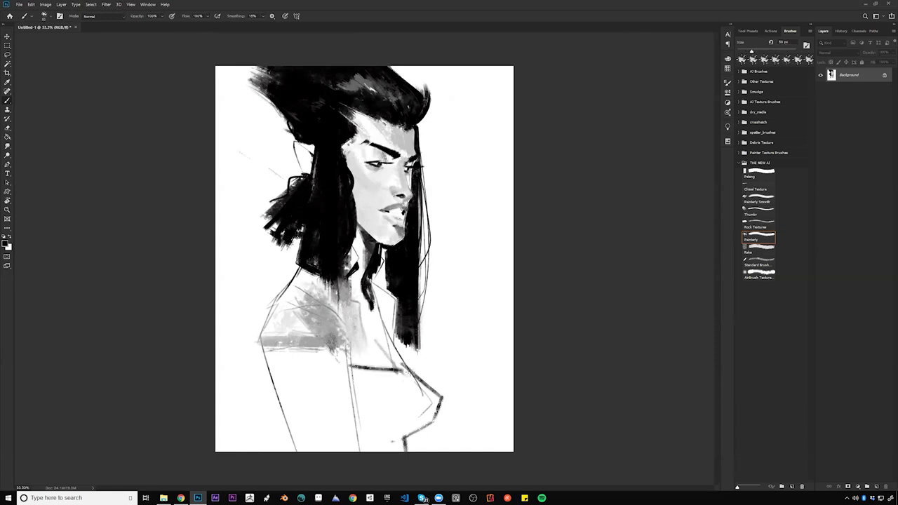
{"action": "key", "text": "bracketright"}
{"action": "mouse_move", "coordinate": [356, 371]}
{"action": "left_mouse_down"}
{"action": "mouse_move", "coordinate": [359, 450]}
{"action": "mouse_move", "coordinate": [414, 373]}
{"action": "mouse_move", "coordinate": [372, 416]}
{"action": "left_mouse_up"}
{"action": "mouse_move", "coordinate": [373, 384]}
{"action": "left_mouse_down"}
{"action": "mouse_move", "coordinate": [378, 437]}
{"action": "mouse_move", "coordinate": [406, 383]}
{"action": "mouse_move", "coordinate": [435, 402]}
{"action": "mouse_move", "coordinate": [404, 427]}
{"action": "left_mouse_up"}
{"action": "key", "text": "bracketright"}
{"action": "left_click_drag", "start_coordinate": [412, 386], "coordinate": [384, 404]}
{"action": "mouse_move", "coordinate": [386, 403]}
{"action": "left_mouse_down"}
{"action": "mouse_move", "coordinate": [419, 390]}
{"action": "mouse_move", "coordinate": [385, 426]}
{"action": "mouse_move", "coordinate": [387, 445]}
{"action": "mouse_move", "coordinate": [407, 440]}
{"action": "mouse_move", "coordinate": [413, 450]}
{"action": "left_mouse_up"}
Shrink the brush and fill out the front tip and underside of the chest garment in black
{"action": "key", "text": "bracketleft"}
{"action": "key", "text": "bracketleft"}
{"action": "key", "text": "bracketleft"}
{"action": "key", "text": "bracketleft"}
{"action": "key", "text": "bracketleft"}
{"action": "left_click_drag", "start_coordinate": [430, 417], "coordinate": [409, 429]}
{"action": "left_click_drag", "start_coordinate": [440, 393], "coordinate": [421, 428]}
Enlarge the brush to 200 px, block in a black patch on the shoulder and upper arm, and flip the canvas
{"action": "key", "text": "bracketright"}
{"action": "key", "text": "bracketright"}
{"action": "key", "text": "bracketright"}
{"action": "key", "text": "bracketright"}
{"action": "key", "text": "bracketright"}
{"action": "key", "text": "bracketright"}
{"action": "key", "text": "bracketright"}
{"action": "mouse_move", "coordinate": [270, 326]}
{"action": "left_mouse_down"}
{"action": "mouse_move", "coordinate": [312, 385]}
{"action": "mouse_move", "coordinate": [292, 322]}
{"action": "mouse_move", "coordinate": [316, 312]}
{"action": "mouse_move", "coordinate": [312, 382]}
{"action": "left_mouse_up"}
{"action": "mouse_move", "coordinate": [309, 330]}
{"action": "left_mouse_down"}
{"action": "mouse_move", "coordinate": [288, 338]}
{"action": "mouse_move", "coordinate": [300, 361]}
{"action": "left_mouse_up"}
{"action": "key", "text": "ctrl+f"}
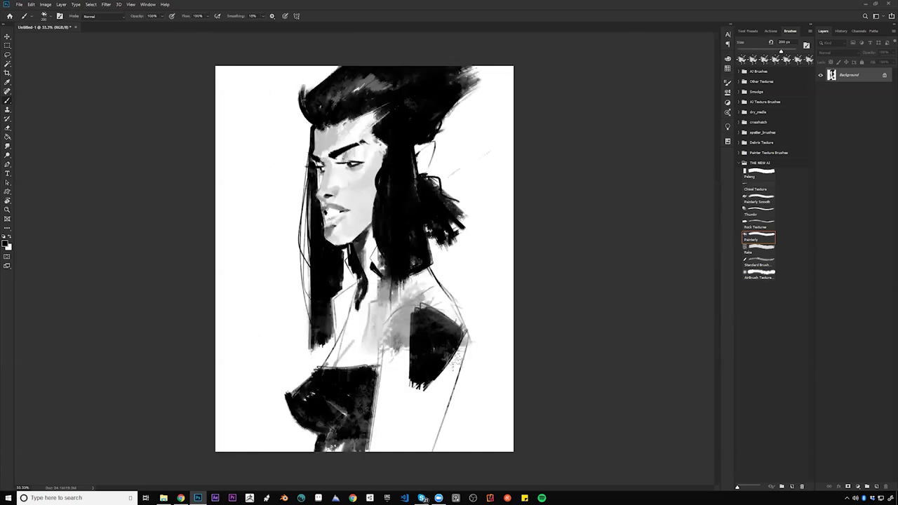
Flip the canvas back, paint a small black collar shape beside the far hair lock and trim its edge with sampled white
{"action": "key", "text": "ctrl+f"}
{"action": "key", "text": "bracketleft"}
{"action": "key", "text": "bracketleft"}
{"action": "key", "text": "bracketleft"}
{"action": "key", "text": "bracketleft"}
{"action": "key", "text": "bracketleft"}
{"action": "key", "text": "bracketleft"}
{"action": "key", "text": "bracketleft"}
{"action": "key", "text": "bracketleft"}
{"action": "key", "text": "bracketleft"}
{"action": "key", "text": "bracketleft"}
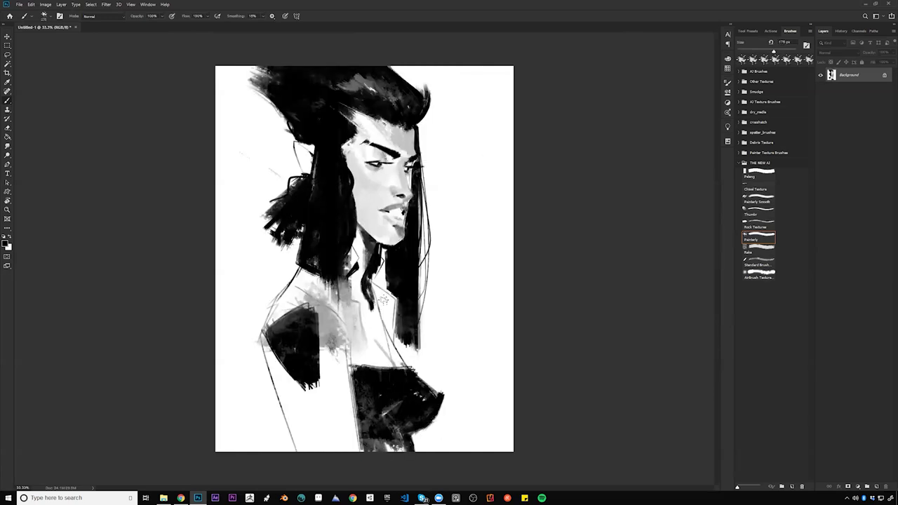
{"action": "mouse_move", "coordinate": [389, 293]}
{"action": "left_mouse_down"}
{"action": "mouse_move", "coordinate": [390, 328]}
{"action": "mouse_move", "coordinate": [392, 310]}
{"action": "left_mouse_up"}
{"action": "mouse_move", "coordinate": [392, 312]}
{"action": "left_mouse_down"}
{"action": "mouse_move", "coordinate": [392, 295]}
{"action": "mouse_move", "coordinate": [393, 335]}
{"action": "mouse_move", "coordinate": [382, 290]}
{"action": "left_mouse_up"}
{"action": "left_click", "coordinate": [381, 319], "text": "alt"}
{"action": "left_click_drag", "start_coordinate": [386, 305], "coordinate": [388, 334]}
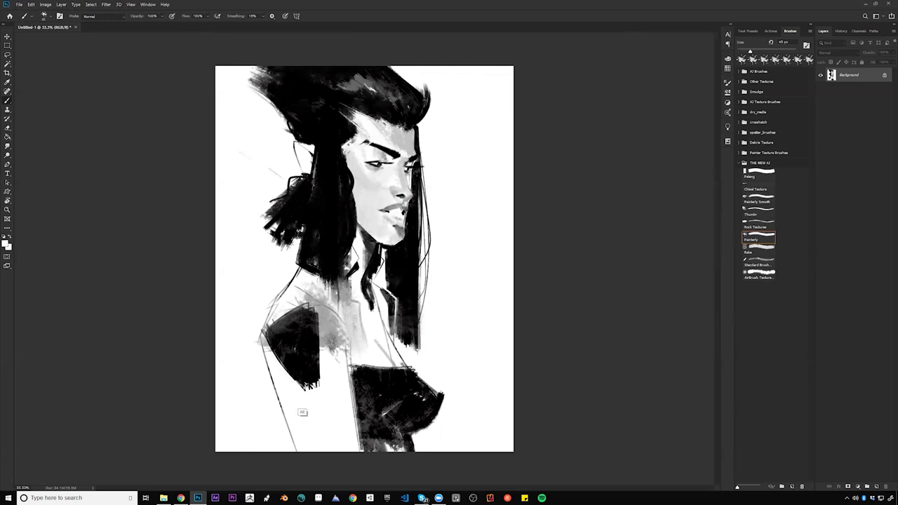
Trim the shoulder patch's lower edge with white and paint a sampled grey band down the arm beside the chest
{"action": "mouse_move", "coordinate": [321, 384]}
{"action": "left_mouse_down"}
{"action": "mouse_move", "coordinate": [294, 385]}
{"action": "mouse_move", "coordinate": [320, 377]}
{"action": "left_mouse_up"}
{"action": "left_click", "coordinate": [330, 349], "text": "alt"}
{"action": "mouse_move", "coordinate": [337, 340]}
{"action": "left_mouse_down"}
{"action": "mouse_move", "coordinate": [355, 449]}
{"action": "mouse_move", "coordinate": [336, 413]}
{"action": "mouse_move", "coordinate": [348, 453]}
{"action": "left_mouse_up"}
Enlarge the brush to 100 px and shade the arm's outer side and the top of the shoulder in grey
{"action": "key", "text": "bracketright"}
{"action": "key", "text": "bracketright"}
{"action": "key", "text": "bracketright"}
{"action": "key", "text": "bracketright"}
{"action": "key", "text": "bracketright"}
{"action": "key", "text": "bracketright"}
{"action": "key", "text": "bracketright"}
{"action": "mouse_move", "coordinate": [272, 356]}
{"action": "left_mouse_down"}
{"action": "mouse_move", "coordinate": [302, 449]}
{"action": "mouse_move", "coordinate": [312, 451]}
{"action": "left_mouse_up"}
{"action": "left_click_drag", "start_coordinate": [294, 384], "coordinate": [326, 446]}
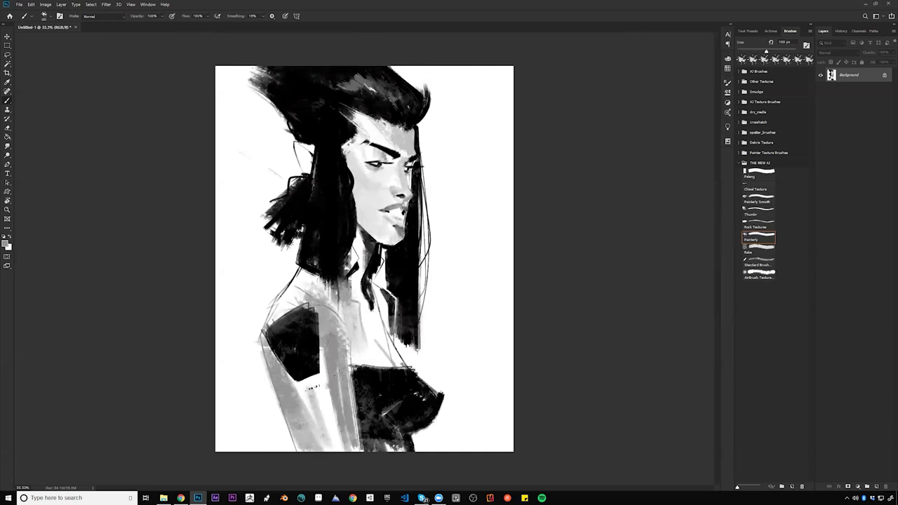
{"action": "mouse_move", "coordinate": [299, 282]}
{"action": "left_mouse_down"}
{"action": "mouse_move", "coordinate": [283, 308]}
{"action": "mouse_move", "coordinate": [327, 290]}
{"action": "left_mouse_up"}
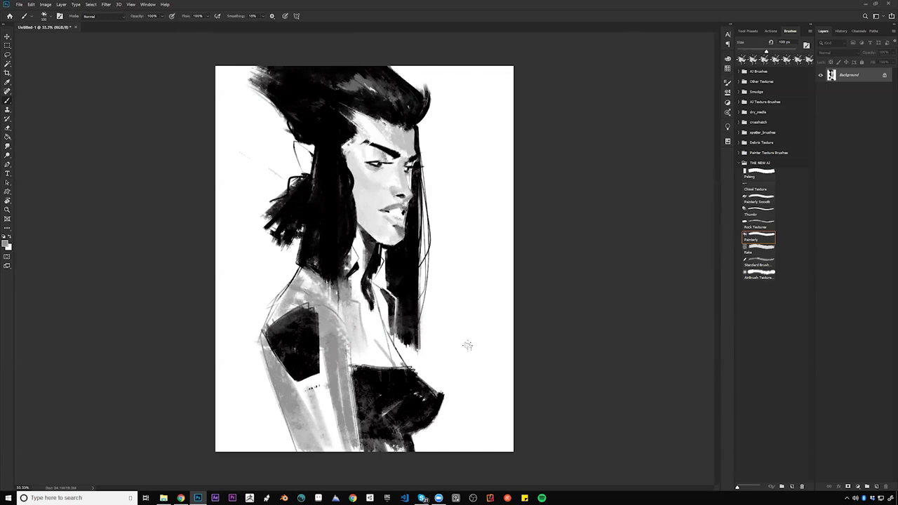
Reduce the brush to 40 px and paint a grey line down the jacket opening from the near collar to the chest
{"action": "key", "text": "bracketleft"}
{"action": "key", "text": "bracketleft"}
{"action": "key", "text": "bracketleft"}
{"action": "key", "text": "bracketleft"}
{"action": "key", "text": "bracketleft"}
{"action": "left_click_drag", "start_coordinate": [350, 303], "coordinate": [382, 366]}
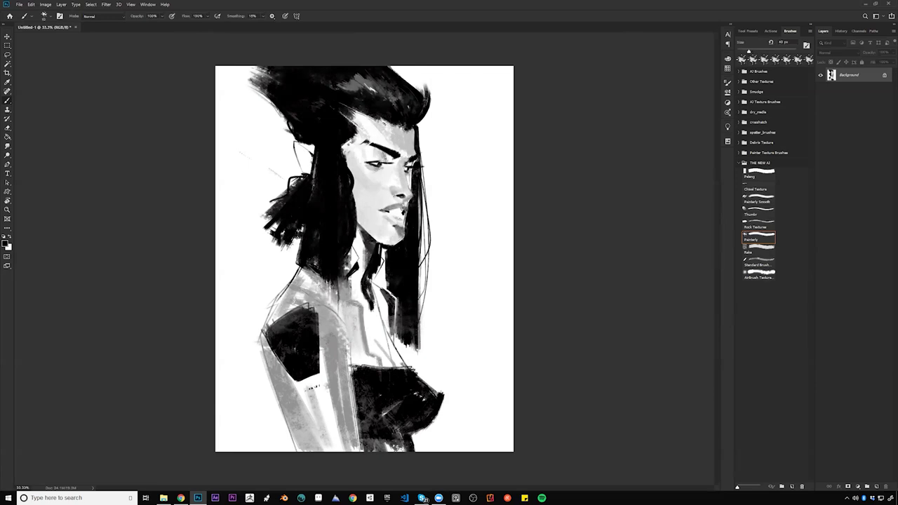
Paint the far lapel edge and the collar beneath the chin in black
{"action": "key", "text": "x"}
{"action": "mouse_move", "coordinate": [406, 366]}
{"action": "left_mouse_down"}
{"action": "mouse_move", "coordinate": [373, 286]}
{"action": "mouse_move", "coordinate": [386, 325]}
{"action": "mouse_move", "coordinate": [385, 298]}
{"action": "mouse_move", "coordinate": [369, 284]}
{"action": "left_mouse_up"}
{"action": "left_click_drag", "start_coordinate": [383, 251], "coordinate": [375, 278]}
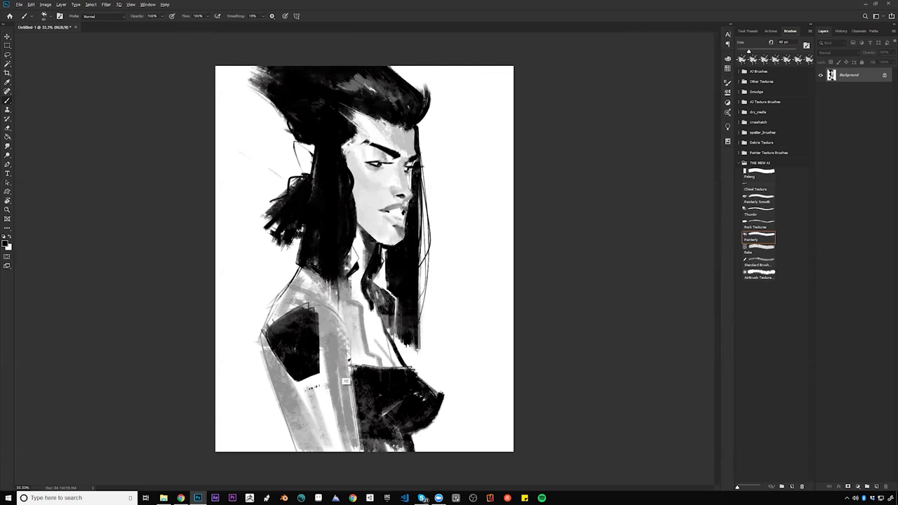
Enlarge the brush and fill the arm band beside the chest with an even grey
{"action": "key", "text": "]"}
{"action": "key", "text": "]"}
{"action": "key", "text": "]"}
{"action": "key", "text": "]"}
{"action": "key", "text": "]"}
{"action": "key", "text": "]"}
{"action": "key", "text": "]"}
{"action": "key", "text": "]"}
{"action": "left_click_drag", "start_coordinate": [333, 352], "coordinate": [340, 460]}
Sample a tone from the chest area and paint a crease across the lower sleeve with a smaller brush
{"action": "left_click", "coordinate": [380, 321], "text": "alt"}
{"action": "key", "text": "["}
{"action": "key", "text": "["}
{"action": "key", "text": "["}
{"action": "left_click_drag", "start_coordinate": [303, 437], "coordinate": [355, 449]}
Reduce the brush to 40 px and draw grey seam lines across the shoulder below the near hair lock
{"action": "key", "text": "["}
{"action": "key", "text": "["}
{"action": "key", "text": "["}
{"action": "key", "text": "["}
{"action": "left_click_drag", "start_coordinate": [313, 301], "coordinate": [339, 314]}
{"action": "left_click_drag", "start_coordinate": [310, 277], "coordinate": [344, 318]}
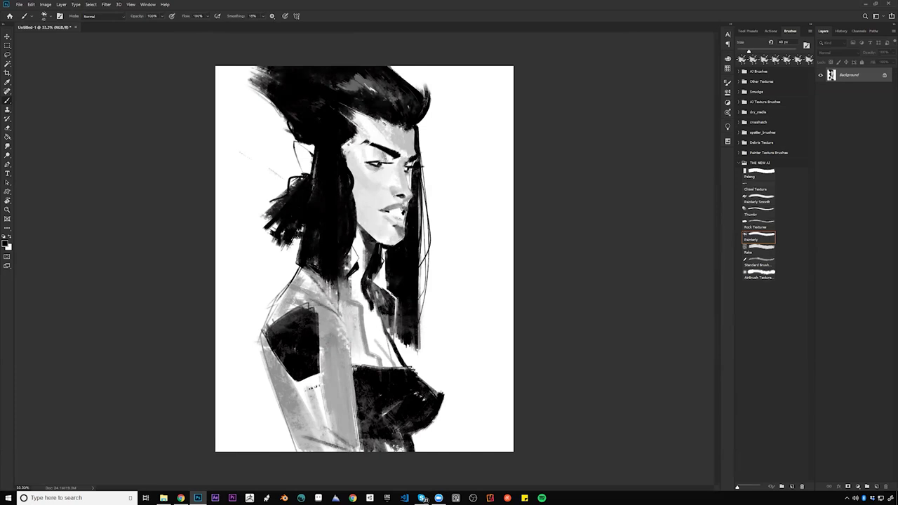
{"action": "left_click", "coordinate": [295, 278], "text": "alt"}
{"action": "mouse_move", "coordinate": [289, 285]}
{"action": "left_mouse_down"}
{"action": "mouse_move", "coordinate": [265, 326]}
{"action": "mouse_move", "coordinate": [312, 297]}
{"action": "mouse_move", "coordinate": [322, 305]}
{"action": "left_mouse_up"}
Reset the colors to black and white, paint small black accents on the near collar with a 20 px brush, and flip the canvas
{"action": "key", "text": "d"}
{"action": "key", "text": "bracketleft"}
{"action": "key", "text": "bracketleft"}
{"action": "key", "text": "bracketleft"}
{"action": "key", "text": "bracketleft"}
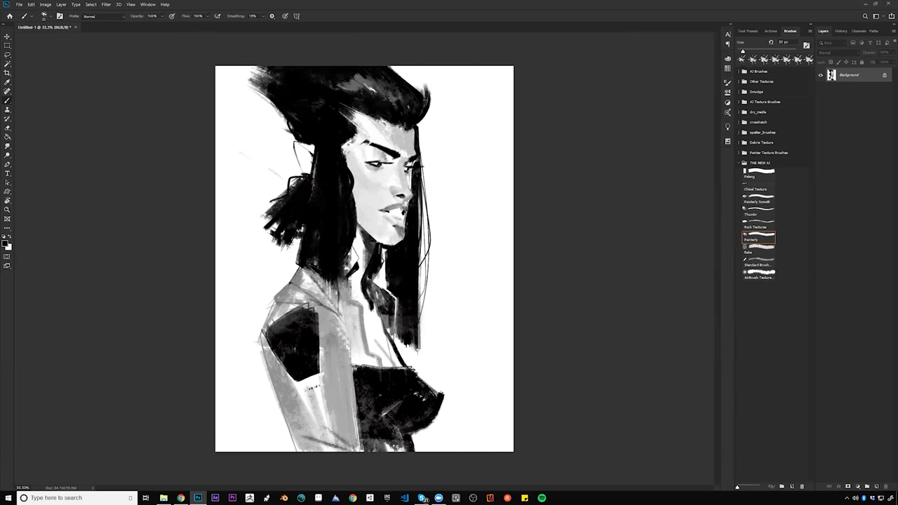
{"action": "key", "text": "ctrl+shift+h"}
{"action": "key", "text": "h"}
{"action": "key", "text": "bracketleft"}
{"action": "key", "text": "bracketleft"}
{"action": "mouse_move", "coordinate": [350, 276]}
{"action": "left_mouse_down"}
{"action": "mouse_move", "coordinate": [344, 285]}
{"action": "mouse_move", "coordinate": [359, 303]}
{"action": "left_mouse_up"}
{"action": "key", "text": "bracketright"}
{"action": "key", "text": "bracketright"}
{"action": "left_click_drag", "start_coordinate": [340, 293], "coordinate": [355, 299]}
{"action": "left_click_drag", "start_coordinate": [370, 355], "coordinate": [381, 363]}
{"action": "key", "text": "h"}
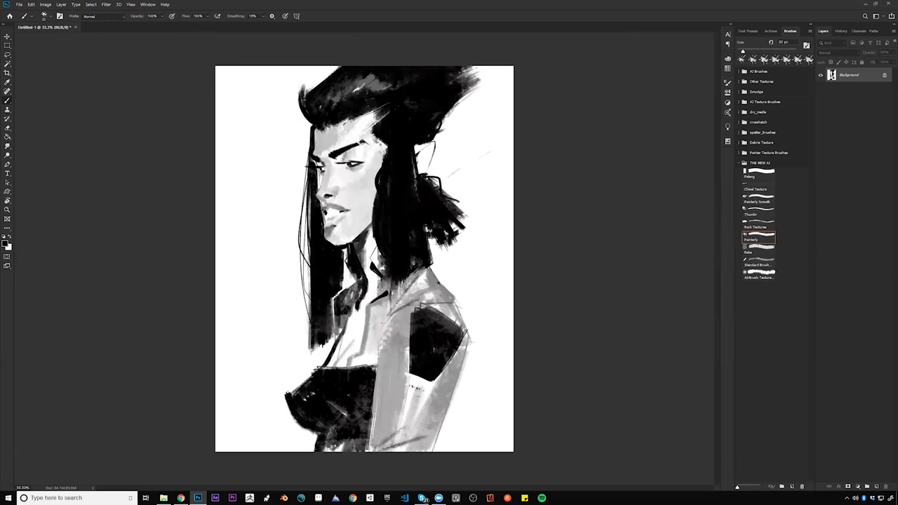
Add a thin white highlight to the far collar's edge and refine it with black
{"action": "key", "text": "x"}
{"action": "left_click_drag", "start_coordinate": [343, 284], "coordinate": [338, 290]}
{"action": "key", "text": "x"}
{"action": "mouse_move", "coordinate": [345, 284]}
{"action": "left_mouse_down"}
{"action": "mouse_move", "coordinate": [337, 292]}
{"action": "mouse_move", "coordinate": [347, 275]}
{"action": "mouse_move", "coordinate": [353, 280]}
{"action": "mouse_move", "coordinate": [347, 248]}
{"action": "mouse_move", "coordinate": [349, 265]}
{"action": "left_mouse_up"}
{"action": "key", "text": "x"}
{"action": "key", "text": "x"}
Check the whole figure at a reduced zoom and flip the canvas back
{"action": "key", "text": "z"}
{"action": "left_click", "coordinate": [426, 311], "text": "alt"}
{"action": "left_click", "coordinate": [426, 311], "text": "alt"}
{"action": "left_click", "coordinate": [427, 310], "text": "alt"}
{"action": "key", "text": "ctrl+shift+h"}
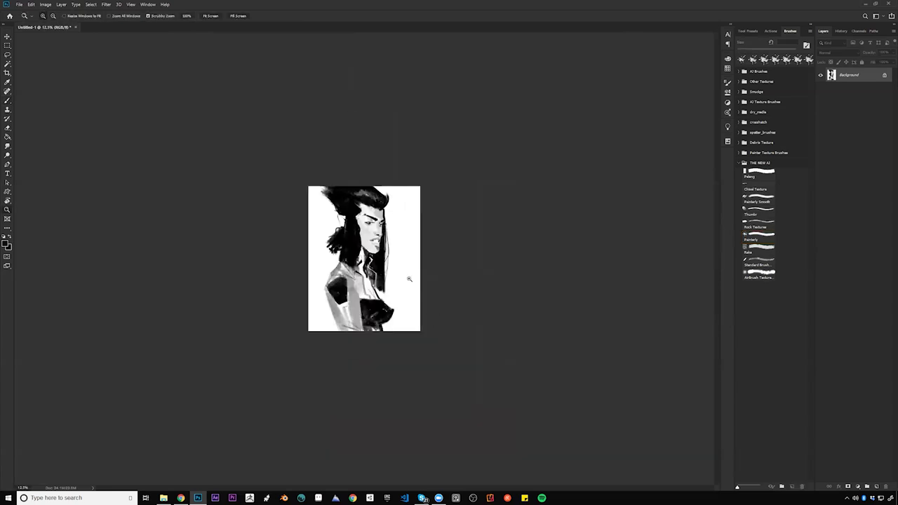
{"action": "left_click", "coordinate": [391, 295]}
{"action": "key", "text": "b"}
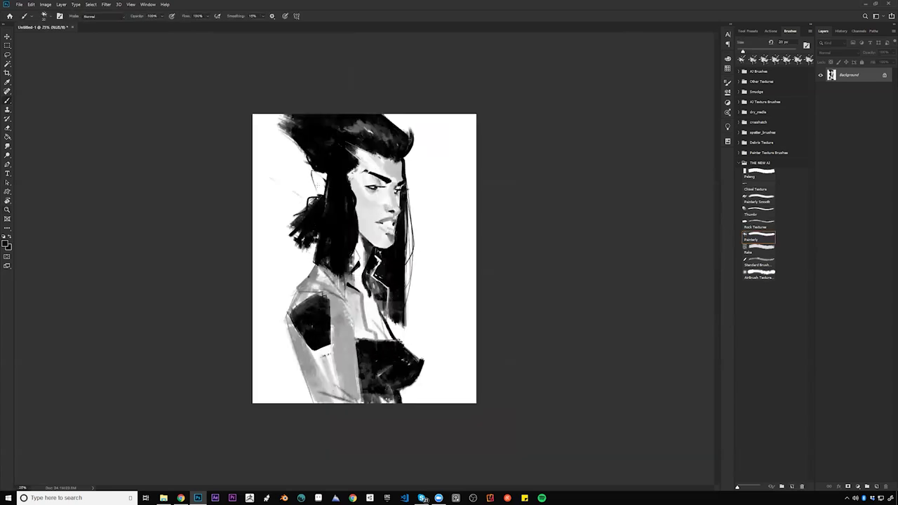
{"action": "key", "text": "z"}
{"action": "left_click", "coordinate": [400, 168]}
{"action": "key", "text": "b"}
Fill the pointed ear with sampled light grey, then reset to black and white with a 20 px brush
{"action": "left_click", "coordinate": [400, 161], "text": "alt"}
{"action": "key", "text": "bracketright"}
{"action": "key", "text": "bracketright"}
{"action": "key", "text": "bracketright"}
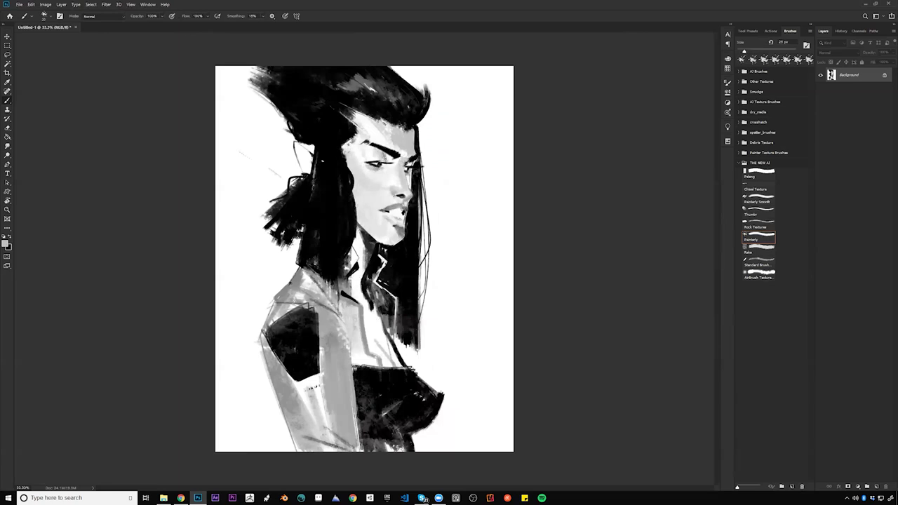
{"action": "key", "text": "bracketright"}
{"action": "key", "text": "bracketright"}
{"action": "key", "text": "bracketright"}
{"action": "left_click_drag", "start_coordinate": [302, 145], "coordinate": [314, 150]}
{"action": "key", "text": "d"}
{"action": "key", "text": "bracketleft"}
{"action": "key", "text": "bracketleft"}
{"action": "key", "text": "bracketleft"}
{"action": "key", "text": "bracketleft"}
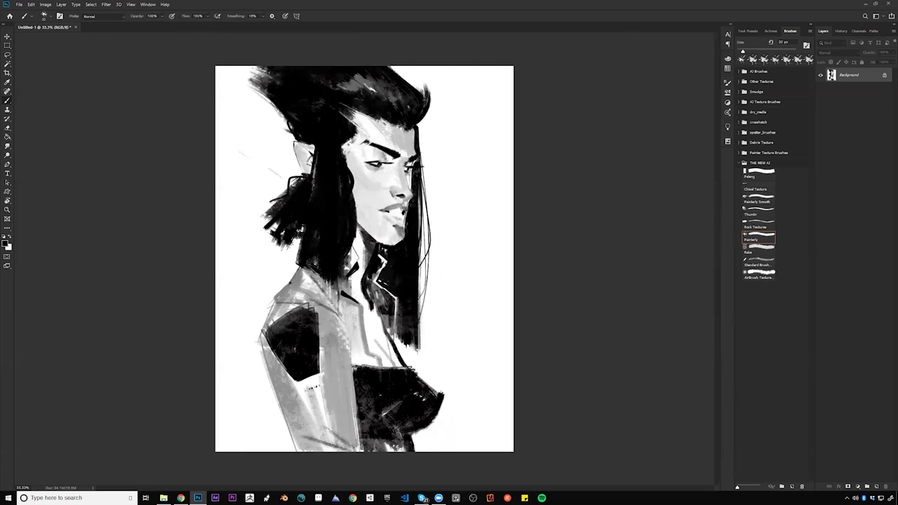
Paint a thin white edge between the forehead and the far hair lock with a 10 px brush, undoing stray strokes
{"action": "left_click", "coordinate": [394, 188], "text": "alt"}
{"action": "key", "text": "d"}
{"action": "key", "text": "x"}
{"action": "key", "text": "bracketleft"}
{"action": "key", "text": "bracketright"}
{"action": "key", "text": "bracketleft"}
{"action": "key", "text": "bracketleft"}
{"action": "left_click_drag", "start_coordinate": [413, 148], "coordinate": [417, 159]}
{"action": "left_click_drag", "start_coordinate": [411, 125], "coordinate": [418, 204]}
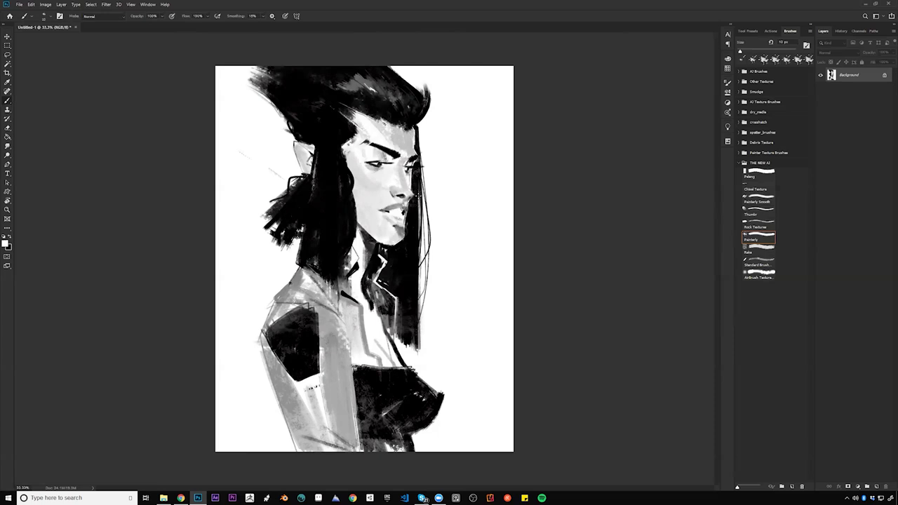
{"action": "key", "text": "ctrl+z"}
{"action": "left_click_drag", "start_coordinate": [416, 128], "coordinate": [416, 148]}
{"action": "left_click_drag", "start_coordinate": [414, 172], "coordinate": [413, 183]}
{"action": "key", "text": "ctrl+z"}
Enlarge the brush to 200 px, darken the highlights on top of the hair with black, and flip the canvas
{"action": "key", "text": "x"}
{"action": "key", "text": "bracketright"}
{"action": "key", "text": "bracketright"}
{"action": "key", "text": "bracketright"}
{"action": "key", "text": "bracketright"}
{"action": "key", "text": "bracketright"}
{"action": "key", "text": "bracketright"}
{"action": "key", "text": "bracketright"}
{"action": "key", "text": "bracketright"}
{"action": "key", "text": "bracketright"}
{"action": "key", "text": "bracketright"}
{"action": "key", "text": "bracketright"}
{"action": "key", "text": "bracketright"}
{"action": "key", "text": "bracketright"}
{"action": "key", "text": "bracketright"}
{"action": "key", "text": "bracketright"}
{"action": "key", "text": "bracketright"}
{"action": "key", "text": "bracketright"}
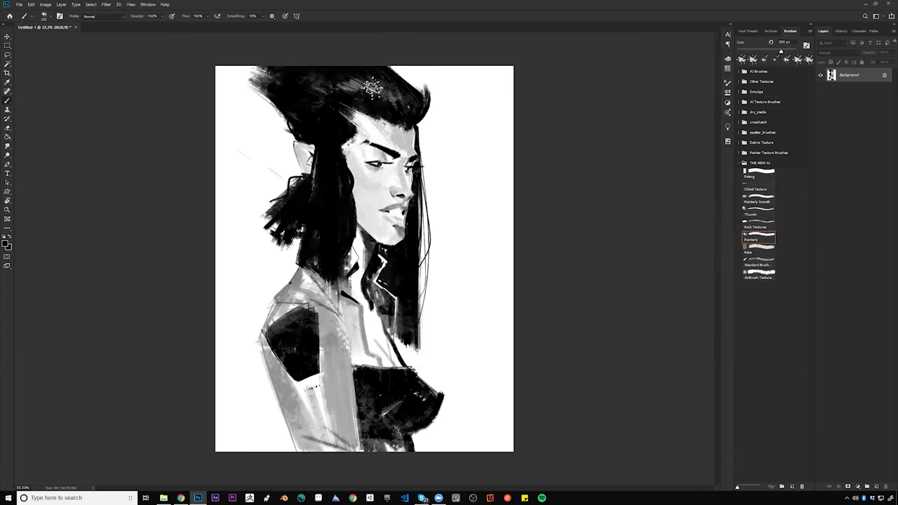
{"action": "key", "text": "ctrl+shift+h"}
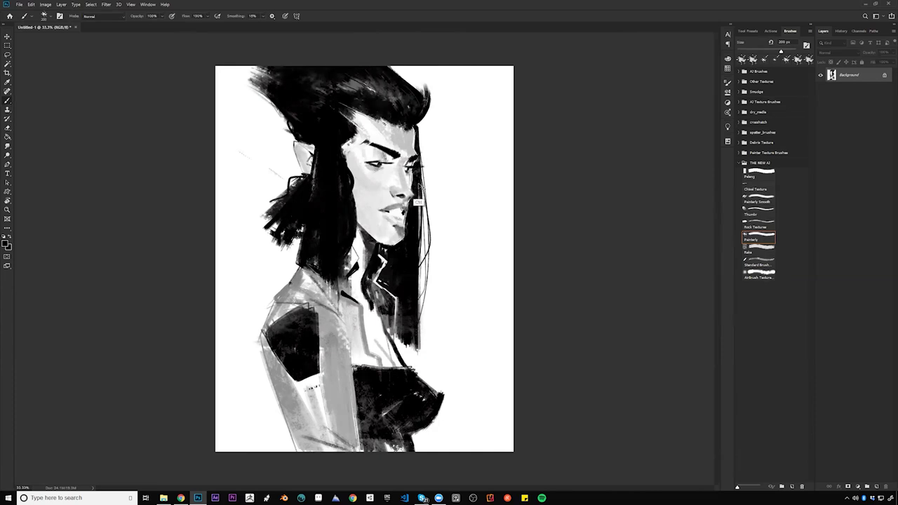
{"action": "key", "text": "ctrl+space"}
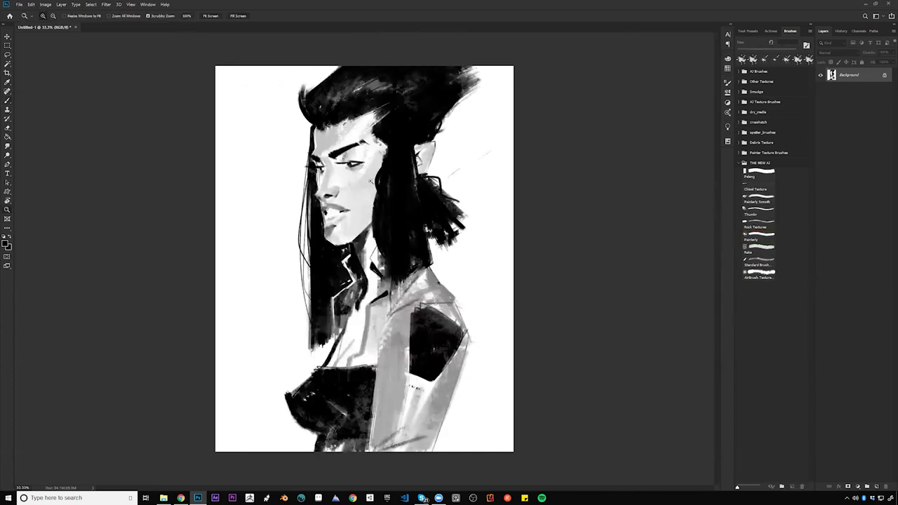
Reduce the brush to 25 px while touching up the nose edge and chin, and reset the colors to black and white
{"action": "key", "text": "bracketleft"}
{"action": "key", "text": "bracketleft"}
{"action": "key", "text": "bracketleft"}
{"action": "key", "text": "bracketleft"}
{"action": "key", "text": "bracketleft"}
{"action": "key", "text": "bracketleft"}
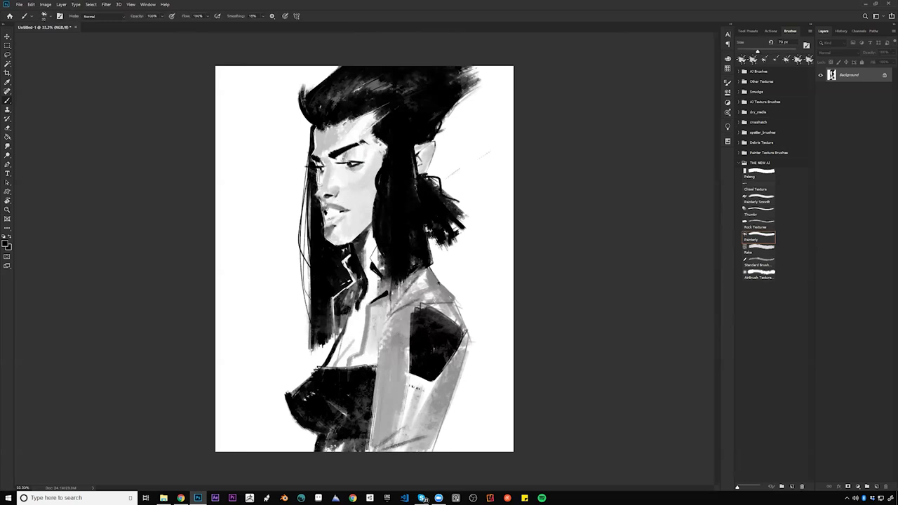
{"action": "key", "text": "bracketleft"}
{"action": "key", "text": "bracketleft"}
{"action": "left_click_drag", "start_coordinate": [316, 180], "coordinate": [318, 189]}
{"action": "mouse_move", "coordinate": [323, 227]}
{"action": "left_mouse_down"}
{"action": "mouse_move", "coordinate": [327, 246]}
{"action": "mouse_move", "coordinate": [348, 242]}
{"action": "left_mouse_up"}
{"action": "key", "text": "d"}
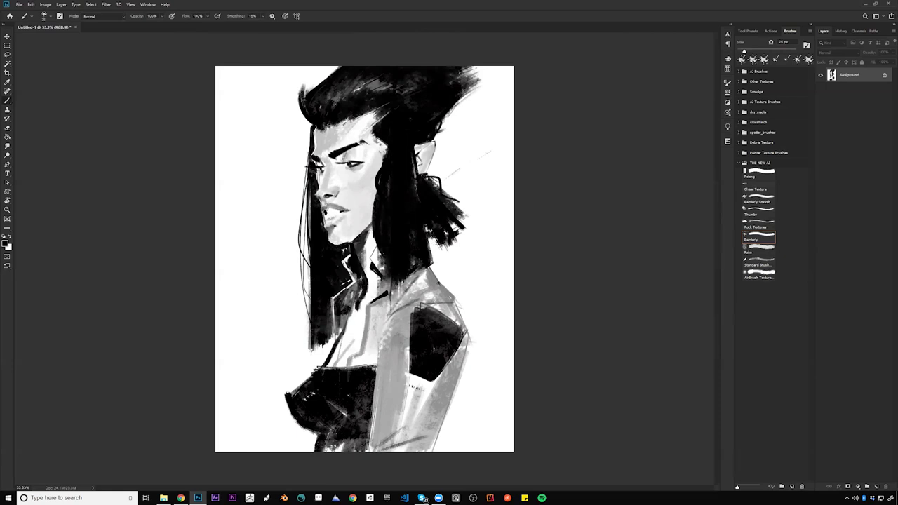
Flip the canvas back and touch up the temple beside the near eye with a 40 px brush
{"action": "key", "text": "ctrl+h"}
{"action": "key", "text": "bracketright"}
{"action": "key", "text": "bracketright"}
{"action": "key", "text": "bracketright"}
{"action": "key", "text": "bracketright"}
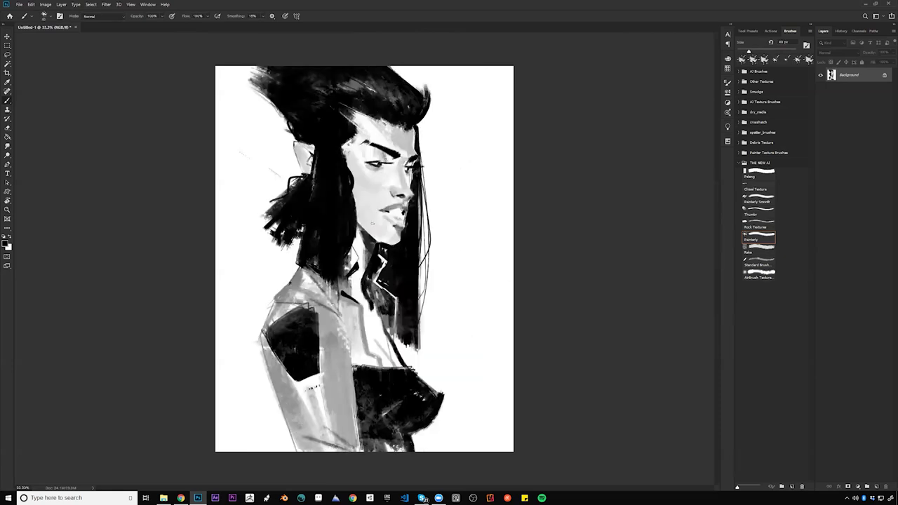
{"action": "left_click_drag", "start_coordinate": [359, 156], "coordinate": [364, 162]}
Enlarge the brush to 125 px and shade the cheekbone with a sampled grey
{"action": "key", "text": "bracketright"}
{"action": "key", "text": "bracketright"}
{"action": "key", "text": "bracketright"}
{"action": "key", "text": "bracketright"}
{"action": "key", "text": "bracketright"}
{"action": "key", "text": "bracketright"}
{"action": "left_click", "coordinate": [361, 197], "text": "alt"}
{"action": "left_click_drag", "start_coordinate": [373, 190], "coordinate": [357, 174]}
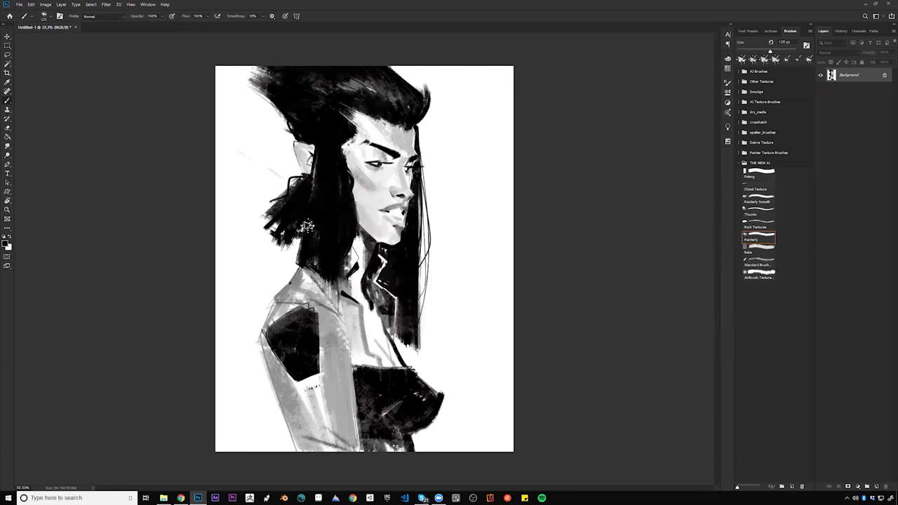
Fill out the tied-back hair bun and the near hair lock in black, undoing the last lock stroke
{"action": "mouse_move", "coordinate": [312, 205]}
{"action": "left_mouse_down"}
{"action": "mouse_move", "coordinate": [292, 247]}
{"action": "mouse_move", "coordinate": [274, 204]}
{"action": "mouse_move", "coordinate": [264, 210]}
{"action": "left_mouse_up"}
{"action": "mouse_move", "coordinate": [294, 183]}
{"action": "left_mouse_down"}
{"action": "mouse_move", "coordinate": [254, 205]}
{"action": "mouse_move", "coordinate": [303, 184]}
{"action": "mouse_move", "coordinate": [272, 166]}
{"action": "mouse_move", "coordinate": [263, 183]}
{"action": "left_mouse_up"}
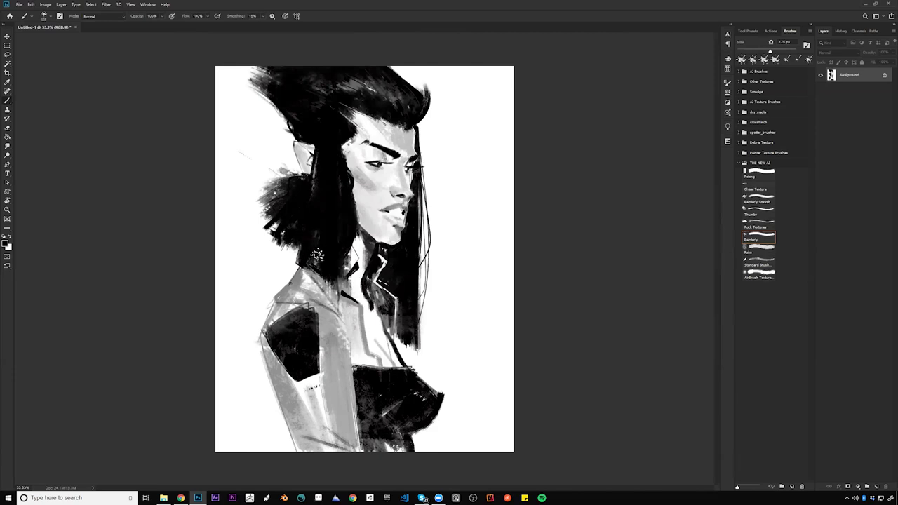
{"action": "left_click_drag", "start_coordinate": [343, 244], "coordinate": [338, 290]}
{"action": "left_click_drag", "start_coordinate": [346, 215], "coordinate": [350, 286]}
{"action": "key", "text": "ctrl+z"}
Flip the canvas, extend the swept-back hair tip in black, and trim its lower edge with sampled white
{"action": "key", "text": "ctrl+shift+h"}
{"action": "left_click_drag", "start_coordinate": [455, 78], "coordinate": [481, 71]}
{"action": "mouse_move", "coordinate": [434, 96]}
{"action": "left_mouse_down"}
{"action": "mouse_move", "coordinate": [481, 65]}
{"action": "mouse_move", "coordinate": [486, 81]}
{"action": "left_mouse_up"}
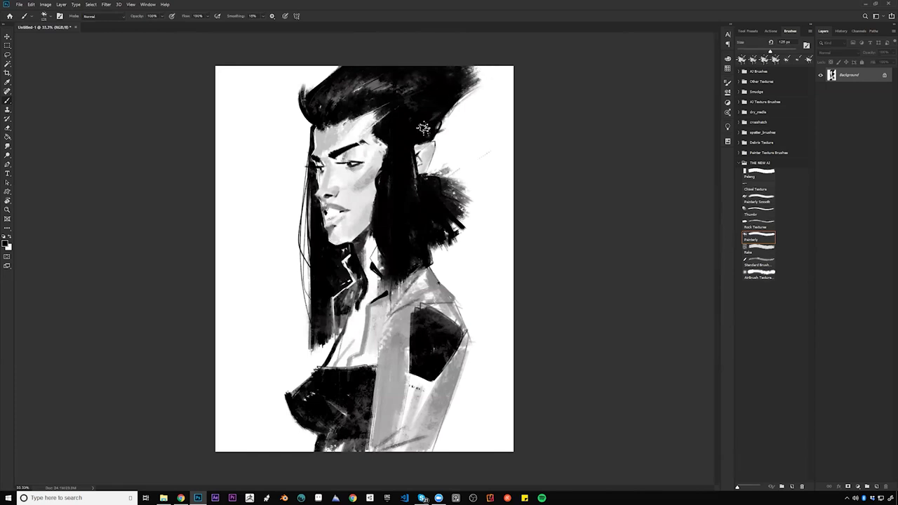
{"action": "left_click", "coordinate": [442, 132], "text": "alt"}
{"action": "left_click_drag", "start_coordinate": [450, 122], "coordinate": [443, 134]}
Reduce the brush to 45 px, paint black hair spikes above the ear and over the bun, and flip the canvas back
{"action": "key", "text": "bracketleft"}
{"action": "key", "text": "bracketleft"}
{"action": "key", "text": "bracketleft"}
{"action": "key", "text": "bracketleft"}
{"action": "key", "text": "bracketleft"}
{"action": "key", "text": "bracketleft"}
{"action": "key", "text": "bracketleft"}
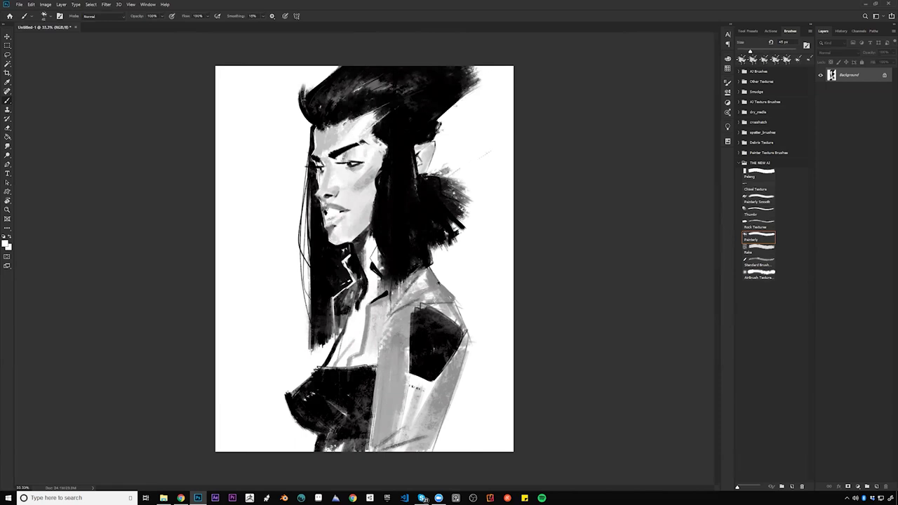
{"action": "left_click", "coordinate": [434, 129], "text": "alt"}
{"action": "mouse_move", "coordinate": [433, 127]}
{"action": "left_mouse_down"}
{"action": "mouse_move", "coordinate": [447, 120]}
{"action": "mouse_move", "coordinate": [438, 127]}
{"action": "left_mouse_up"}
{"action": "left_click_drag", "start_coordinate": [428, 176], "coordinate": [449, 167]}
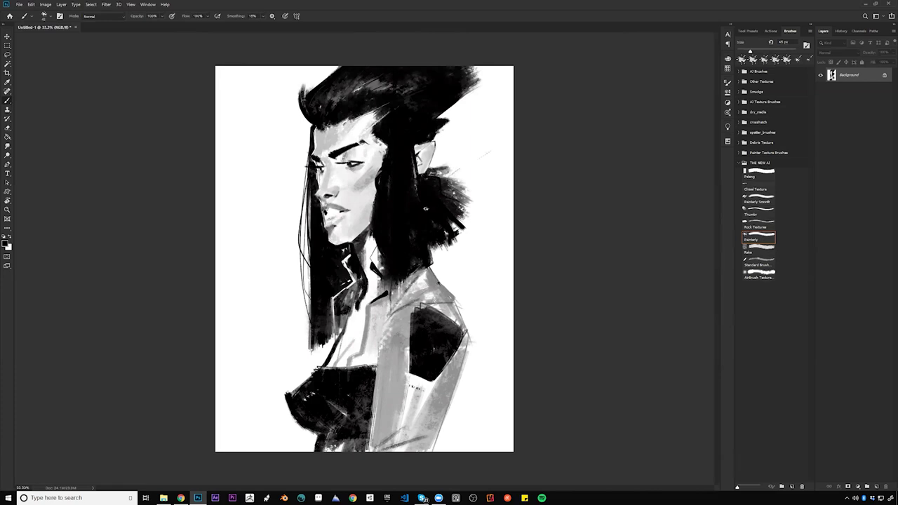
{"action": "key", "text": "ctrl+shift+h"}
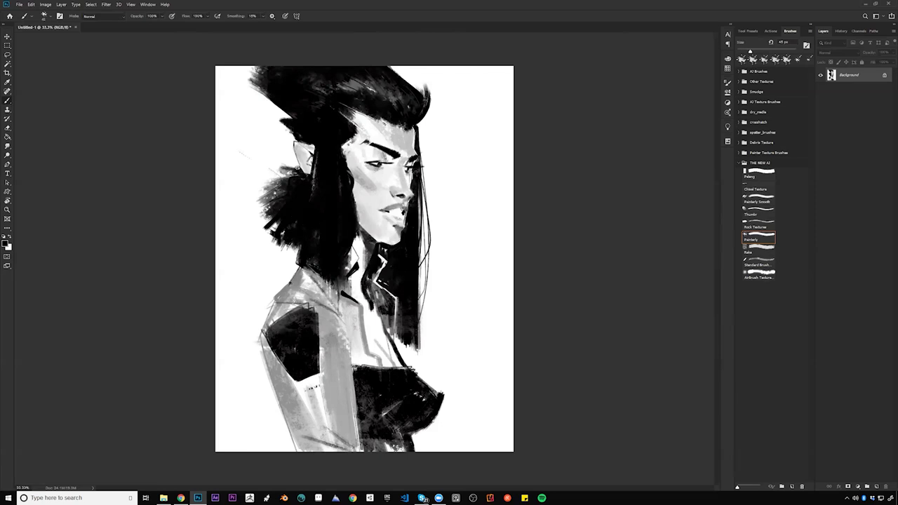
{"action": "mouse_move", "coordinate": [298, 169]}
{"action": "left_mouse_down"}
{"action": "mouse_move", "coordinate": [277, 158]}
{"action": "mouse_move", "coordinate": [272, 165]}
{"action": "mouse_move", "coordinate": [274, 158]}
{"action": "mouse_move", "coordinate": [262, 193]}
{"action": "left_mouse_up"}
{"action": "key", "text": "x"}
{"action": "left_click_drag", "start_coordinate": [310, 237], "coordinate": [275, 267]}
{"action": "key", "text": "x"}
{"action": "key", "text": "ctrl+z"}
{"action": "key", "text": "ctrl+z"}
Fill out the outer edge of the far hair lock in black, finishing with a 60 px brush
{"action": "left_click_drag", "start_coordinate": [420, 183], "coordinate": [427, 263]}
{"action": "key", "text": "bracketright"}
{"action": "key", "text": "bracketright"}
{"action": "key", "text": "bracketright"}
{"action": "key", "text": "bracketright"}
{"action": "left_click_drag", "start_coordinate": [425, 223], "coordinate": [423, 271]}
{"action": "key", "text": "["}
{"action": "key", "text": "["}
{"action": "key", "text": "["}
{"action": "left_click_drag", "start_coordinate": [424, 175], "coordinate": [427, 234]}
{"action": "left_click_drag", "start_coordinate": [423, 200], "coordinate": [429, 228]}
{"action": "left_click_drag", "start_coordinate": [420, 174], "coordinate": [427, 233]}
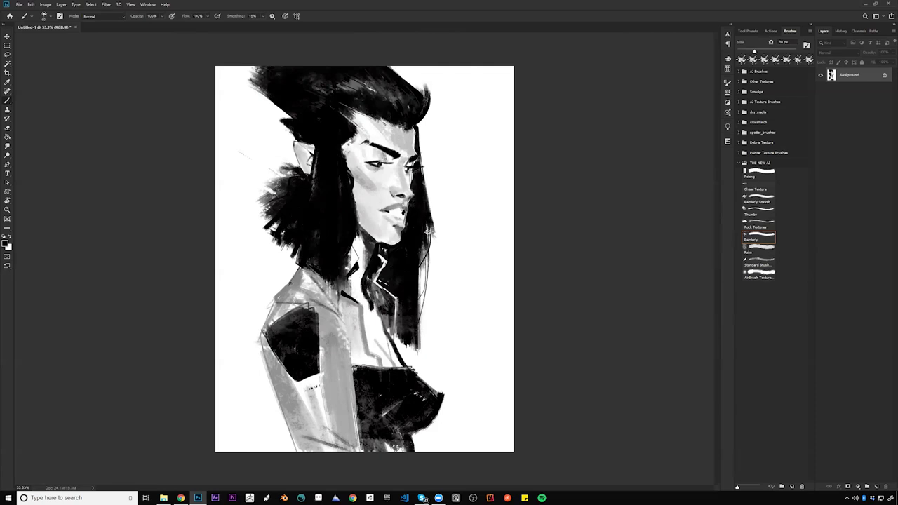
Enlarge the brush to 125 px and round out the front of the swept-up hair in black
{"action": "key", "text": "bracketleft"}
{"action": "key", "text": "bracketleft"}
{"action": "key", "text": "bracketright"}
{"action": "key", "text": "bracketright"}
{"action": "key", "text": "bracketright"}
{"action": "key", "text": "bracketright"}
{"action": "key", "text": "bracketright"}
{"action": "key", "text": "bracketright"}
{"action": "key", "text": "bracketright"}
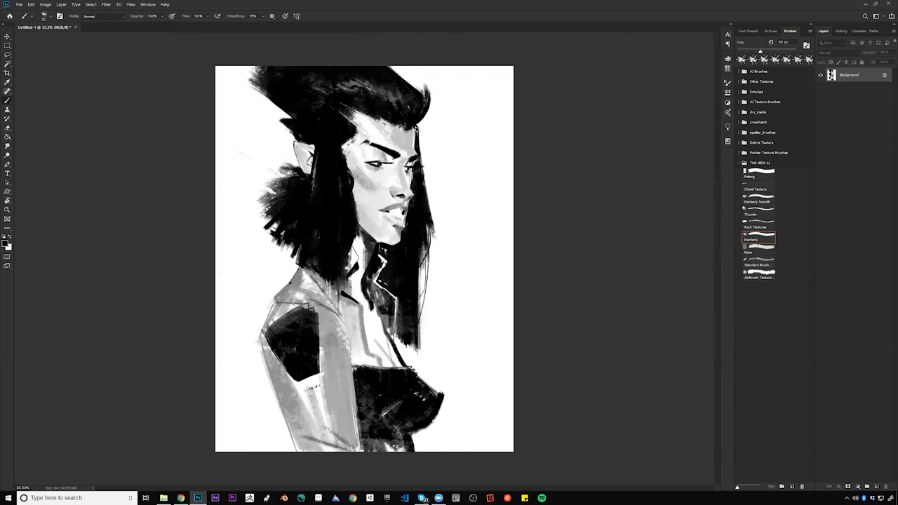
{"action": "key", "text": "bracketright"}
{"action": "key", "text": "bracketright"}
{"action": "key", "text": "bracketright"}
{"action": "key", "text": "bracketright"}
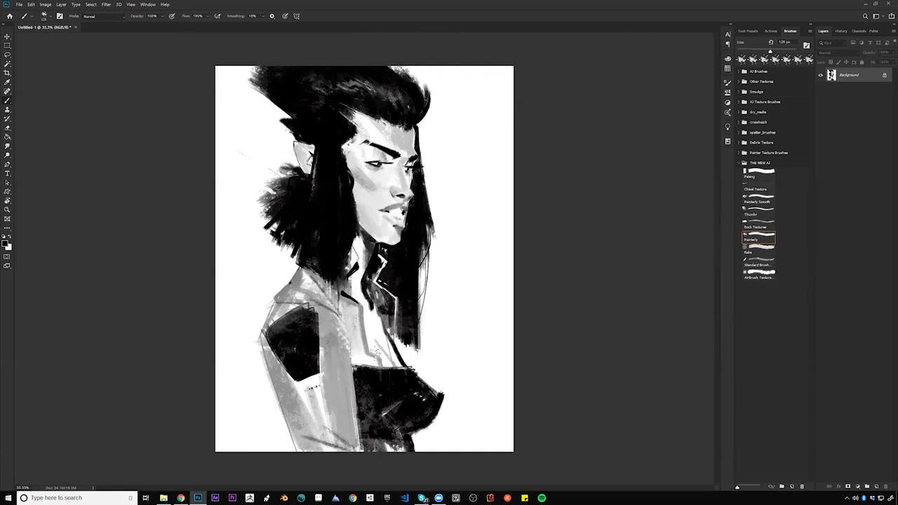
Reduce the brush to 10 px and draw a thin black seam line down the jacket's front edge
{"action": "key", "text": "bracketleft"}
{"action": "key", "text": "bracketleft"}
{"action": "key", "text": "bracketleft"}
{"action": "key", "text": "bracketleft"}
{"action": "key", "text": "bracketleft"}
{"action": "key", "text": "bracketleft"}
{"action": "left_click_drag", "start_coordinate": [350, 342], "coordinate": [351, 371]}
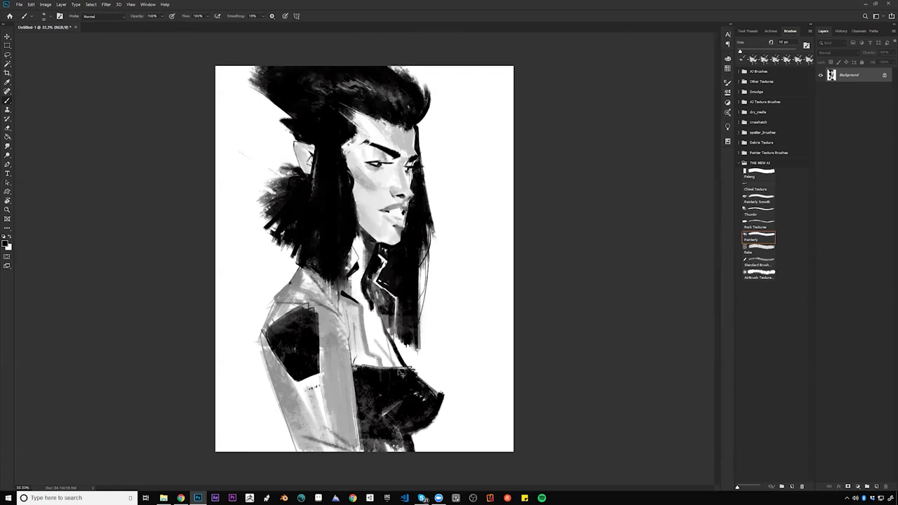
Flip the canvas and touch up the jacket's front opening with a sampled light tone at 25 px
{"action": "key", "text": "ctrl+shift+h"}
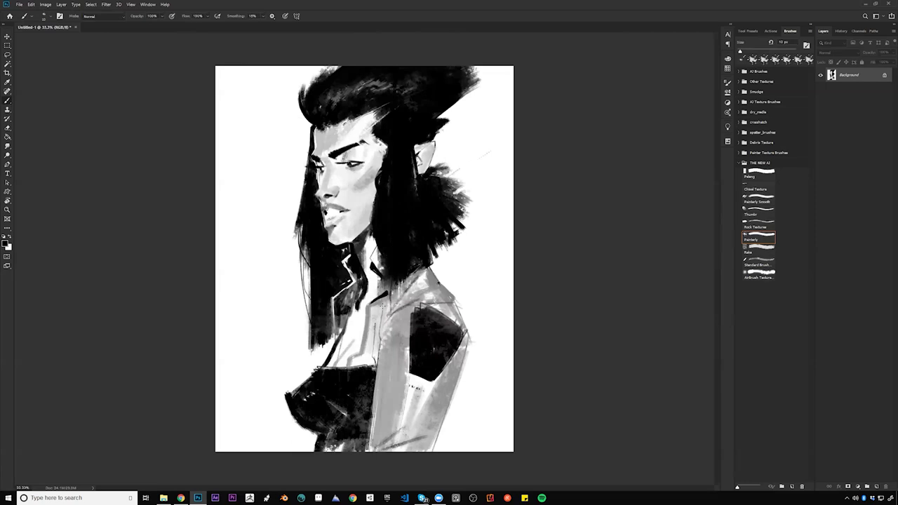
{"action": "left_click", "coordinate": [372, 328], "text": "alt"}
{"action": "key", "text": "bracketright"}
{"action": "key", "text": "bracketright"}
{"action": "key", "text": "bracketright"}
{"action": "left_click_drag", "start_coordinate": [368, 311], "coordinate": [364, 350]}
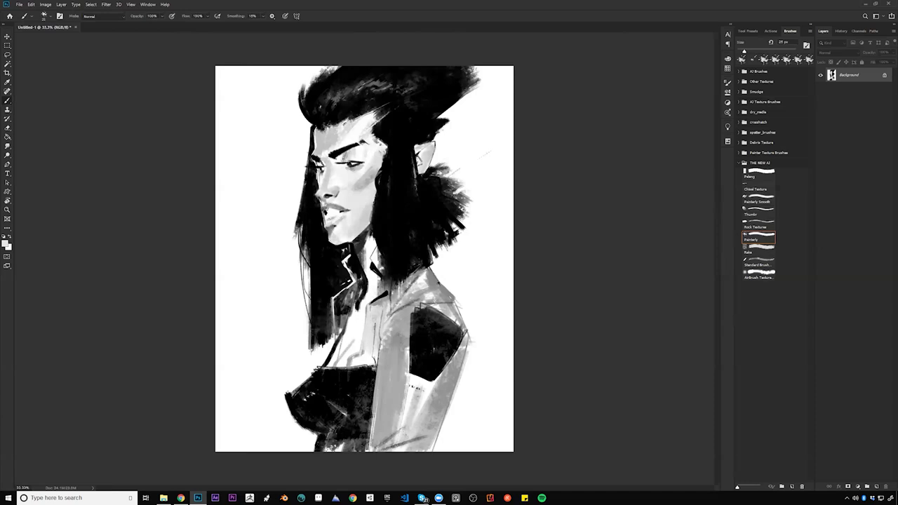
Trim the chest's outer contour to a rounder shape in white, enlarge the brush to 80 px, and flip the canvas back
{"action": "mouse_move", "coordinate": [317, 370]}
{"action": "left_mouse_down"}
{"action": "mouse_move", "coordinate": [287, 390]}
{"action": "mouse_move", "coordinate": [272, 424]}
{"action": "left_mouse_up"}
{"action": "key", "text": "x"}
{"action": "key", "text": "bracketright"}
{"action": "key", "text": "bracketright"}
{"action": "key", "text": "bracketright"}
{"action": "key", "text": "bracketright"}
{"action": "key", "text": "bracketright"}
{"action": "key", "text": "bracketright"}
{"action": "key", "text": "bracketright"}
{"action": "key", "text": "bracketright"}
{"action": "left_click_drag", "start_coordinate": [294, 374], "coordinate": [281, 433]}
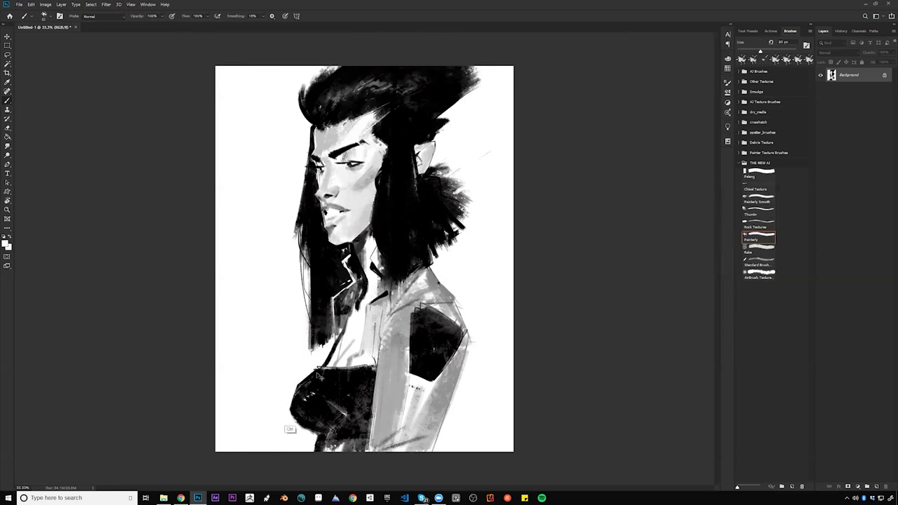
{"action": "key", "text": "ctrl+shift+h"}
Switch to black, fill in the chest area, and add a dark fold across the upper sleeve
{"action": "key", "text": "x"}
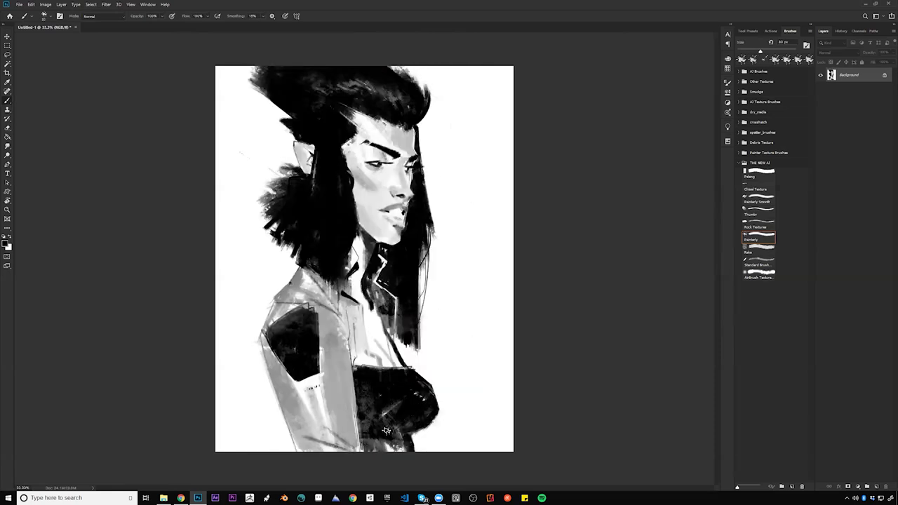
{"action": "left_click_drag", "start_coordinate": [368, 421], "coordinate": [401, 423]}
{"action": "left_click_drag", "start_coordinate": [363, 395], "coordinate": [367, 424]}
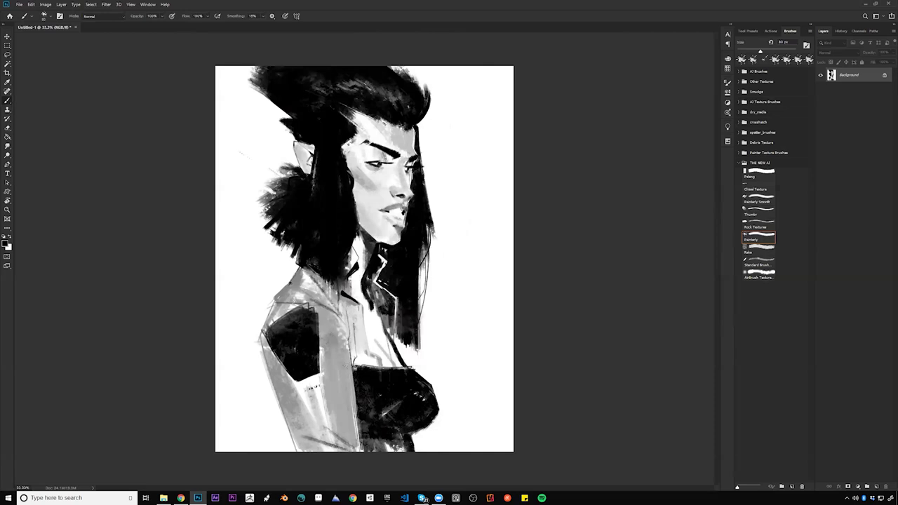
{"action": "left_click_drag", "start_coordinate": [312, 323], "coordinate": [344, 341]}
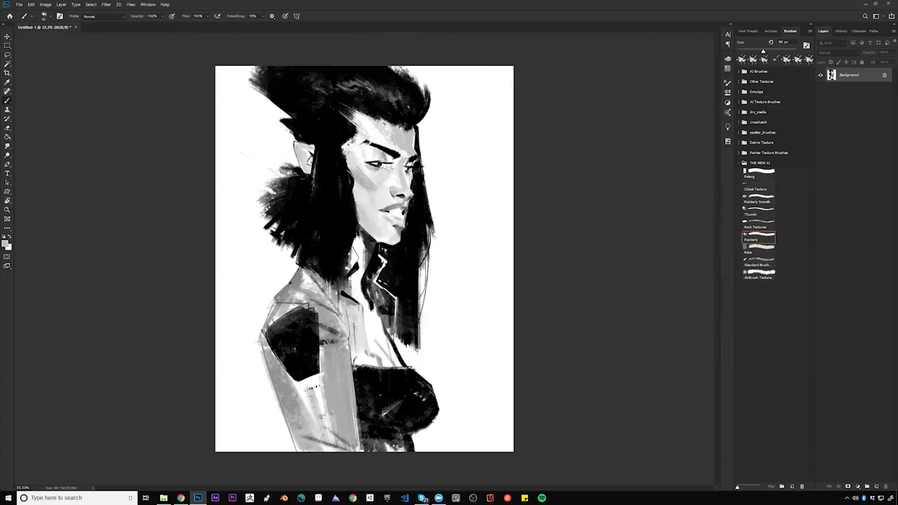
Smooth the cheek and forehead shading with sampled greys using a 90 px brush
{"action": "left_click_drag", "start_coordinate": [383, 171], "coordinate": [388, 191]}
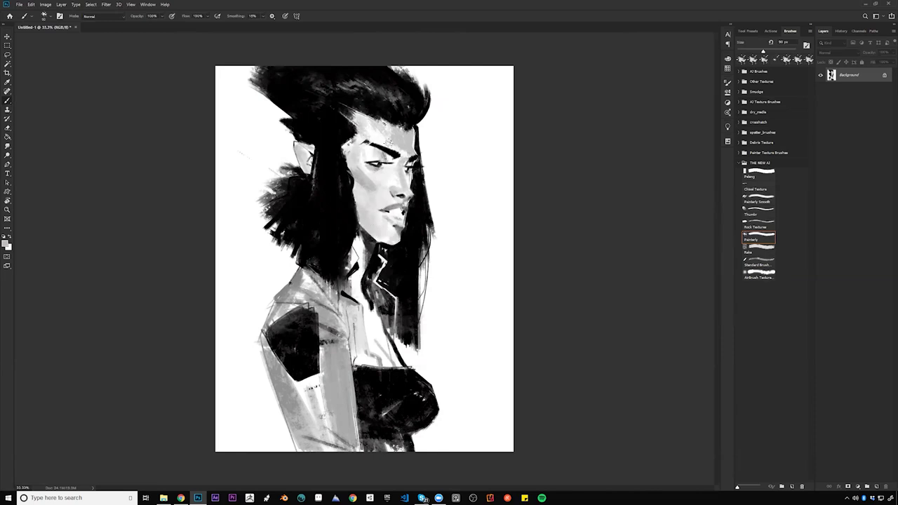
{"action": "left_click", "coordinate": [380, 125], "text": "alt"}
{"action": "left_click", "coordinate": [392, 133], "text": "alt"}
{"action": "left_click_drag", "start_coordinate": [385, 144], "coordinate": [394, 149]}
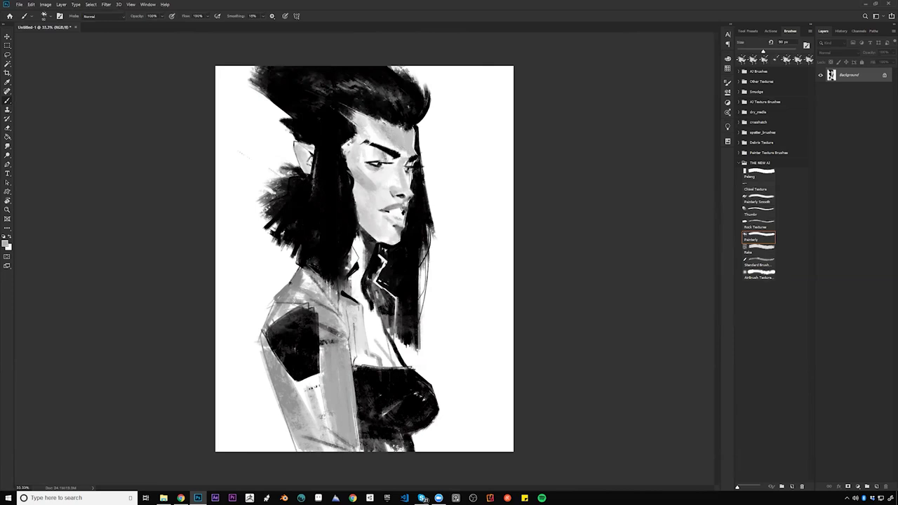
Refine the far brow and near eye with sampled tones, reducing the brush to 45 px
{"action": "key", "text": "bracketleft"}
{"action": "left_click", "coordinate": [408, 168], "text": "alt"}
{"action": "left_click", "coordinate": [416, 146], "text": "alt"}
{"action": "left_click_drag", "start_coordinate": [415, 146], "coordinate": [412, 155]}
{"action": "left_click", "coordinate": [410, 164], "text": "alt"}
{"action": "left_click", "coordinate": [381, 160], "text": "alt"}
{"action": "key", "text": "bracketleft"}
{"action": "key", "text": "bracketleft"}
{"action": "key", "text": "bracketleft"}
{"action": "key", "text": "bracketleft"}
{"action": "left_click_drag", "start_coordinate": [371, 163], "coordinate": [381, 164]}
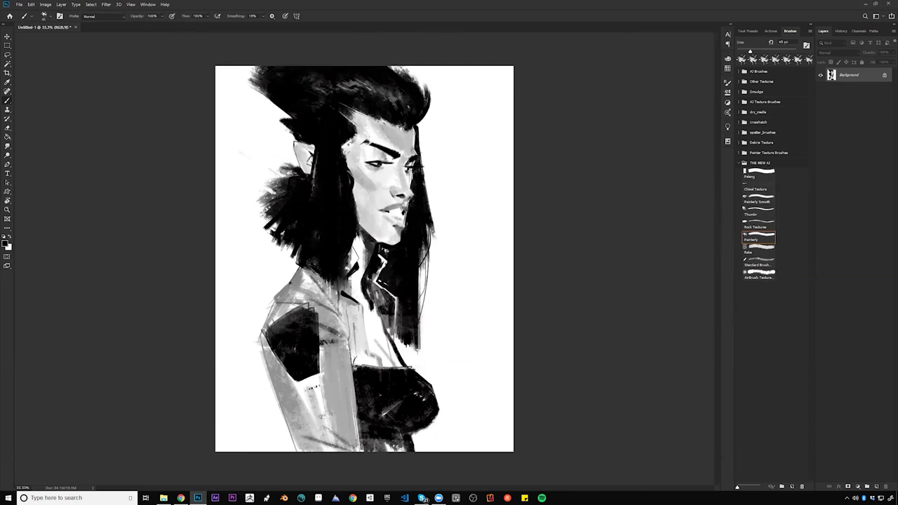
Sample black from the hair and extend the hairline over the temple
{"action": "left_click", "coordinate": [362, 260], "text": "alt"}
{"action": "left_click", "coordinate": [341, 104], "text": "alt"}
{"action": "left_click_drag", "start_coordinate": [350, 108], "coordinate": [353, 122]}
{"action": "key", "text": "bracketright"}
{"action": "key", "text": "bracketright"}
{"action": "key", "text": "bracketright"}
{"action": "key", "text": "bracketright"}
{"action": "key", "text": "bracketright"}
{"action": "key", "text": "bracketright"}
{"action": "key", "text": "bracketright"}
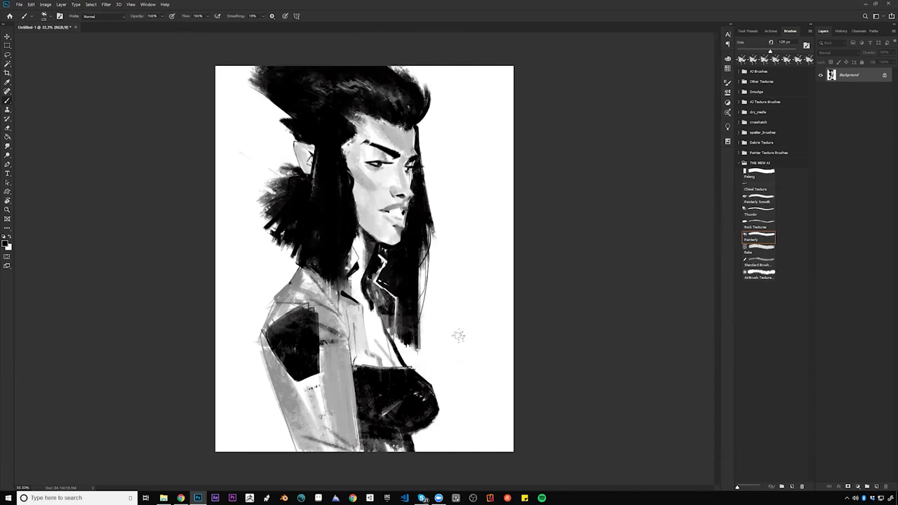
{"action": "left_click_drag", "start_coordinate": [294, 189], "coordinate": [254, 197]}
{"action": "key", "text": "ctrl+z"}
Reduce the brush to 20 px and retouch the lips with fine strokes
{"action": "key", "text": "["}
{"action": "key", "text": "bracketleft"}
{"action": "key", "text": "bracketleft"}
{"action": "key", "text": "bracketleft"}
{"action": "key", "text": "bracketleft"}
{"action": "key", "text": "bracketleft"}
{"action": "key", "text": "bracketleft"}
{"action": "key", "text": "x"}
{"action": "key", "text": "bracketleft"}
{"action": "key", "text": "bracketright"}
{"action": "key", "text": "bracketright"}
{"action": "key", "text": "bracketright"}
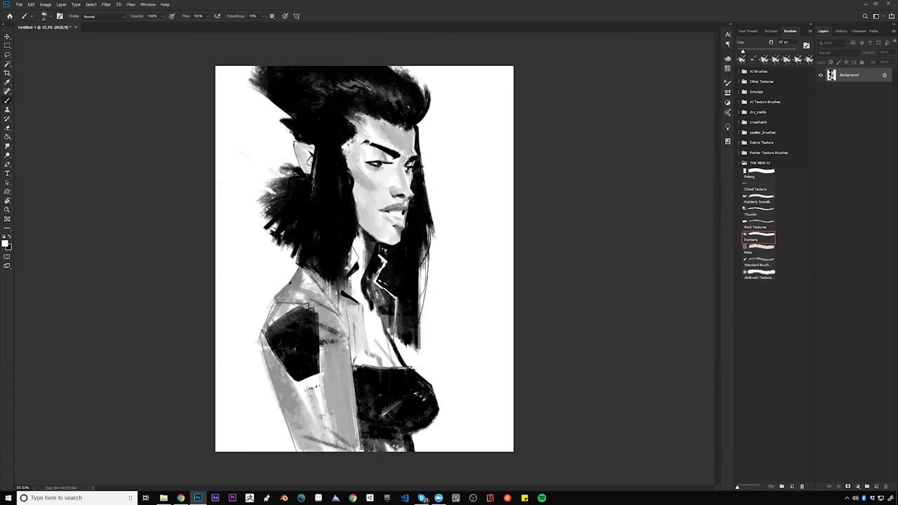
Flip the canvas and shade the lower cheek beside the mouth in grey with a 60 px brush
{"action": "key", "text": "x"}
{"action": "key", "text": "z"}
{"action": "left_click", "coordinate": [401, 293], "text": "alt"}
{"action": "left_click", "coordinate": [401, 292], "text": "alt"}
{"action": "key", "text": "ctrl+shift+h"}
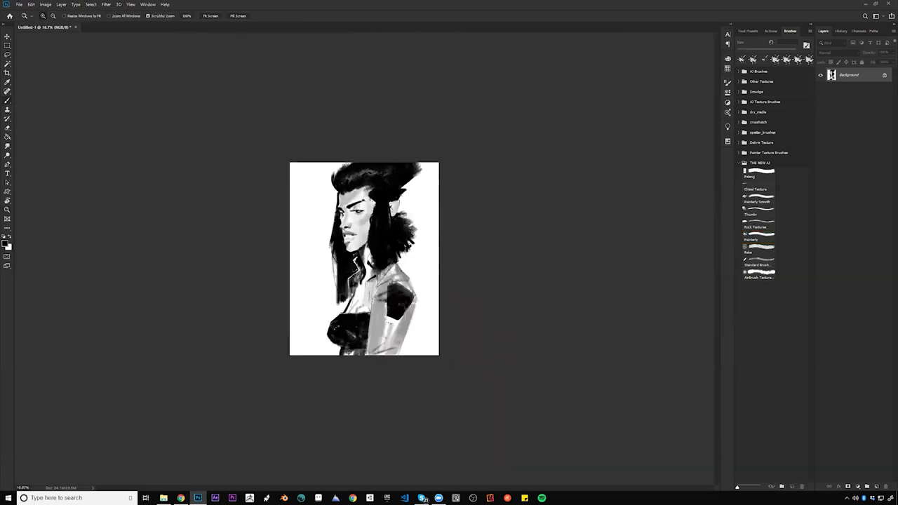
{"action": "left_click", "coordinate": [393, 257]}
{"action": "key", "text": "ctrl+plus"}
{"action": "key", "text": "b"}
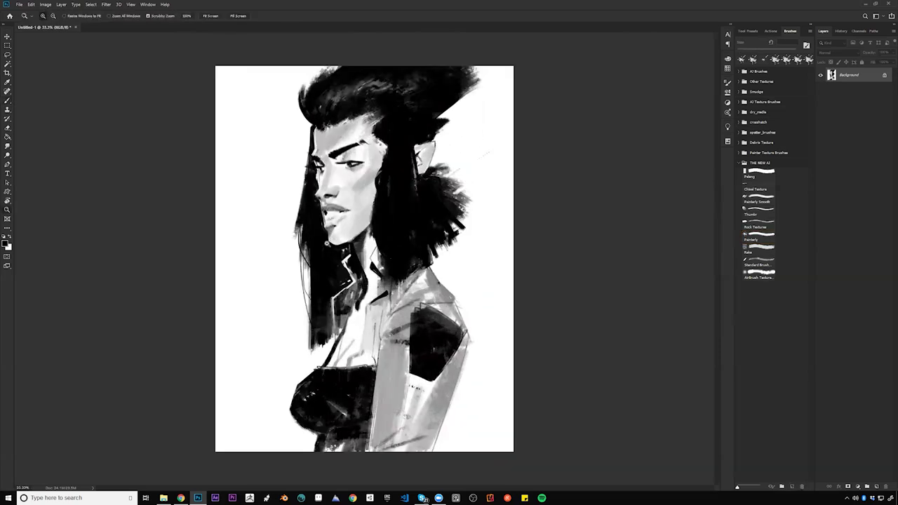
{"action": "key", "text": "ctrl+plus"}
{"action": "key", "text": "bracketright"}
{"action": "key", "text": "bracketright"}
{"action": "key", "text": "bracketright"}
{"action": "key", "text": "bracketright"}
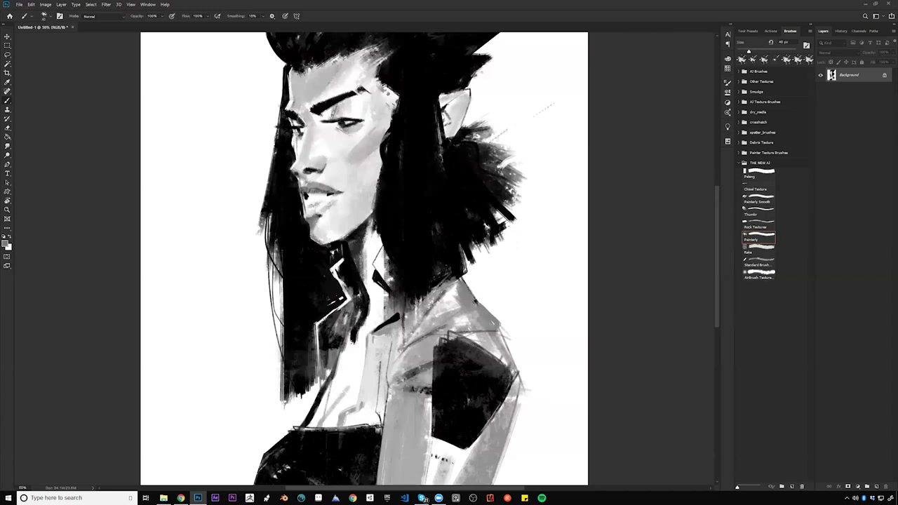
{"action": "key", "text": "bracketright"}
{"action": "left_click_drag", "start_coordinate": [345, 189], "coordinate": [353, 196]}
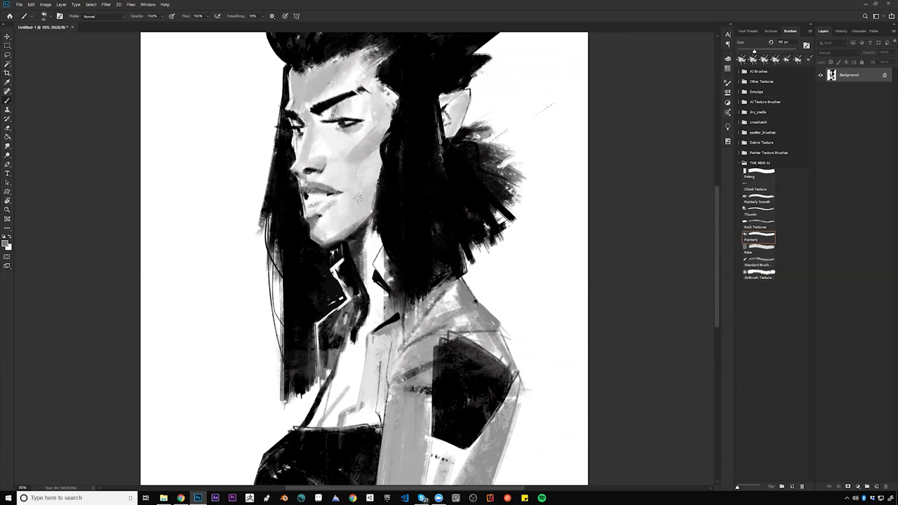
Flip the canvas back horizontally
{"action": "left_click", "coordinate": [361, 209], "text": "ctrl+alt"}
{"action": "left_click", "coordinate": [362, 209], "text": "ctrl+alt"}
{"action": "key", "text": "ctrl+f"}
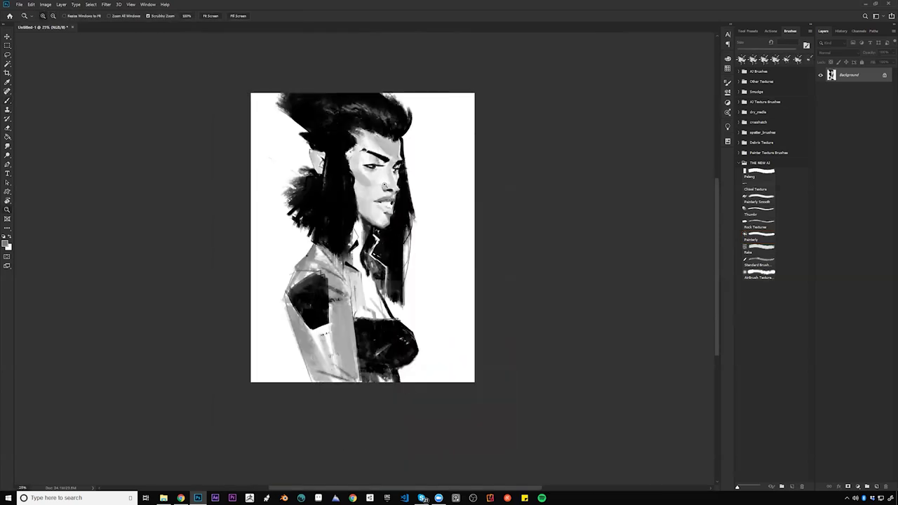
{"action": "left_click", "coordinate": [383, 185], "text": "ctrl"}
Enlarge the brush to 80 px, undo a trial cheek stroke, and rework the hair edge beside the temple
{"action": "left_click", "coordinate": [367, 181], "text": "alt"}
{"action": "key", "text": "bracketright"}
{"action": "key", "text": "bracketright"}
{"action": "key", "text": "bracketright"}
{"action": "mouse_move", "coordinate": [358, 186]}
{"action": "left_mouse_down"}
{"action": "mouse_move", "coordinate": [372, 219]}
{"action": "mouse_move", "coordinate": [359, 193]}
{"action": "mouse_move", "coordinate": [368, 211]}
{"action": "left_mouse_up"}
{"action": "key", "text": "ctrl+z"}
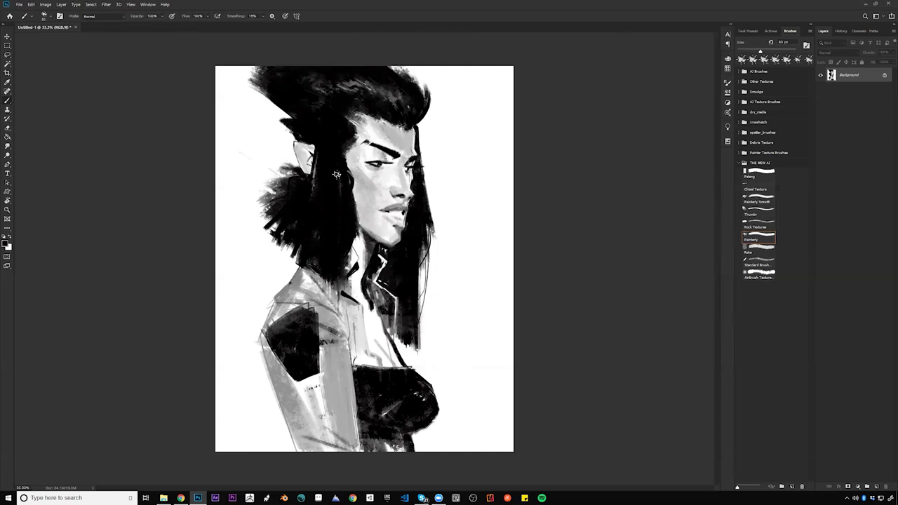
{"action": "left_click", "coordinate": [352, 153], "text": "alt"}
{"action": "left_click_drag", "start_coordinate": [349, 152], "coordinate": [344, 167]}
Reduce the brush to 9 px and draw long, thin black strands along the outside of the far hair lock
{"action": "key", "text": "bracketleft"}
{"action": "key", "text": "bracketleft"}
{"action": "key", "text": "bracketleft"}
{"action": "key", "text": "bracketleft"}
{"action": "key", "text": "bracketleft"}
{"action": "key", "text": "bracketleft"}
{"action": "key", "text": "bracketleft"}
{"action": "key", "text": "bracketleft"}
{"action": "key", "text": "bracketleft"}
{"action": "key", "text": "bracketleft"}
{"action": "key", "text": "bracketleft"}
{"action": "key", "text": "bracketleft"}
{"action": "left_click_drag", "start_coordinate": [420, 161], "coordinate": [429, 284]}
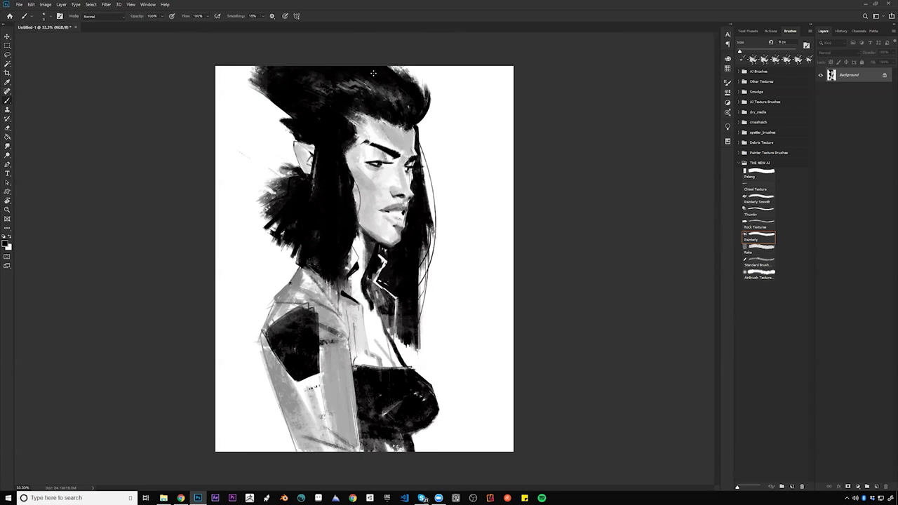
Draw thin black flyaway hairs off the swept-back tip, the bun and the near lock beside the neck
{"action": "left_click_drag", "start_coordinate": [284, 125], "coordinate": [265, 102]}
{"action": "left_click_drag", "start_coordinate": [275, 228], "coordinate": [242, 254]}
{"action": "left_click_drag", "start_coordinate": [354, 223], "coordinate": [365, 270]}
Flip the canvas, enlarge the brush to 30 px, paint a black accent down the jacket's front edge, and sample a light grey
{"action": "key", "text": "ctrl+shift+h"}
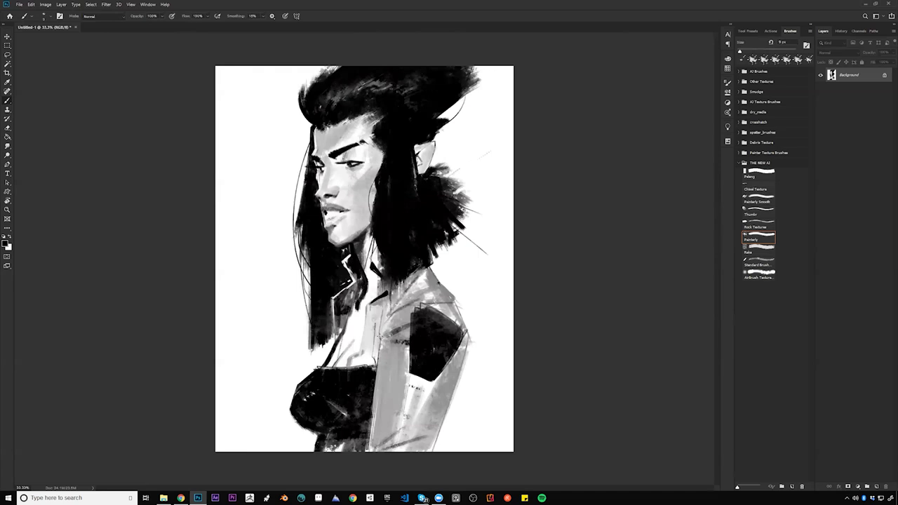
{"action": "key", "text": "bracketright"}
{"action": "key", "text": "bracketright"}
{"action": "key", "text": "bracketright"}
{"action": "key", "text": "bracketright"}
{"action": "key", "text": "bracketright"}
{"action": "key", "text": "bracketright"}
{"action": "key", "text": "bracketright"}
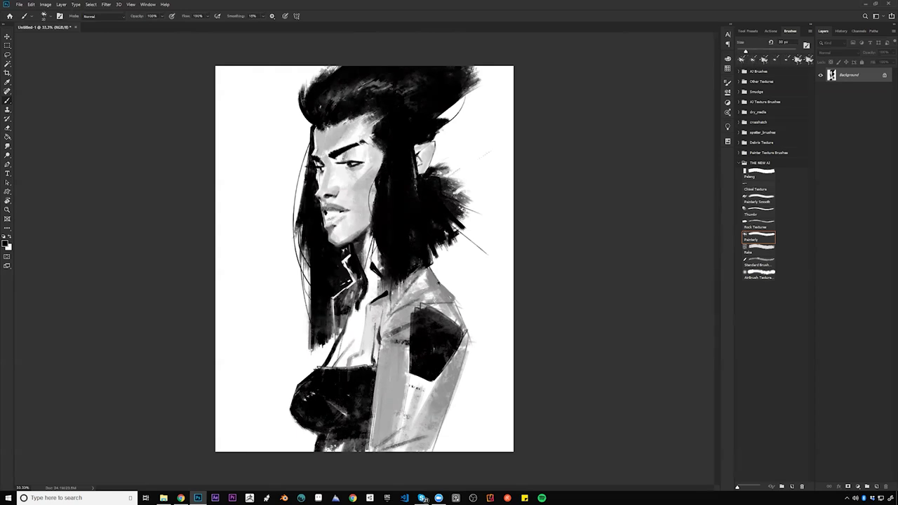
{"action": "left_click_drag", "start_coordinate": [375, 327], "coordinate": [373, 361]}
{"action": "left_click", "coordinate": [376, 342], "text": "alt"}
Flip the canvas back, paint a dark line along the jacket's inner opening, and sample black
{"action": "key", "text": "ctrl+shift+h"}
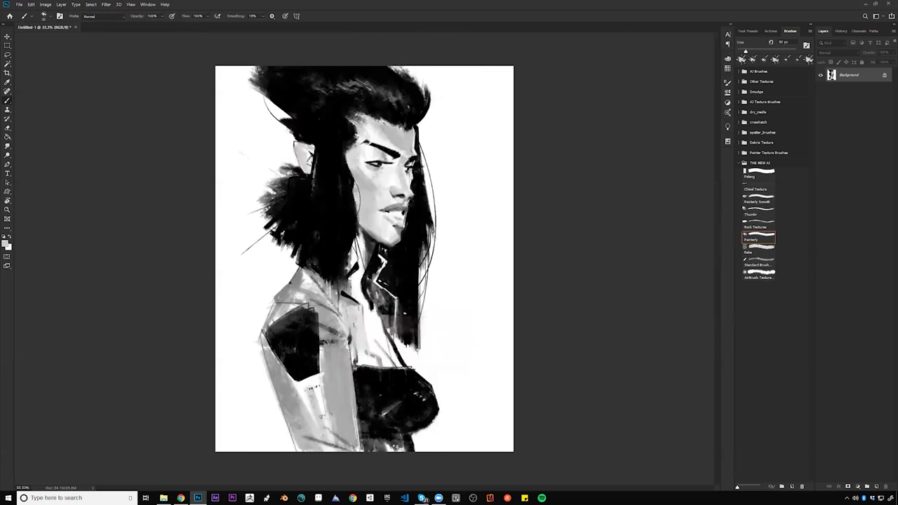
{"action": "left_click_drag", "start_coordinate": [365, 316], "coordinate": [367, 349]}
{"action": "left_click", "coordinate": [359, 352], "text": "alt"}
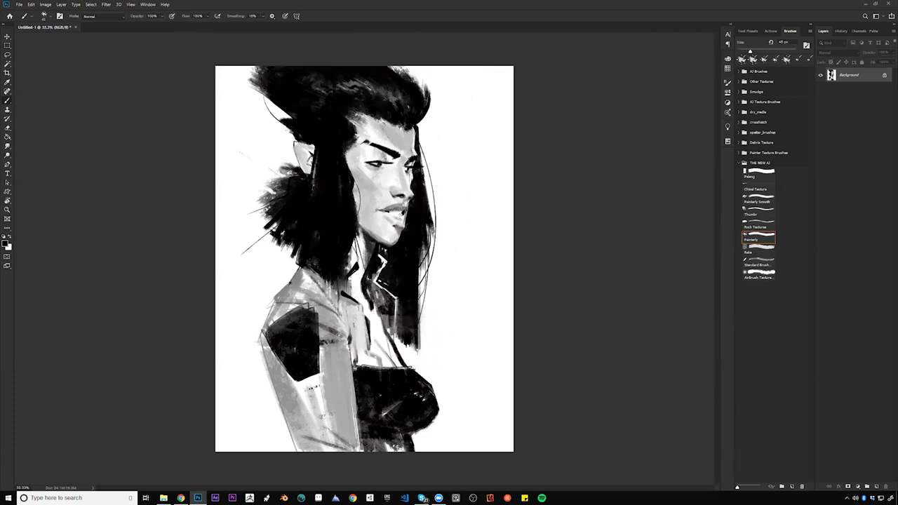
Sample grey from the chin, flip the canvas, and retouch the lips with a brush reduced to 20 px
{"action": "left_click", "coordinate": [404, 231], "text": "alt"}
{"action": "key", "text": "ctrl+shift+h"}
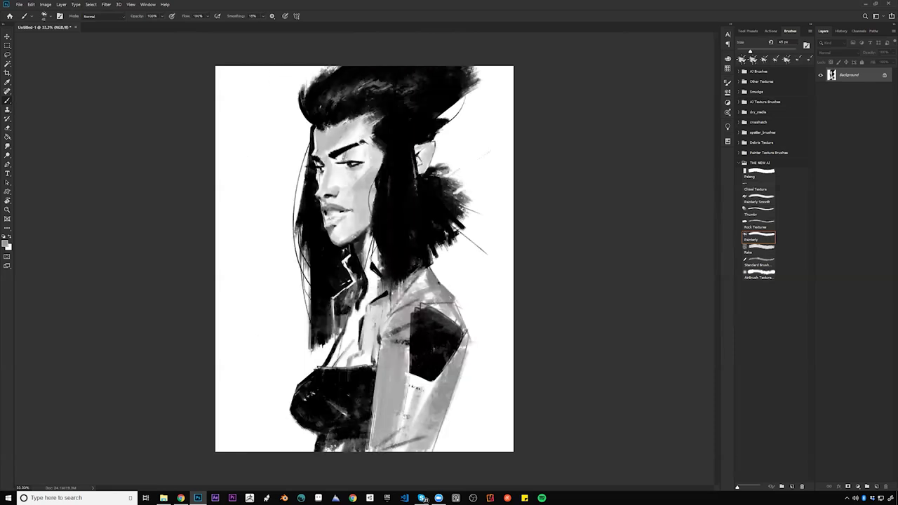
{"action": "key", "text": "bracketleft"}
{"action": "key", "text": "bracketleft"}
{"action": "left_click_drag", "start_coordinate": [318, 203], "coordinate": [324, 219]}
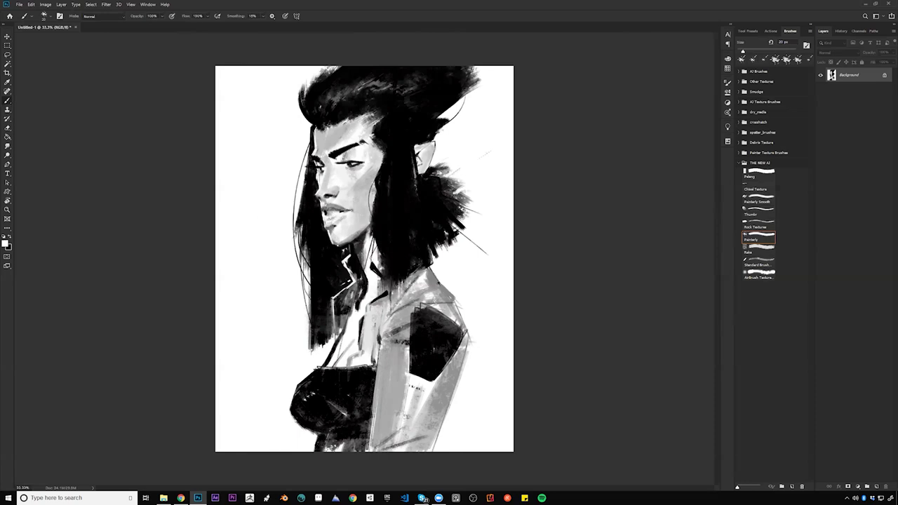
Flip the canvas and draw a long black stray hair angling down from the bun's lower edge
{"action": "key", "text": "ctrl+shift+h"}
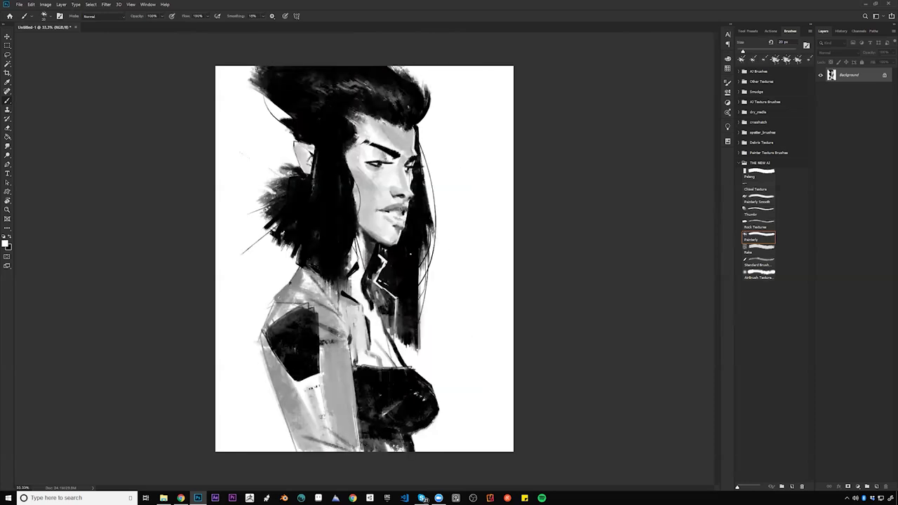
{"action": "key", "text": "x"}
{"action": "key", "text": "x"}
{"action": "left_click_drag", "start_coordinate": [277, 240], "coordinate": [249, 287]}
Enlarge the brush to 400 px and paint black diagonal shapes in the background's upper-right and lower-left corners
{"action": "key", "text": "bracketright"}
{"action": "key", "text": "bracketright"}
{"action": "key", "text": "bracketright"}
{"action": "key", "text": "bracketright"}
{"action": "key", "text": "bracketright"}
{"action": "key", "text": "bracketright"}
{"action": "key", "text": "bracketright"}
{"action": "key", "text": "bracketright"}
{"action": "key", "text": "bracketright"}
{"action": "key", "text": "bracketright"}
{"action": "key", "text": "bracketright"}
{"action": "key", "text": "bracketright"}
{"action": "key", "text": "bracketright"}
{"action": "key", "text": "bracketright"}
{"action": "key", "text": "bracketright"}
{"action": "key", "text": "bracketright"}
{"action": "key", "text": "bracketright"}
{"action": "left_click_drag", "start_coordinate": [458, 59], "coordinate": [530, 247]}
{"action": "key", "text": "ctrl+z"}
{"action": "mouse_move", "coordinate": [505, 165]}
{"action": "left_mouse_down"}
{"action": "mouse_move", "coordinate": [516, 245]}
{"action": "mouse_move", "coordinate": [453, 49]}
{"action": "mouse_move", "coordinate": [505, 119]}
{"action": "mouse_move", "coordinate": [577, 402]}
{"action": "left_mouse_up"}
{"action": "left_click_drag", "start_coordinate": [190, 390], "coordinate": [281, 481]}
{"action": "left_click_drag", "start_coordinate": [183, 359], "coordinate": [290, 477]}
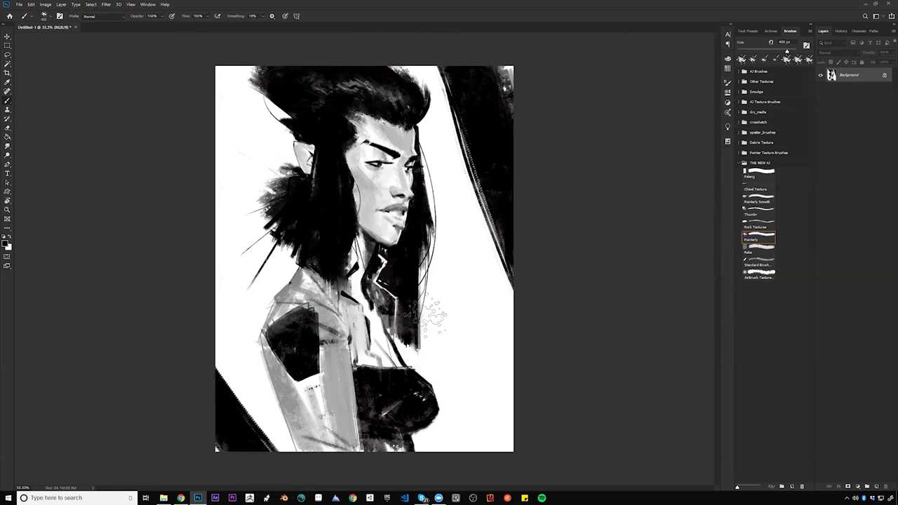
Create a new layer, undo the test stroke behind the hair, and set the layer's fill to 34%
{"action": "key", "text": "ctrl+alt+shift+n"}
{"action": "key", "text": "]"}
{"action": "left_click_drag", "start_coordinate": [202, 126], "coordinate": [240, 117]}
{"action": "mouse_move", "coordinate": [326, 100]}
{"action": "left_mouse_down"}
{"action": "mouse_move", "coordinate": [369, 97]}
{"action": "mouse_move", "coordinate": [182, 156]}
{"action": "left_mouse_up"}
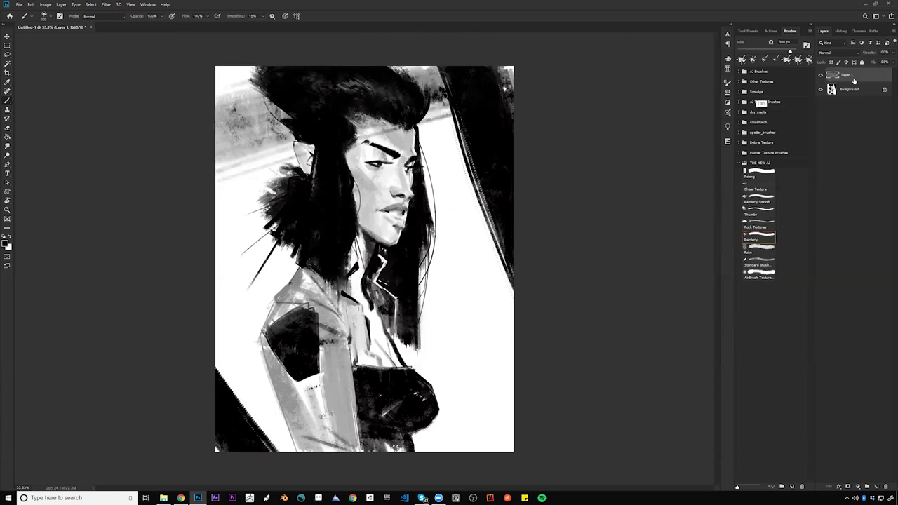
{"action": "key", "text": "ctrl+z"}
{"action": "left_click_drag", "start_coordinate": [873, 63], "coordinate": [850, 63]}
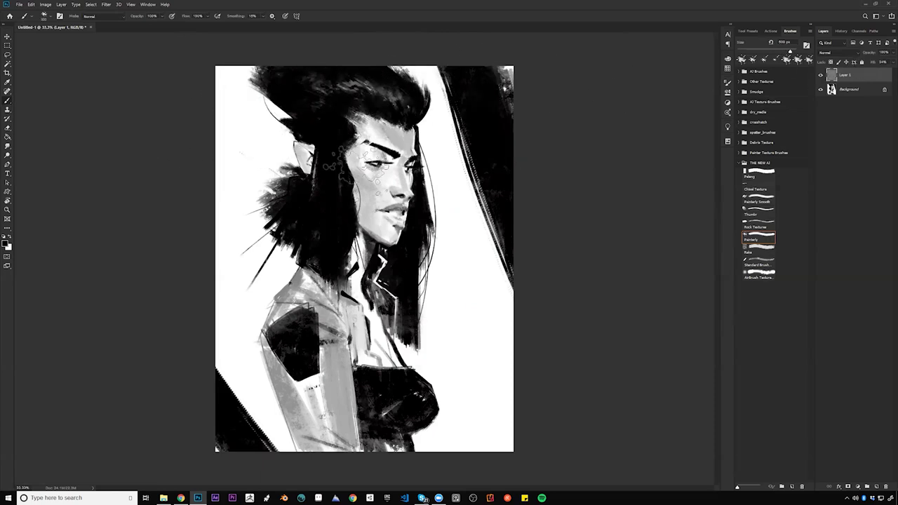
Paint broad, semi-transparent grey diagonal bands across the whole background on the new layer
{"action": "mouse_move", "coordinate": [189, 162]}
{"action": "left_mouse_down"}
{"action": "mouse_move", "coordinate": [368, 95]}
{"action": "mouse_move", "coordinate": [545, 44]}
{"action": "left_mouse_up"}
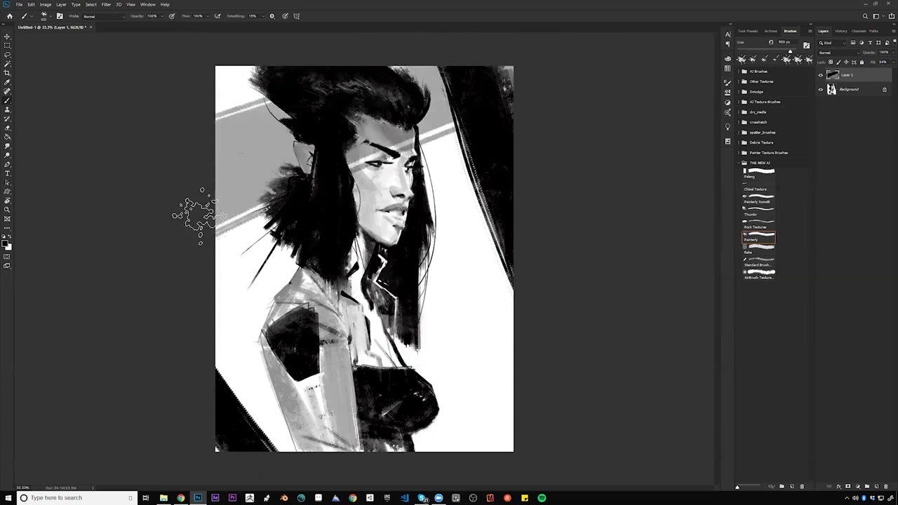
{"action": "mouse_move", "coordinate": [291, 214]}
{"action": "left_mouse_down"}
{"action": "mouse_move", "coordinate": [536, 192]}
{"action": "mouse_move", "coordinate": [126, 405]}
{"action": "left_mouse_up"}
{"action": "key", "text": "]"}
{"action": "mouse_move", "coordinate": [190, 387]}
{"action": "left_mouse_down"}
{"action": "mouse_move", "coordinate": [535, 238]}
{"action": "mouse_move", "coordinate": [503, 334]}
{"action": "mouse_move", "coordinate": [507, 277]}
{"action": "mouse_move", "coordinate": [456, 470]}
{"action": "mouse_move", "coordinate": [427, 431]}
{"action": "mouse_move", "coordinate": [409, 326]}
{"action": "mouse_move", "coordinate": [358, 455]}
{"action": "left_mouse_up"}
{"action": "left_click_drag", "start_coordinate": [275, 378], "coordinate": [284, 479]}
{"action": "left_click_drag", "start_coordinate": [210, 111], "coordinate": [257, 142]}
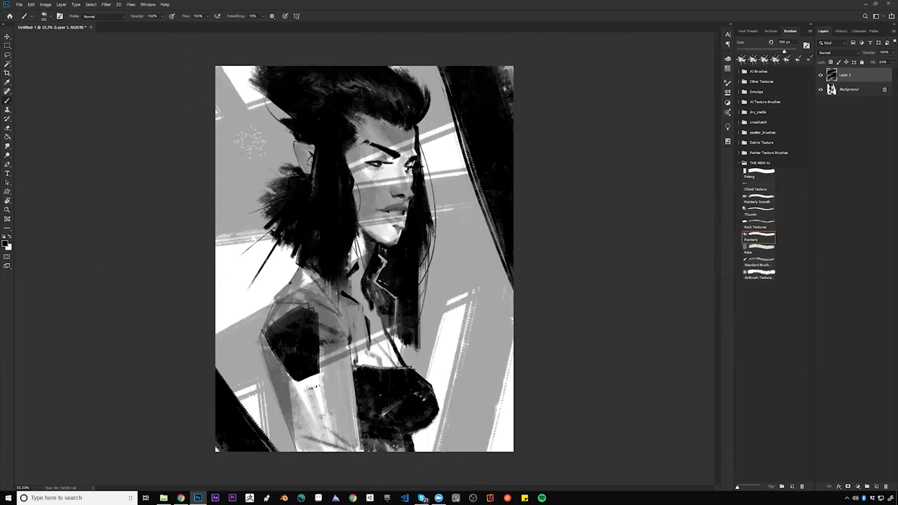
Erase the grey overlay from the character's face and neck, undoing a stray brush stroke over the jacket
{"action": "key", "text": "e"}
{"action": "mouse_move", "coordinate": [369, 126]}
{"action": "left_mouse_down"}
{"action": "mouse_move", "coordinate": [372, 190]}
{"action": "mouse_move", "coordinate": [383, 205]}
{"action": "left_mouse_up"}
{"action": "mouse_move", "coordinate": [404, 132]}
{"action": "left_mouse_down"}
{"action": "mouse_move", "coordinate": [359, 301]}
{"action": "mouse_move", "coordinate": [302, 309]}
{"action": "mouse_move", "coordinate": [284, 322]}
{"action": "left_mouse_up"}
{"action": "left_click", "coordinate": [770, 176]}
{"action": "left_click_drag", "start_coordinate": [349, 289], "coordinate": [311, 323]}
{"action": "key", "text": "ctrl+z"}
{"action": "key", "text": "e"}
Erase the grey overlay from the jacket sleeve, shoulder and chest, adjusting the eraser size for smaller areas
{"action": "mouse_move", "coordinate": [319, 286]}
{"action": "left_mouse_down"}
{"action": "mouse_move", "coordinate": [286, 313]}
{"action": "mouse_move", "coordinate": [282, 381]}
{"action": "mouse_move", "coordinate": [292, 416]}
{"action": "left_mouse_up"}
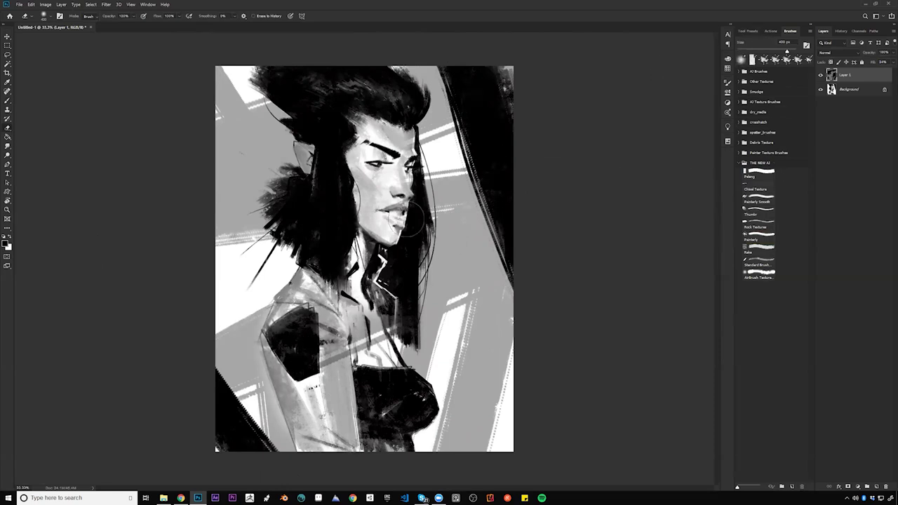
{"action": "mouse_move", "coordinate": [372, 314]}
{"action": "left_mouse_down"}
{"action": "mouse_move", "coordinate": [367, 341]}
{"action": "mouse_move", "coordinate": [325, 351]}
{"action": "left_mouse_up"}
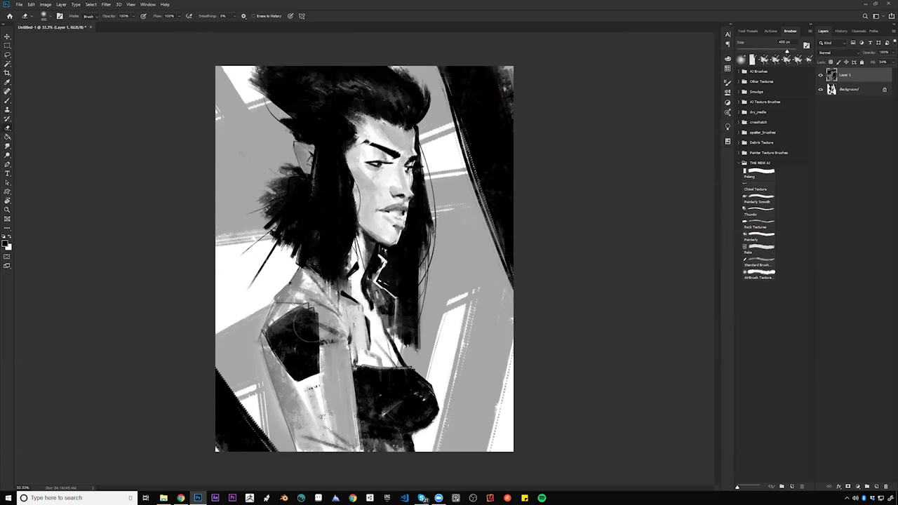
{"action": "key", "text": "bracketleft"}
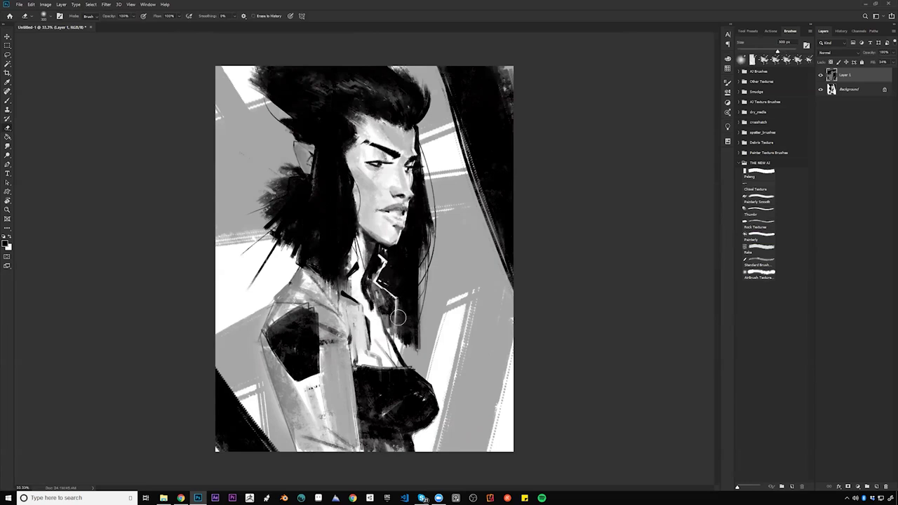
{"action": "key", "text": "bracketright"}
{"action": "left_click_drag", "start_coordinate": [312, 158], "coordinate": [310, 165]}
Lasso the figure's outline, erase the remaining grey overlay inside it, including the ear, and deselect
{"action": "key", "text": "l"}
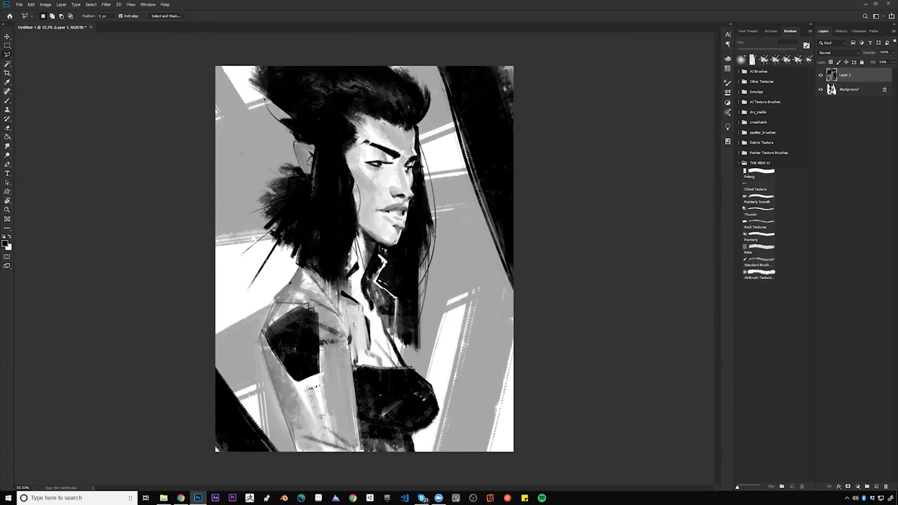
{"action": "left_click", "coordinate": [290, 117]}
{"action": "left_click", "coordinate": [307, 136]}
{"action": "mouse_move", "coordinate": [307, 139]}
{"action": "left_mouse_down"}
{"action": "mouse_move", "coordinate": [299, 163]}
{"action": "mouse_move", "coordinate": [295, 150]}
{"action": "mouse_move", "coordinate": [319, 211]}
{"action": "mouse_move", "coordinate": [308, 273]}
{"action": "mouse_move", "coordinate": [297, 272]}
{"action": "mouse_move", "coordinate": [282, 293]}
{"action": "mouse_move", "coordinate": [263, 352]}
{"action": "mouse_move", "coordinate": [288, 435]}
{"action": "mouse_move", "coordinate": [310, 471]}
{"action": "mouse_move", "coordinate": [399, 476]}
{"action": "mouse_move", "coordinate": [415, 467]}
{"action": "mouse_move", "coordinate": [412, 435]}
{"action": "mouse_move", "coordinate": [433, 422]}
{"action": "mouse_move", "coordinate": [439, 400]}
{"action": "mouse_move", "coordinate": [397, 355]}
{"action": "mouse_move", "coordinate": [392, 334]}
{"action": "mouse_move", "coordinate": [419, 349]}
{"action": "mouse_move", "coordinate": [419, 282]}
{"action": "mouse_move", "coordinate": [433, 226]}
{"action": "mouse_move", "coordinate": [417, 120]}
{"action": "mouse_move", "coordinate": [431, 105]}
{"action": "mouse_move", "coordinate": [410, 84]}
{"action": "mouse_move", "coordinate": [340, 62]}
{"action": "mouse_move", "coordinate": [257, 62]}
{"action": "mouse_move", "coordinate": [256, 95]}
{"action": "left_mouse_up"}
{"action": "key", "text": "e"}
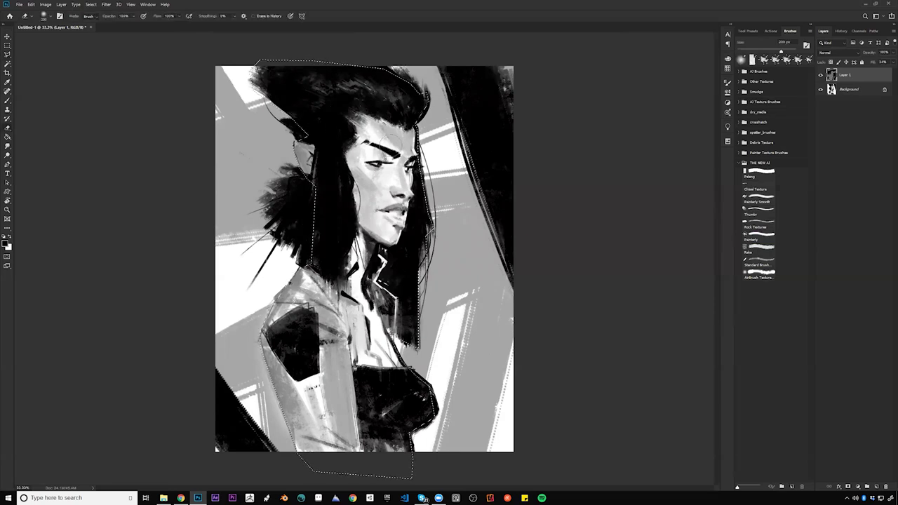
{"action": "key", "text": "]"}
{"action": "left_click_drag", "start_coordinate": [308, 179], "coordinate": [304, 151]}
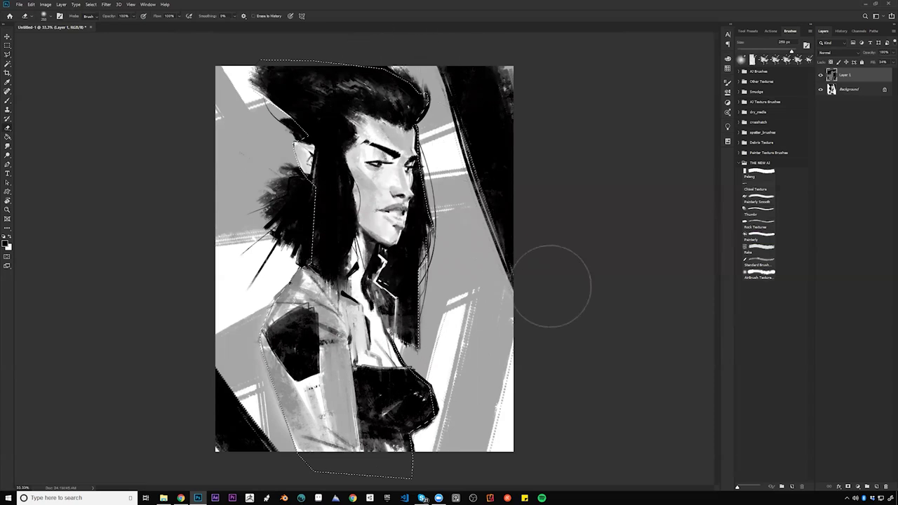
{"action": "key", "text": "ctrl+d"}
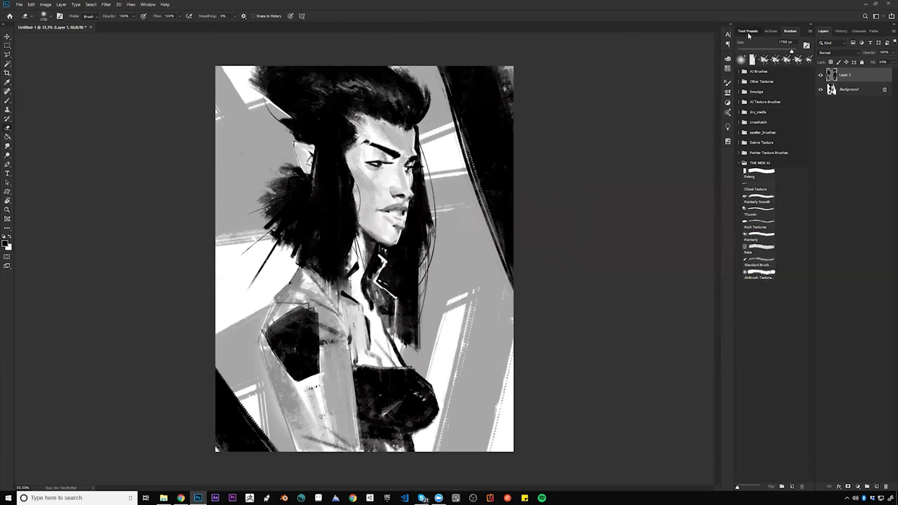
Load the Erase - Hard tool preset and erase a clean light rim along the sleeve's outer edge
{"action": "left_click", "coordinate": [747, 31]}
{"action": "left_click", "coordinate": [755, 50]}
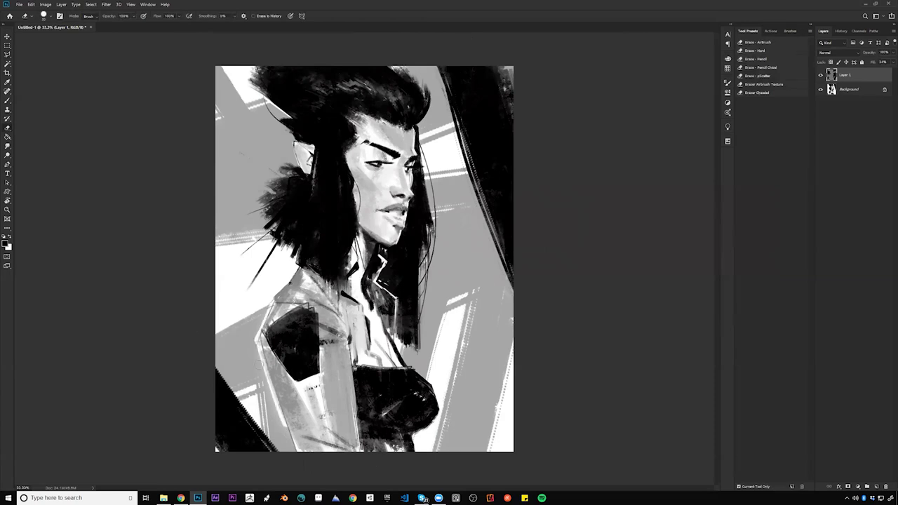
Switch back to the brush and reselect the Painterly brush from THE NEW AJ group
{"action": "key", "text": "b"}
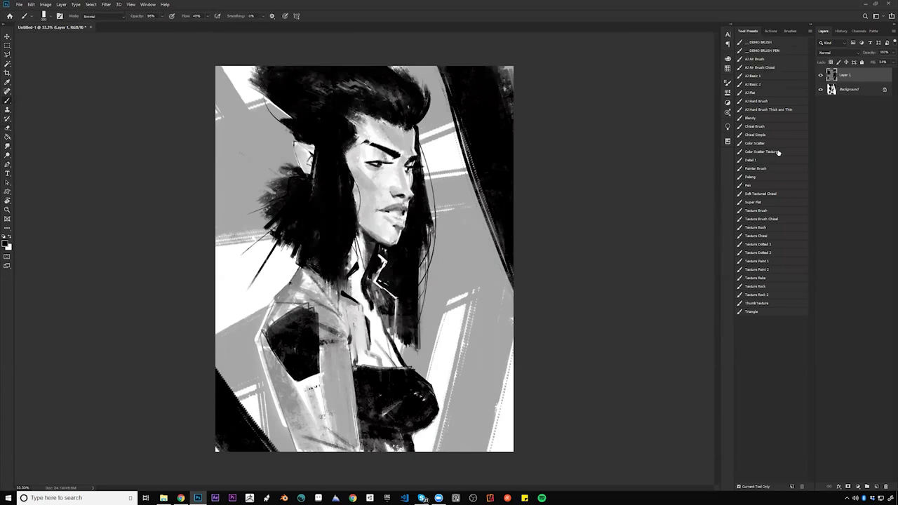
{"action": "left_click", "coordinate": [771, 31]}
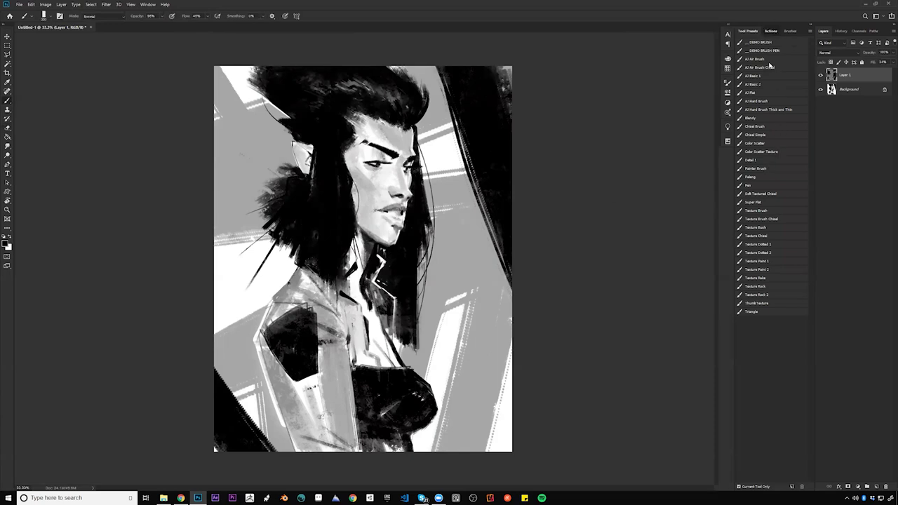
{"action": "left_click", "coordinate": [750, 30]}
{"action": "left_click", "coordinate": [788, 30]}
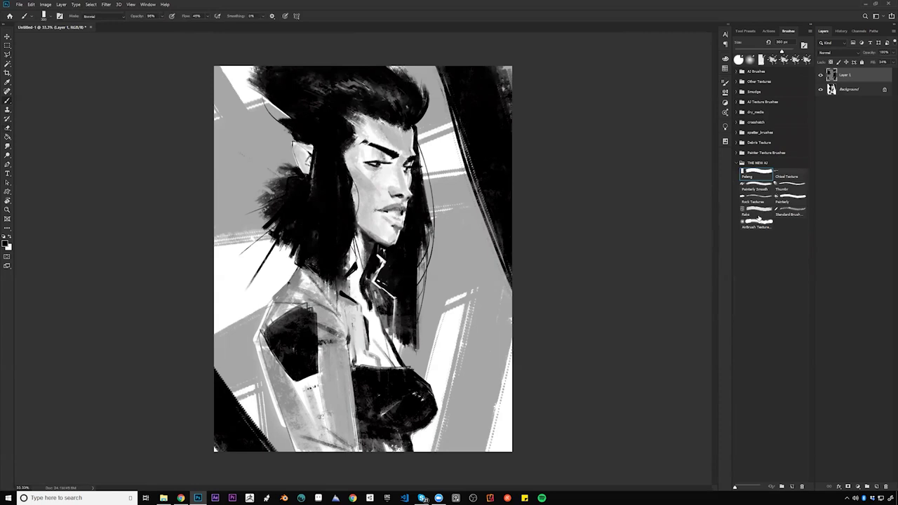
{"action": "left_click", "coordinate": [763, 189]}
{"action": "left_click", "coordinate": [781, 201]}
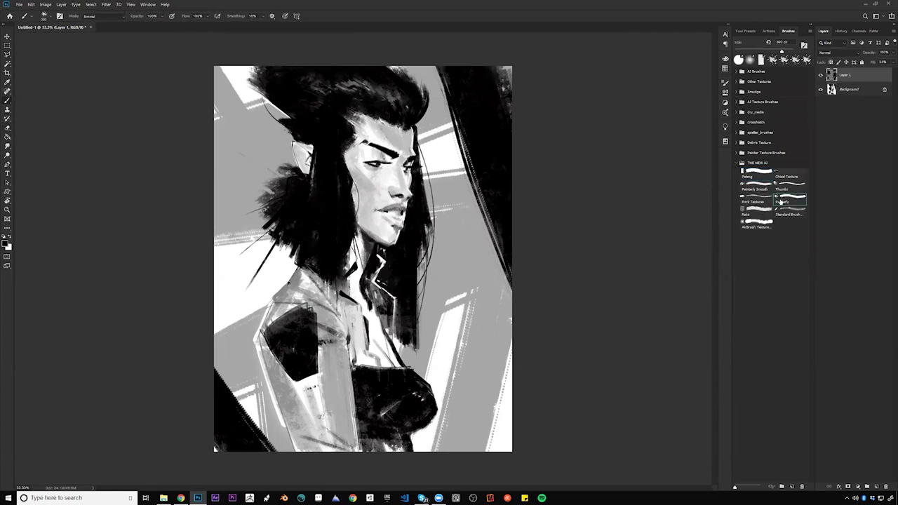
{"action": "left_click_drag", "start_coordinate": [731, 170], "coordinate": [733, 170]}
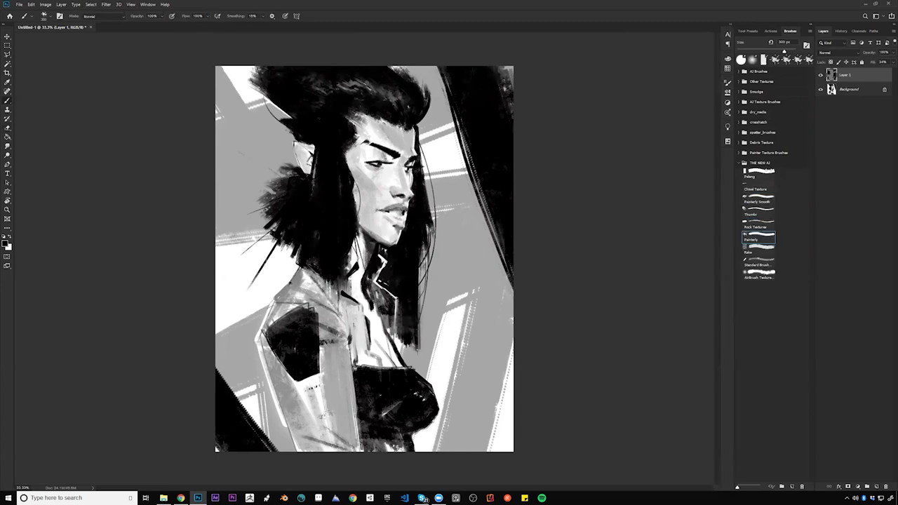
Reduce the brush to 25 px, add another new layer, sample a grey, and shade the chest above the black top
{"action": "key", "text": "bracketleft"}
{"action": "key", "text": "bracketleft"}
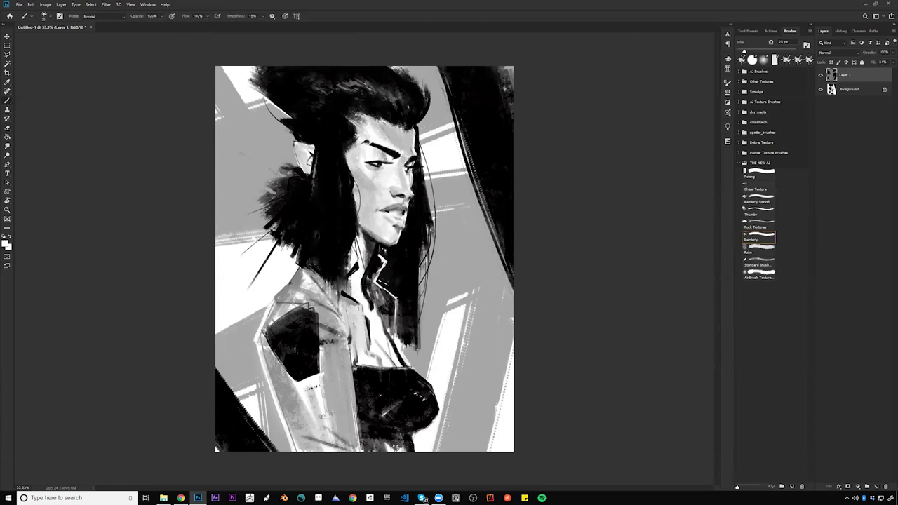
{"action": "key", "text": "ctrl+alt+shift"}
{"action": "key", "text": "ctrl+alt+shift+n"}
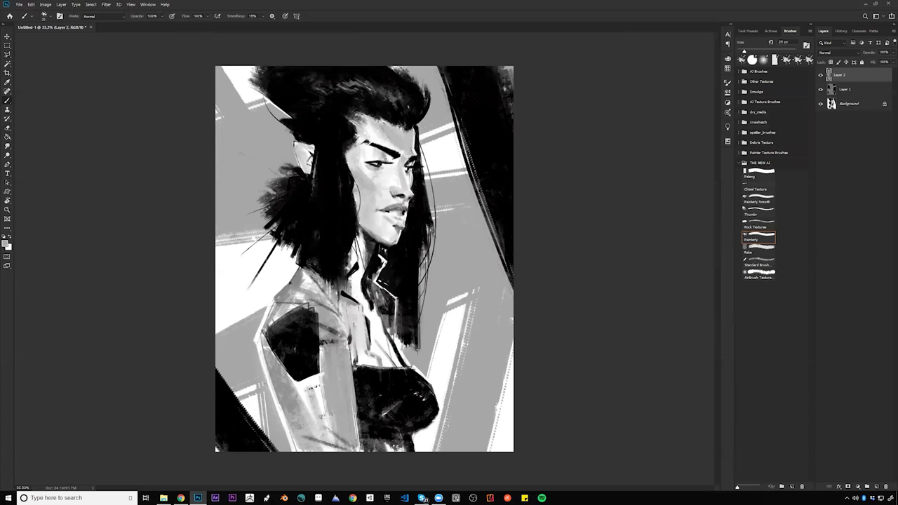
{"action": "left_click", "coordinate": [401, 358], "text": "alt"}
{"action": "mouse_move", "coordinate": [395, 350]}
{"action": "left_mouse_down"}
{"action": "mouse_move", "coordinate": [391, 340]}
{"action": "mouse_move", "coordinate": [405, 366]}
{"action": "left_mouse_up"}
{"action": "key", "text": "bracketright"}
{"action": "mouse_move", "coordinate": [392, 346]}
{"action": "left_mouse_down"}
{"action": "mouse_move", "coordinate": [402, 363]}
{"action": "mouse_move", "coordinate": [391, 333]}
{"action": "mouse_move", "coordinate": [403, 366]}
{"action": "mouse_move", "coordinate": [384, 361]}
{"action": "left_mouse_up"}
Enlarge the brush to 80 px, sample a grey from the chest, and shade the upper chest and neck
{"action": "key", "text": "bracketright"}
{"action": "key", "text": "bracketright"}
{"action": "key", "text": "bracketright"}
{"action": "key", "text": "bracketright"}
{"action": "key", "text": "bracketright"}
{"action": "key", "text": "bracketright"}
{"action": "key", "text": "bracketright"}
{"action": "left_click", "coordinate": [387, 353], "text": "alt"}
{"action": "mouse_move", "coordinate": [375, 328]}
{"action": "left_mouse_down"}
{"action": "mouse_move", "coordinate": [380, 349]}
{"action": "mouse_move", "coordinate": [375, 324]}
{"action": "left_mouse_up"}
{"action": "mouse_move", "coordinate": [355, 287]}
{"action": "left_mouse_down"}
{"action": "mouse_move", "coordinate": [369, 314]}
{"action": "mouse_move", "coordinate": [356, 295]}
{"action": "mouse_move", "coordinate": [357, 247]}
{"action": "left_mouse_up"}
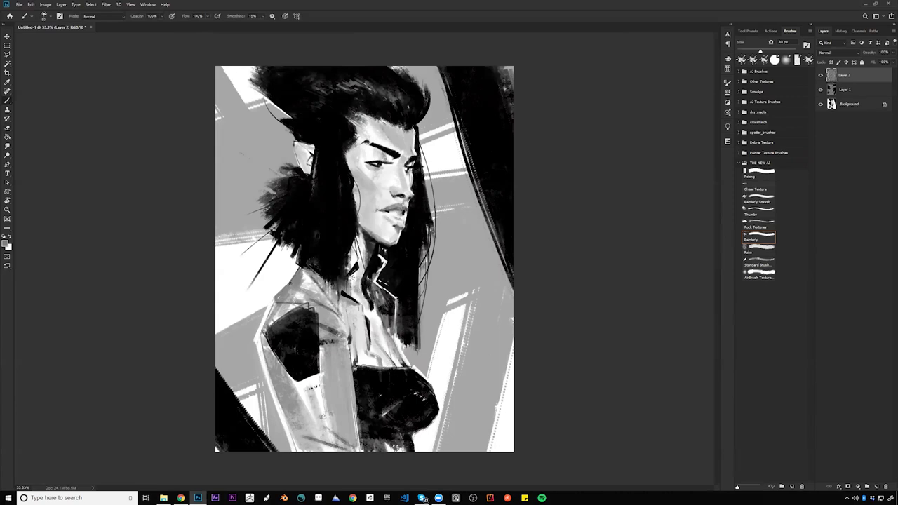
{"action": "left_click_drag", "start_coordinate": [392, 440], "coordinate": [395, 448]}
Switch to Chrome, search Google for "how much does it cost on average to acquire land", and return to Photoshop
{"action": "left_click", "coordinate": [181, 498]}
{"action": "left_click", "coordinate": [430, 5]}
{"action": "type", "text": "how much does it cost on average"}
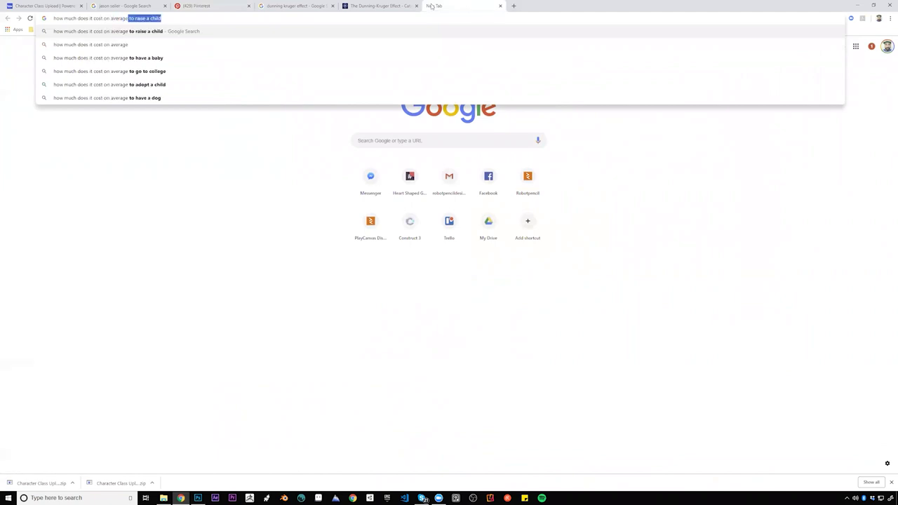
{"action": "type", "text": " to acquire land"}
{"action": "key", "text": "Return"}
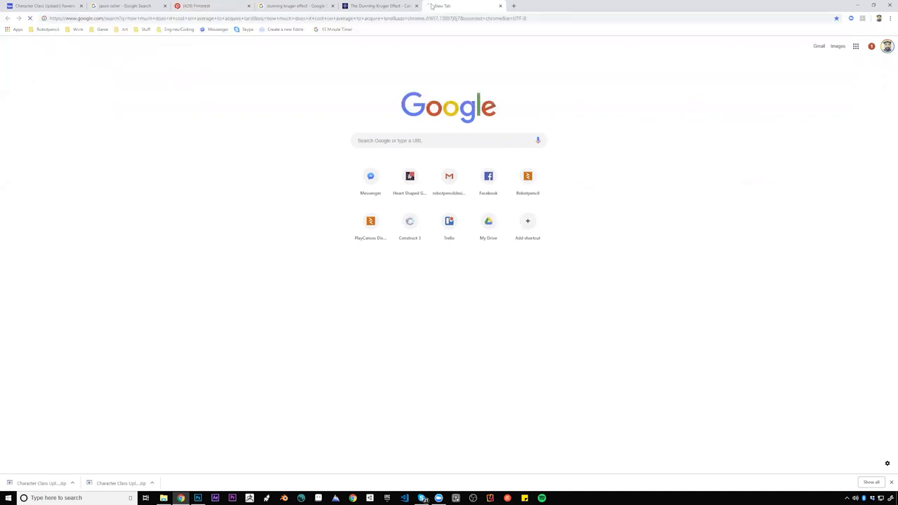
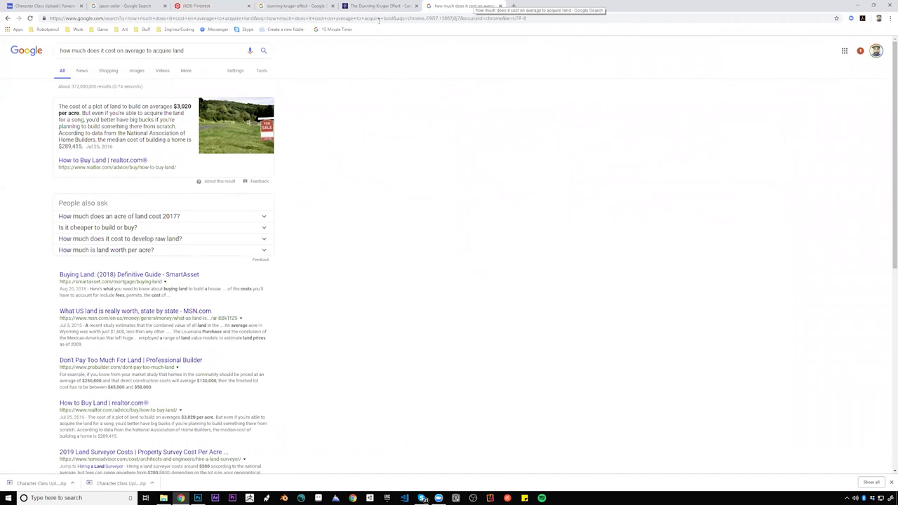
{"action": "key", "text": "alt+Tab"}
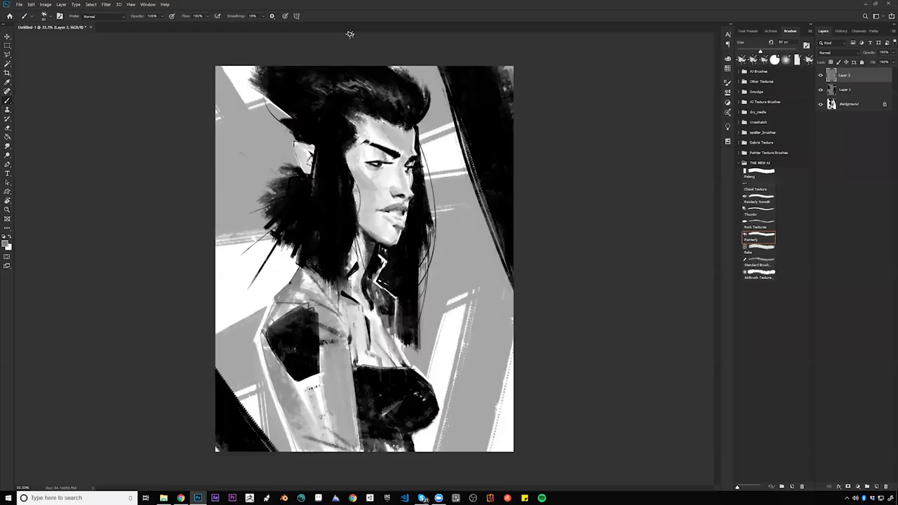
Flip the canvas, sample black, and retouch the hairline at the front of the forehead with a small brush
{"action": "key", "text": "e"}
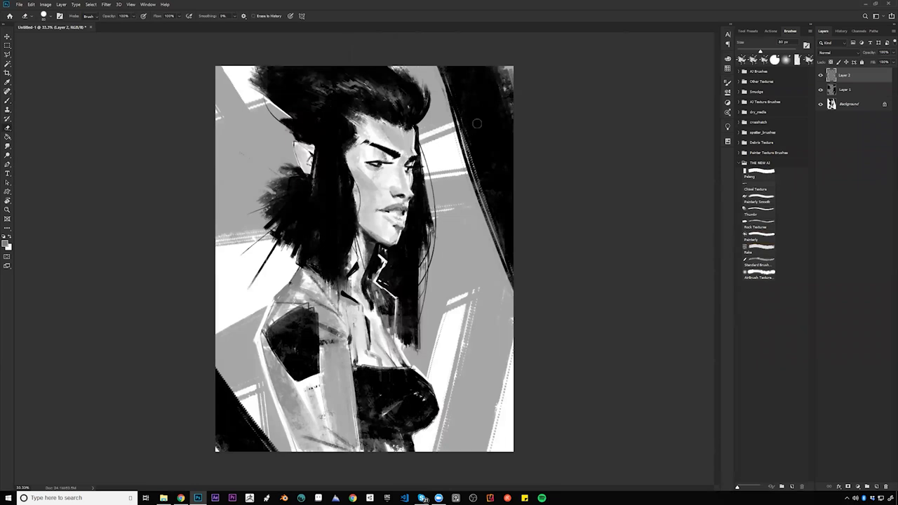
{"action": "key", "text": "b"}
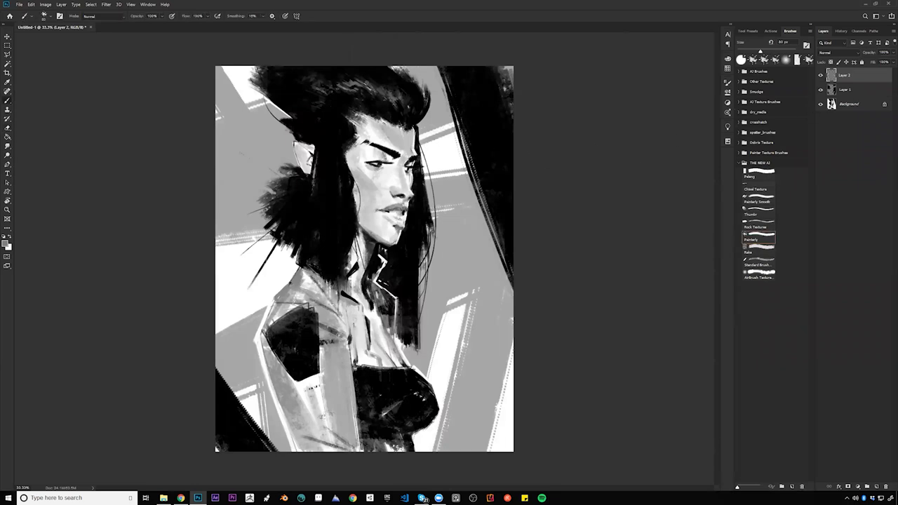
{"action": "key", "text": "bracketleft"}
{"action": "key", "text": "bracketleft"}
{"action": "key", "text": "bracketleft"}
{"action": "key", "text": "bracketleft"}
{"action": "key", "text": "bracketleft"}
{"action": "key", "text": "ctrl+f"}
{"action": "key", "text": "z"}
{"action": "left_click", "coordinate": [392, 186]}
{"action": "key", "text": "b"}
{"action": "key", "text": "bracketleft"}
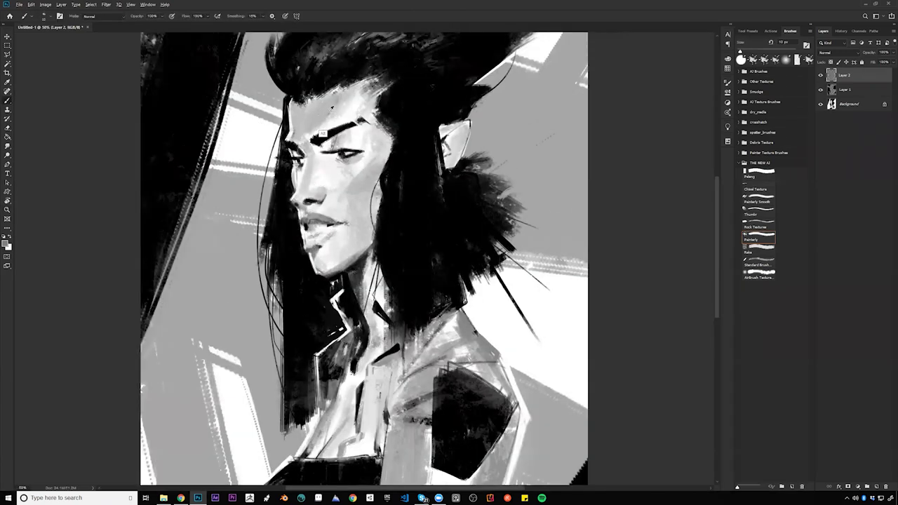
{"action": "key", "text": "bracketright"}
{"action": "key", "text": "bracketright"}
{"action": "left_click", "coordinate": [296, 99], "text": "alt"}
{"action": "left_click_drag", "start_coordinate": [294, 99], "coordinate": [299, 103]}
{"action": "key", "text": "bracketright"}
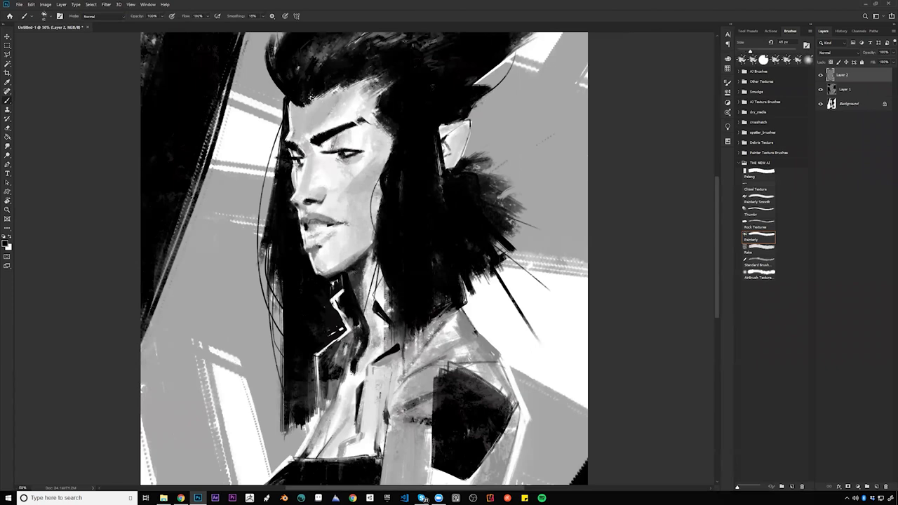
Flip the canvas back, enlarge the brush to 200 px, and paint solid black into the hair beside the forehead
{"action": "key", "text": "ctrl+shift+h"}
{"action": "left_click_drag", "start_coordinate": [386, 187], "coordinate": [341, 250]}
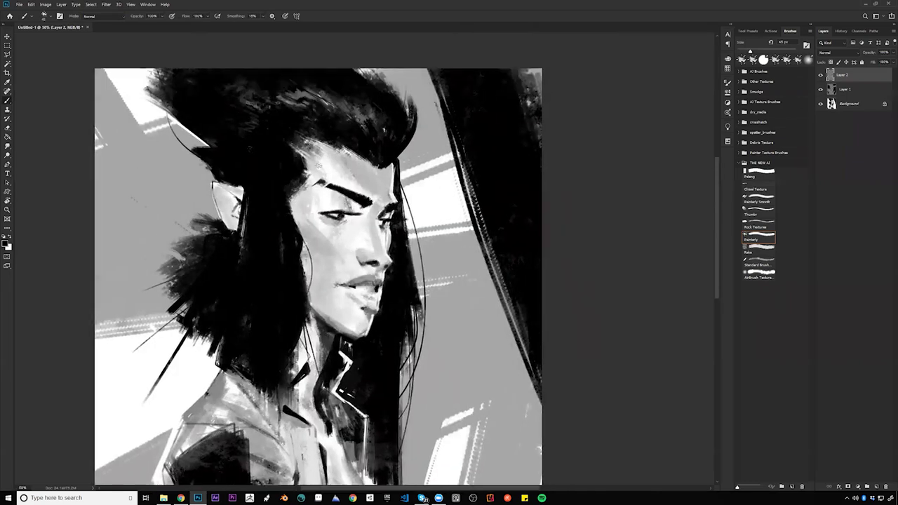
{"action": "key", "text": "bracketright"}
{"action": "key", "text": "bracketright"}
{"action": "key", "text": "bracketright"}
{"action": "key", "text": "bracketright"}
{"action": "key", "text": "bracketright"}
{"action": "key", "text": "bracketright"}
{"action": "key", "text": "bracketright"}
{"action": "key", "text": "bracketright"}
{"action": "key", "text": "bracketright"}
{"action": "key", "text": "bracketright"}
{"action": "left_click_drag", "start_coordinate": [266, 139], "coordinate": [309, 156]}
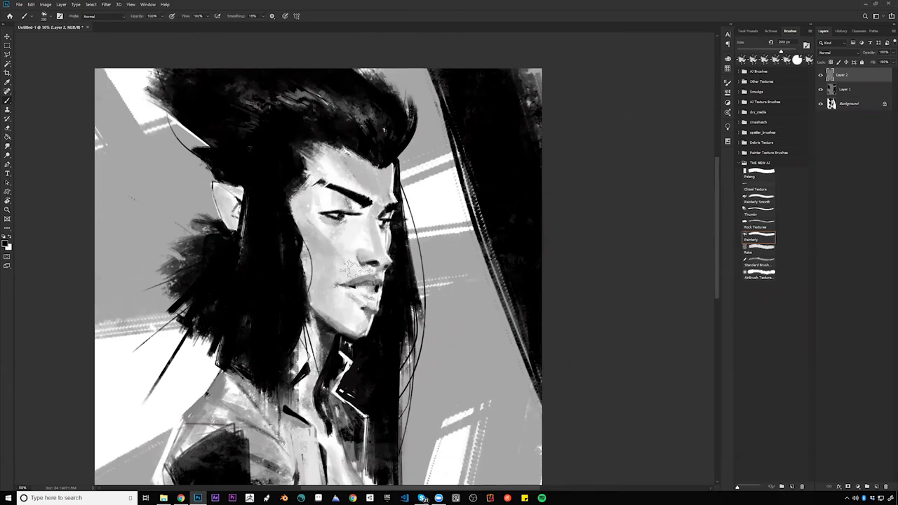
Reduce the brush to 30 px and add black accents between the near eye and brow and along the ear's top edge
{"action": "key", "text": "bracketleft"}
{"action": "key", "text": "bracketleft"}
{"action": "key", "text": "bracketleft"}
{"action": "key", "text": "bracketleft"}
{"action": "key", "text": "bracketleft"}
{"action": "key", "text": "bracketleft"}
{"action": "key", "text": "bracketleft"}
{"action": "key", "text": "bracketleft"}
{"action": "key", "text": "bracketleft"}
{"action": "key", "text": "bracketleft"}
{"action": "key", "text": "bracketleft"}
{"action": "key", "text": "bracketleft"}
{"action": "key", "text": "bracketleft"}
{"action": "mouse_move", "coordinate": [355, 211]}
{"action": "left_mouse_down"}
{"action": "mouse_move", "coordinate": [362, 172]}
{"action": "mouse_move", "coordinate": [366, 192]}
{"action": "left_mouse_up"}
{"action": "left_click_drag", "start_coordinate": [223, 141], "coordinate": [249, 147]}
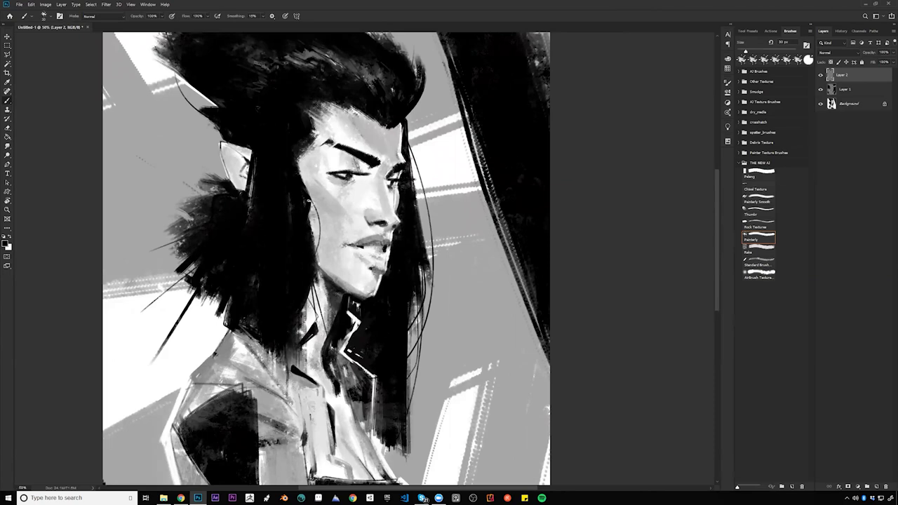
Reduce the brush to 10 px and draw a thin black hair strand curving over the cheek, replacing a thicker attempt
{"action": "left_click_drag", "start_coordinate": [299, 165], "coordinate": [320, 234]}
{"action": "key", "text": "ctrl+z"}
{"action": "key", "text": "bracketleft"}
{"action": "key", "text": "bracketleft"}
{"action": "left_click_drag", "start_coordinate": [302, 172], "coordinate": [320, 270]}
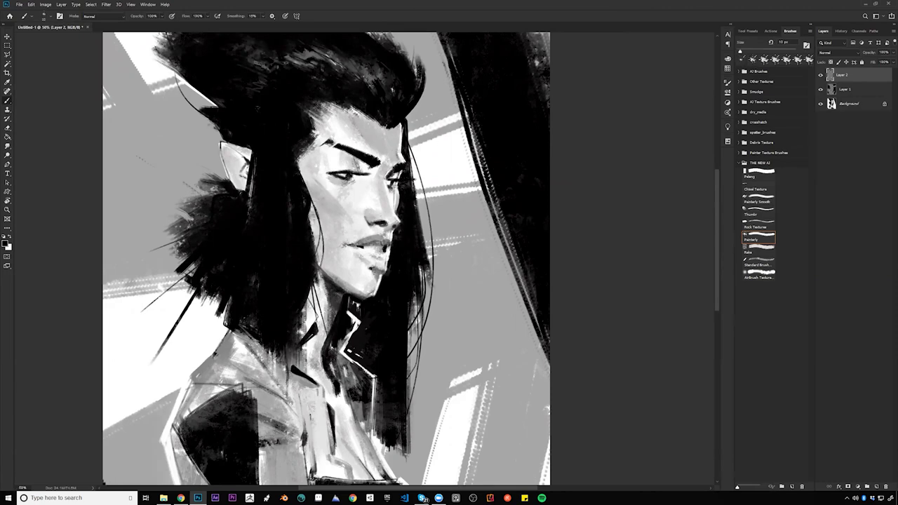
Undo a stray strand beside the far eye, draw thin flyaway hairs off the bun, and flip the canvas
{"action": "left_click_drag", "start_coordinate": [409, 163], "coordinate": [425, 256]}
{"action": "key", "text": "ctrl+z"}
{"action": "left_click_drag", "start_coordinate": [178, 223], "coordinate": [144, 233]}
{"action": "left_click_drag", "start_coordinate": [213, 196], "coordinate": [181, 190]}
{"action": "key", "text": "z"}
{"action": "left_click", "coordinate": [244, 121], "text": "alt"}
{"action": "left_click", "coordinate": [247, 128], "text": "alt"}
{"action": "key", "text": "F2"}
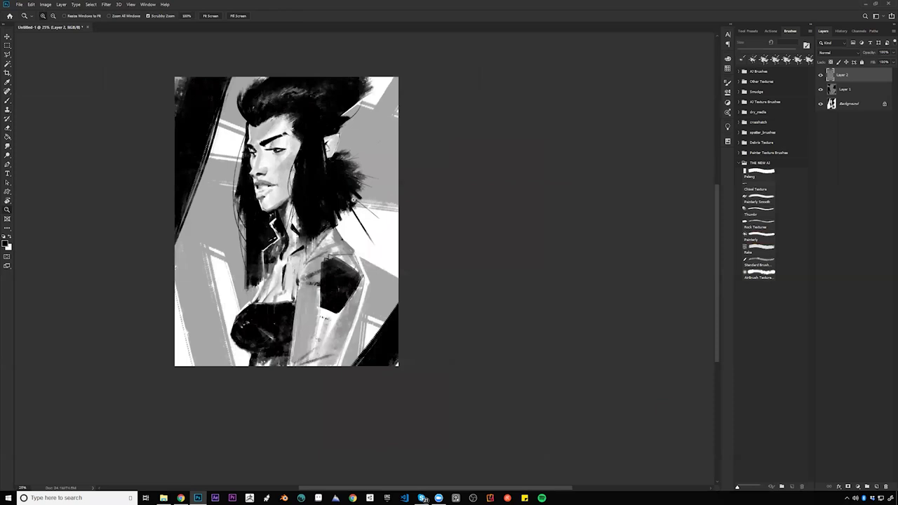
Check the face and collar up close and flip the canvas horizontally
{"action": "left_click", "coordinate": [287, 183]}
{"action": "key", "text": "b"}
{"action": "key", "text": "z"}
{"action": "left_click", "coordinate": [357, 252]}
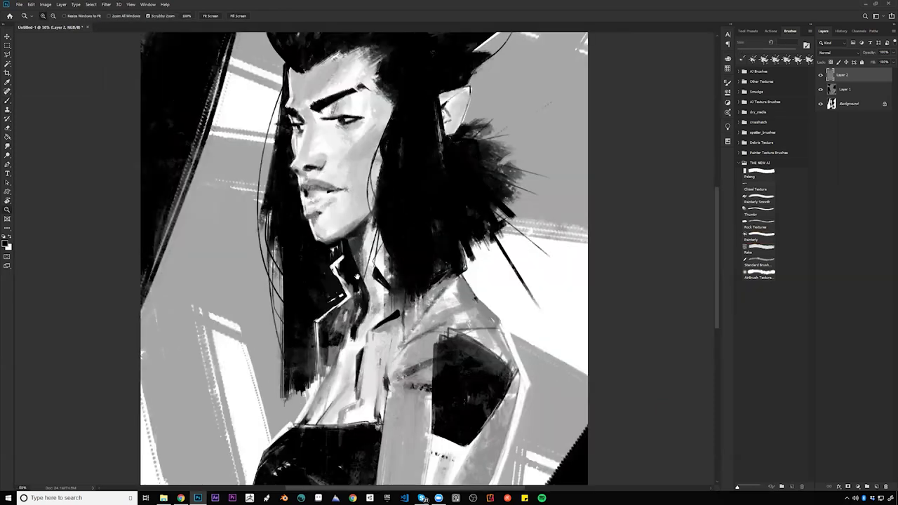
{"action": "left_click_drag", "start_coordinate": [357, 277], "coordinate": [358, 245]}
{"action": "key", "text": "b"}
{"action": "key", "text": "x"}
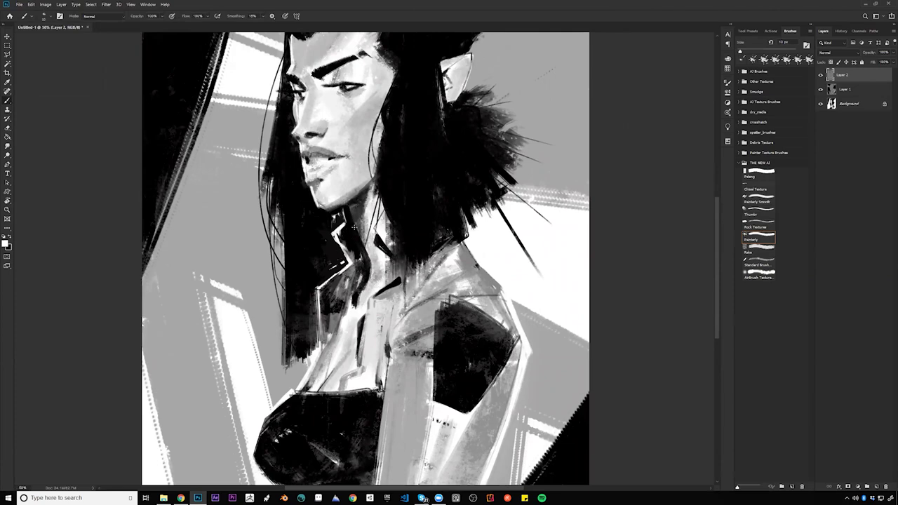
{"action": "key", "text": "z"}
{"action": "left_click", "coordinate": [358, 264], "text": "alt"}
{"action": "left_click", "coordinate": [358, 264], "text": "alt"}
{"action": "key", "text": "ctrl+shift+h"}
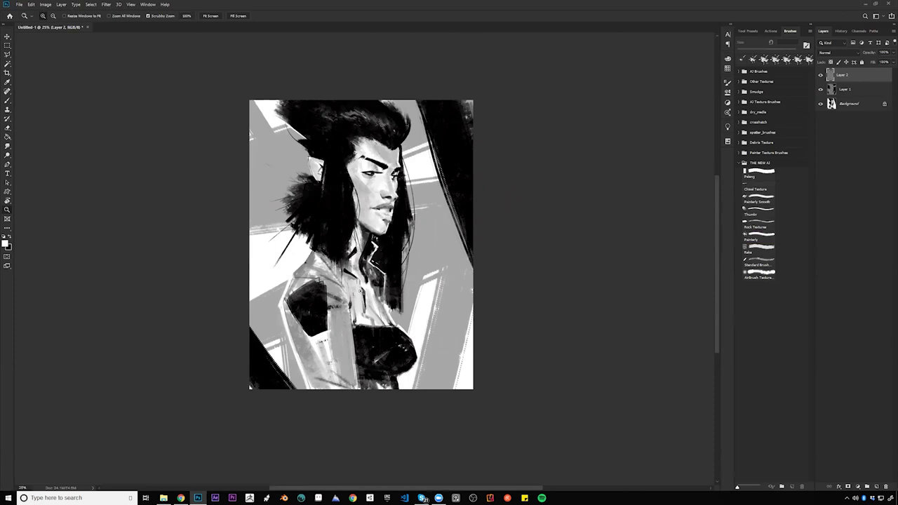
Enlarge the Painterly brush to 150 px, set the colour to black, and shade the forehead grey beneath the hairline
{"action": "key", "text": "b"}
{"action": "key", "text": "z"}
{"action": "left_click", "coordinate": [414, 218]}
{"action": "key", "text": "b"}
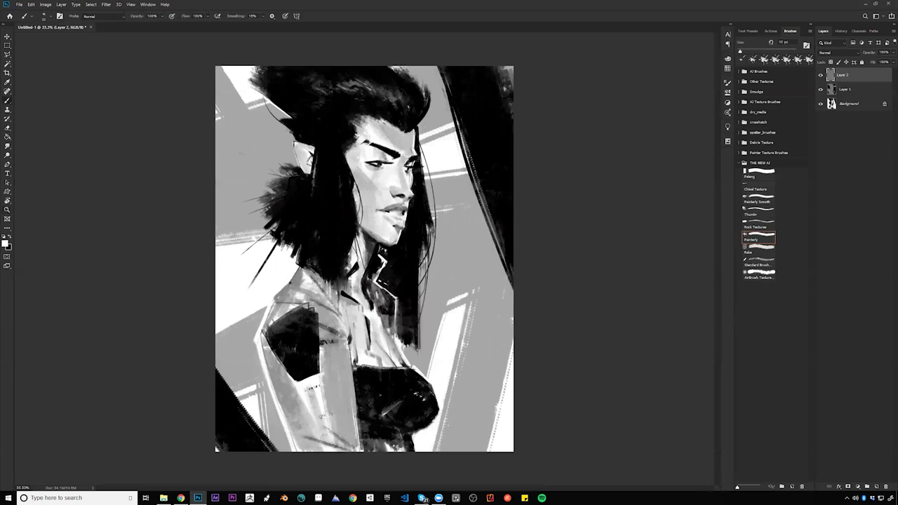
{"action": "key", "text": "bracketright"}
{"action": "key", "text": "x"}
{"action": "key", "text": "bracketright"}
{"action": "key", "text": "]"}
{"action": "key", "text": "]"}
{"action": "key", "text": "]"}
{"action": "key", "text": "]"}
{"action": "key", "text": "]"}
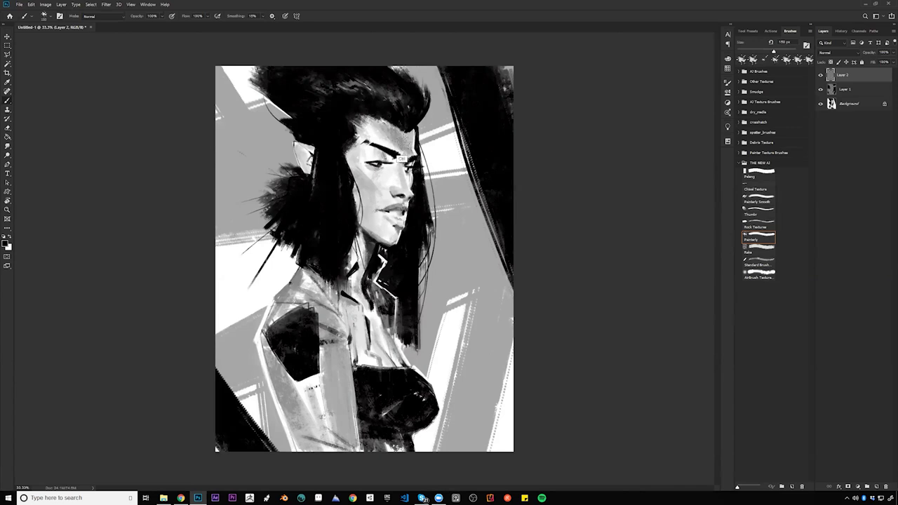
Reduce the brush and blend the forehead shadow above the brow using tones sampled from the skin
{"action": "key", "text": "bracketleft"}
{"action": "key", "text": "bracketleft"}
{"action": "left_click", "coordinate": [396, 139], "text": "alt"}
{"action": "left_click", "coordinate": [398, 138], "text": "alt"}
{"action": "left_click", "coordinate": [396, 136], "text": "alt"}
{"action": "left_click_drag", "start_coordinate": [396, 132], "coordinate": [406, 143]}
Reduce the brush to 25 px and draw thin black strands off the bun and a stroke in the hair beside the collar
{"action": "key", "text": "bracketleft"}
{"action": "key", "text": "bracketleft"}
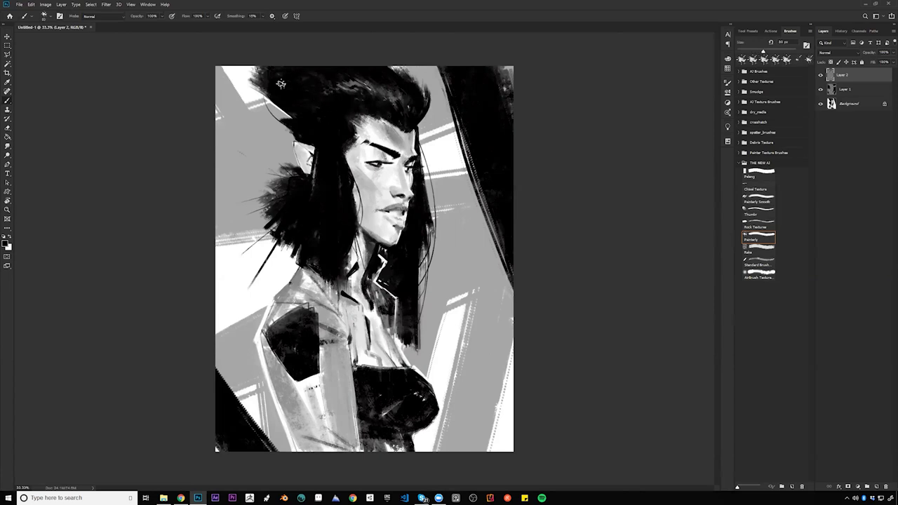
{"action": "key", "text": "bracketleft"}
{"action": "key", "text": "bracketleft"}
{"action": "key", "text": "bracketleft"}
{"action": "key", "text": "bracketleft"}
{"action": "key", "text": "bracketleft"}
{"action": "left_click_drag", "start_coordinate": [279, 187], "coordinate": [256, 191]}
{"action": "left_click_drag", "start_coordinate": [292, 244], "coordinate": [274, 279]}
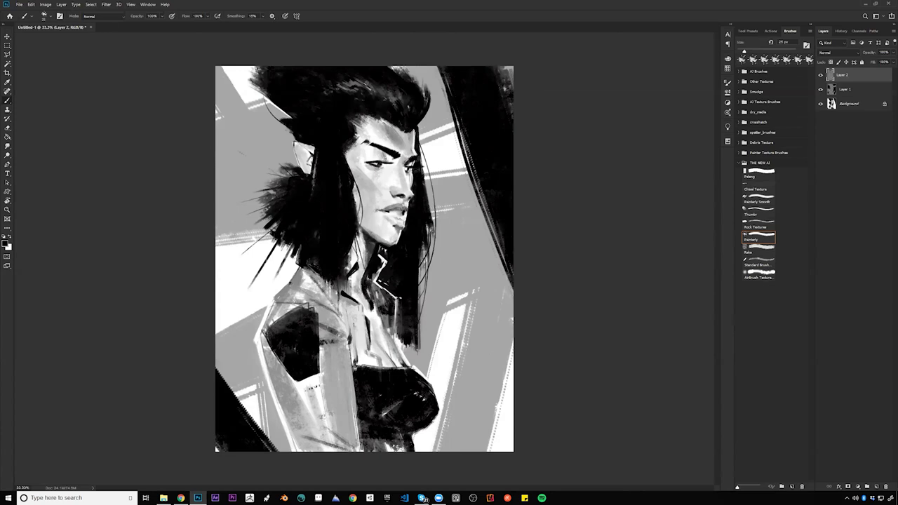
{"action": "left_click_drag", "start_coordinate": [400, 324], "coordinate": [397, 297]}
Enlarge the brush to about 70 px and fill out the black hair beneath the bun and above the shoulder
{"action": "key", "text": "bracketright"}
{"action": "key", "text": "bracketright"}
{"action": "key", "text": "bracketright"}
{"action": "key", "text": "bracketright"}
{"action": "key", "text": "bracketright"}
{"action": "key", "text": "bracketright"}
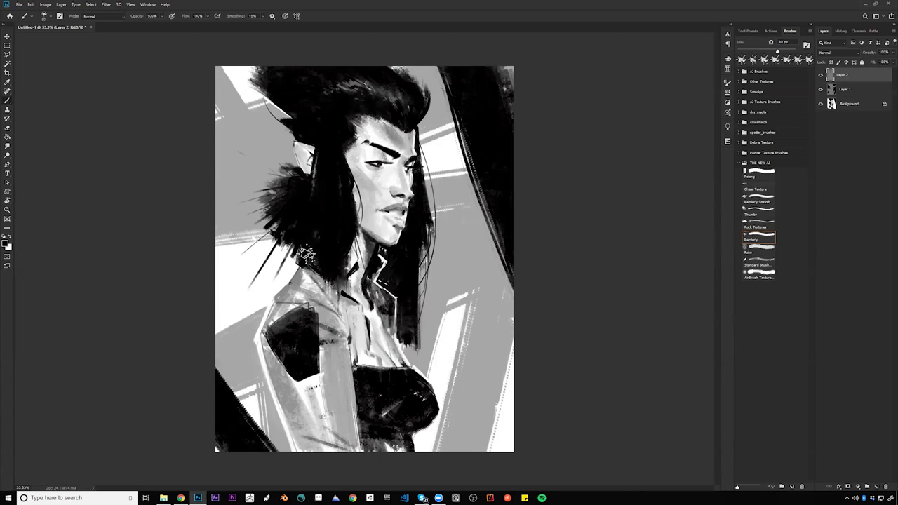
{"action": "key", "text": "bracketleft"}
{"action": "key", "text": "bracketleft"}
{"action": "key", "text": "bracketleft"}
{"action": "key", "text": "bracketright"}
{"action": "key", "text": "bracketright"}
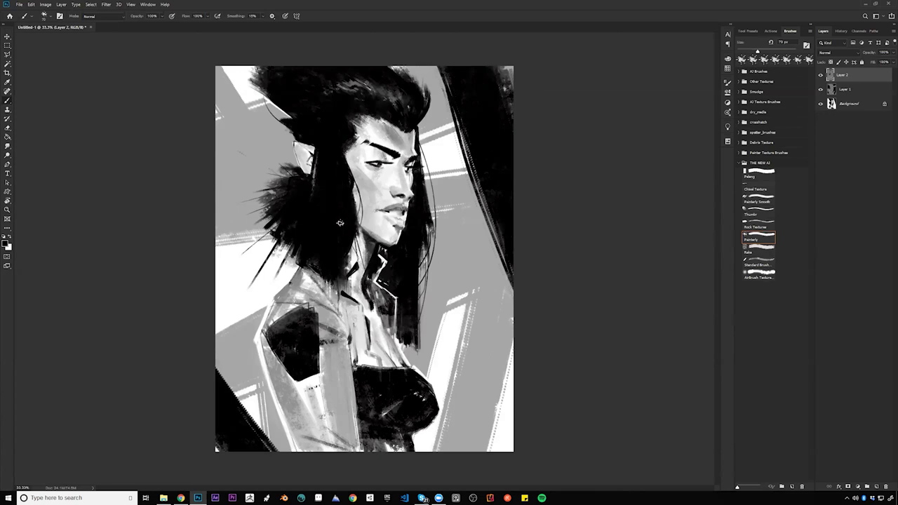
{"action": "key", "text": "bracketright"}
Reduce the brush to 20 px for fine black detail along the hair edges
{"action": "key", "text": "bracketleft"}
{"action": "key", "text": "bracketleft"}
{"action": "key", "text": "bracketleft"}
{"action": "key", "text": "bracketleft"}
{"action": "key", "text": "bracketleft"}
{"action": "key", "text": "bracketleft"}
{"action": "key", "text": "bracketleft"}
{"action": "key", "text": "bracketleft"}
{"action": "key", "text": "bracketleft"}
{"action": "key", "text": "bracketleft"}
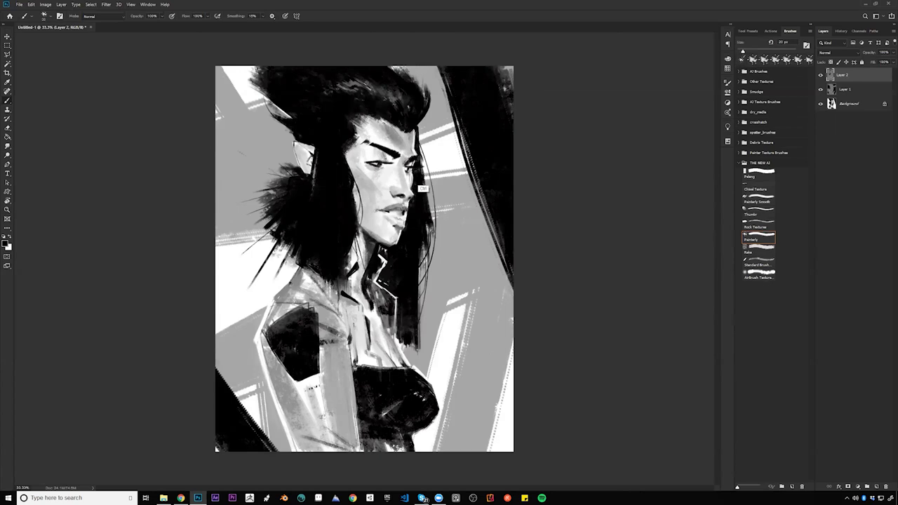
Undo the last stroke and paint thin black hair strands beside the face, behind the neck and over the jacket's shoulder
{"action": "key", "text": "bracketleft"}
{"action": "key", "text": "ctrl+z"}
{"action": "left_click_drag", "start_coordinate": [434, 197], "coordinate": [420, 279]}
{"action": "key", "text": "bracketright"}
{"action": "left_click_drag", "start_coordinate": [285, 244], "coordinate": [248, 289]}
{"action": "key", "text": "bracketright"}
{"action": "mouse_move", "coordinate": [298, 265]}
{"action": "left_mouse_down"}
{"action": "mouse_move", "coordinate": [295, 285]}
{"action": "mouse_move", "coordinate": [340, 310]}
{"action": "left_mouse_up"}
Touch up the collar edge below the chin with a fine 10 px black brush stroke
{"action": "key", "text": "bracketleft"}
{"action": "key", "text": "bracketleft"}
{"action": "key", "text": "bracketleft"}
{"action": "key", "text": "bracketleft"}
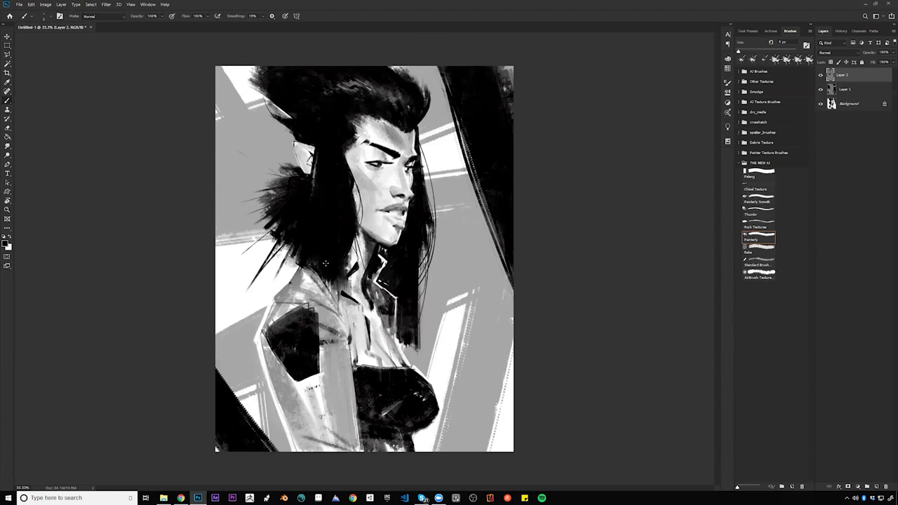
{"action": "key", "text": "bracketright"}
{"action": "key", "text": "bracketright"}
{"action": "key", "text": "bracketright"}
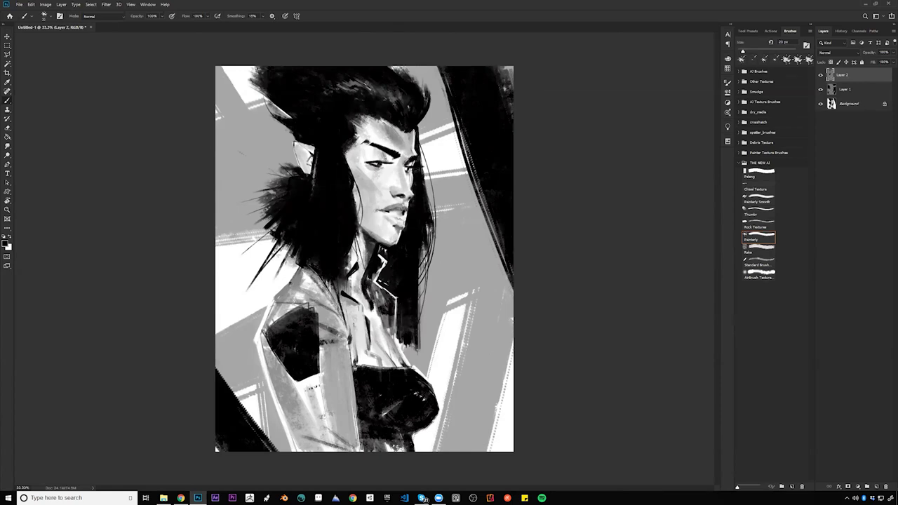
{"action": "key", "text": "bracketleft"}
{"action": "key", "text": "bracketleft"}
{"action": "left_click_drag", "start_coordinate": [385, 279], "coordinate": [375, 271]}
Flip the canvas horizontally and add small black strokes along the lower and upper edges of the dark top
{"action": "key", "text": "ctrl+shift+h"}
{"action": "key", "text": "z"}
{"action": "left_click", "coordinate": [356, 280]}
{"action": "left_click", "coordinate": [355, 301], "text": "alt"}
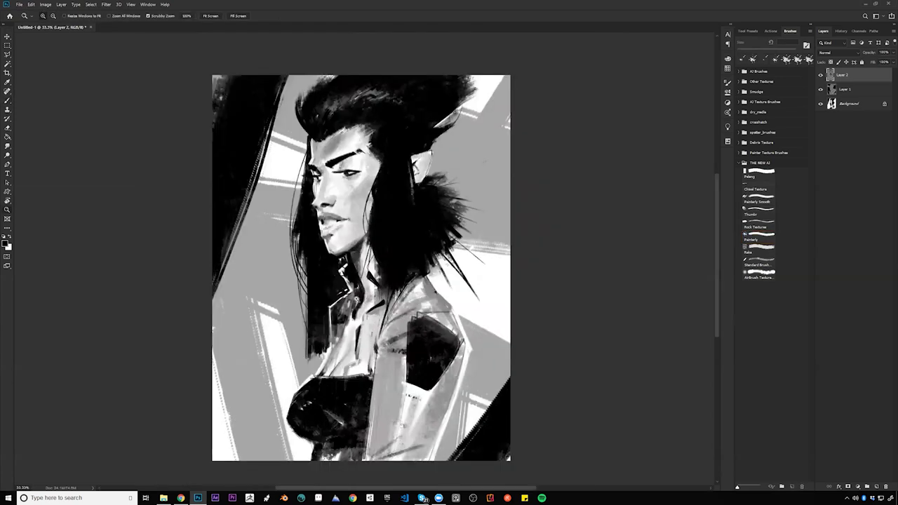
{"action": "mouse_move", "coordinate": [374, 249]}
{"action": "left_mouse_down"}
{"action": "mouse_move", "coordinate": [394, 163]}
{"action": "mouse_move", "coordinate": [399, 203]}
{"action": "left_mouse_up"}
{"action": "key", "text": "b"}
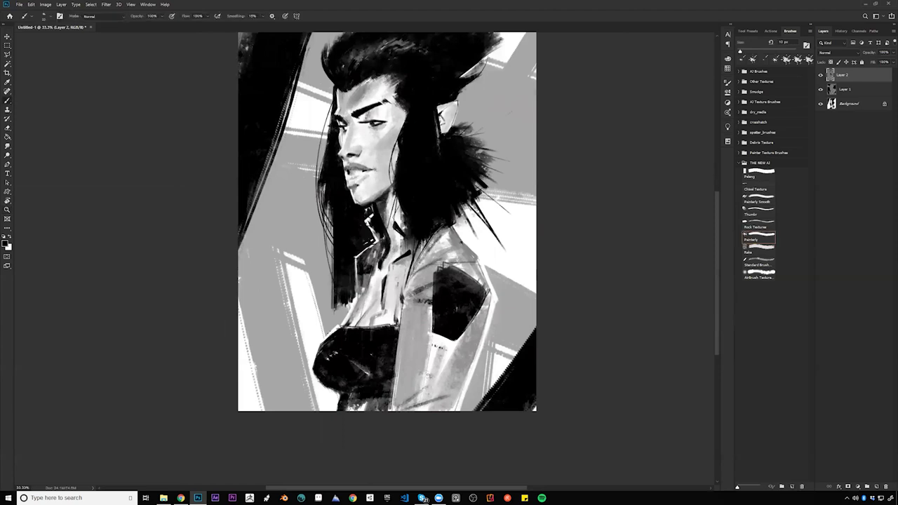
{"action": "key", "text": "x"}
{"action": "key", "text": "bracketright"}
{"action": "key", "text": "bracketright"}
{"action": "key", "text": "x"}
{"action": "left_click_drag", "start_coordinate": [347, 393], "coordinate": [340, 396]}
{"action": "left_click_drag", "start_coordinate": [409, 336], "coordinate": [395, 356]}
Enlarge the brush considerably and paint a broad black stroke across the dark top
{"action": "key", "text": "bracketright"}
{"action": "key", "text": "bracketright"}
{"action": "key", "text": "bracketright"}
{"action": "key", "text": "bracketright"}
{"action": "key", "text": "bracketright"}
{"action": "key", "text": "bracketright"}
{"action": "key", "text": "bracketright"}
{"action": "key", "text": "bracketright"}
{"action": "key", "text": "bracketright"}
{"action": "left_click_drag", "start_coordinate": [332, 353], "coordinate": [373, 357]}
Sample a mid grey from the jacket and paint the lapel area beside the chest as a flat grey shape
{"action": "left_click", "coordinate": [411, 307], "text": "alt"}
{"action": "key", "text": "bracketleft"}
{"action": "key", "text": "bracketleft"}
{"action": "mouse_move", "coordinate": [380, 294]}
{"action": "left_mouse_down"}
{"action": "mouse_move", "coordinate": [375, 342]}
{"action": "mouse_move", "coordinate": [389, 295]}
{"action": "left_mouse_up"}
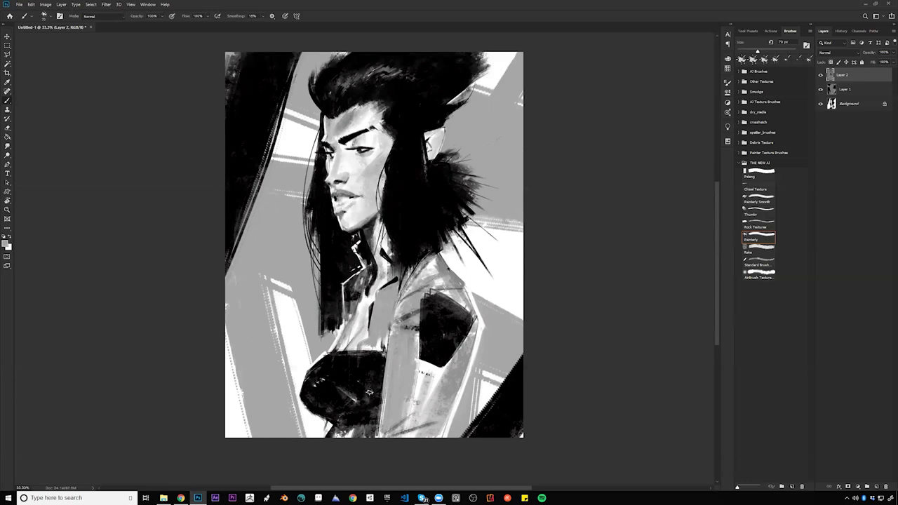
Lower the fill of Layer 1 to lighten the grey background shapes, and flip the canvas horizontally
{"action": "left_click", "coordinate": [870, 89]}
{"action": "left_click_drag", "start_coordinate": [872, 62], "coordinate": [861, 63]}
{"action": "key", "text": "z"}
{"action": "left_click", "coordinate": [435, 271], "text": "alt"}
{"action": "left_click", "coordinate": [436, 272], "text": "alt"}
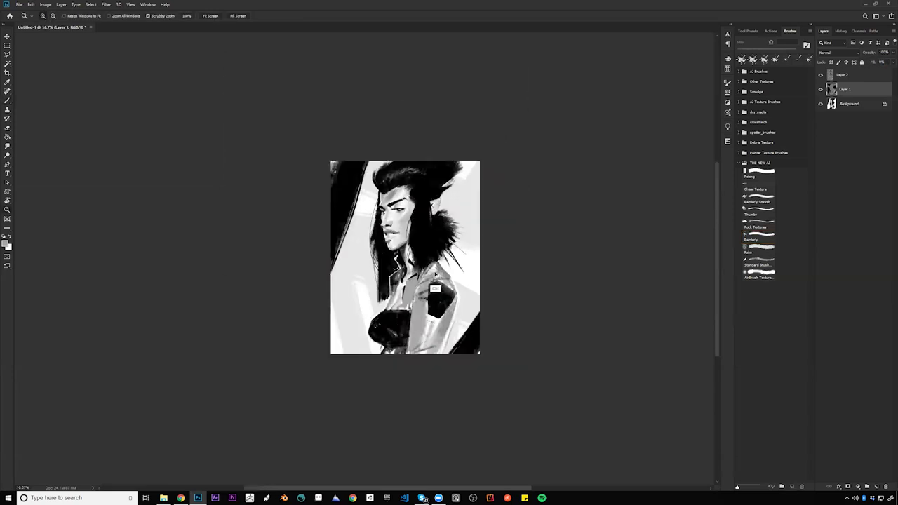
{"action": "key", "text": "ctrl+shift+h"}
{"action": "left_click", "coordinate": [398, 253]}
{"action": "left_click", "coordinate": [399, 186]}
{"action": "key", "text": "b"}
Create a merged layer above Layer 2 and paint sampled grey over the forehead's hairline and the cheek beside the nose
{"action": "left_click", "coordinate": [851, 80]}
{"action": "key", "text": "ctrl+shift+alt+n"}
{"action": "left_click", "coordinate": [392, 132], "text": "alt"}
{"action": "left_click", "coordinate": [389, 131], "text": "alt"}
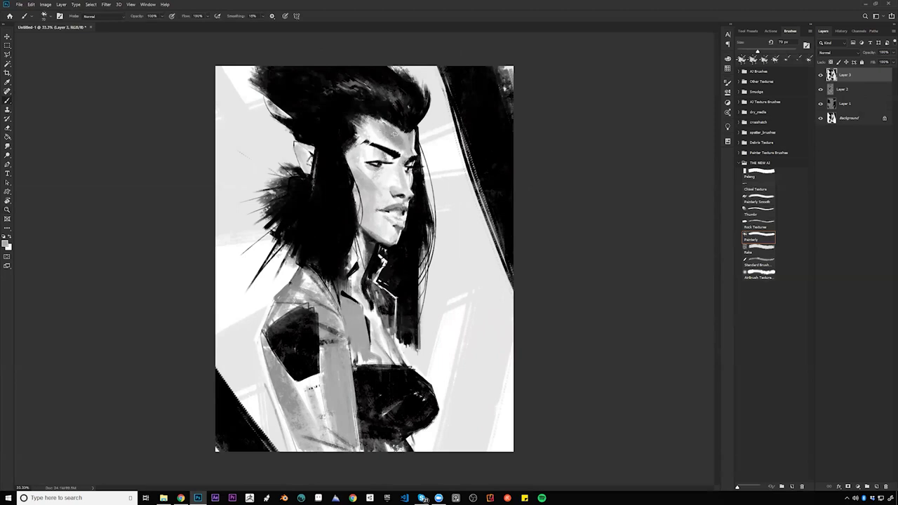
{"action": "left_click_drag", "start_coordinate": [396, 129], "coordinate": [414, 143]}
{"action": "left_click_drag", "start_coordinate": [395, 173], "coordinate": [398, 186]}
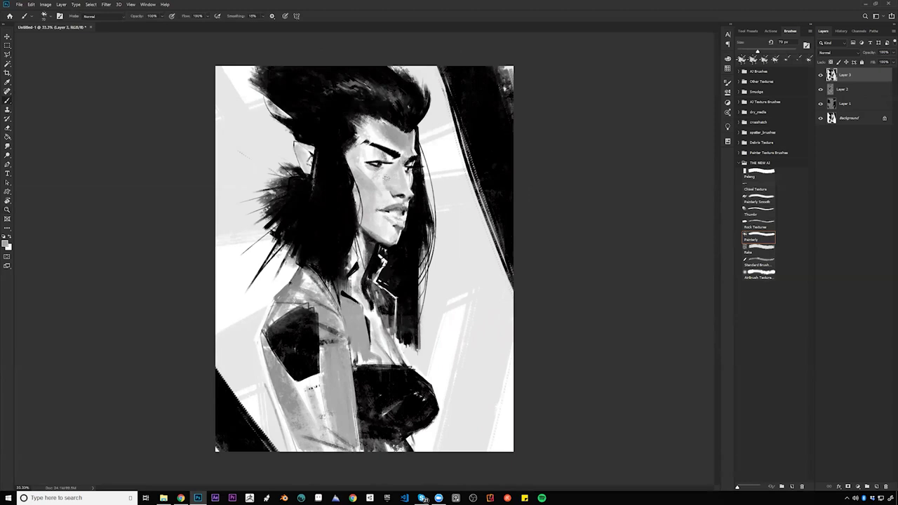
Enlarge the brush to 90 px, shade the cheek and chin in grey, and darken the neck beside the hair
{"action": "key", "text": "bracketright"}
{"action": "key", "text": "bracketright"}
{"action": "mouse_move", "coordinate": [389, 171]}
{"action": "left_mouse_down"}
{"action": "mouse_move", "coordinate": [372, 184]}
{"action": "mouse_move", "coordinate": [364, 174]}
{"action": "mouse_move", "coordinate": [372, 201]}
{"action": "mouse_move", "coordinate": [390, 188]}
{"action": "left_mouse_up"}
{"action": "mouse_move", "coordinate": [379, 218]}
{"action": "left_mouse_down"}
{"action": "mouse_move", "coordinate": [391, 200]}
{"action": "mouse_move", "coordinate": [390, 236]}
{"action": "left_mouse_up"}
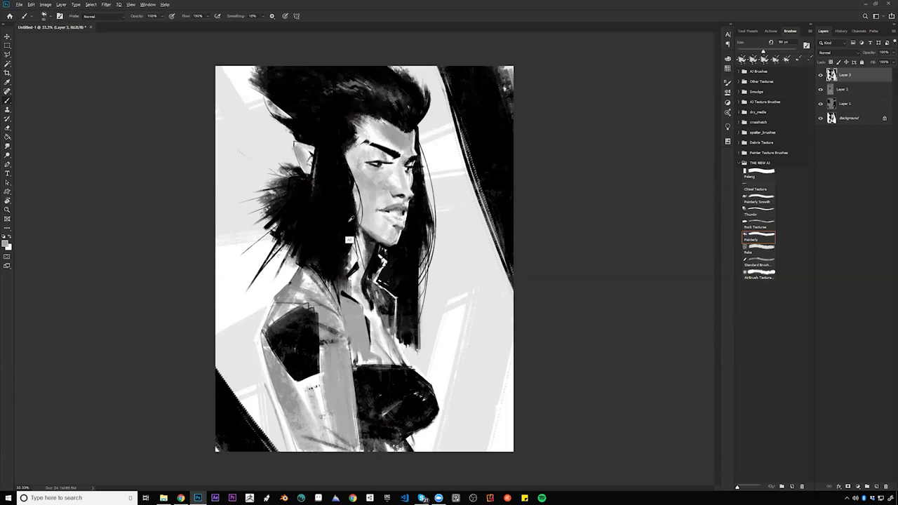
{"action": "left_click_drag", "start_coordinate": [360, 234], "coordinate": [351, 268]}
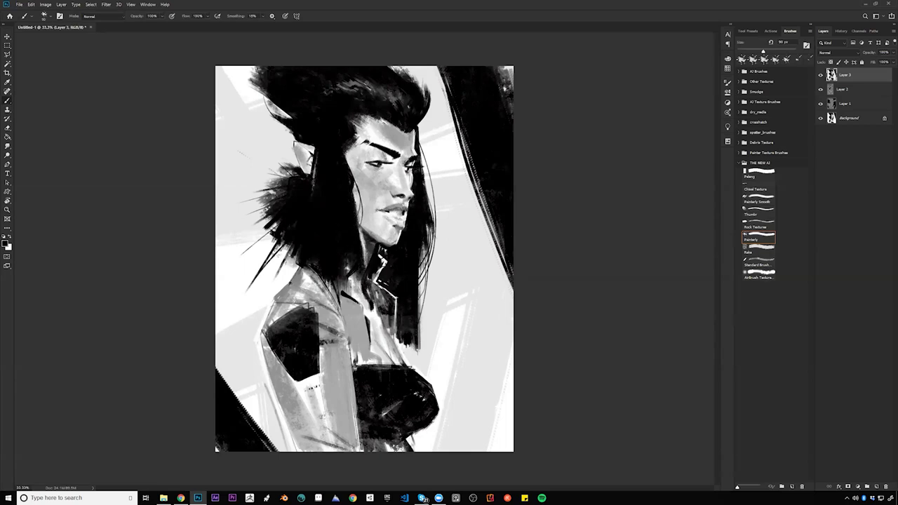
Flip the canvas horizontally and extend the black hair in front of the neck, at the front crest and above the ear
{"action": "key", "text": "z"}
{"action": "left_click", "coordinate": [397, 278], "text": "alt"}
{"action": "left_click", "coordinate": [402, 282], "text": "alt"}
{"action": "left_click", "coordinate": [402, 286], "text": "alt"}
{"action": "left_click", "coordinate": [402, 291], "text": "alt"}
{"action": "key", "text": "ctrl+shift+h"}
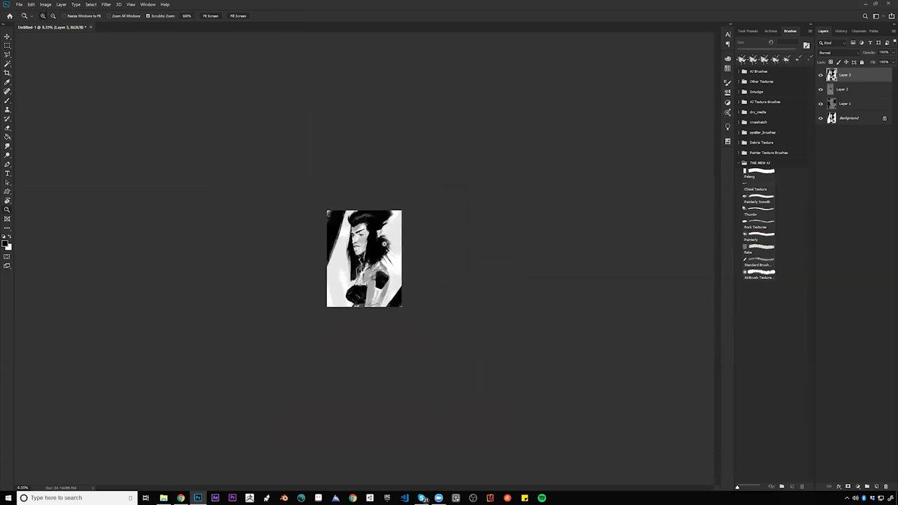
{"action": "left_click", "coordinate": [381, 242]}
{"action": "left_click", "coordinate": [383, 244]}
{"action": "left_click", "coordinate": [382, 244]}
{"action": "key", "text": "b"}
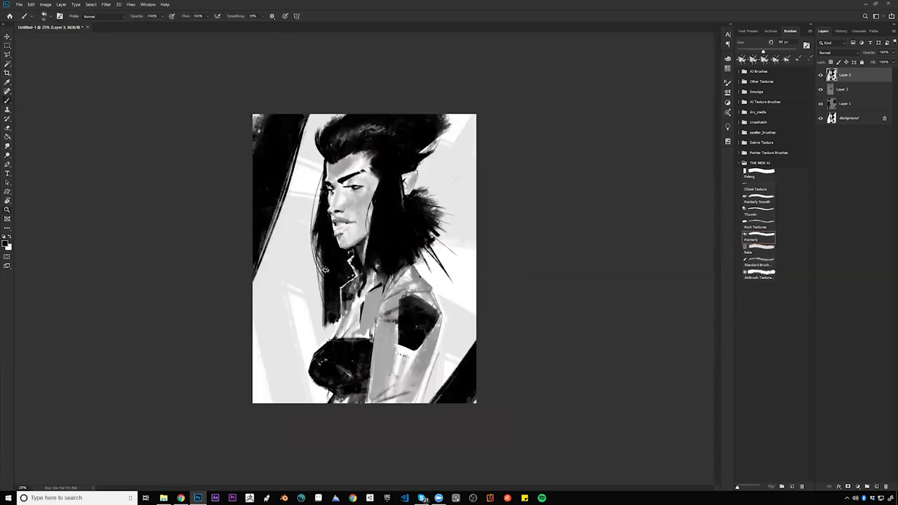
{"action": "left_click_drag", "start_coordinate": [326, 312], "coordinate": [323, 260]}
{"action": "mouse_move", "coordinate": [315, 150]}
{"action": "left_mouse_down"}
{"action": "mouse_move", "coordinate": [315, 137]}
{"action": "mouse_move", "coordinate": [344, 114]}
{"action": "left_mouse_up"}
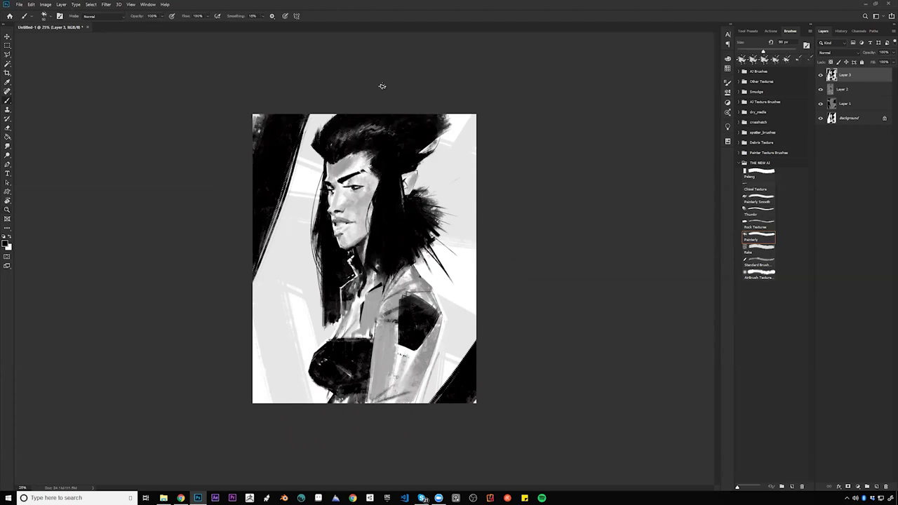
{"action": "left_click_drag", "start_coordinate": [424, 152], "coordinate": [446, 145]}
Reduce the brush to 15 px and paint thin light strands running from the temple into the hairline
{"action": "key", "text": "ctrl+plus"}
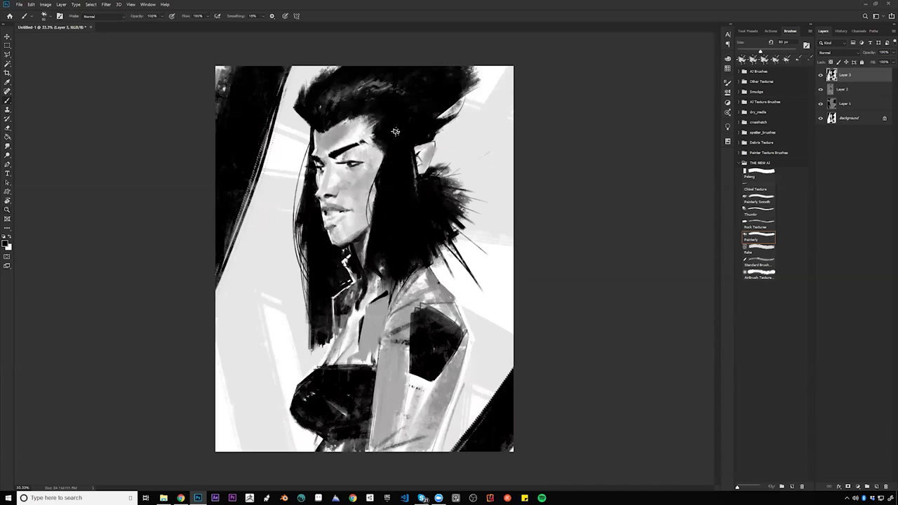
{"action": "key", "text": "bracketleft"}
{"action": "key", "text": "bracketleft"}
{"action": "key", "text": "bracketleft"}
{"action": "key", "text": "bracketleft"}
{"action": "key", "text": "bracketleft"}
{"action": "key", "text": "bracketleft"}
{"action": "key", "text": "bracketleft"}
{"action": "left_click_drag", "start_coordinate": [373, 130], "coordinate": [388, 124]}
Flip the canvas horizontally, sample the dark tone near the temple and paint a hair strand along the jaw and neck
{"action": "key", "text": "F2"}
{"action": "left_click", "coordinate": [368, 127], "text": "alt"}
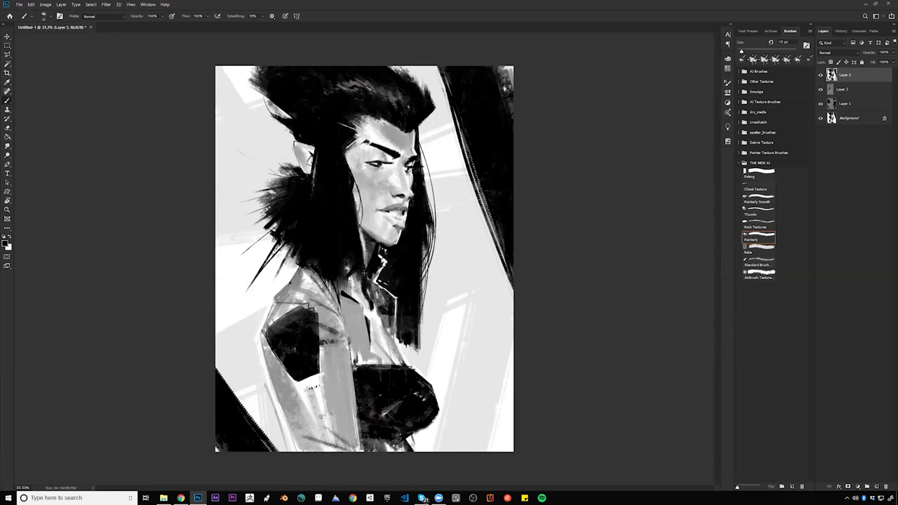
{"action": "left_click_drag", "start_coordinate": [358, 200], "coordinate": [367, 270]}
Darken the upper eyelid of the near eye with a 25 px black brush
{"action": "left_click", "coordinate": [365, 169], "text": "ctrl"}
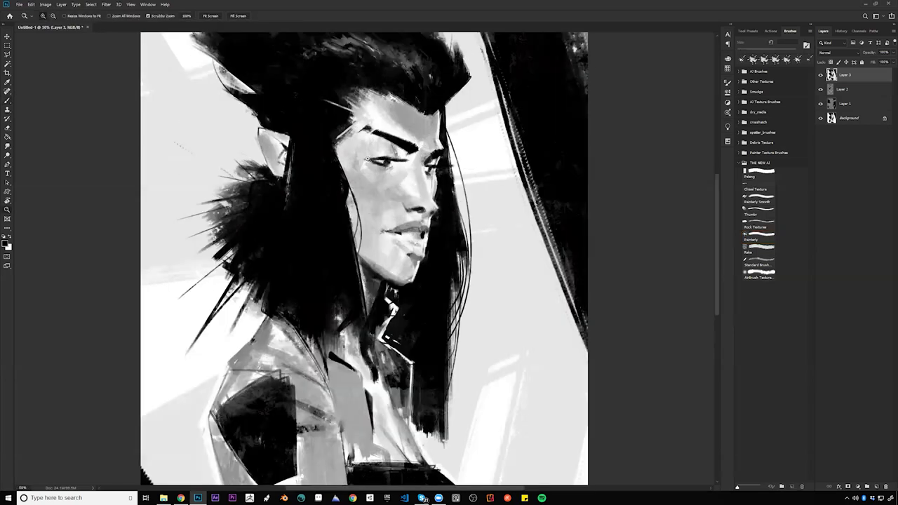
{"action": "key", "text": "bracketright"}
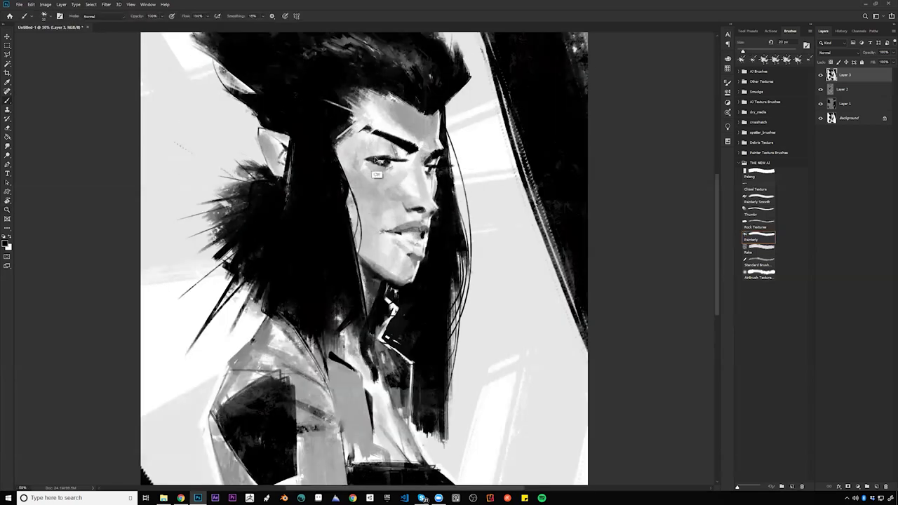
{"action": "key", "text": "bracketright"}
{"action": "left_click_drag", "start_coordinate": [366, 160], "coordinate": [397, 155]}
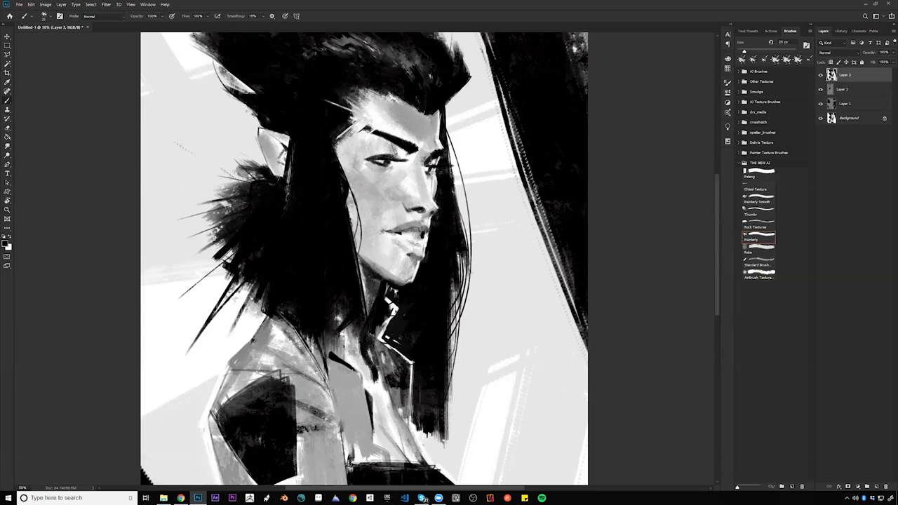
Refine the near eye with a fine 10 px brush, alternating between black and white
{"action": "key", "text": "z"}
{"action": "left_click", "coordinate": [428, 210], "text": "alt"}
{"action": "left_click", "coordinate": [428, 210], "text": "alt"}
{"action": "left_click", "coordinate": [428, 211], "text": "alt"}
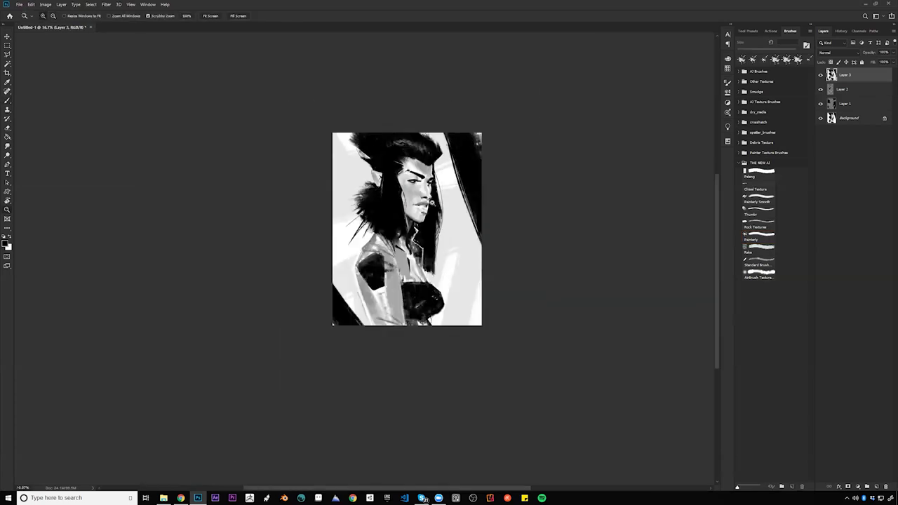
{"action": "left_click", "coordinate": [429, 210]}
{"action": "left_click", "coordinate": [429, 210]}
{"action": "left_click", "coordinate": [429, 210]}
{"action": "key", "text": "b"}
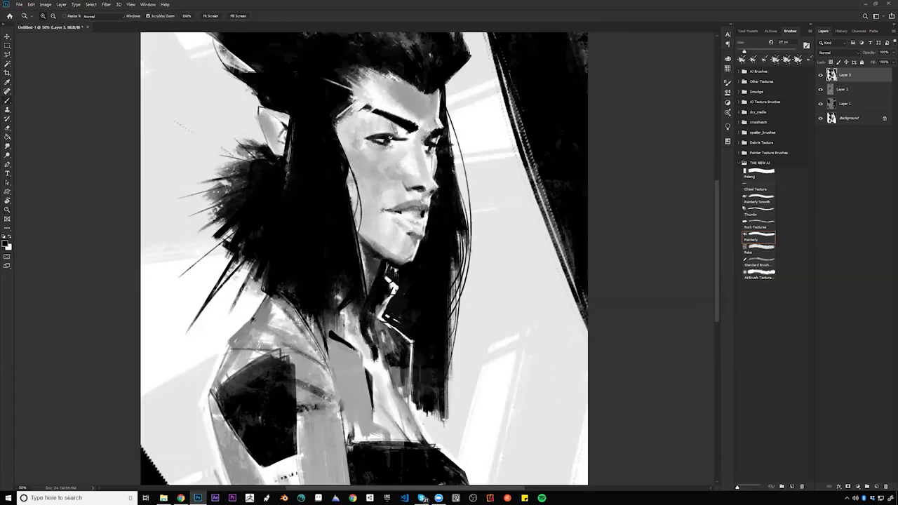
{"action": "left_click", "coordinate": [390, 143]}
{"action": "key", "text": "b"}
{"action": "key", "text": "bracketleft"}
{"action": "key", "text": "bracketleft"}
{"action": "key", "text": "bracketleft"}
{"action": "key", "text": "bracketleft"}
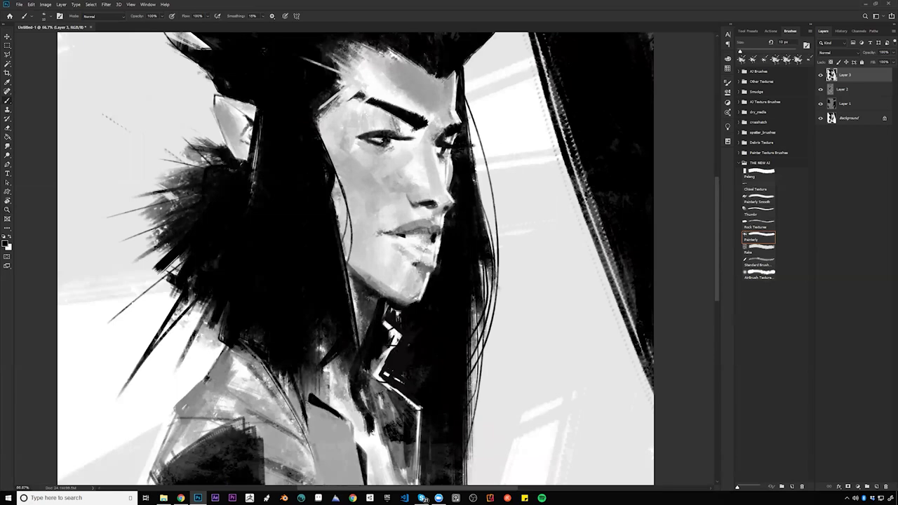
{"action": "key", "text": "x"}
{"action": "key", "text": "x"}
{"action": "key", "text": "x"}
{"action": "key", "text": "x"}
{"action": "key", "text": "x"}
Flip the canvas horizontally and touch up the near eye's lines in black with the fine brush
{"action": "left_click", "coordinate": [453, 216], "text": "alt"}
{"action": "left_click", "coordinate": [452, 215], "text": "alt"}
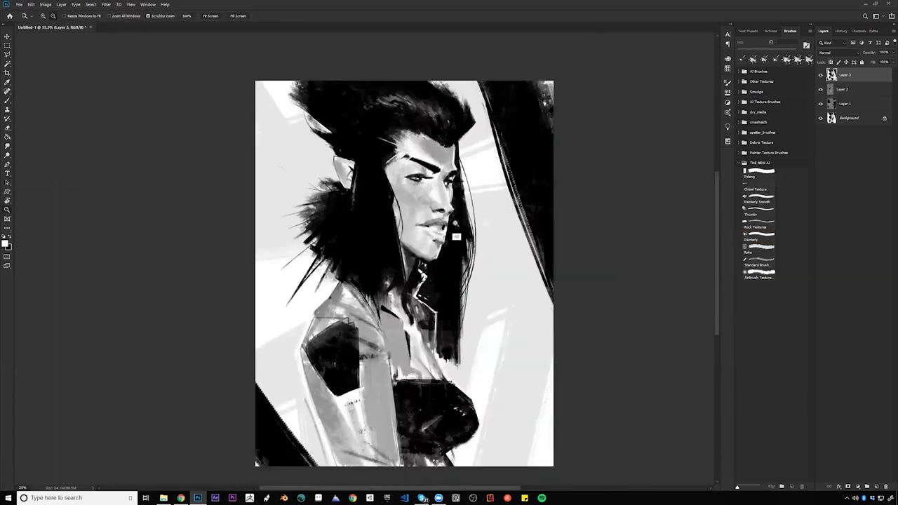
{"action": "left_click", "coordinate": [456, 224], "text": "alt"}
{"action": "key", "text": "ctrl+shift+h"}
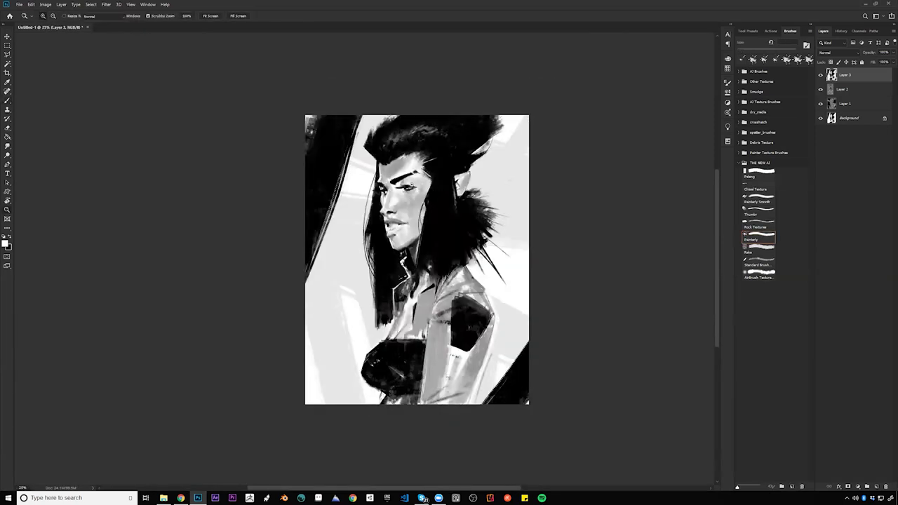
{"action": "left_click", "coordinate": [410, 183], "text": "ctrl"}
{"action": "left_click", "coordinate": [410, 181], "text": "ctrl"}
{"action": "left_click", "coordinate": [410, 178], "text": "ctrl"}
{"action": "key", "text": "x"}
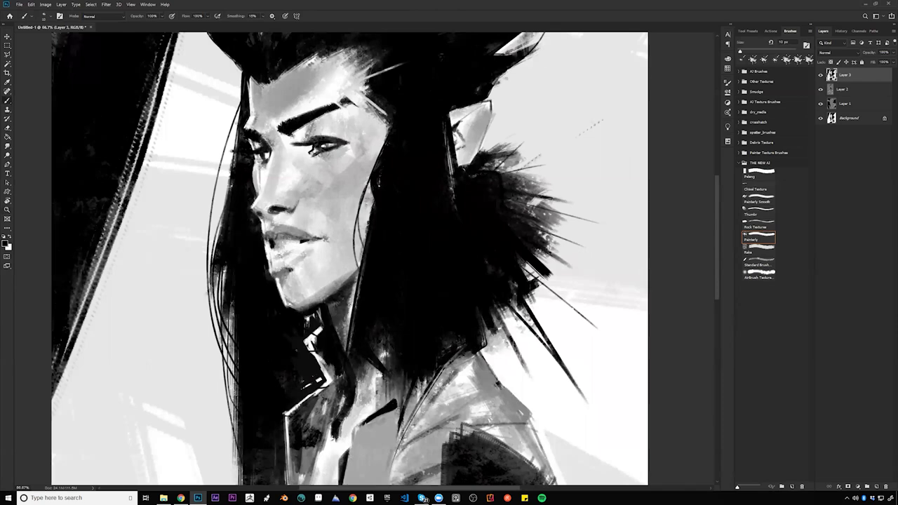
{"action": "left_click_drag", "start_coordinate": [570, 295], "coordinate": [653, 295]}
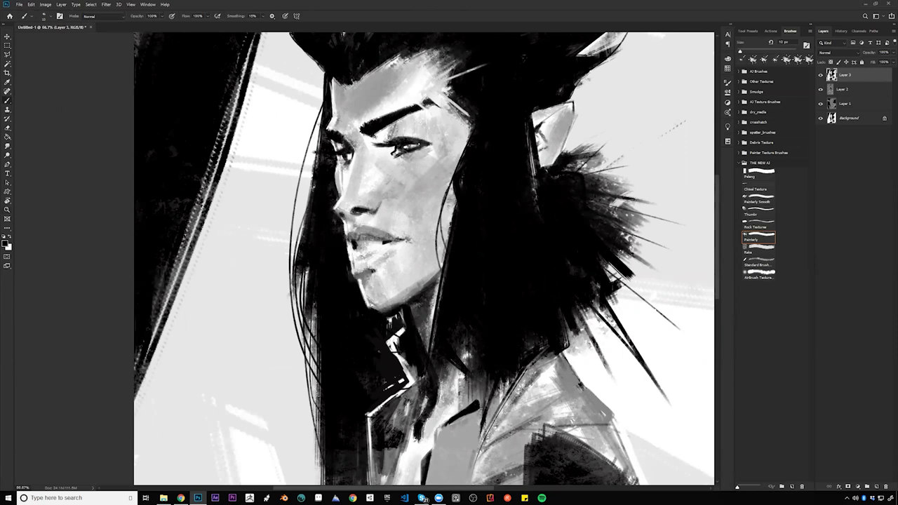
Flip the canvas horizontally and darken the near eye's iris and lower lid with a slightly larger black brush
{"action": "left_click", "coordinate": [423, 167], "text": "alt"}
{"action": "left_click", "coordinate": [423, 168], "text": "alt"}
{"action": "left_click", "coordinate": [423, 167], "text": "alt"}
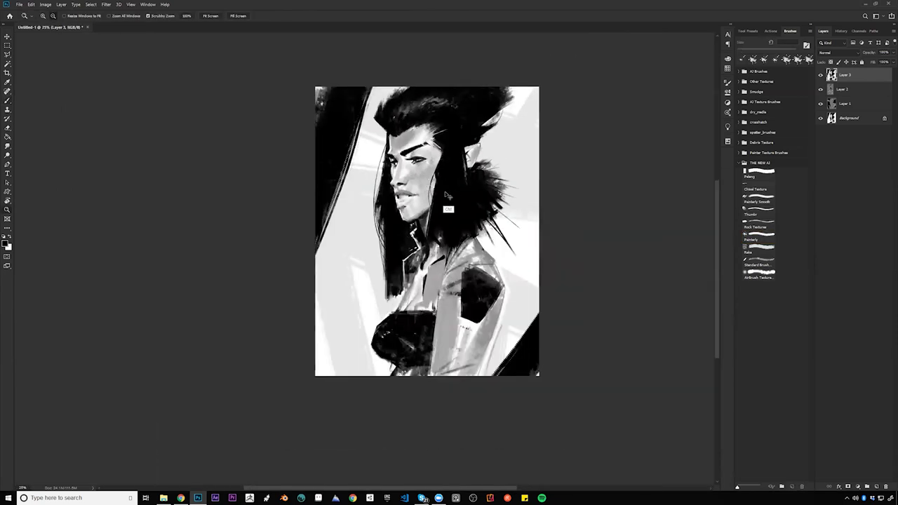
{"action": "key", "text": "ctrl+shift+h"}
{"action": "key", "text": "ctrl+plus"}
{"action": "key", "text": "ctrl+plus"}
{"action": "key", "text": "b"}
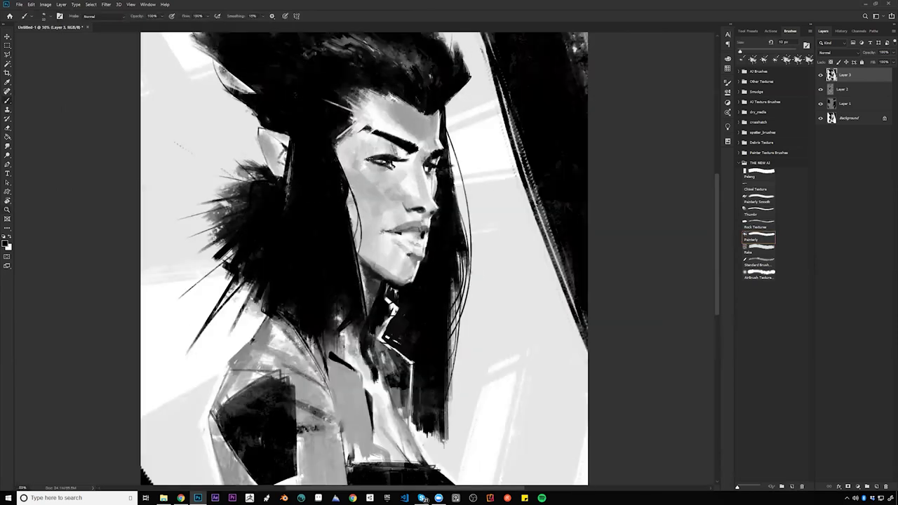
{"action": "key", "text": "bracketright"}
{"action": "left_click_drag", "start_coordinate": [375, 160], "coordinate": [397, 164]}
{"action": "key", "text": "bracketright"}
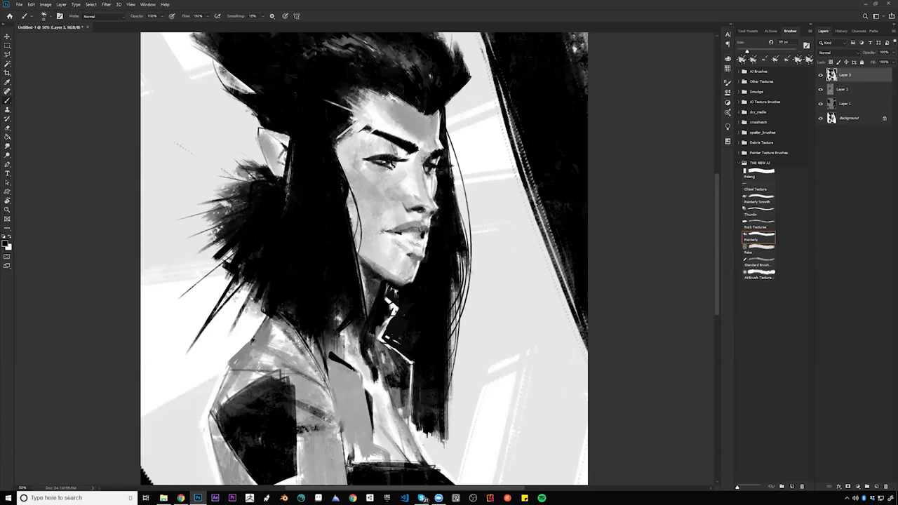
Flip the canvas horizontally and blend greys sampled from the face around the eyes and the bridge of the nose
{"action": "left_click", "coordinate": [431, 222], "text": "ctrl+alt"}
{"action": "left_click", "coordinate": [430, 225], "text": "ctrl+alt"}
{"action": "left_click", "coordinate": [429, 229], "text": "ctrl+alt"}
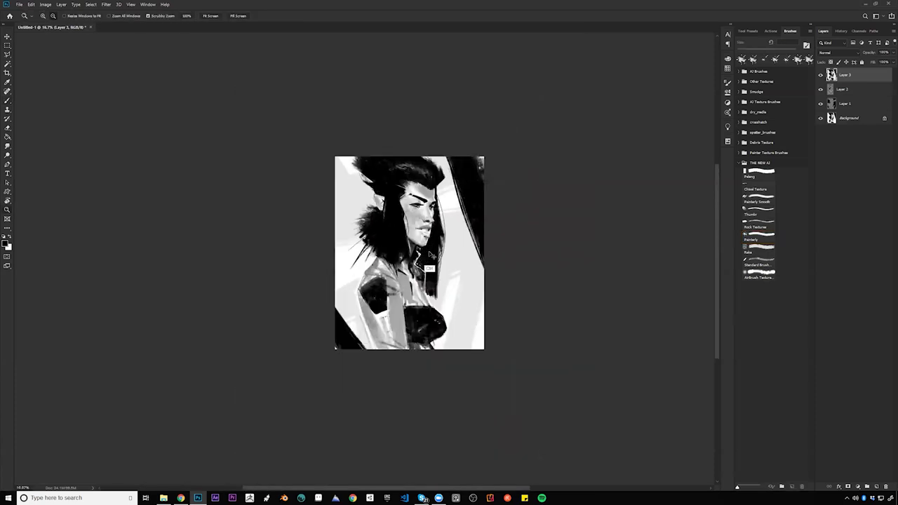
{"action": "key", "text": "ctrl+shift+h"}
{"action": "left_click", "coordinate": [418, 214], "text": "ctrl"}
{"action": "left_click", "coordinate": [417, 210], "text": "ctrl"}
{"action": "key", "text": "ctrl+plus"}
{"action": "key", "text": "b"}
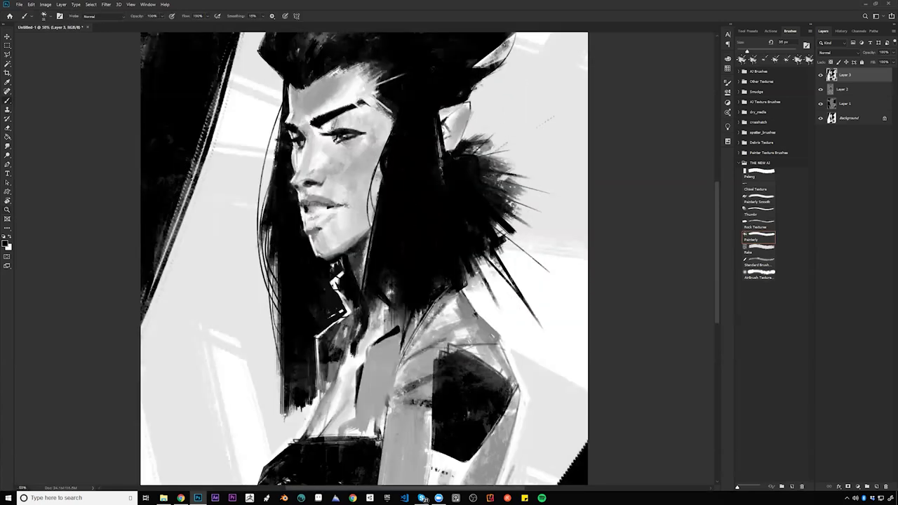
{"action": "left_click", "coordinate": [333, 145], "text": "alt"}
{"action": "left_click", "coordinate": [315, 138], "text": "alt"}
{"action": "left_click", "coordinate": [306, 152], "text": "alt"}
{"action": "left_click", "coordinate": [300, 151], "text": "alt"}
{"action": "left_click_drag", "start_coordinate": [302, 132], "coordinate": [357, 143]}
Sample tones from the cheek and eye area and touch up the shading beneath the far eye
{"action": "left_click", "coordinate": [360, 164], "text": "alt"}
{"action": "left_click", "coordinate": [341, 142], "text": "alt"}
{"action": "left_click", "coordinate": [299, 141], "text": "alt"}
{"action": "left_click_drag", "start_coordinate": [298, 150], "coordinate": [306, 150]}
Flip the canvas horizontally, check the whole portrait at a reduced size and enlarge the brush to 79 px
{"action": "key", "text": "z"}
{"action": "left_click", "coordinate": [306, 187], "text": "alt"}
{"action": "left_click", "coordinate": [307, 188], "text": "alt"}
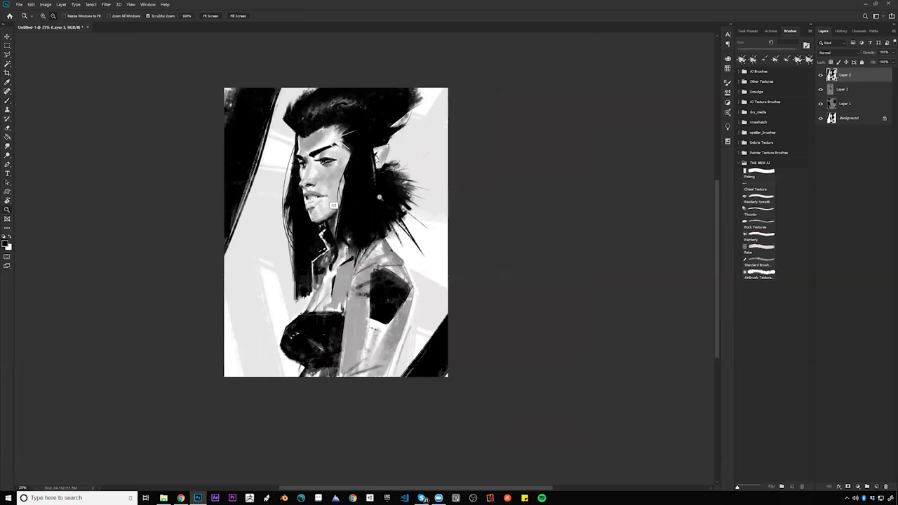
{"action": "key", "text": "ctrl+shift+h"}
{"action": "key", "text": "b"}
{"action": "key", "text": "ctrl+plus"}
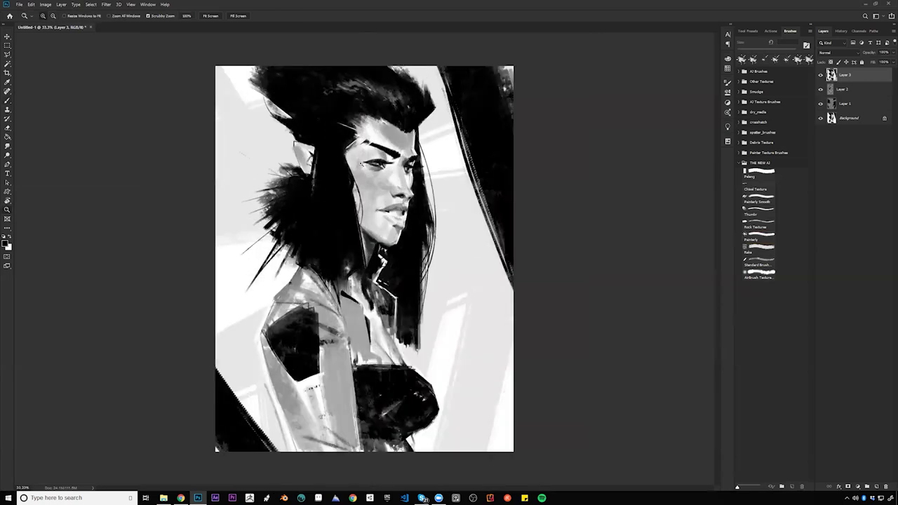
{"action": "key", "text": "ctrl+plus"}
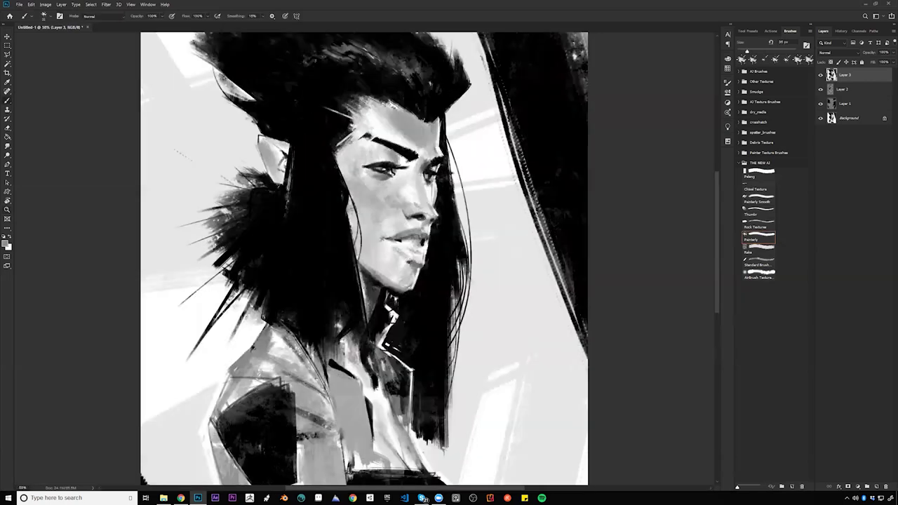
{"action": "key", "text": "bracketright"}
{"action": "key", "text": "bracketright"}
{"action": "key", "text": "bracketright"}
{"action": "key", "text": "bracketright"}
{"action": "left_click_drag", "start_coordinate": [410, 240], "coordinate": [389, 217]}
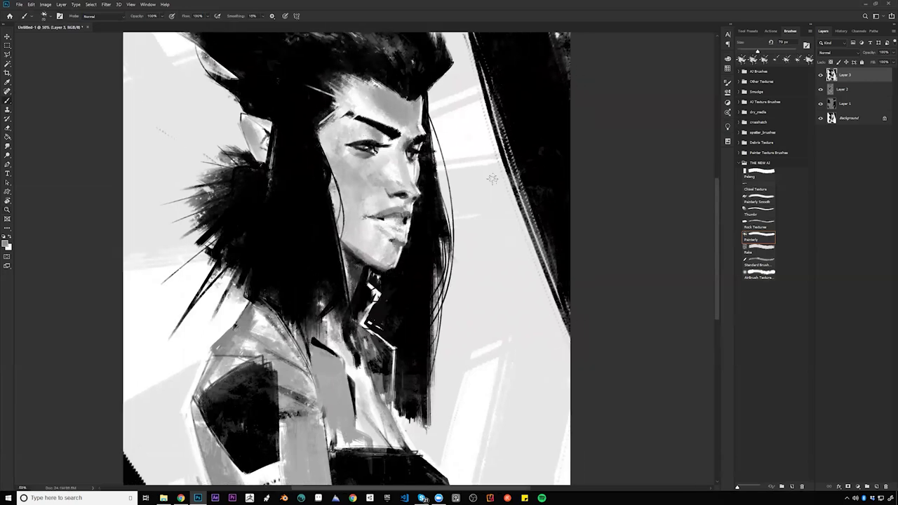
Reset the painting colours to black and white and reduce the Painterly brush to 10 px
{"action": "key", "text": "d"}
{"action": "key", "text": "bracketleft"}
{"action": "key", "text": "bracketleft"}
{"action": "key", "text": "bracketleft"}
{"action": "key", "text": "bracketleft"}
{"action": "key", "text": "bracketleft"}
{"action": "key", "text": "bracketleft"}
{"action": "key", "text": "bracketleft"}
{"action": "key", "text": "bracketleft"}
{"action": "key", "text": "bracketleft"}
{"action": "key", "text": "bracketright"}
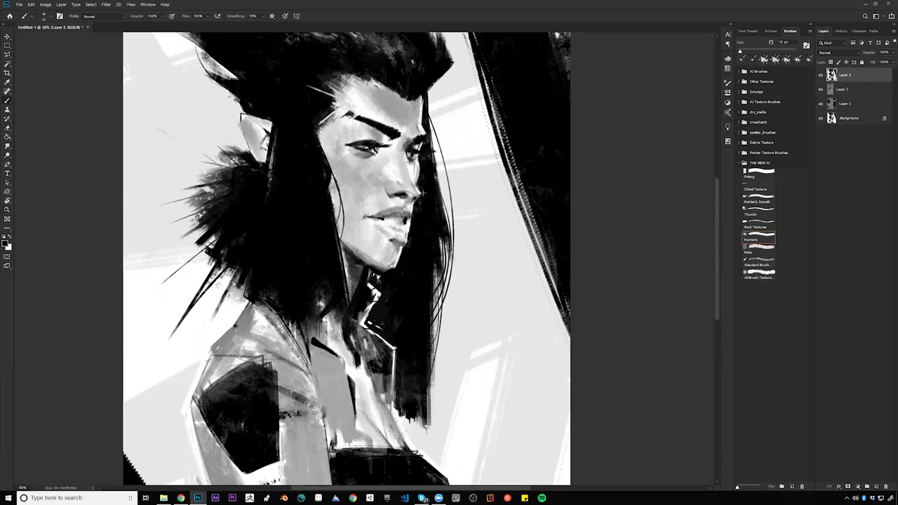
{"action": "key", "text": "x"}
{"action": "key", "text": "x"}
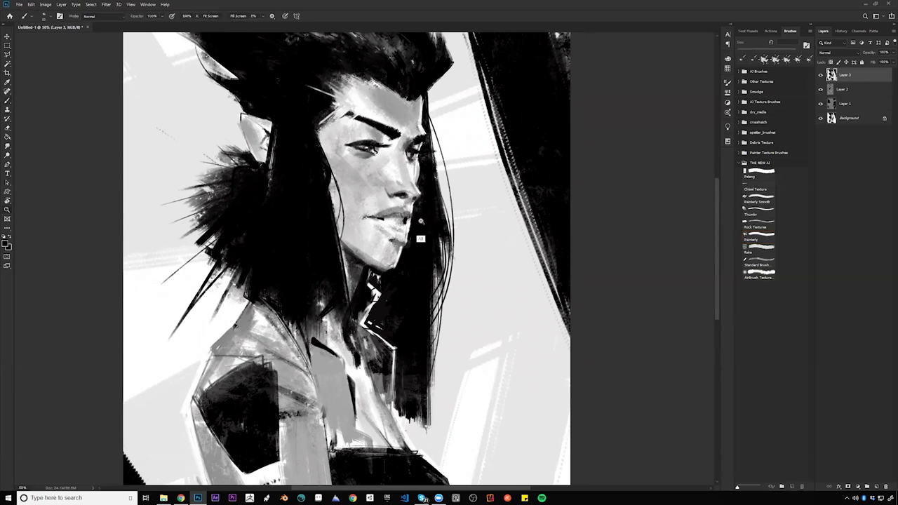
Flip the canvas horizontally and draw a fine white line down the hair along the far side of the face
{"action": "left_click", "coordinate": [421, 223], "text": "alt"}
{"action": "left_click", "coordinate": [421, 223], "text": "alt"}
{"action": "left_click", "coordinate": [421, 223], "text": "alt"}
{"action": "left_click", "coordinate": [415, 259]}
{"action": "key", "text": "F2"}
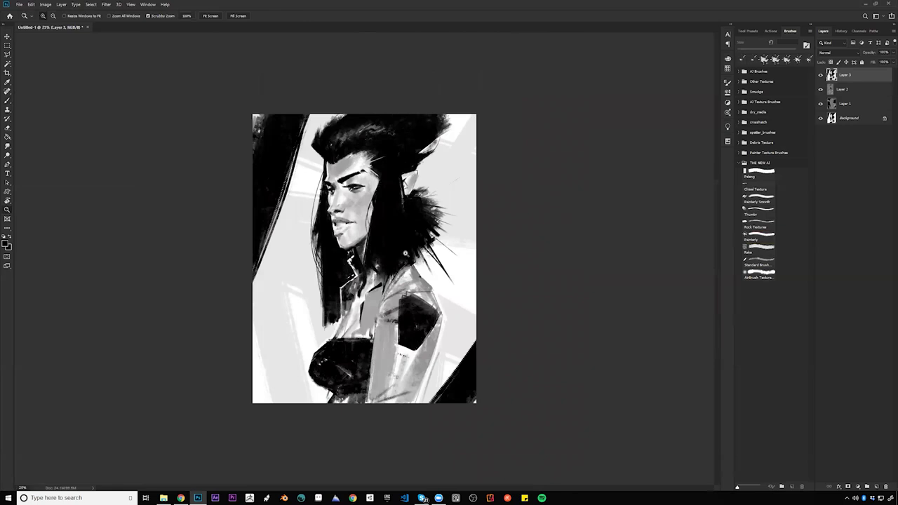
{"action": "left_click", "coordinate": [393, 253]}
{"action": "key", "text": "b"}
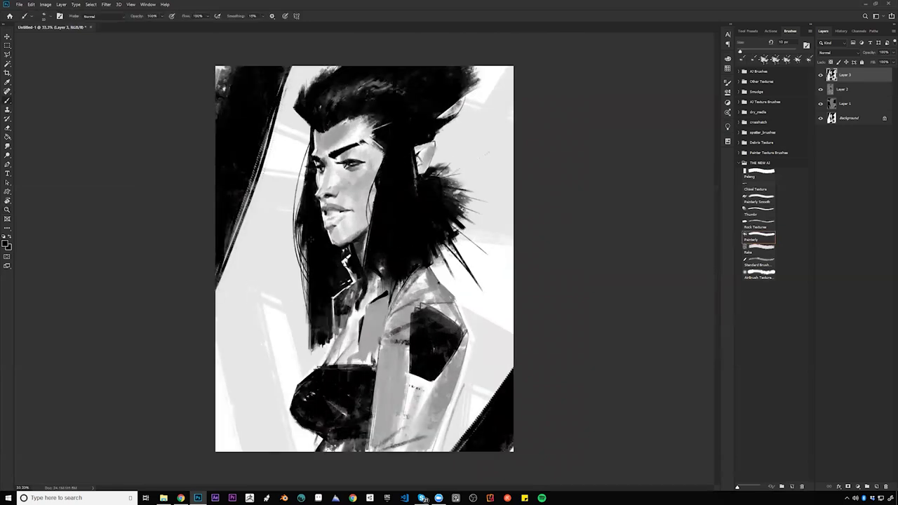
{"action": "key", "text": "x"}
{"action": "left_click_drag", "start_coordinate": [311, 130], "coordinate": [302, 244]}
Draw a fine straight white line down the near hair lock, add a white mark beneath the ear and flip the canvas horizontally
{"action": "left_click_drag", "start_coordinate": [392, 137], "coordinate": [379, 246]}
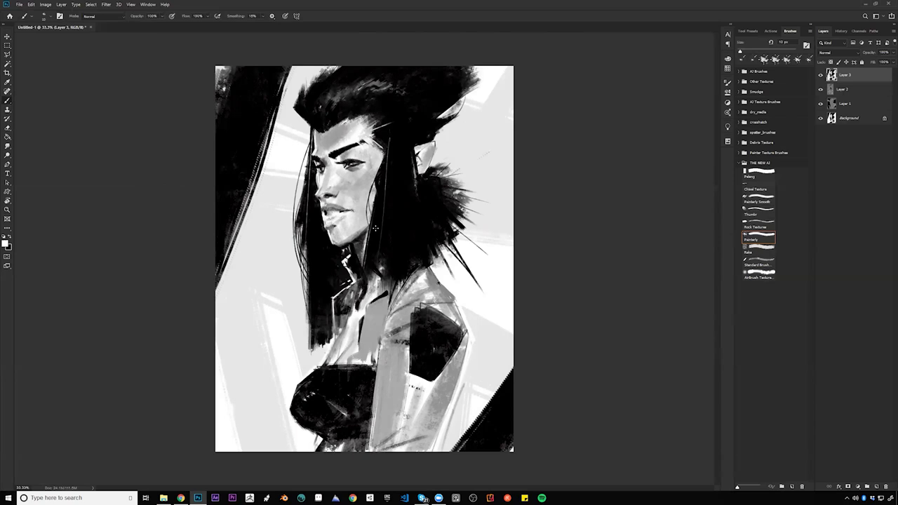
{"action": "key", "text": "ctrl+z"}
{"action": "left_click_drag", "start_coordinate": [388, 129], "coordinate": [389, 208]}
{"action": "key", "text": "ctrl+z"}
{"action": "left_click_drag", "start_coordinate": [387, 124], "coordinate": [388, 262]}
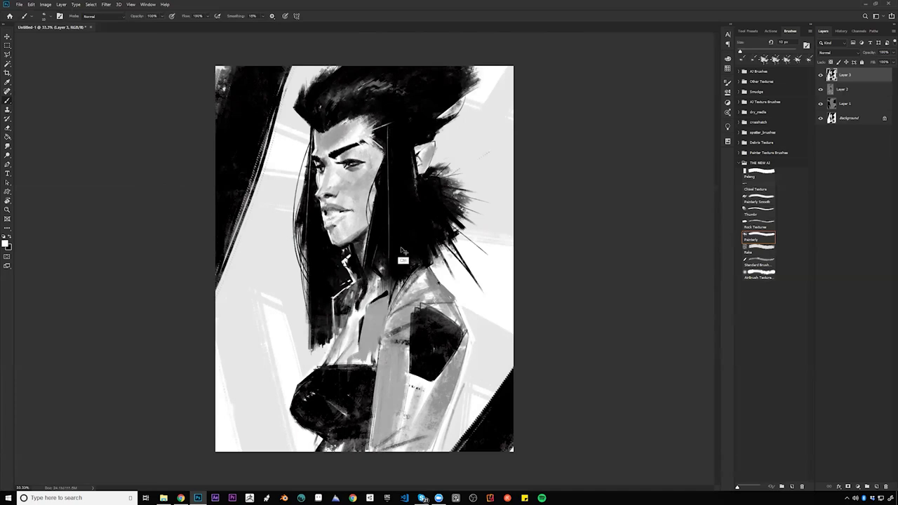
{"action": "key", "text": "ctrl+shift+h"}
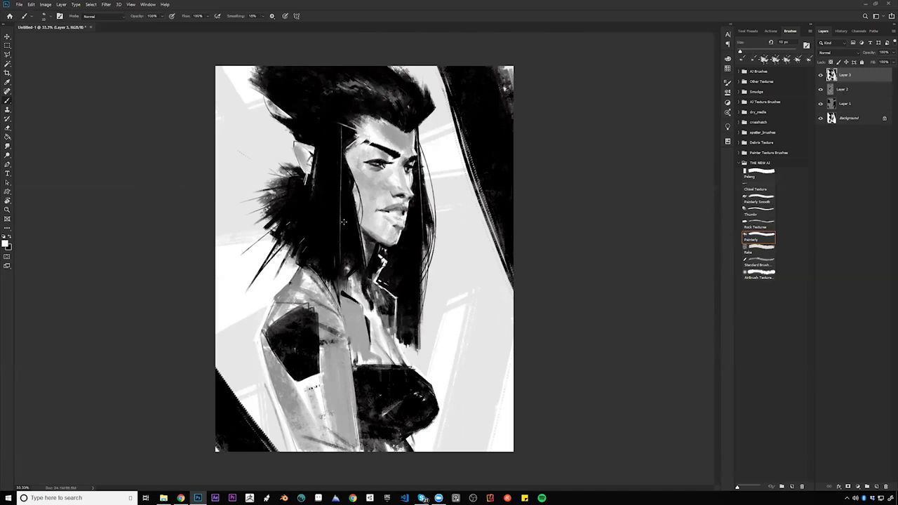
Try to paint a curling black hair strand on the forehead with a 20 px brush
{"action": "left_click", "coordinate": [356, 146], "text": "alt"}
{"action": "left_click", "coordinate": [418, 125], "text": "alt"}
{"action": "key", "text": "bracketright"}
{"action": "key", "text": "bracketright"}
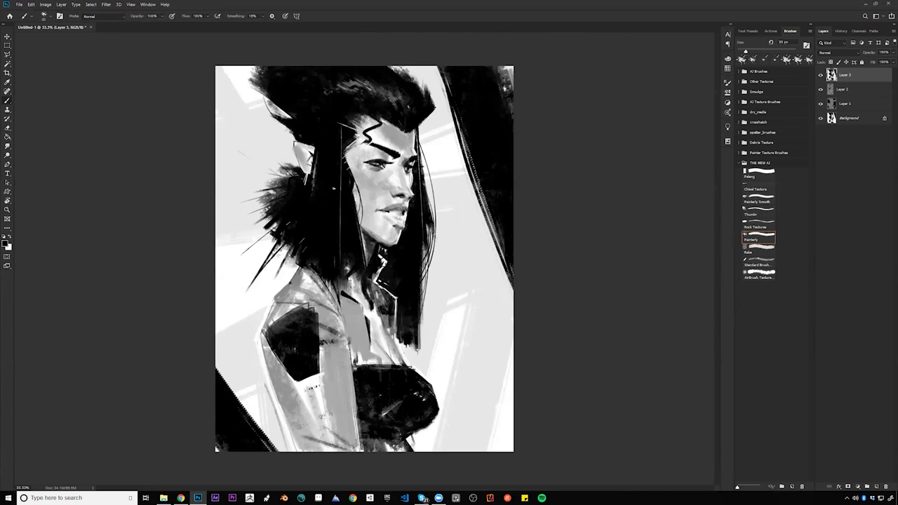
{"action": "key", "text": "ctrl+z"}
{"action": "mouse_move", "coordinate": [364, 119]}
{"action": "left_mouse_down"}
{"action": "mouse_move", "coordinate": [382, 124]}
{"action": "mouse_move", "coordinate": [377, 132]}
{"action": "left_mouse_up"}
{"action": "key", "text": "ctrl+z"}
Fill in the lower part of the dark top beside the arm with black, using a 90 px brush
{"action": "key", "text": "bracketright"}
{"action": "key", "text": "bracketright"}
{"action": "key", "text": "bracketright"}
{"action": "key", "text": "bracketright"}
{"action": "key", "text": "bracketright"}
{"action": "mouse_move", "coordinate": [365, 427]}
{"action": "left_mouse_down"}
{"action": "mouse_move", "coordinate": [400, 432]}
{"action": "mouse_move", "coordinate": [402, 447]}
{"action": "left_mouse_up"}
{"action": "left_click_drag", "start_coordinate": [373, 407], "coordinate": [371, 437]}
{"action": "left_click_drag", "start_coordinate": [362, 387], "coordinate": [371, 458]}
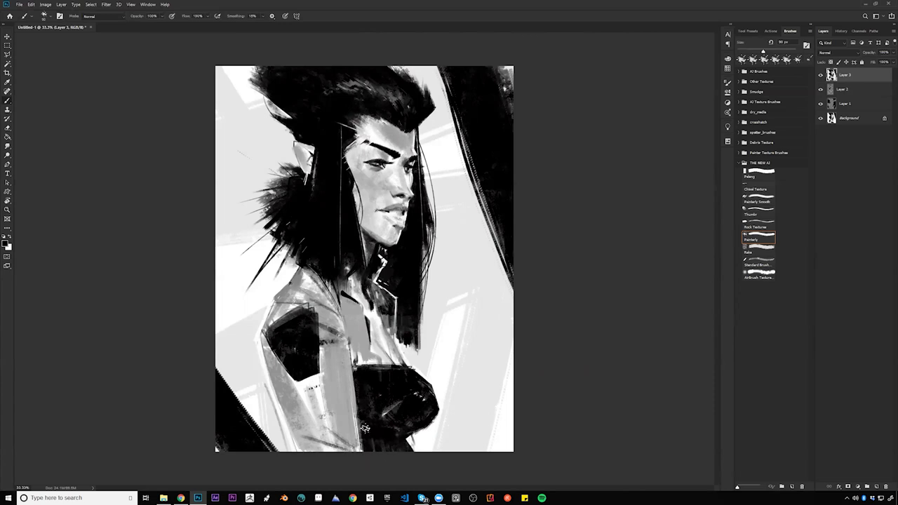
Flip the canvas horizontally, draw a fine black line along the chest edge with a 10 px brush and flip it back
{"action": "key", "text": "ctrl+shift+h"}
{"action": "key", "text": "bracketleft"}
{"action": "key", "text": "bracketleft"}
{"action": "key", "text": "bracketleft"}
{"action": "key", "text": "bracketleft"}
{"action": "key", "text": "bracketleft"}
{"action": "mouse_move", "coordinate": [342, 329]}
{"action": "left_mouse_down"}
{"action": "mouse_move", "coordinate": [324, 363]}
{"action": "mouse_move", "coordinate": [331, 354]}
{"action": "left_mouse_up"}
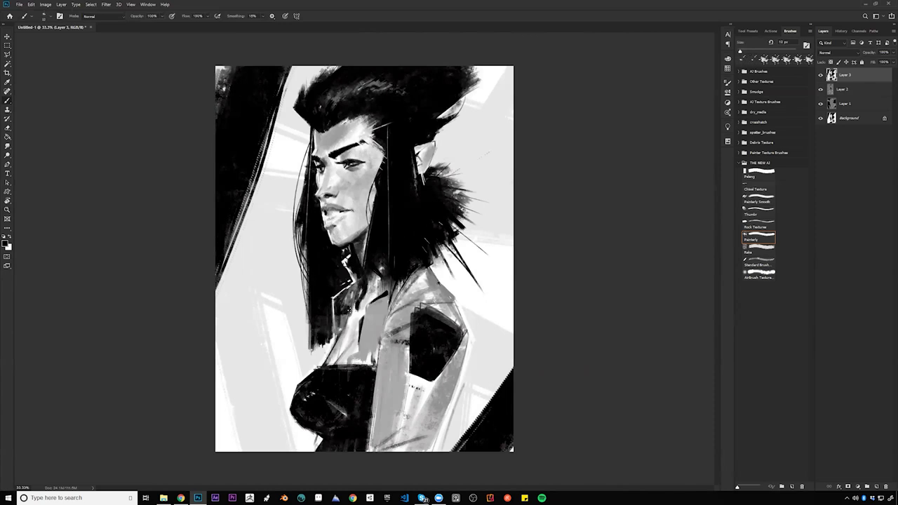
{"action": "key", "text": "h"}
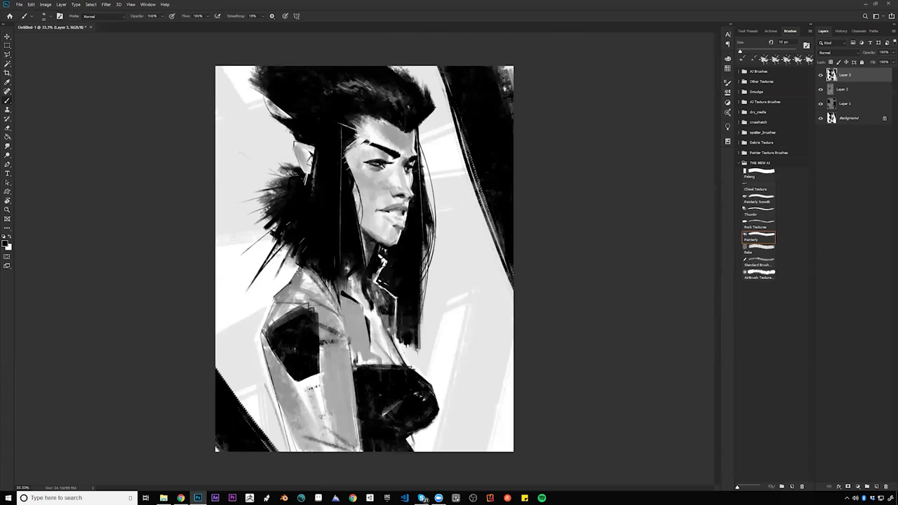
Flip the canvas horizontally and shade the jacket lapel in grey with the Painterly brush at 60 px
{"action": "key", "text": "z"}
{"action": "left_click", "coordinate": [400, 367], "text": "alt"}
{"action": "left_click", "coordinate": [401, 366], "text": "alt"}
{"action": "key", "text": "F2"}
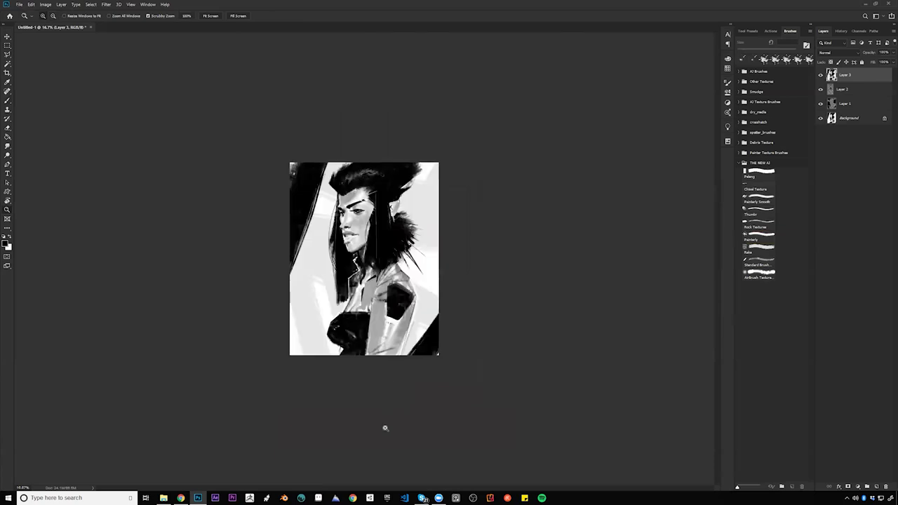
{"action": "left_click", "coordinate": [383, 242]}
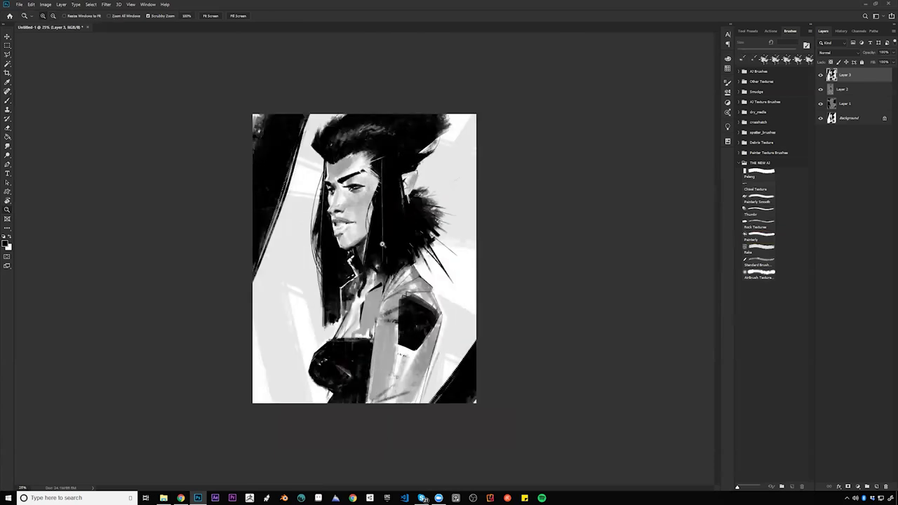
{"action": "left_click", "coordinate": [383, 242]}
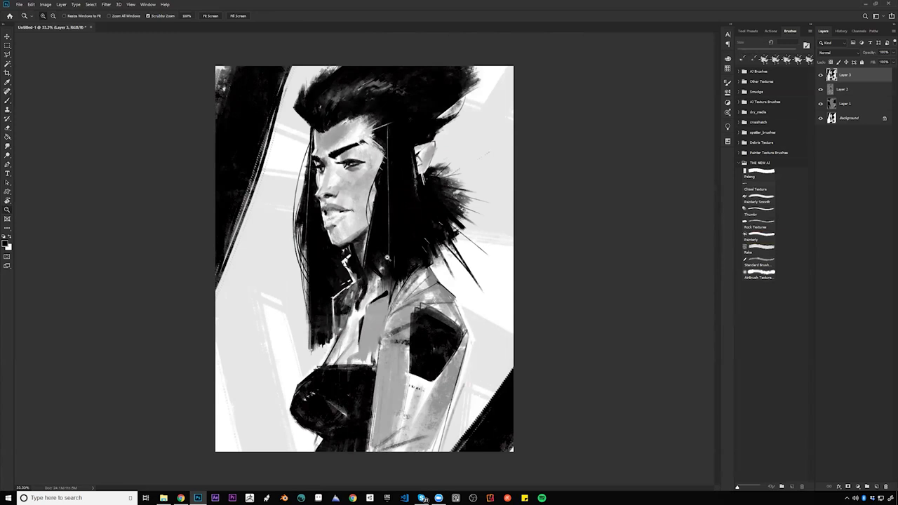
{"action": "left_click", "coordinate": [759, 244]}
{"action": "key", "text": "bracketright"}
{"action": "key", "text": "bracketright"}
{"action": "key", "text": "bracketright"}
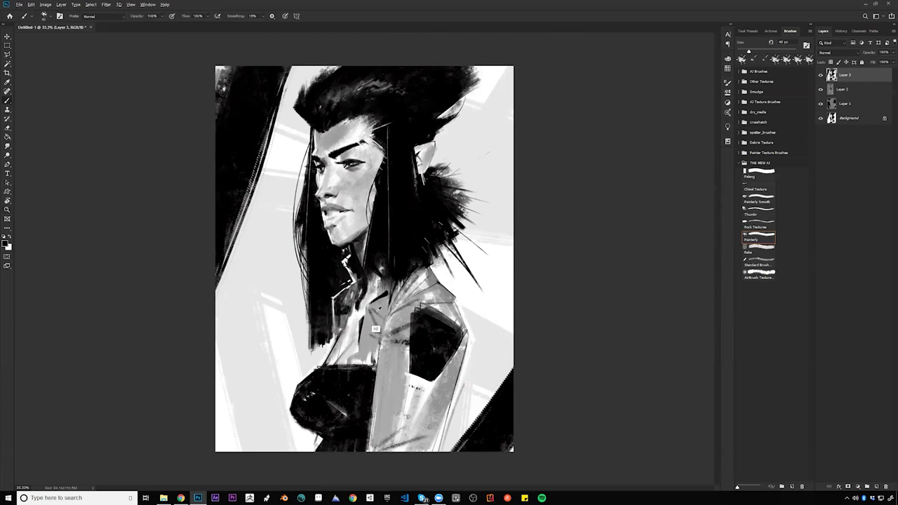
{"action": "key", "text": "bracketright"}
{"action": "key", "text": "bracketright"}
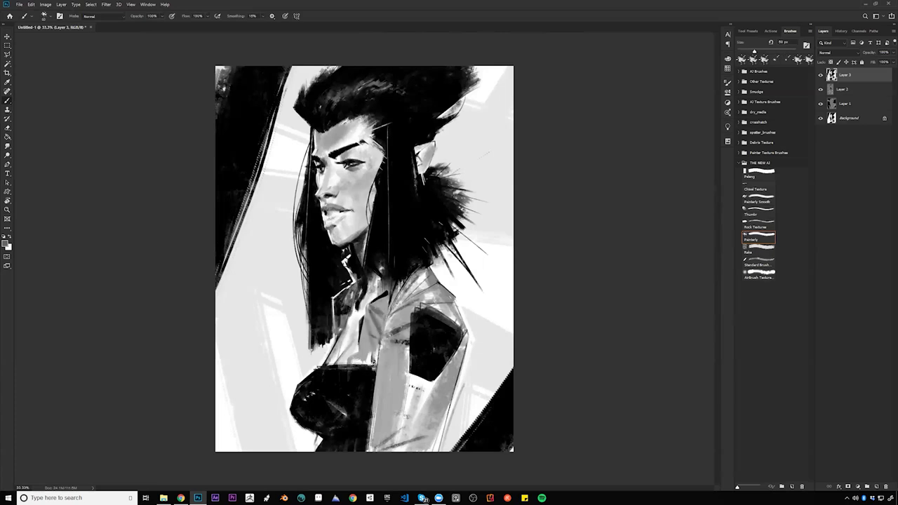
{"action": "left_click_drag", "start_coordinate": [365, 346], "coordinate": [375, 345]}
Sample black and draw fine fold lines on the lower lapel with a 10 to 15 px brush
{"action": "left_click", "coordinate": [414, 345], "text": "alt"}
{"action": "key", "text": "bracketleft"}
{"action": "key", "text": "bracketleft"}
{"action": "key", "text": "bracketleft"}
{"action": "key", "text": "bracketleft"}
{"action": "key", "text": "bracketright"}
{"action": "key", "text": "bracketright"}
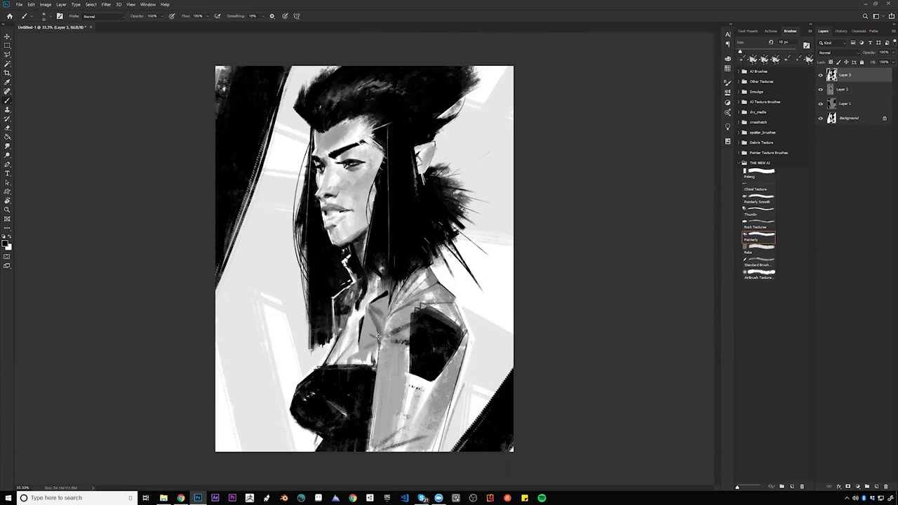
{"action": "left_click_drag", "start_coordinate": [376, 328], "coordinate": [377, 356]}
{"action": "key", "text": "bracketright"}
{"action": "left_click_drag", "start_coordinate": [372, 335], "coordinate": [370, 360]}
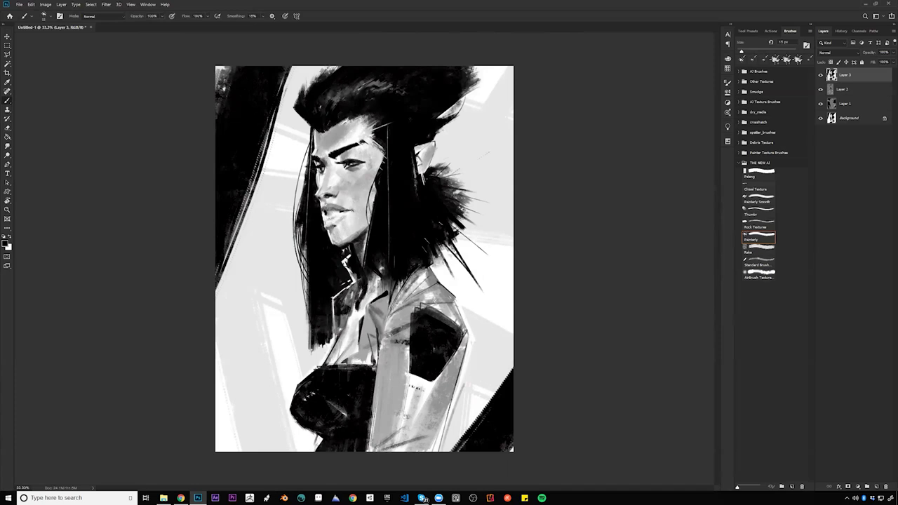
Darken the shadow between the raised collar and the chest in black, using a brush of up to 50 px
{"action": "key", "text": "bracketright"}
{"action": "key", "text": "bracketright"}
{"action": "key", "text": "bracketright"}
{"action": "mouse_move", "coordinate": [350, 293]}
{"action": "left_mouse_down"}
{"action": "mouse_move", "coordinate": [346, 323]}
{"action": "mouse_move", "coordinate": [345, 303]}
{"action": "left_mouse_up"}
{"action": "key", "text": "x"}
{"action": "key", "text": "bracketleft"}
{"action": "key", "text": "bracketleft"}
{"action": "key", "text": "bracketleft"}
{"action": "key", "text": "x"}
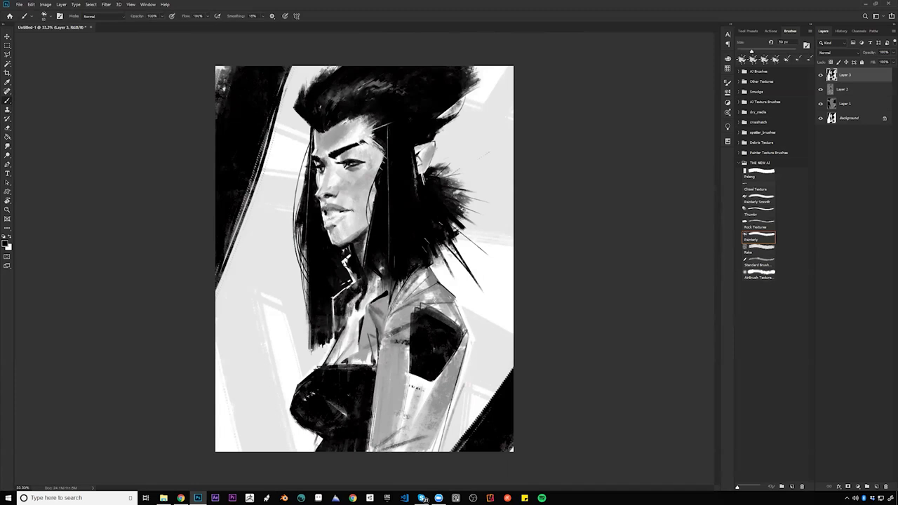
{"action": "left_click_drag", "start_coordinate": [357, 303], "coordinate": [345, 333]}
Sample greys from the upper chest and blend them over the shadow inside the collar
{"action": "left_click", "coordinate": [352, 339], "text": "alt"}
{"action": "key", "text": "x"}
{"action": "left_click", "coordinate": [354, 307], "text": "alt"}
{"action": "left_click", "coordinate": [355, 307], "text": "alt"}
{"action": "left_click_drag", "start_coordinate": [355, 309], "coordinate": [352, 317]}
{"action": "left_click", "coordinate": [355, 306], "text": "alt"}
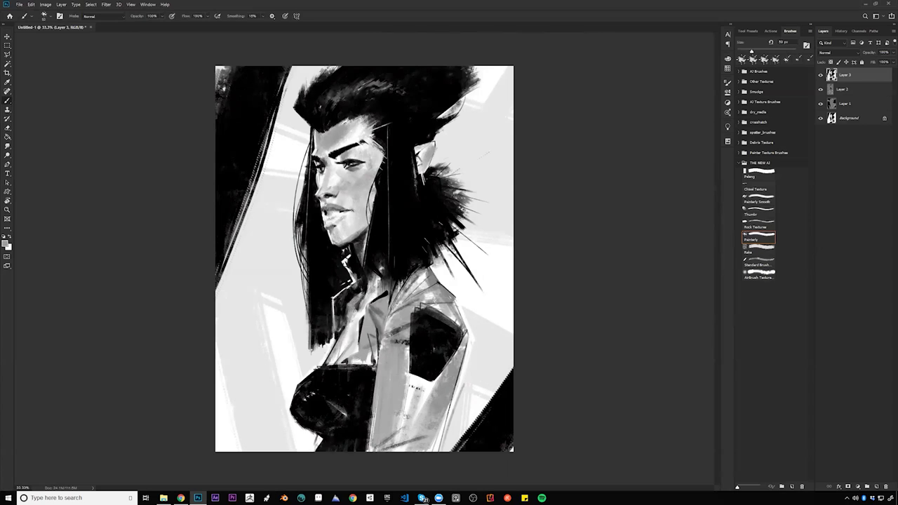
Flip the canvas horizontally and touch up the upper chest with a sampled grey and a 25 px brush
{"action": "key", "text": "x"}
{"action": "key", "text": "ctrl+shift+h"}
{"action": "key", "text": "bracketleft"}
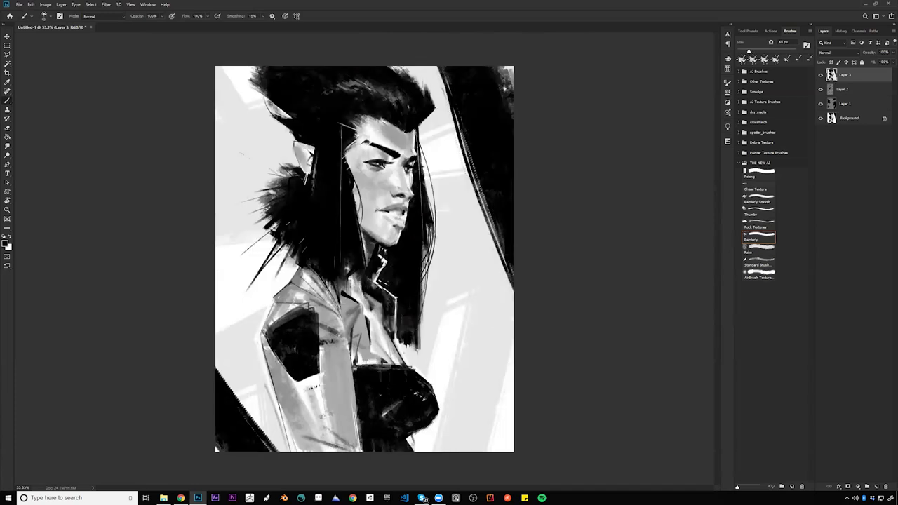
{"action": "key", "text": "x"}
{"action": "key", "text": "d"}
{"action": "key", "text": "bracketleft"}
{"action": "key", "text": "bracketleft"}
{"action": "key", "text": "bracketleft"}
{"action": "left_click", "coordinate": [376, 317], "text": "alt"}
{"action": "left_click_drag", "start_coordinate": [377, 306], "coordinate": [378, 318]}
Flip the canvas, reinforce the shadow along the inside of the collar in black and flip the canvas back
{"action": "key", "text": "ctrl+shift+h"}
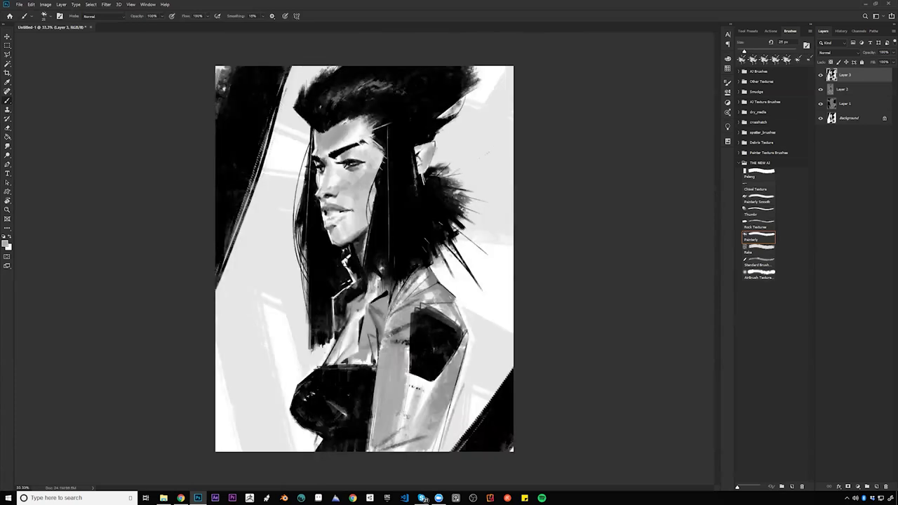
{"action": "key", "text": "d"}
{"action": "left_click_drag", "start_coordinate": [357, 296], "coordinate": [340, 319]}
{"action": "key", "text": "ctrl+shift+h"}
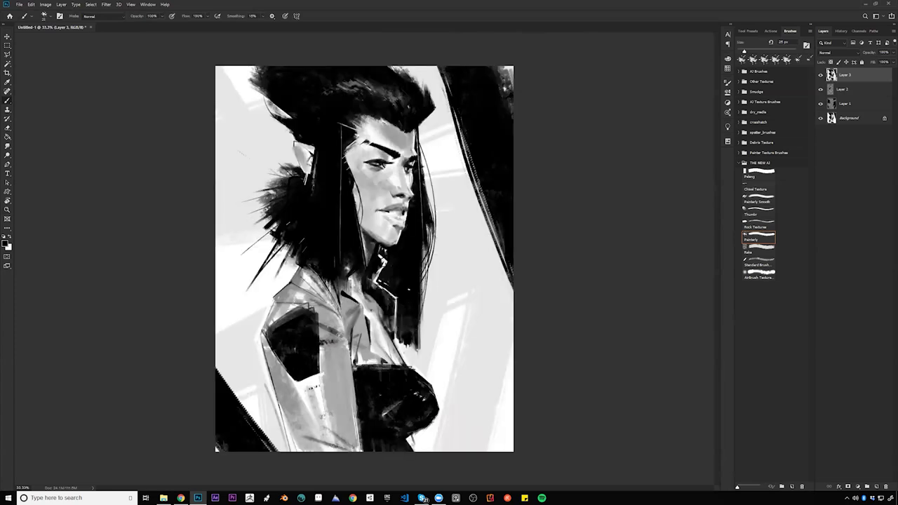
{"action": "mouse_move", "coordinate": [492, 303]}
{"action": "left_mouse_down"}
{"action": "mouse_move", "coordinate": [458, 304]}
{"action": "mouse_move", "coordinate": [484, 320]}
{"action": "mouse_move", "coordinate": [481, 301]}
{"action": "mouse_move", "coordinate": [459, 339]}
{"action": "mouse_move", "coordinate": [477, 331]}
{"action": "mouse_move", "coordinate": [463, 327]}
{"action": "left_mouse_up"}
{"action": "key", "text": "]"}
{"action": "key", "text": "ctrl+alt+z"}
{"action": "key", "text": "ctrl+alt+z"}
{"action": "key", "text": "ctrl+alt+z"}
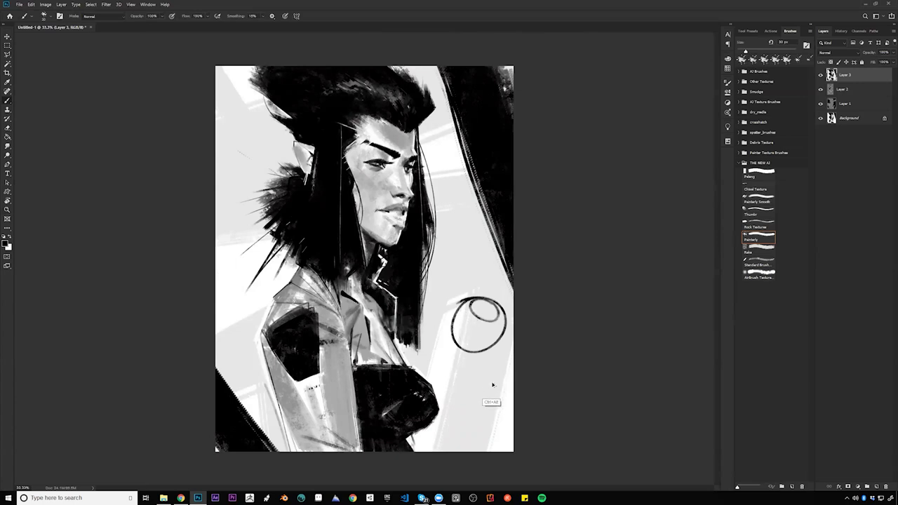
{"action": "key", "text": "ctrl+alt+z"}
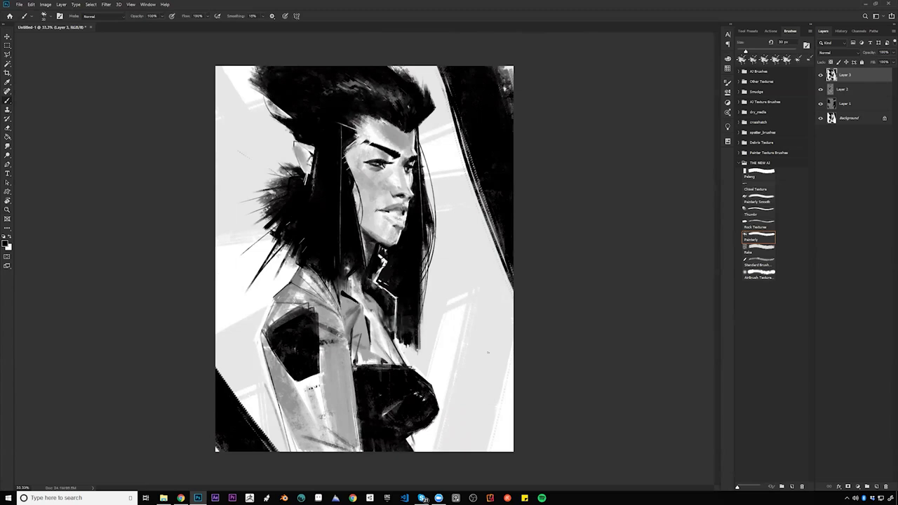
Enlarge the brush to 800 px and add dark speckled texture over the lower sleeve
{"action": "key", "text": "bracketright"}
{"action": "key", "text": "bracketright"}
{"action": "key", "text": "bracketright"}
{"action": "key", "text": "bracketright"}
{"action": "key", "text": "bracketright"}
{"action": "key", "text": "bracketright"}
{"action": "key", "text": "bracketright"}
{"action": "key", "text": "bracketright"}
{"action": "key", "text": "bracketright"}
{"action": "key", "text": "bracketright"}
{"action": "key", "text": "bracketright"}
{"action": "key", "text": "bracketright"}
{"action": "key", "text": "bracketright"}
{"action": "key", "text": "bracketright"}
{"action": "key", "text": "bracketright"}
{"action": "key", "text": "bracketright"}
{"action": "key", "text": "bracketright"}
{"action": "left_click_drag", "start_coordinate": [346, 348], "coordinate": [358, 463]}
{"action": "key", "text": "bracketright"}
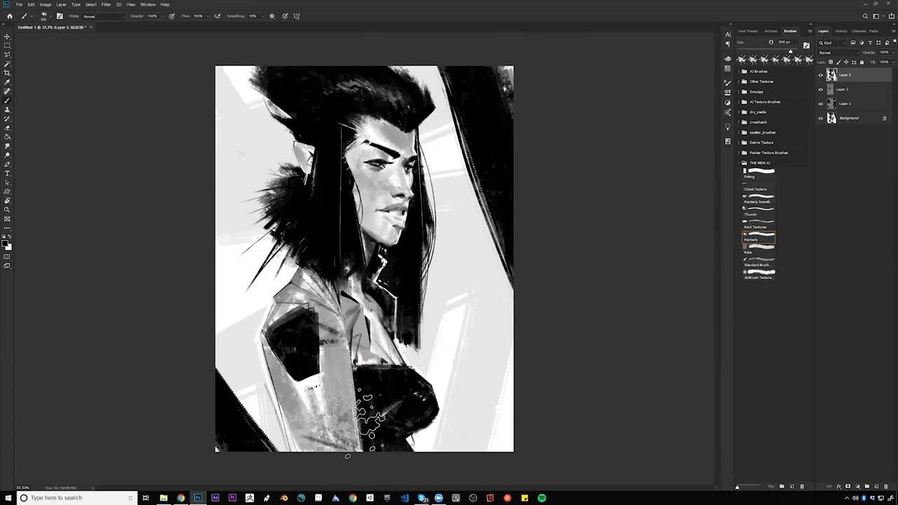
Flip the canvas horizontally, check the whole portrait at a reduced size and frame the head and shoulders
{"action": "key", "text": "z"}
{"action": "left_click", "coordinate": [451, 274], "text": "alt"}
{"action": "left_click", "coordinate": [453, 279], "text": "alt"}
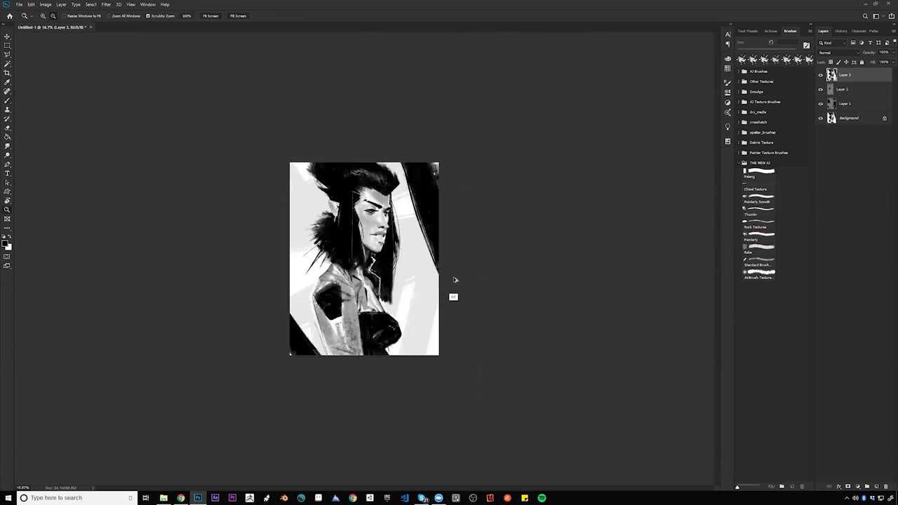
{"action": "key", "text": "F2"}
{"action": "left_click", "coordinate": [354, 247]}
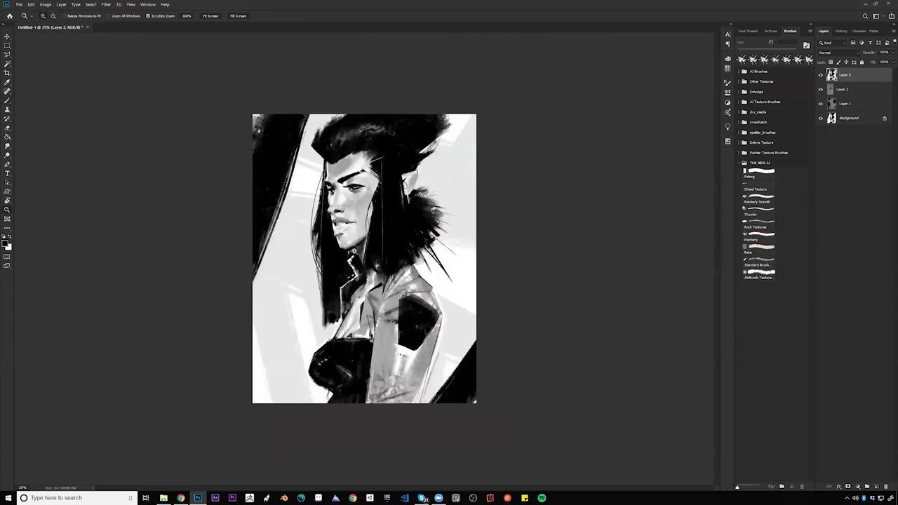
{"action": "left_click", "coordinate": [353, 247]}
{"action": "left_click", "coordinate": [374, 166]}
{"action": "left_click", "coordinate": [375, 165]}
{"action": "key", "text": "b"}
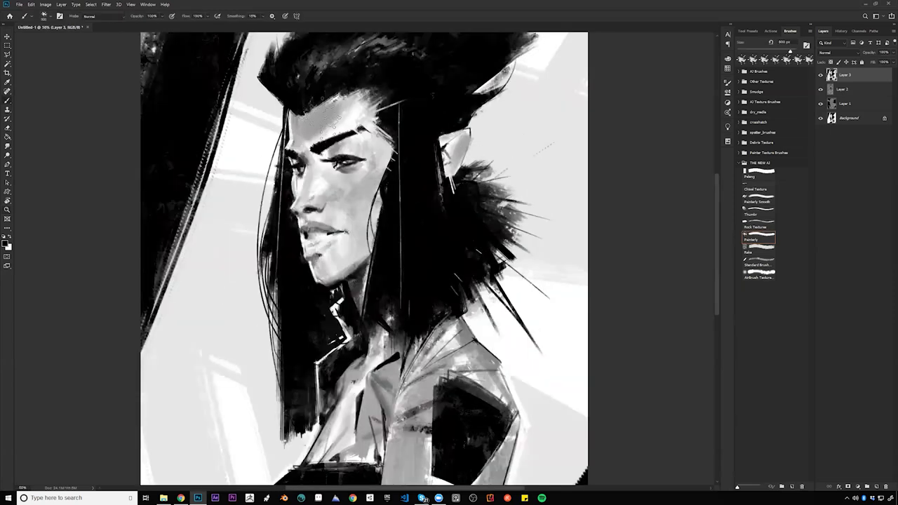
Touch up the lips and the area around the mouth with a 25 px brush, using a grey sampled from the lower lip
{"action": "key", "text": "x"}
{"action": "key", "text": "]"}
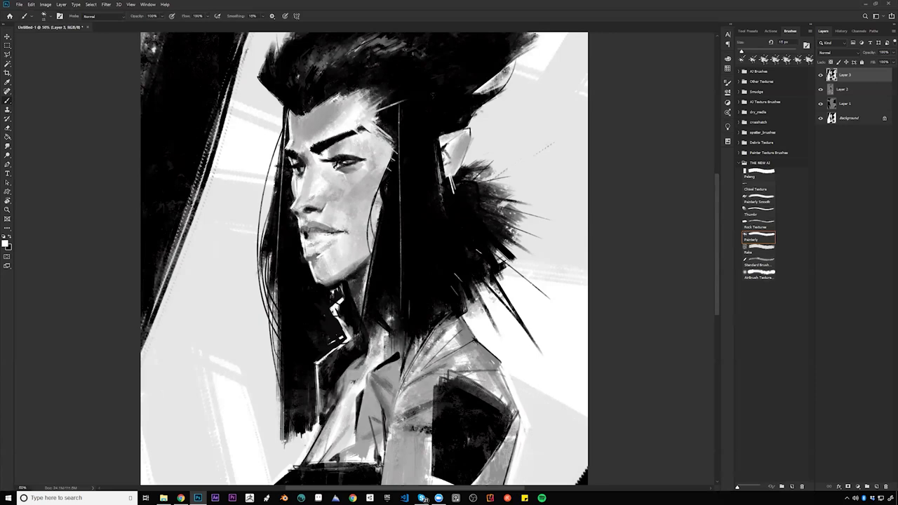
{"action": "key", "text": "x"}
{"action": "key", "text": "bracketright"}
{"action": "key", "text": "bracketright"}
{"action": "left_click_drag", "start_coordinate": [325, 233], "coordinate": [306, 237]}
{"action": "left_click", "coordinate": [315, 251], "text": "alt"}
{"action": "left_click_drag", "start_coordinate": [309, 224], "coordinate": [335, 232]}
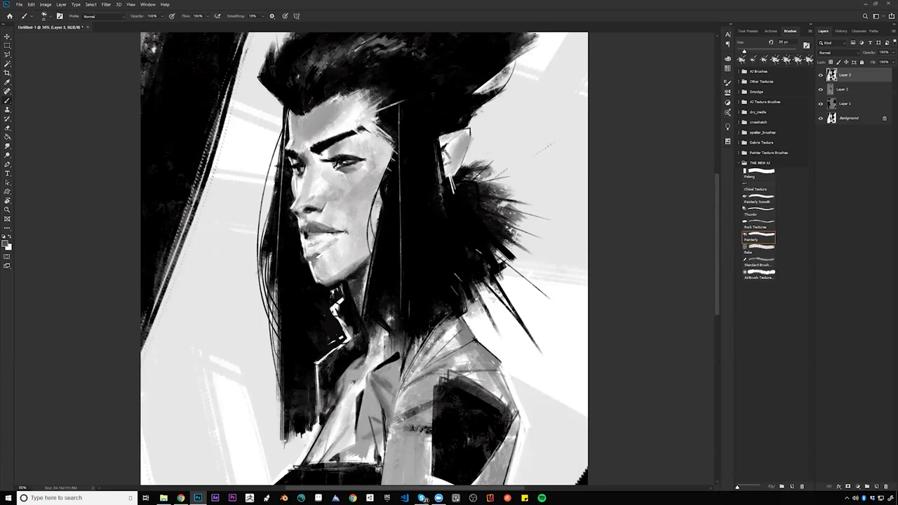
Flip the canvas horizontally and refine the edges of the lips and nose with a smaller brush
{"action": "key", "text": "z"}
{"action": "left_click", "coordinate": [358, 253], "text": "alt"}
{"action": "left_click", "coordinate": [358, 254], "text": "alt"}
{"action": "left_click", "coordinate": [359, 255], "text": "alt"}
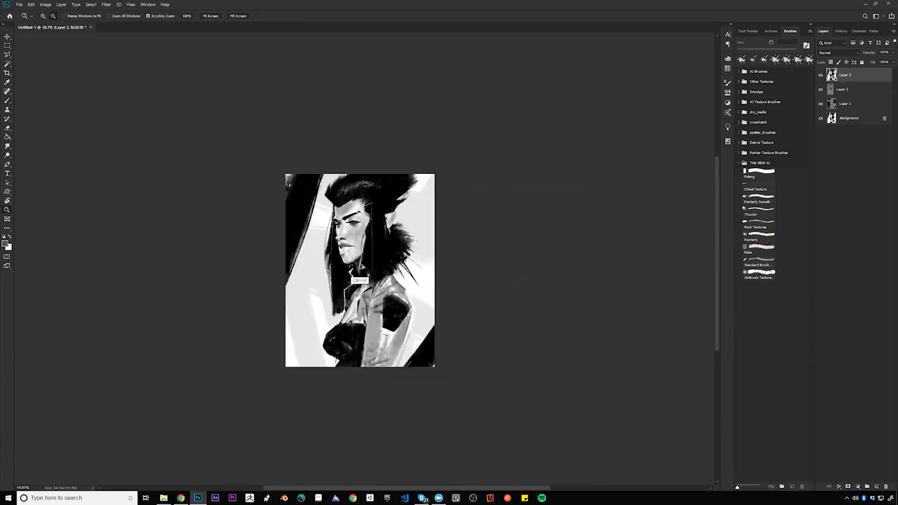
{"action": "key", "text": "ctrl+shift+h"}
{"action": "key", "text": "ctrl+plus"}
{"action": "key", "text": "ctrl+plus"}
{"action": "key", "text": "ctrl+plus"}
{"action": "key", "text": "b"}
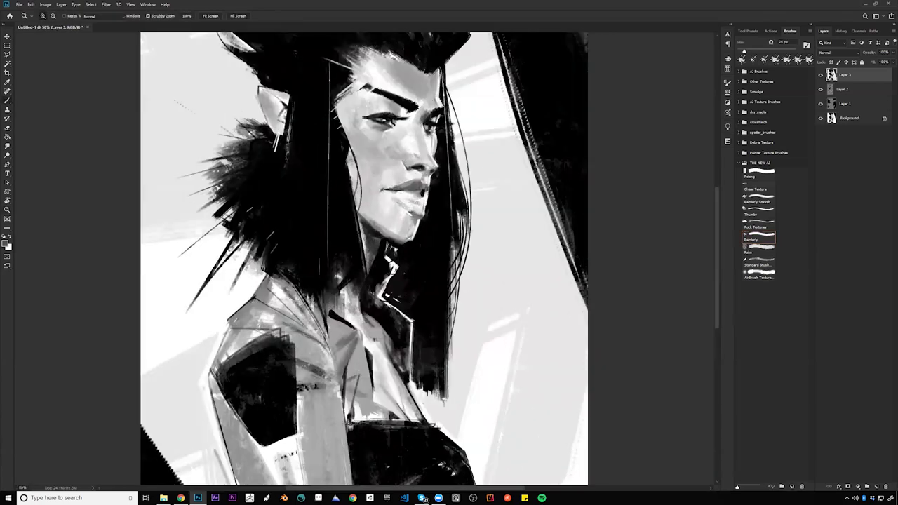
{"action": "key", "text": "bracketleft"}
{"action": "left_click_drag", "start_coordinate": [427, 195], "coordinate": [421, 220]}
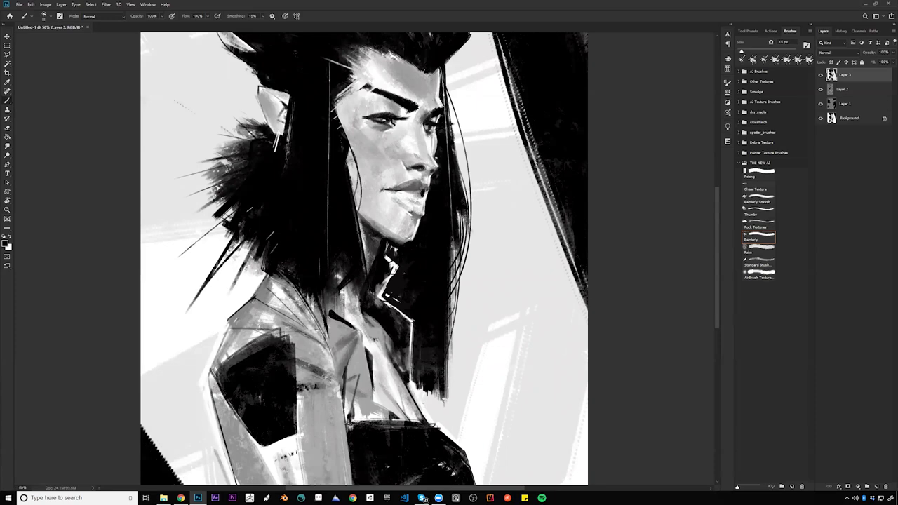
{"action": "left_click_drag", "start_coordinate": [441, 164], "coordinate": [436, 173]}
Sample a tone beside the mouth, shrink the brush for fine detail, check the whole portrait and set white as the painting colour
{"action": "left_click", "coordinate": [431, 185], "text": "alt"}
{"action": "key", "text": "x"}
{"action": "key", "text": "bracketleft"}
{"action": "key", "text": "bracketleft"}
{"action": "key", "text": "bracketleft"}
{"action": "key", "text": "z"}
{"action": "left_click", "coordinate": [351, 328], "text": "alt"}
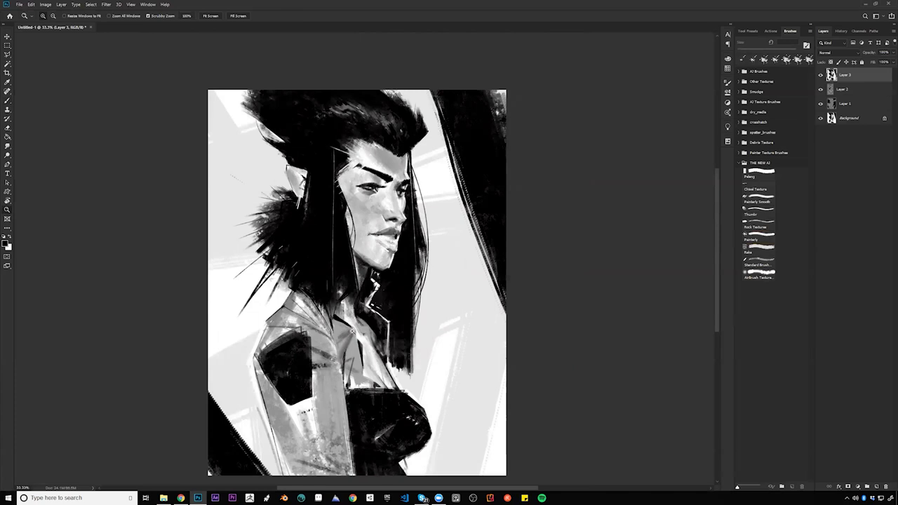
{"action": "key", "text": "b"}
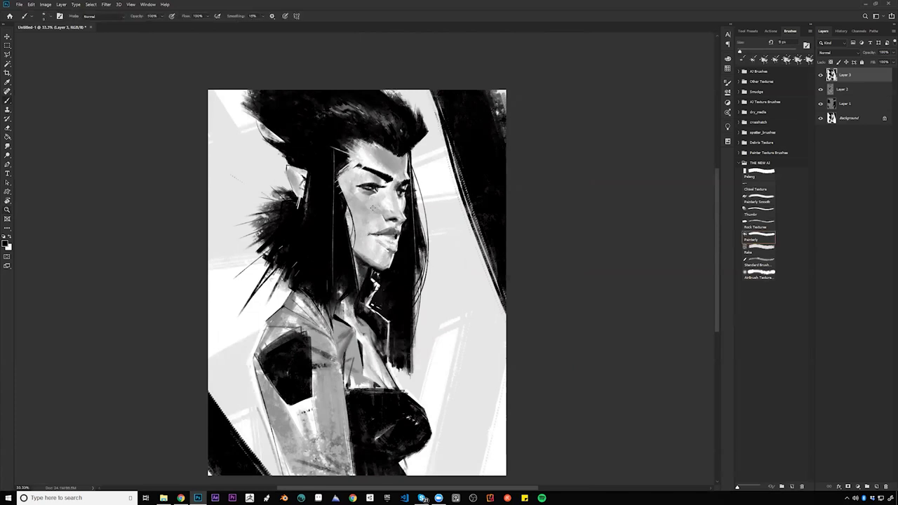
{"action": "scroll", "coordinate": [371, 208], "scroll_direction": "up", "scroll_amount": 1}
{"action": "key", "text": "x"}
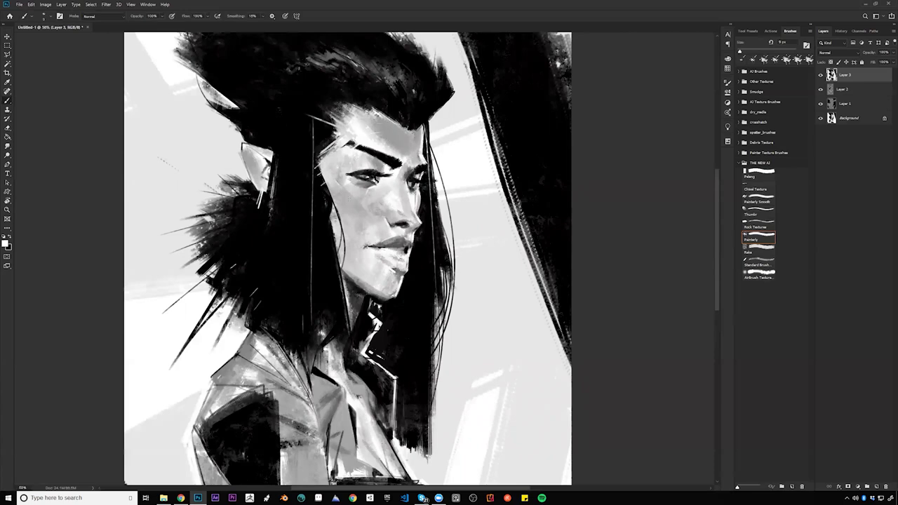
Switch to Chrome, go to the open Pinterest page and open the Arch Drawing board from the profile
{"action": "key", "text": "alt+Tab"}
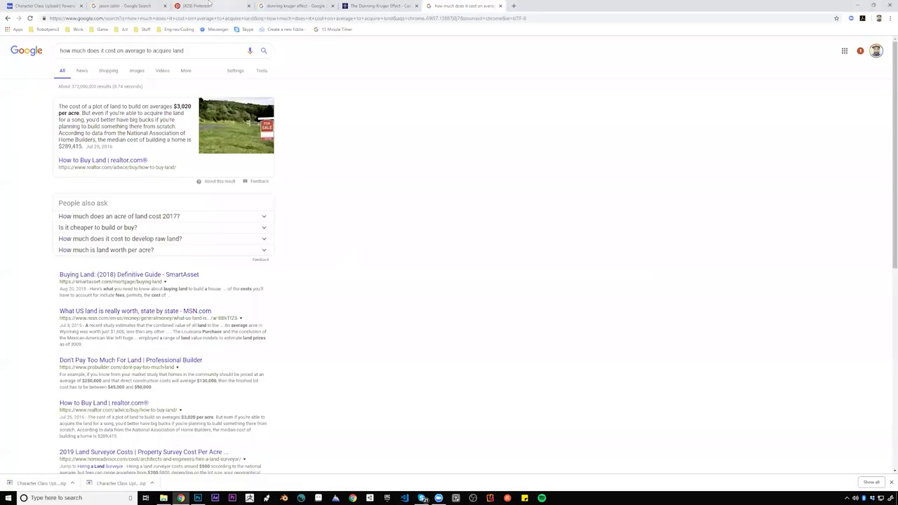
{"action": "left_click", "coordinate": [208, 3]}
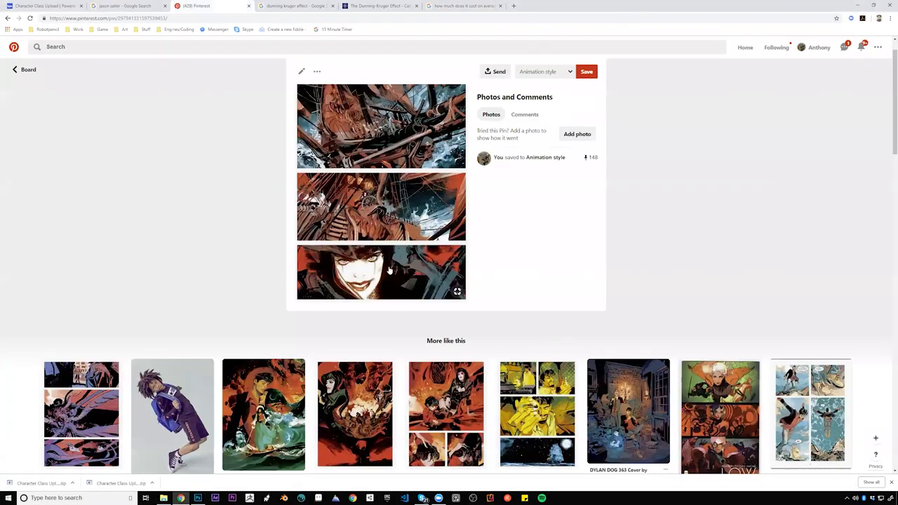
{"action": "scroll", "coordinate": [547, 332], "scroll_direction": "down", "scroll_amount": 2}
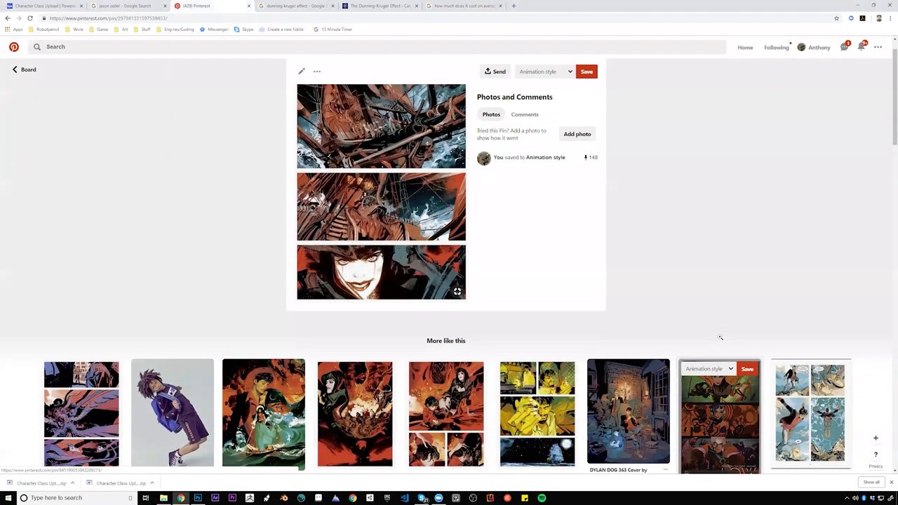
{"action": "left_click", "coordinate": [820, 47]}
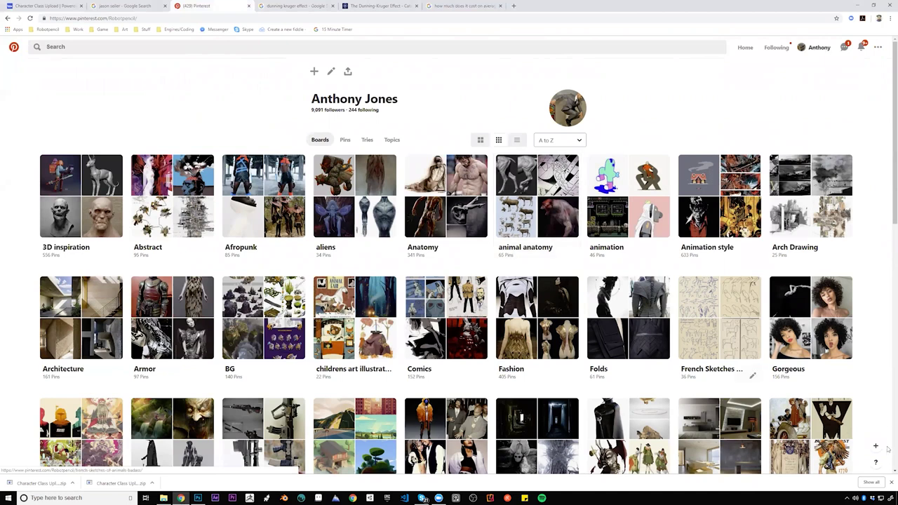
{"action": "left_click", "coordinate": [820, 185]}
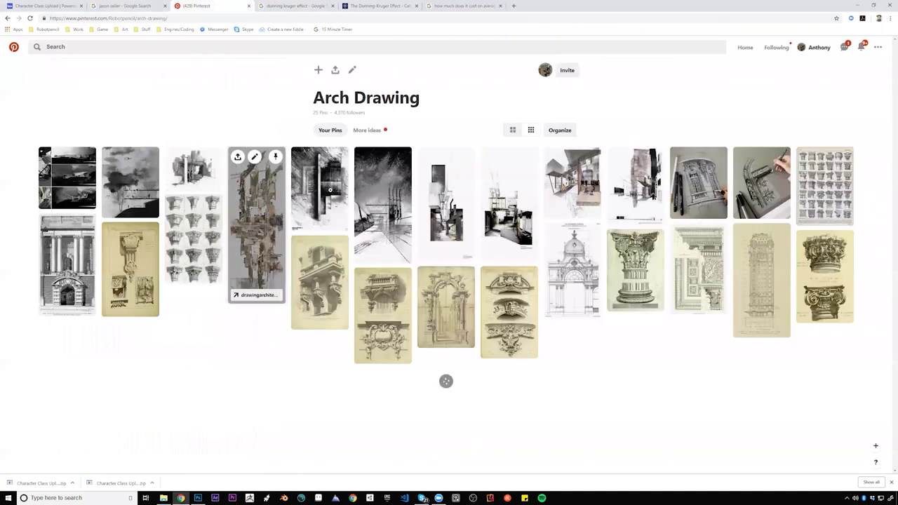
View the Box 3 Spool 5 roof plan pin and the related conical tower drawing, and return to the roof plan pin
{"action": "left_click", "coordinate": [323, 196]}
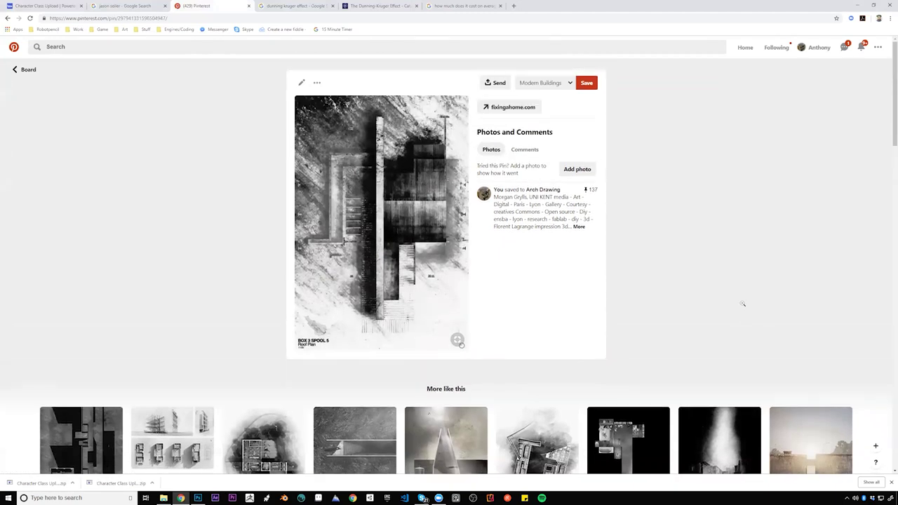
{"action": "scroll", "coordinate": [510, 373], "scroll_direction": "down", "scroll_amount": 3}
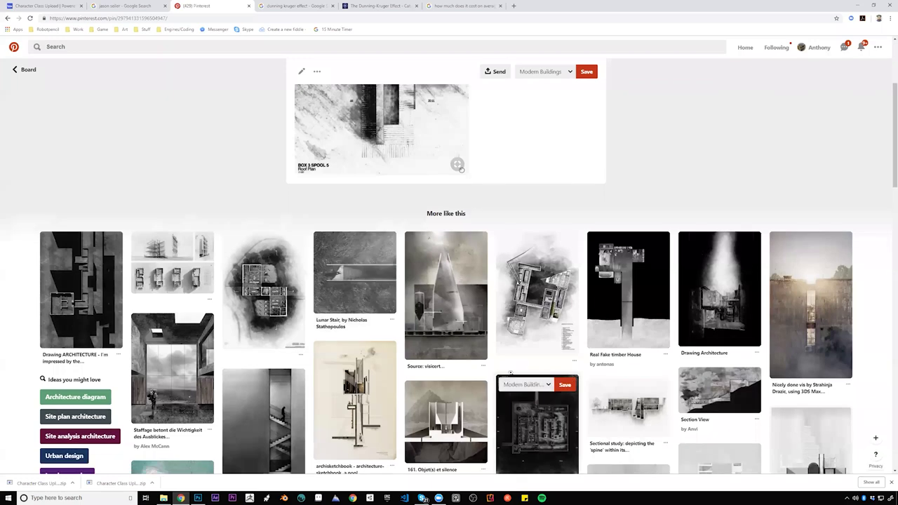
{"action": "left_click", "coordinate": [446, 295]}
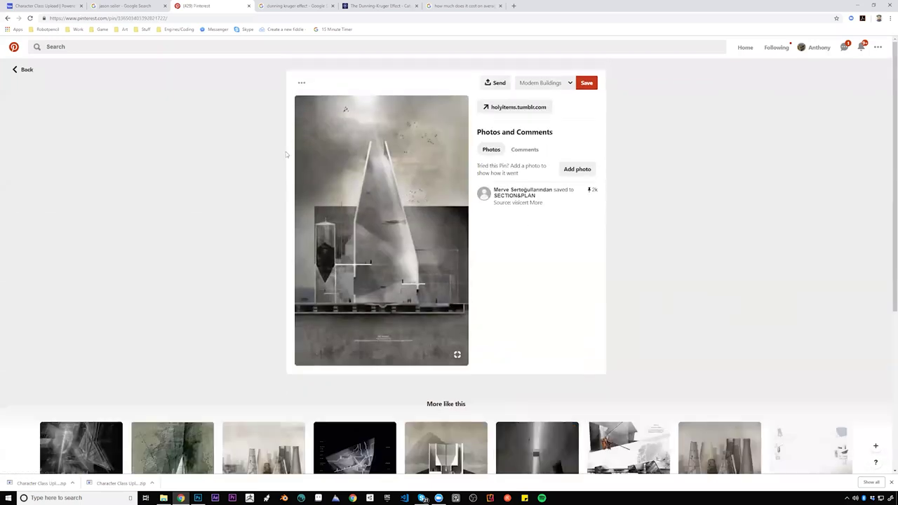
{"action": "left_click", "coordinate": [7, 18]}
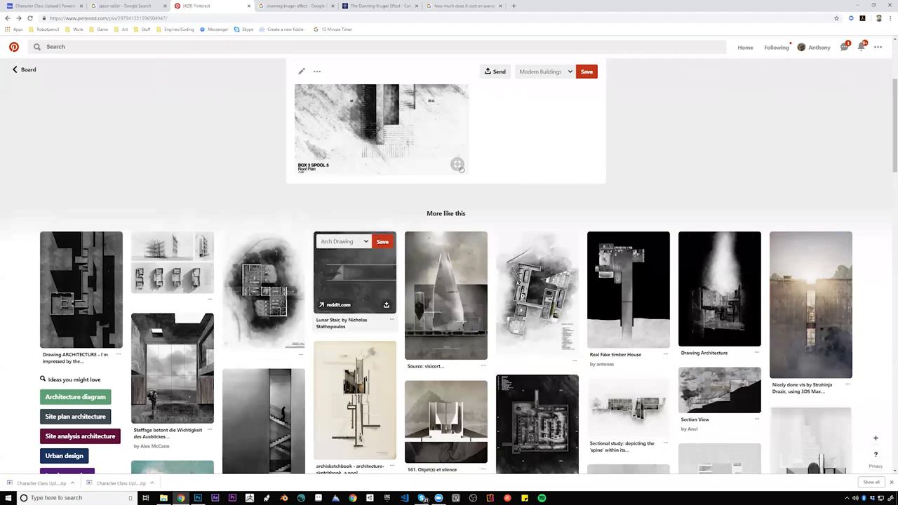
Browse the related architecture drawings, view the grey building section with the stepped tower and go back to the profile's boards
{"action": "scroll", "coordinate": [655, 309], "scroll_direction": "down", "scroll_amount": 2}
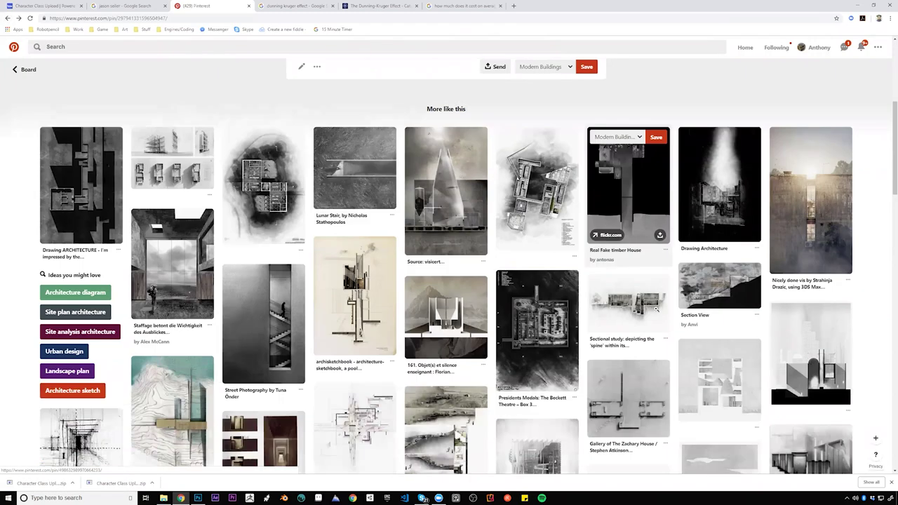
{"action": "scroll", "coordinate": [656, 309], "scroll_direction": "down", "scroll_amount": 1}
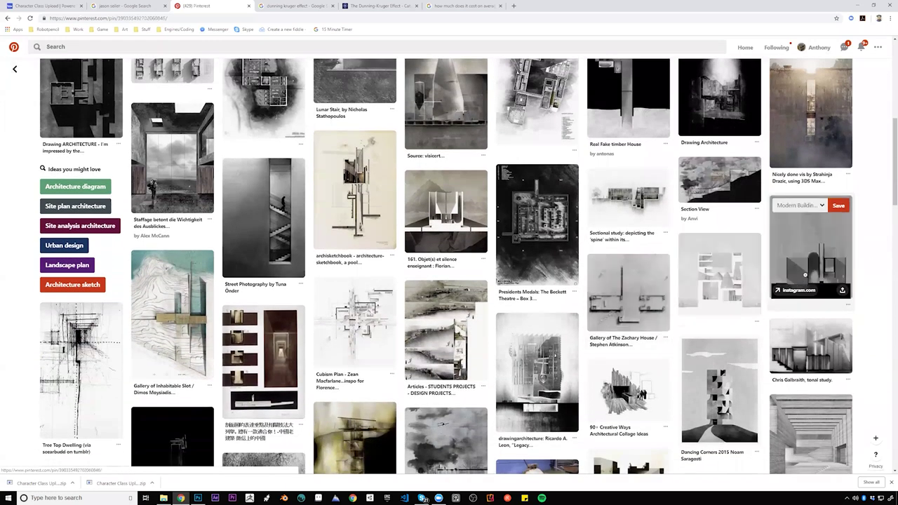
{"action": "left_click", "coordinate": [811, 264]}
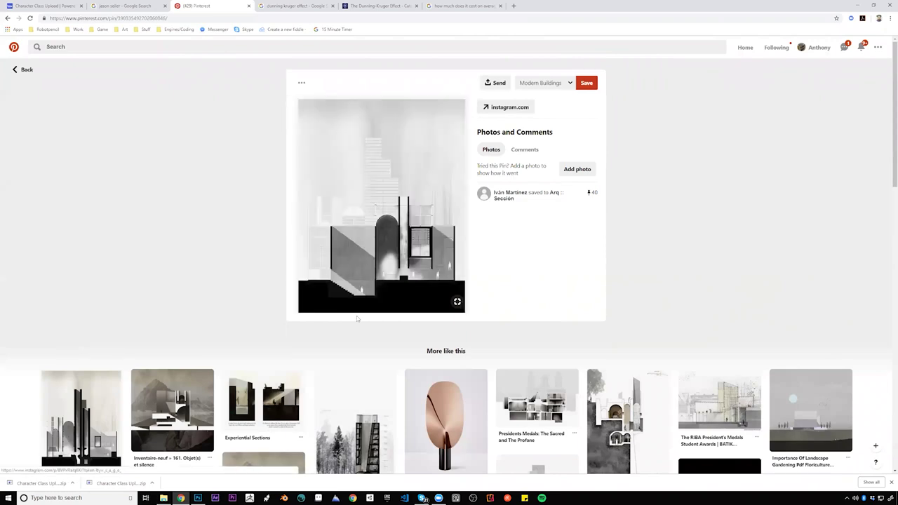
{"action": "scroll", "coordinate": [356, 315], "scroll_direction": "down", "scroll_amount": 2}
{"action": "scroll", "coordinate": [357, 315], "scroll_direction": "up", "scroll_amount": 2}
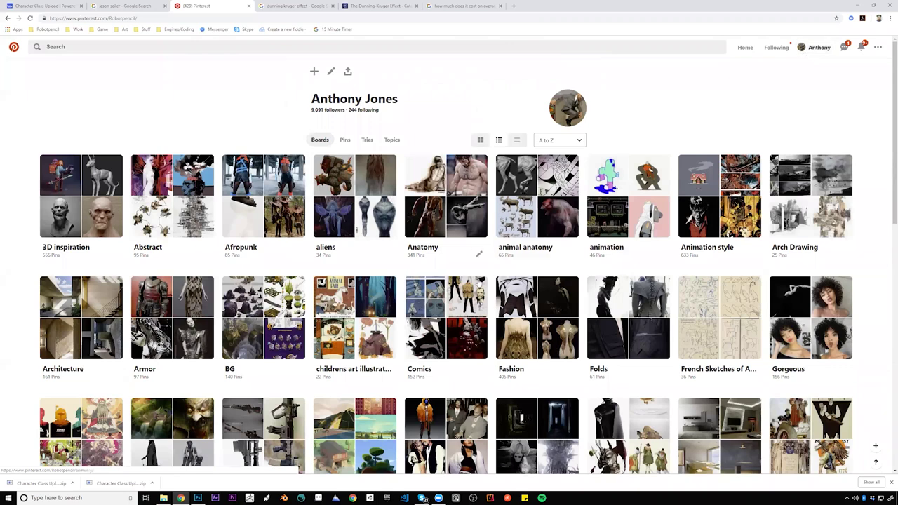
{"action": "scroll", "coordinate": [477, 280], "scroll_direction": "down", "scroll_amount": 1}
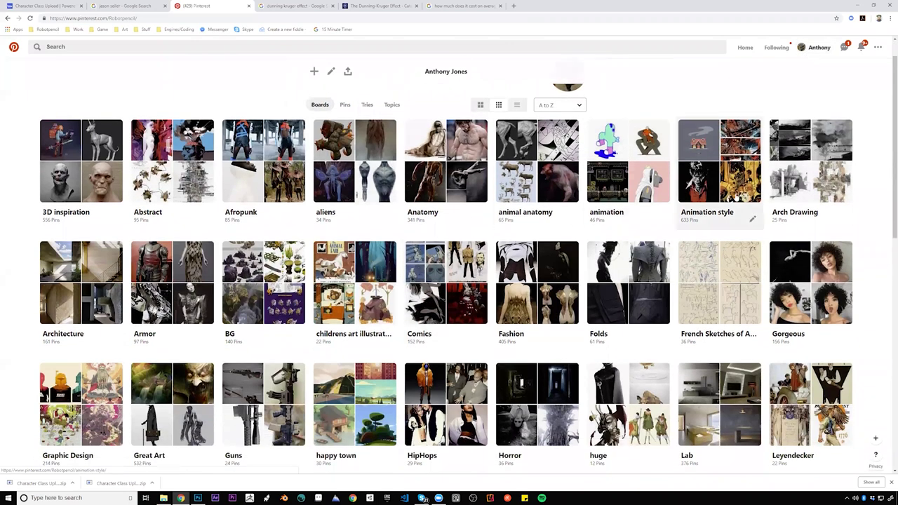
Open artstation.com in a new tab and look over the Community artwork grid
{"action": "left_click", "coordinate": [514, 5]}
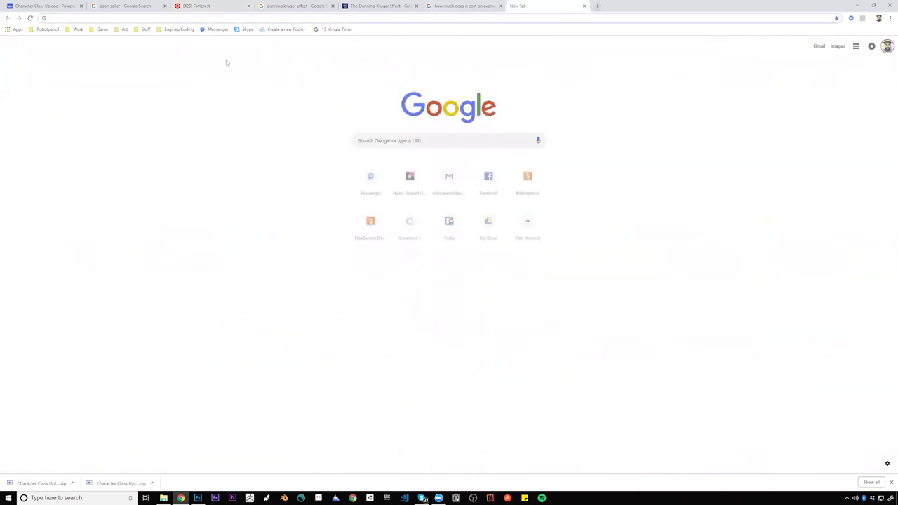
{"action": "type", "text": "art"}
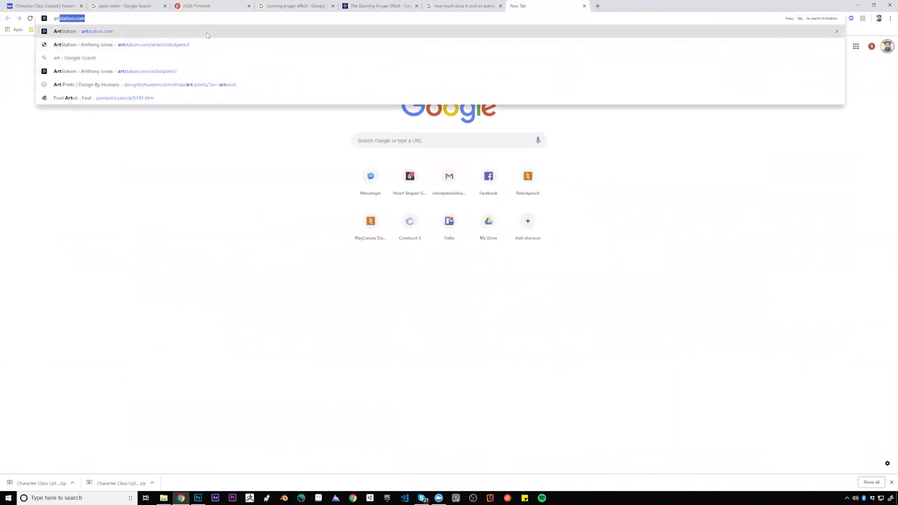
{"action": "left_click", "coordinate": [207, 33]}
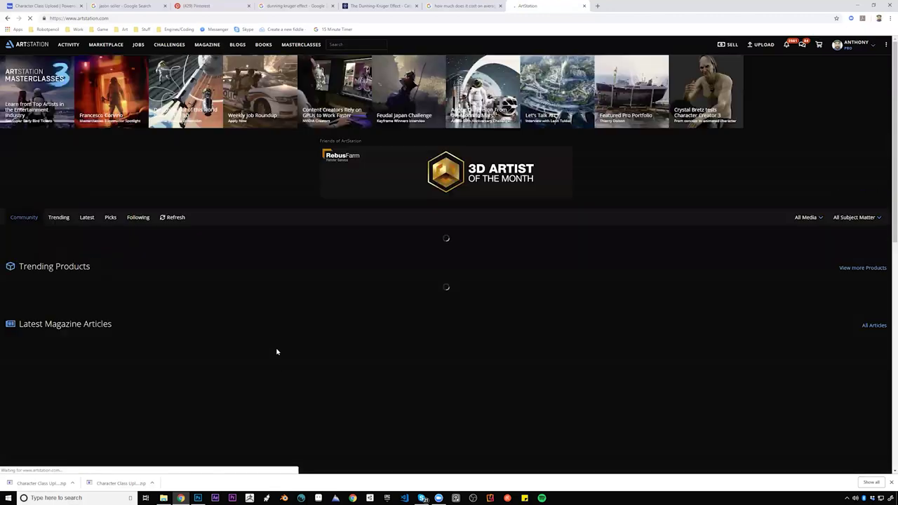
{"action": "scroll", "coordinate": [277, 351], "scroll_direction": "down", "scroll_amount": 2}
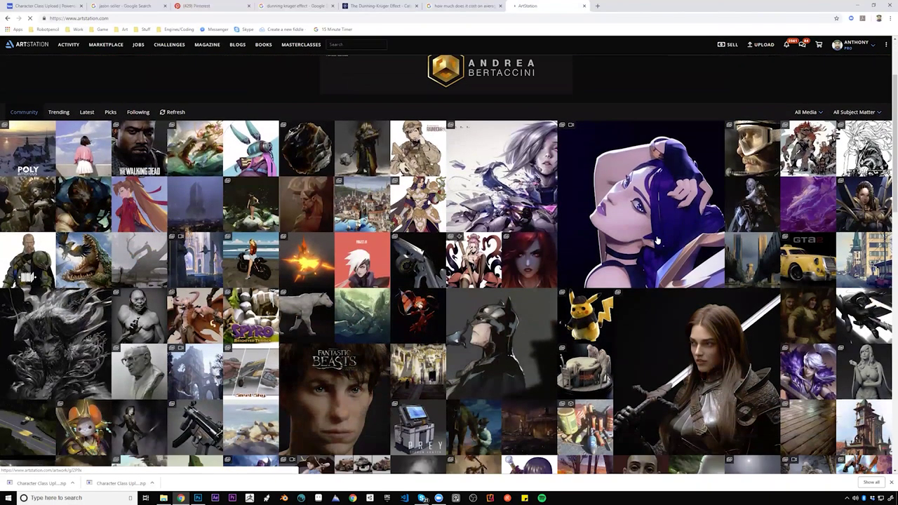
{"action": "scroll", "coordinate": [657, 240], "scroll_direction": "down", "scroll_amount": 1}
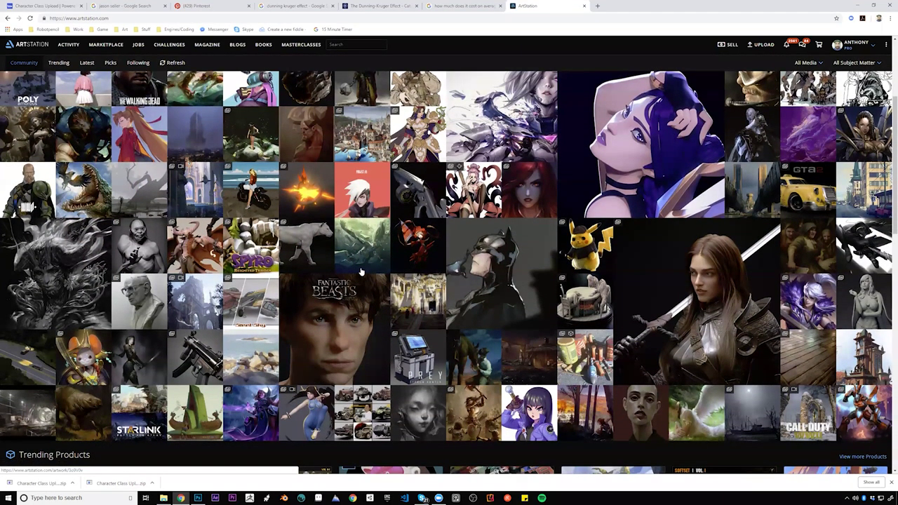
{"action": "scroll", "coordinate": [361, 274], "scroll_direction": "up", "scroll_amount": 1}
{"action": "scroll", "coordinate": [238, 231], "scroll_direction": "down", "scroll_amount": 1}
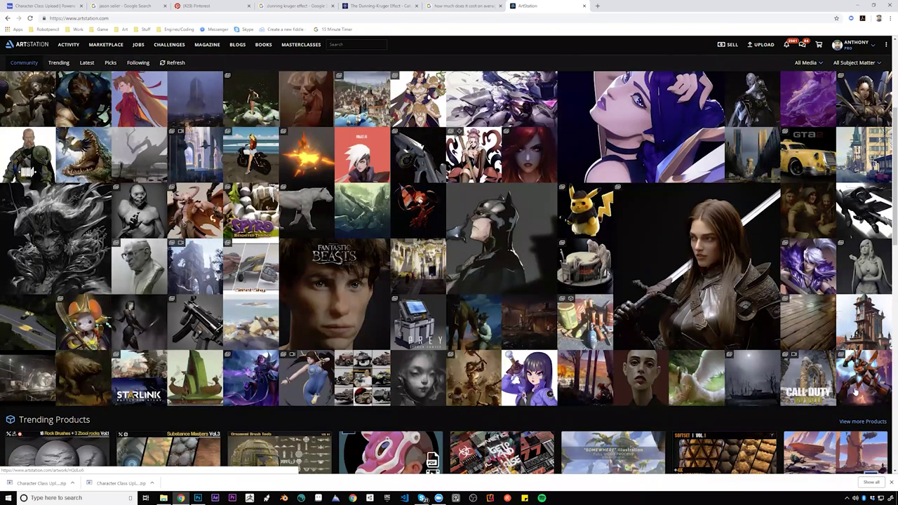
{"action": "scroll", "coordinate": [301, 380], "scroll_direction": "down", "scroll_amount": 1}
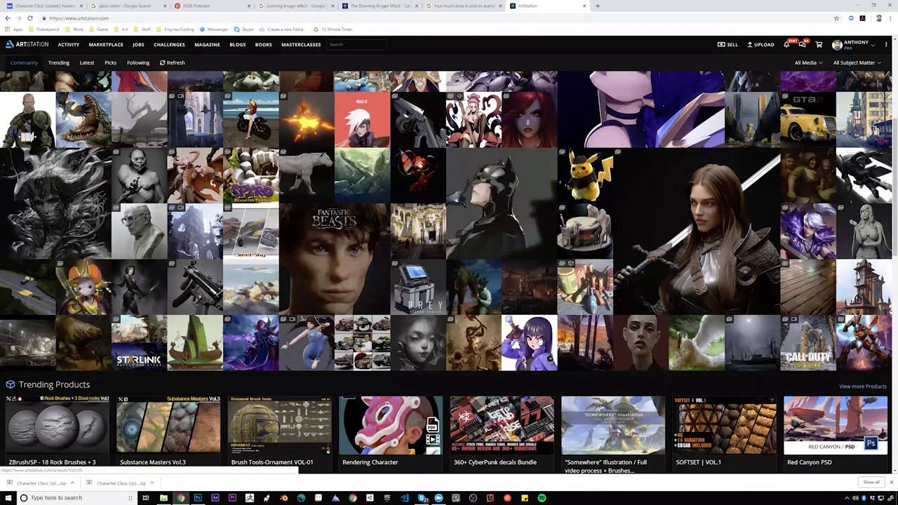
{"action": "scroll", "coordinate": [532, 340], "scroll_direction": "up", "scroll_amount": 2}
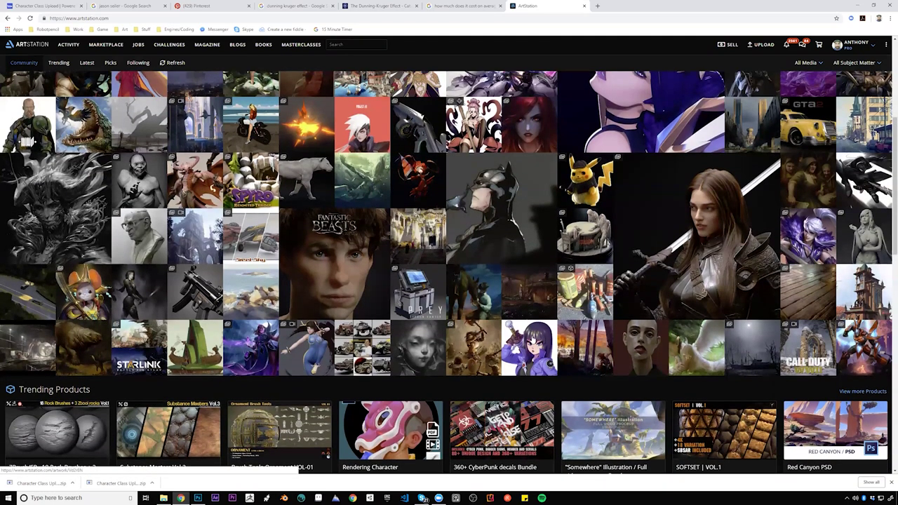
{"action": "scroll", "coordinate": [532, 340], "scroll_direction": "up", "scroll_amount": 2}
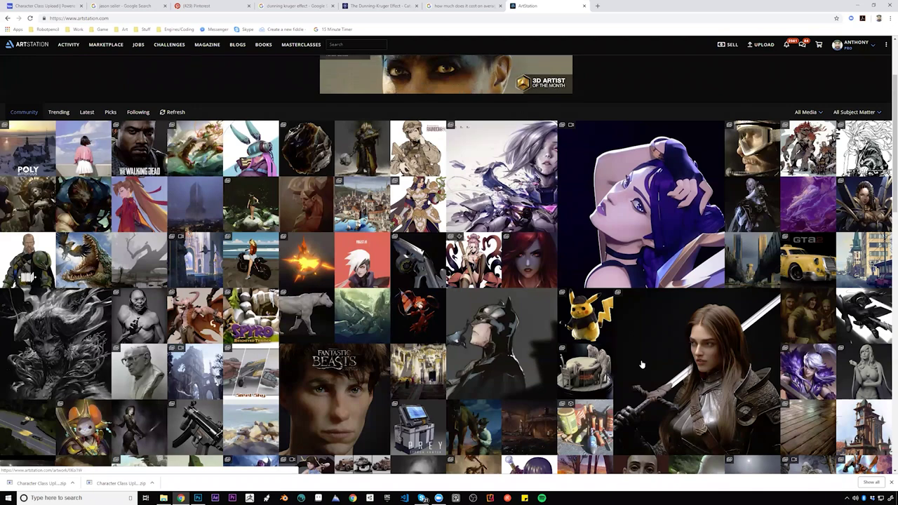
Look through ArtStation's trending products, featured jobs and magazine articles and return to the artwork grid
{"action": "scroll", "coordinate": [643, 364], "scroll_direction": "down", "scroll_amount": 1}
{"action": "scroll", "coordinate": [643, 364], "scroll_direction": "down", "scroll_amount": 5}
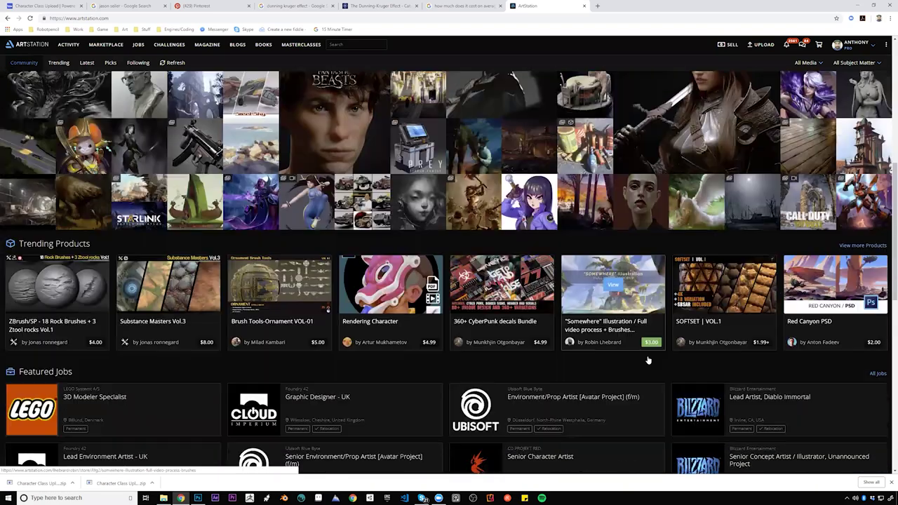
{"action": "scroll", "coordinate": [648, 359], "scroll_direction": "down", "scroll_amount": 5}
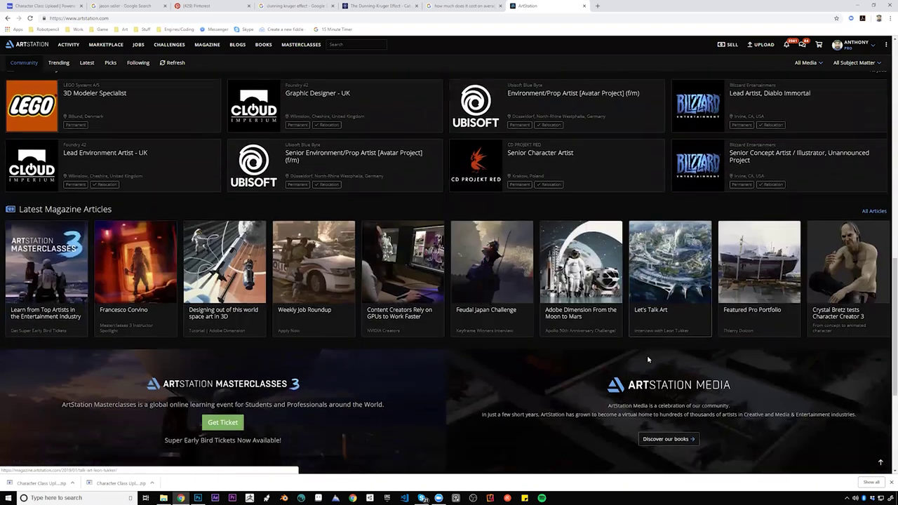
{"action": "scroll", "coordinate": [647, 360], "scroll_direction": "up", "scroll_amount": 5}
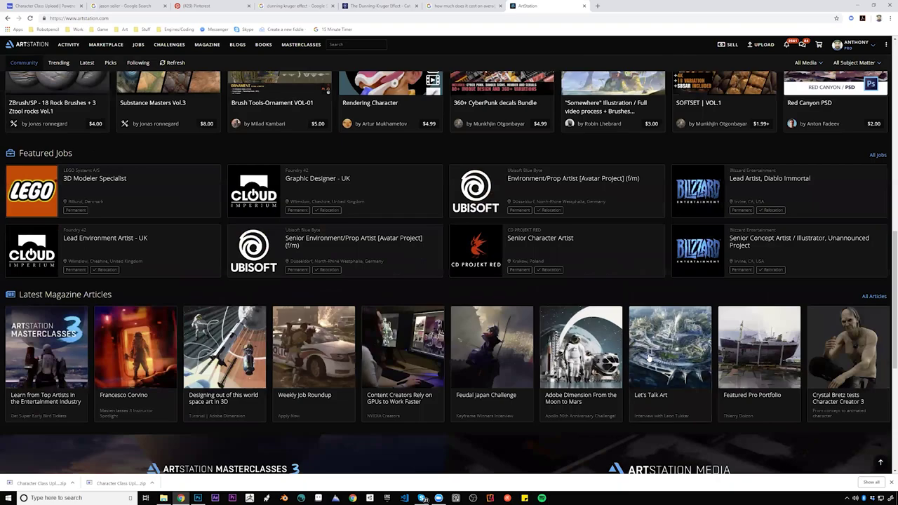
{"action": "scroll", "coordinate": [649, 358], "scroll_direction": "up", "scroll_amount": 4}
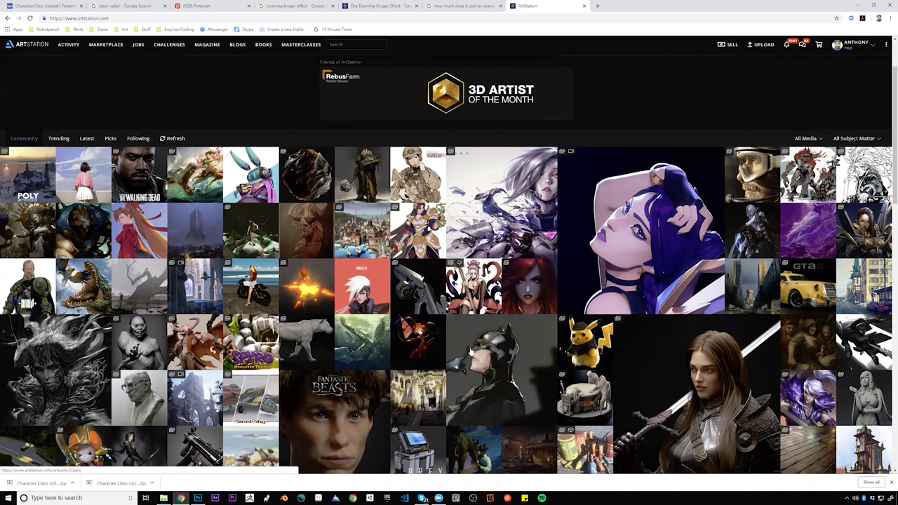
Compare the Pinterest boards with ArtStation's Community artwork grid, and open the Farewell artwork of the grey-haired cyborg woman
{"action": "left_click", "coordinate": [210, 5]}
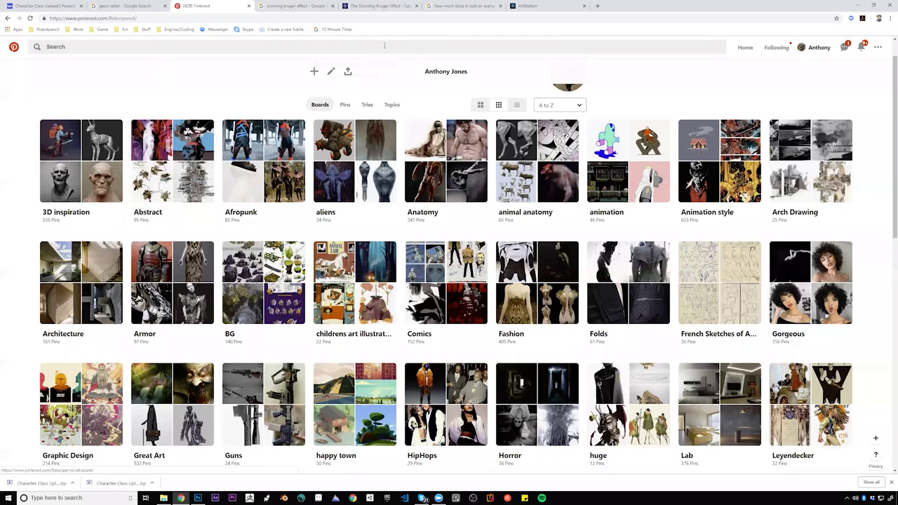
{"action": "left_click", "coordinate": [520, 5]}
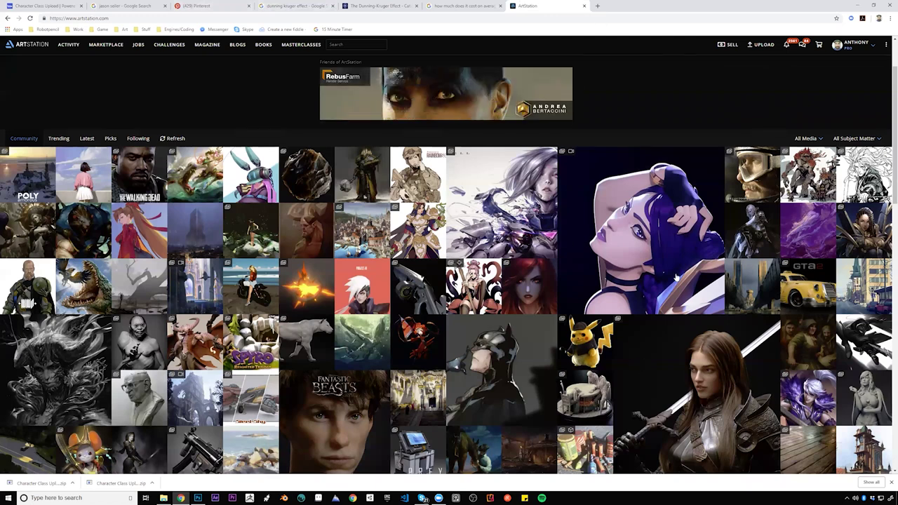
{"action": "scroll", "coordinate": [576, 316], "scroll_direction": "down", "scroll_amount": 1}
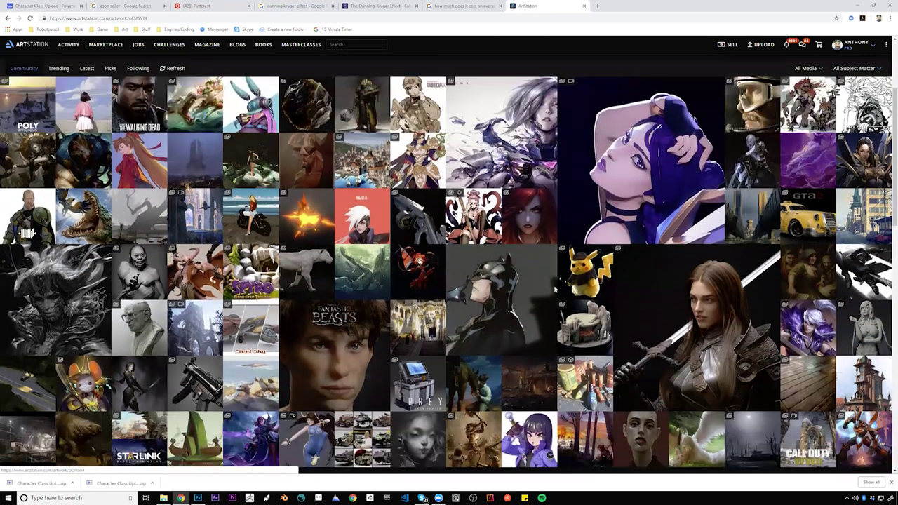
{"action": "left_click", "coordinate": [502, 137]}
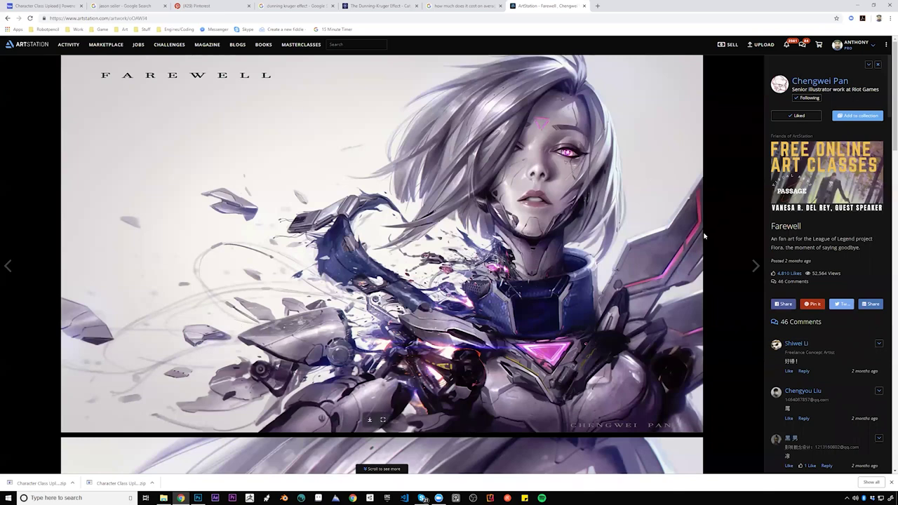
Open the Afropunk board on Pinterest and view its pin of the model in orange boots with the related pins
{"action": "left_click", "coordinate": [193, 6]}
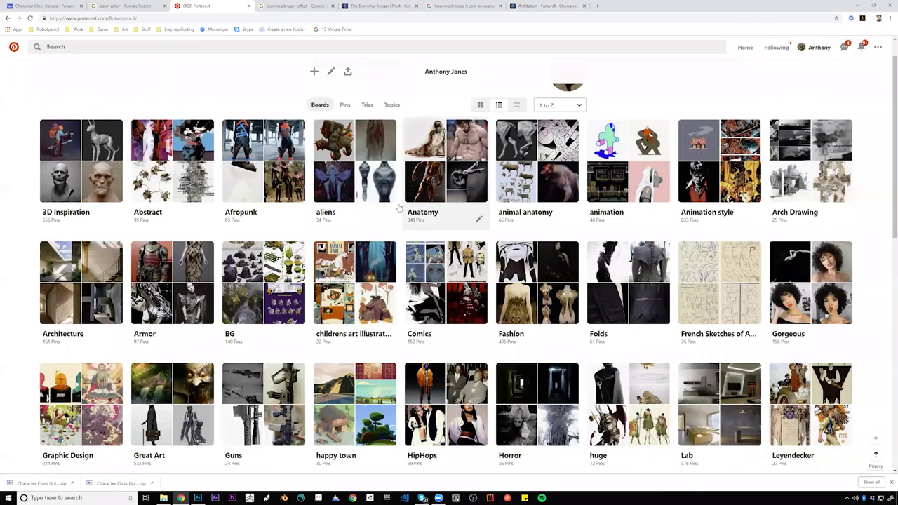
{"action": "left_click", "coordinate": [263, 169]}
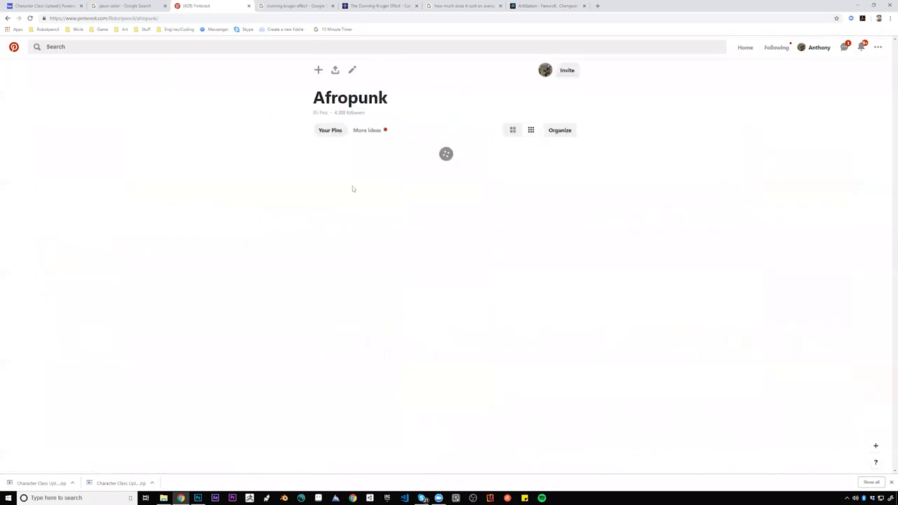
{"action": "left_click", "coordinate": [129, 190]}
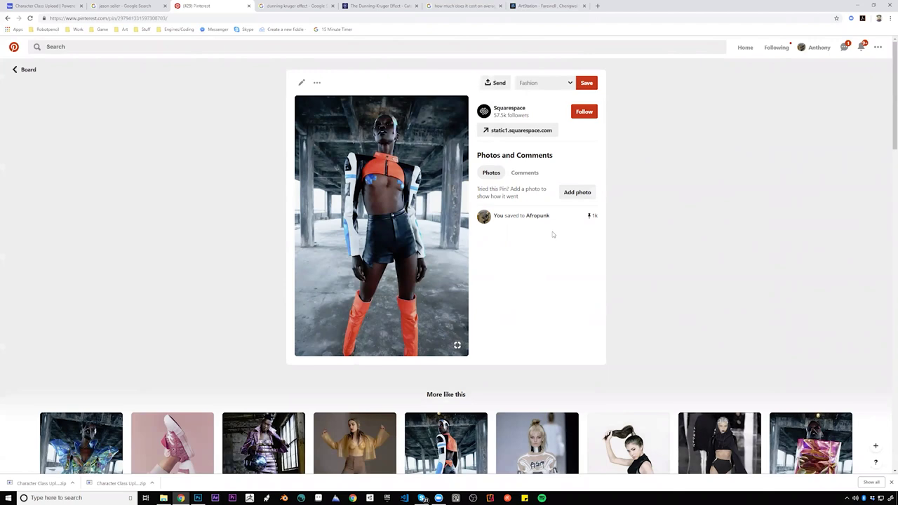
{"action": "scroll", "coordinate": [551, 232], "scroll_direction": "down", "scroll_amount": 1}
{"action": "scroll", "coordinate": [550, 234], "scroll_direction": "down", "scroll_amount": 1}
{"action": "scroll", "coordinate": [550, 234], "scroll_direction": "up", "scroll_amount": 2}
Go back to the ArtStation home page and look over the refreshed Community artwork grid
{"action": "left_click", "coordinate": [533, 7]}
{"action": "left_click", "coordinate": [47, 45]}
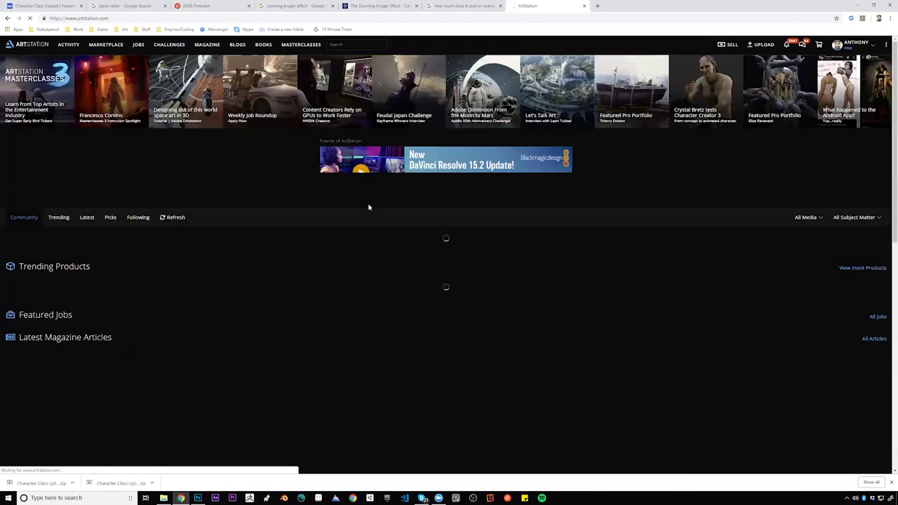
{"action": "scroll", "coordinate": [674, 301], "scroll_direction": "down", "scroll_amount": 1}
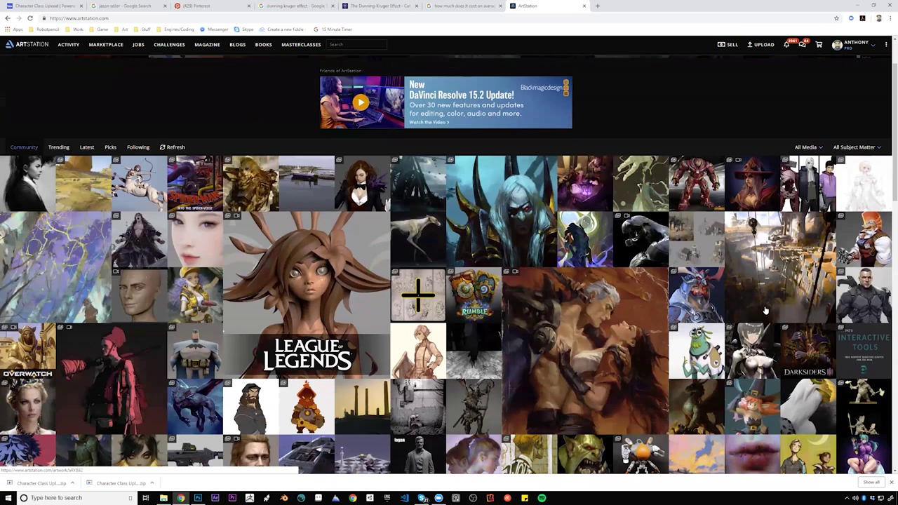
{"action": "scroll", "coordinate": [765, 310], "scroll_direction": "up", "scroll_amount": 1}
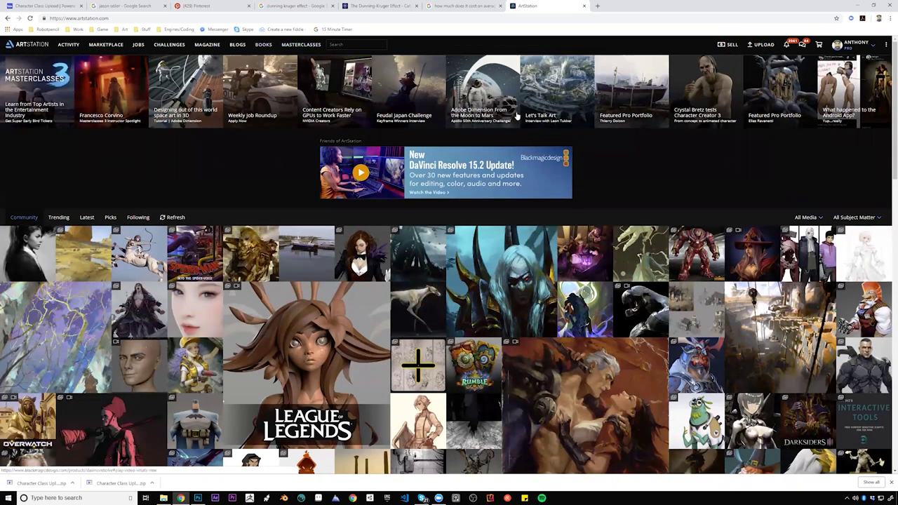
Open ArtStation's artist search without a search term and look at the first listed artists
{"action": "left_click", "coordinate": [367, 44]}
{"action": "left_click", "coordinate": [366, 56]}
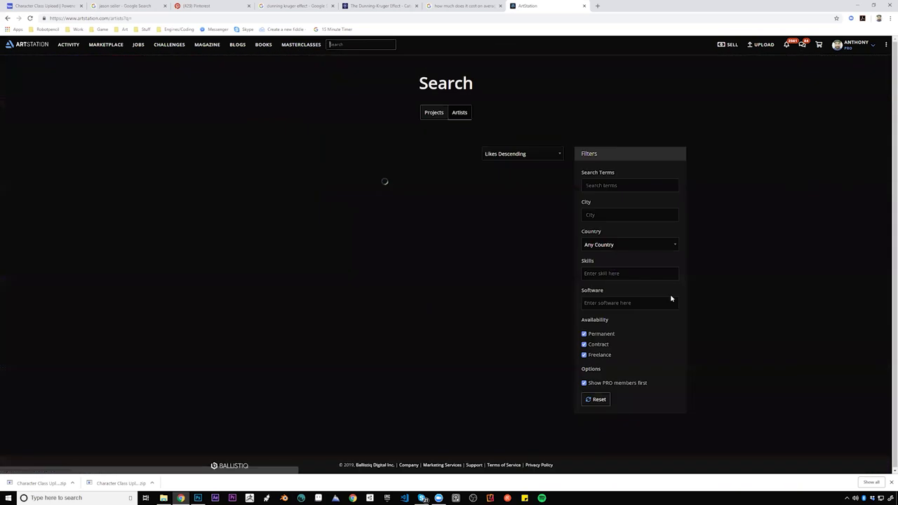
{"action": "left_click", "coordinate": [536, 159]}
{"action": "left_click", "coordinate": [536, 158]}
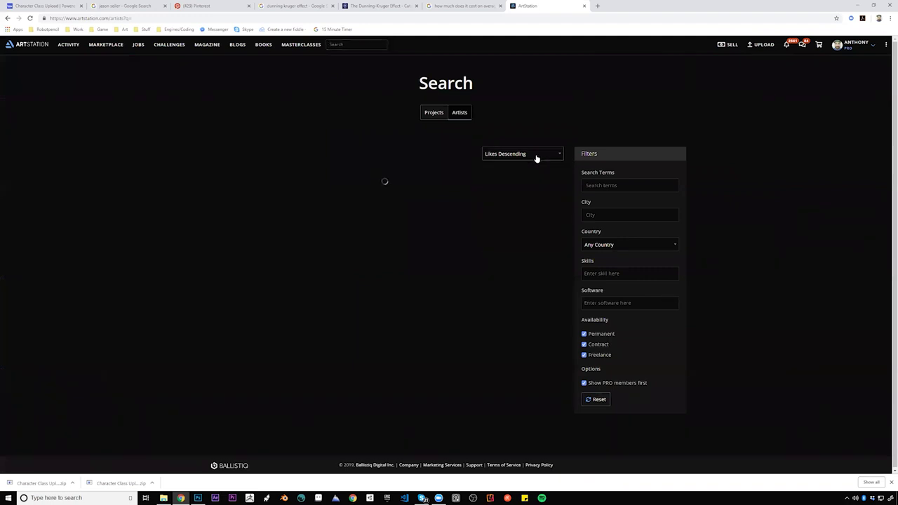
{"action": "scroll", "coordinate": [352, 117], "scroll_direction": "down", "scroll_amount": 1}
{"action": "scroll", "coordinate": [308, 151], "scroll_direction": "up", "scroll_amount": 1}
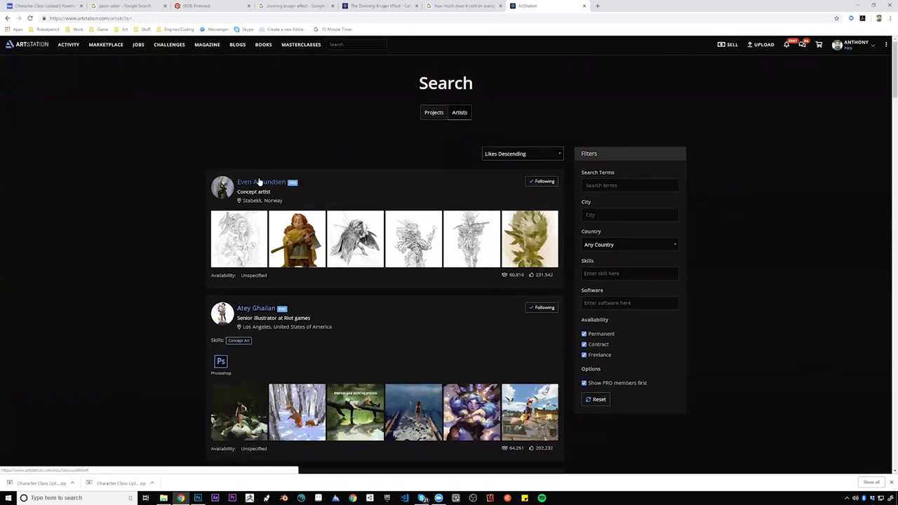
Sort the artist search results by Followers Descending
{"action": "left_click", "coordinate": [550, 157]}
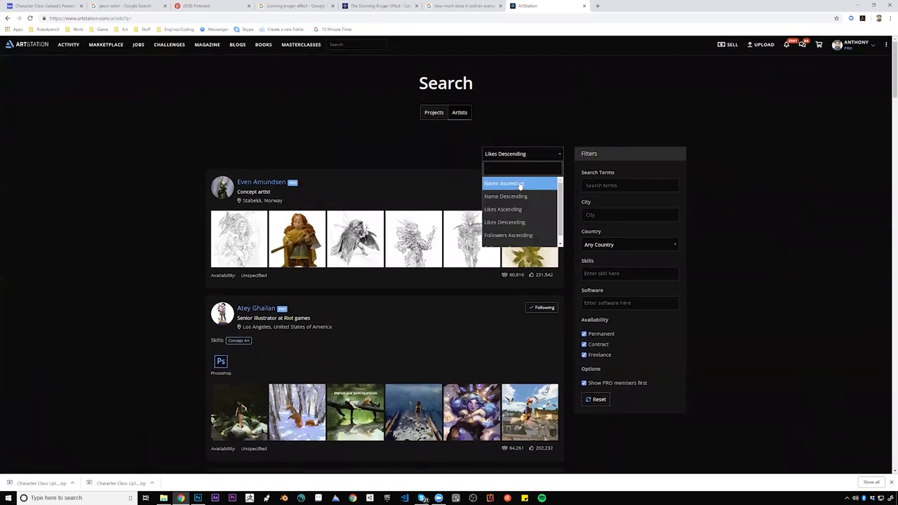
{"action": "left_click", "coordinate": [517, 236]}
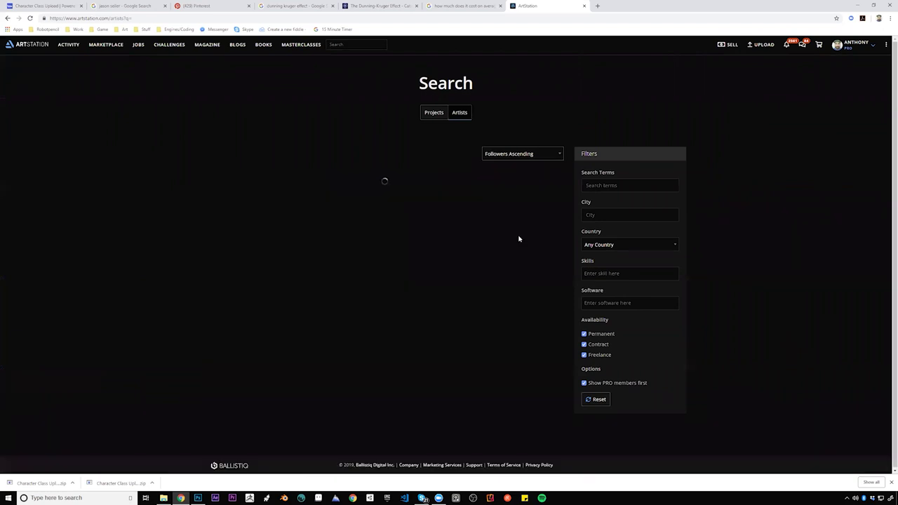
{"action": "left_click", "coordinate": [517, 155]}
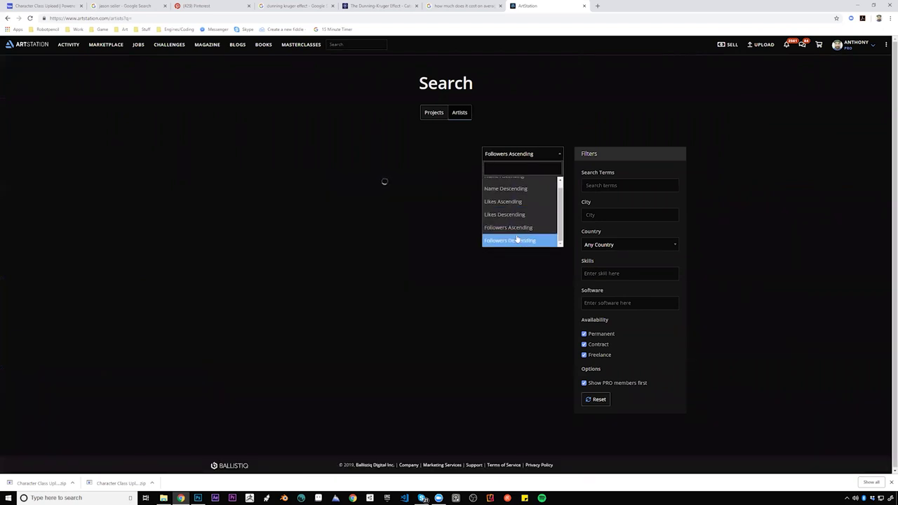
{"action": "left_click", "coordinate": [516, 238]}
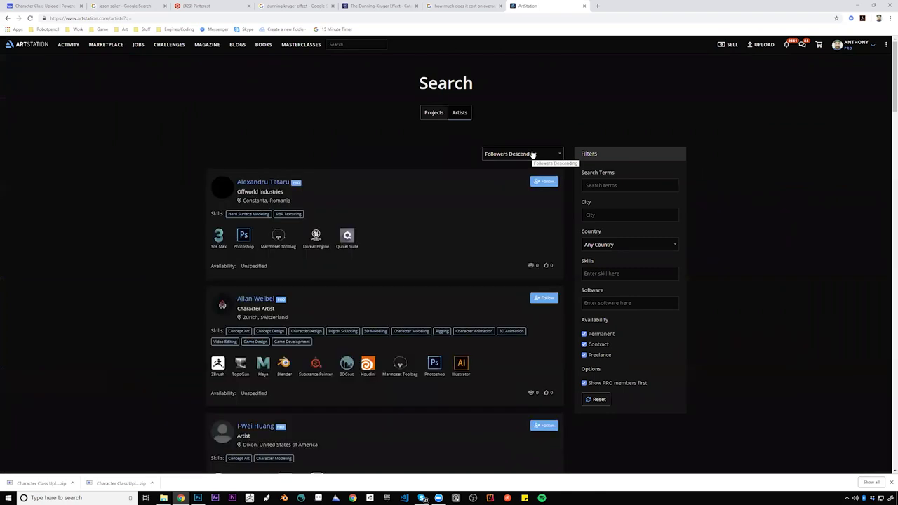
{"action": "left_click", "coordinate": [532, 153]}
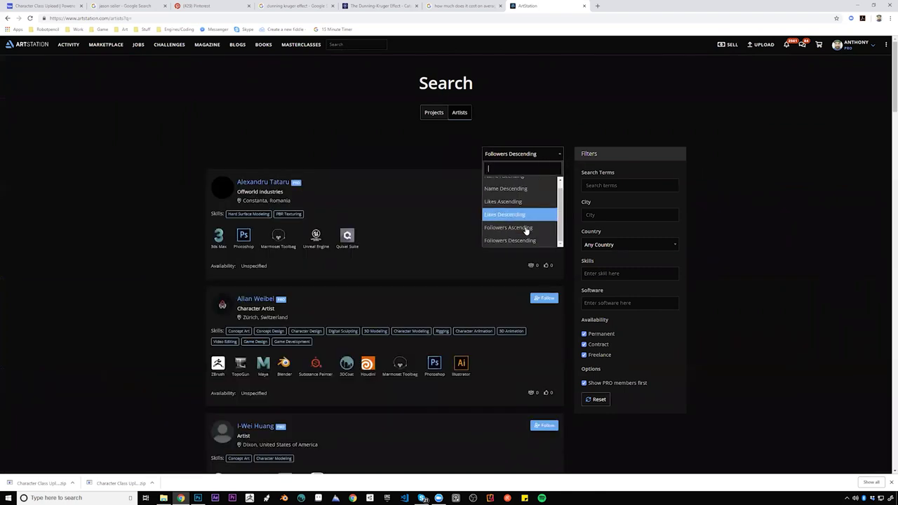
{"action": "left_click", "coordinate": [523, 227]}
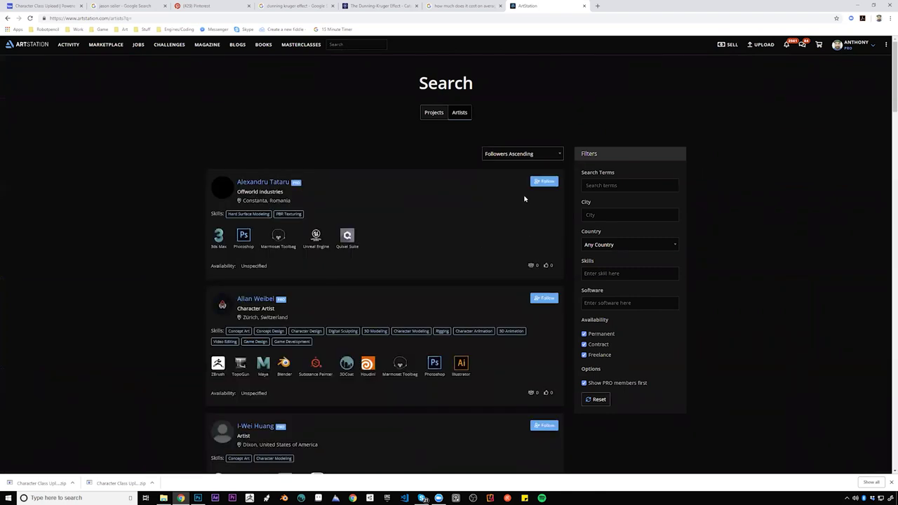
{"action": "left_click", "coordinate": [536, 153]}
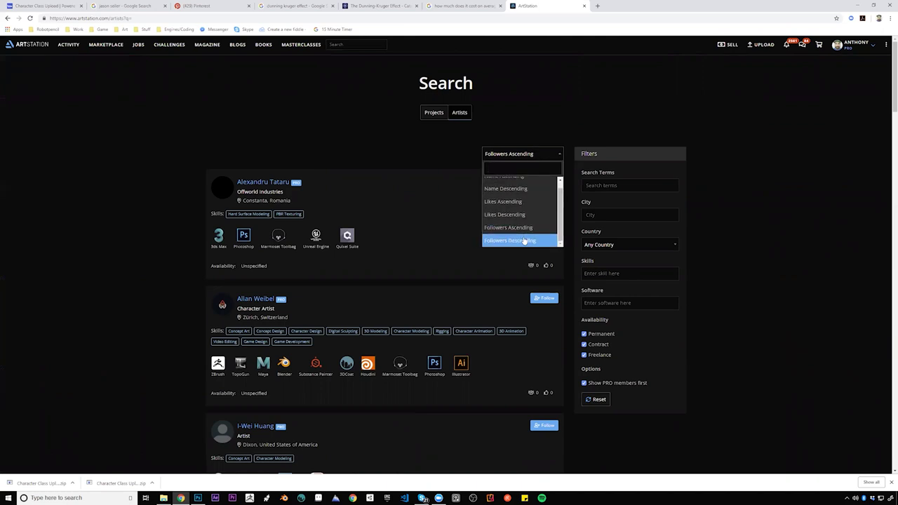
{"action": "left_click", "coordinate": [524, 241]}
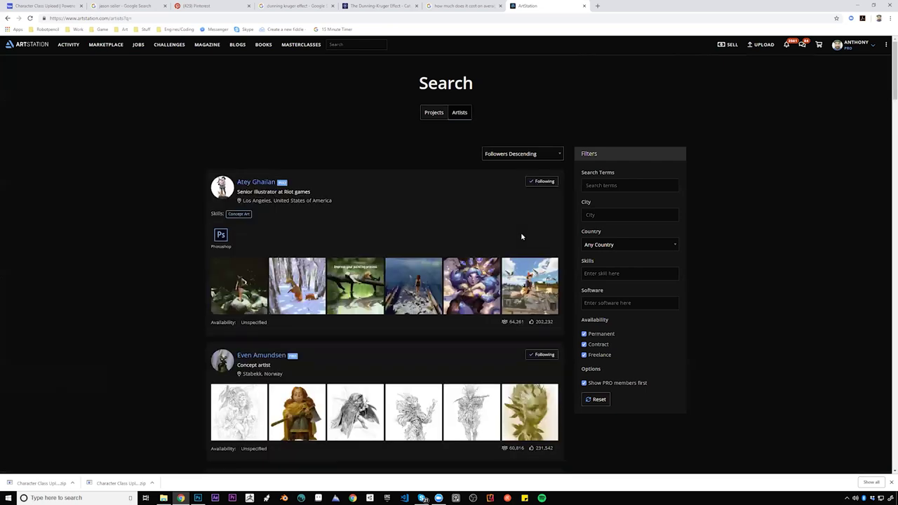
Examine the artists ranked by followers, down to the account owner's own listing and its follower count
{"action": "scroll", "coordinate": [521, 237], "scroll_direction": "down", "scroll_amount": 3}
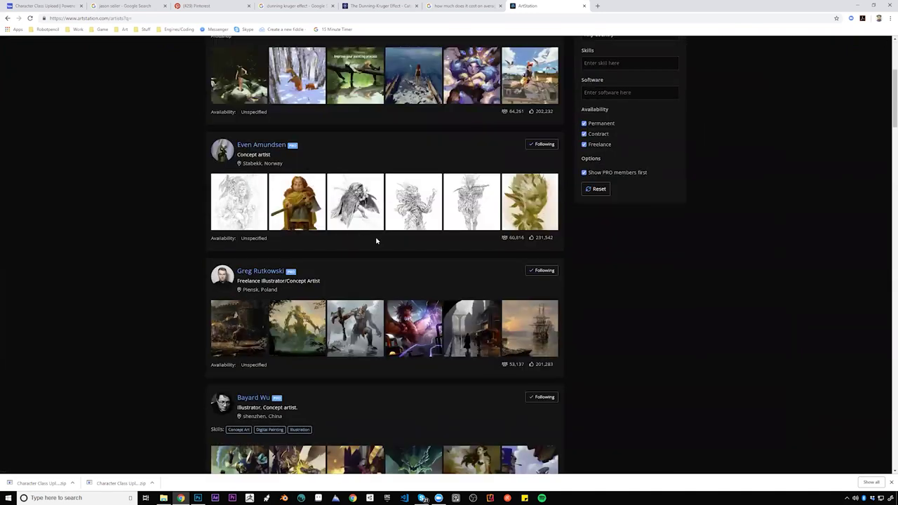
{"action": "scroll", "coordinate": [361, 229], "scroll_direction": "up", "scroll_amount": 1}
{"action": "scroll", "coordinate": [553, 260], "scroll_direction": "down", "scroll_amount": 1}
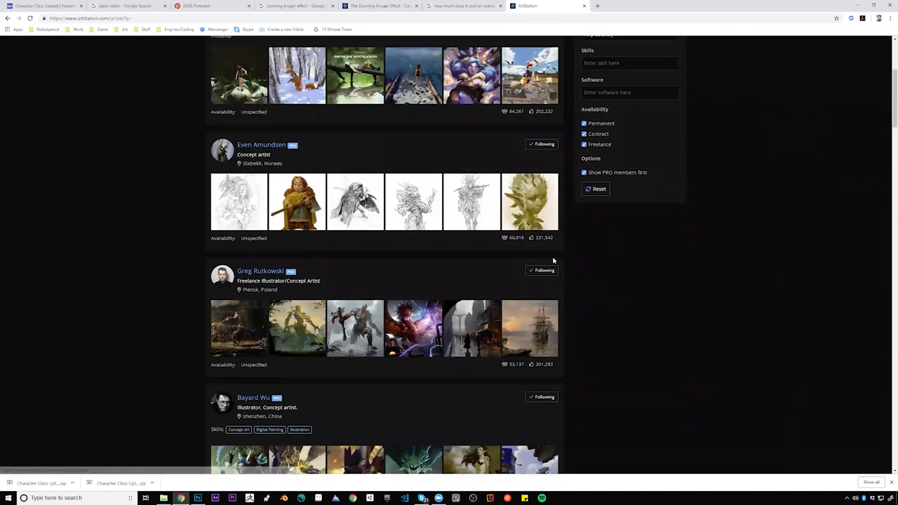
{"action": "scroll", "coordinate": [648, 292], "scroll_direction": "up", "scroll_amount": 1}
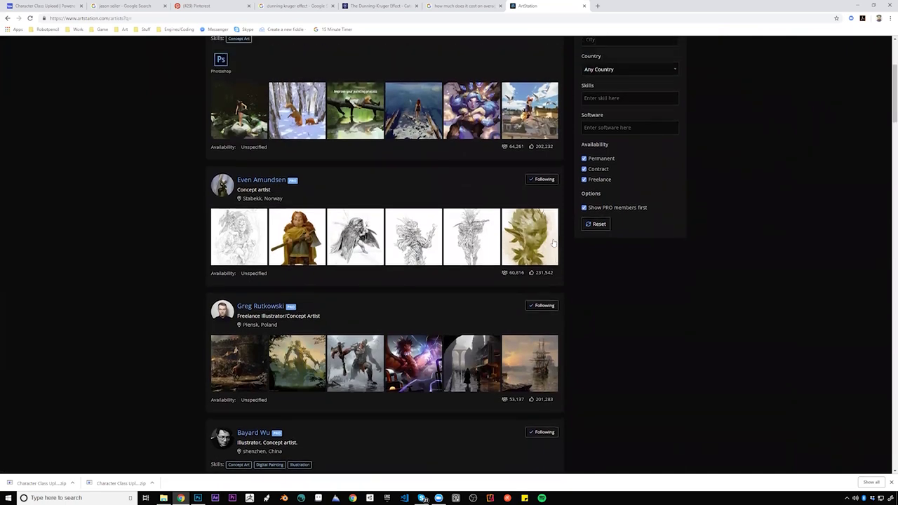
{"action": "scroll", "coordinate": [647, 293], "scroll_direction": "down", "scroll_amount": 3}
{"action": "scroll", "coordinate": [647, 293], "scroll_direction": "down", "scroll_amount": 3}
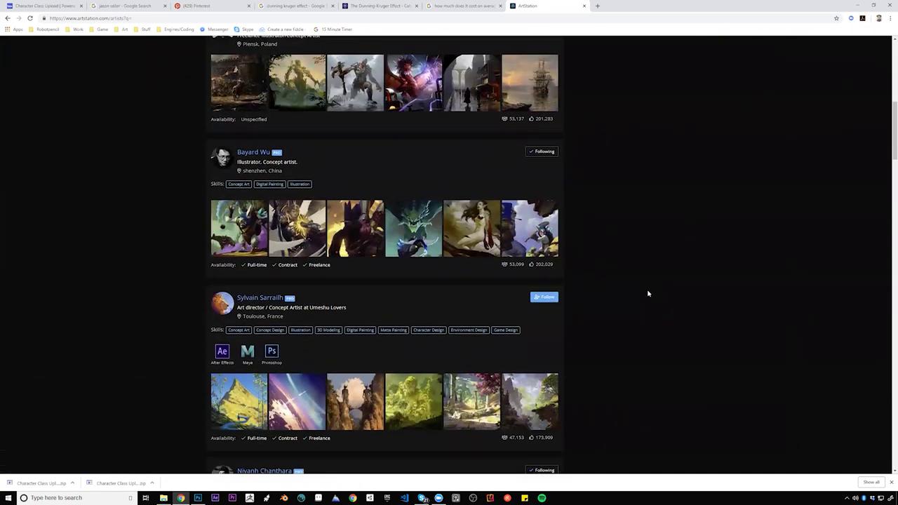
{"action": "scroll", "coordinate": [647, 293], "scroll_direction": "down", "scroll_amount": 10}
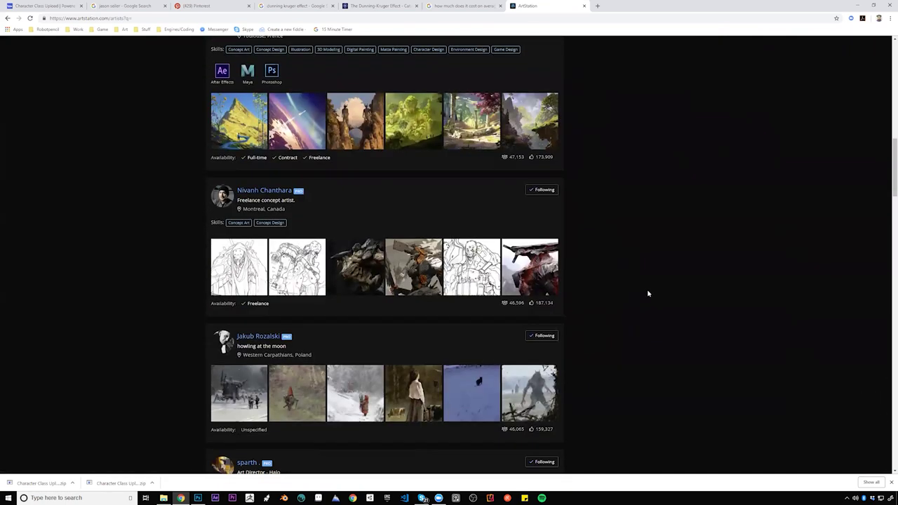
{"action": "scroll", "coordinate": [648, 293], "scroll_direction": "down", "scroll_amount": 5}
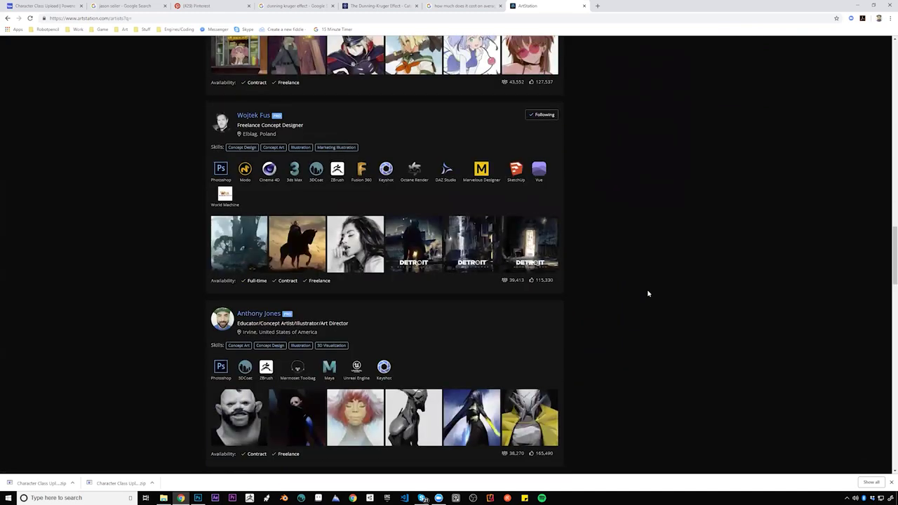
{"action": "scroll", "coordinate": [647, 293], "scroll_direction": "up", "scroll_amount": 2}
{"action": "scroll", "coordinate": [647, 293], "scroll_direction": "down", "scroll_amount": 1}
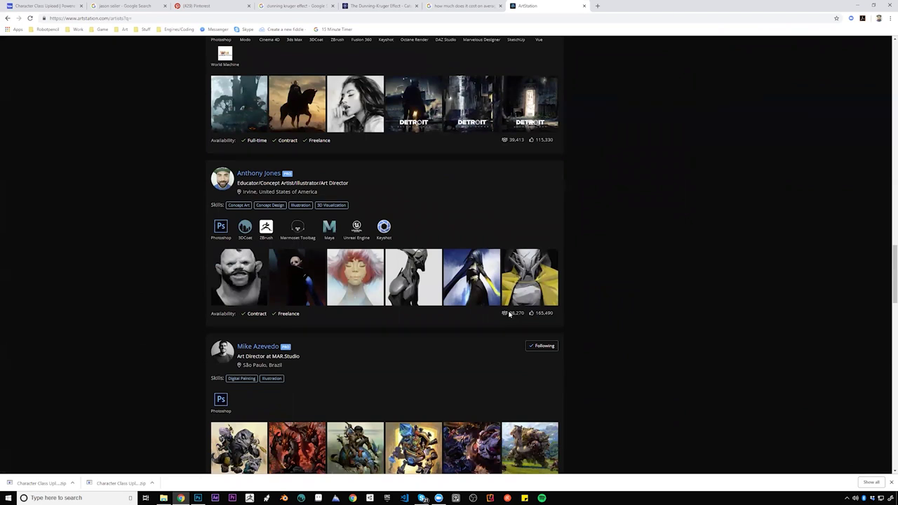
{"action": "scroll", "coordinate": [647, 313], "scroll_direction": "up", "scroll_amount": 1}
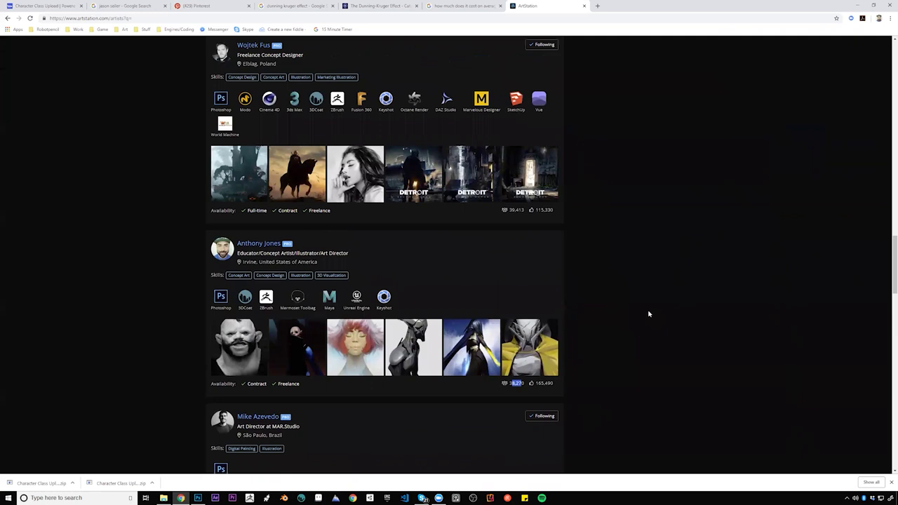
{"action": "scroll", "coordinate": [647, 313], "scroll_direction": "down", "scroll_amount": 2}
Turn off the Show PRO members first option for the artist results
{"action": "scroll", "coordinate": [646, 313], "scroll_direction": "up", "scroll_amount": 8}
{"action": "scroll", "coordinate": [637, 313], "scroll_direction": "up", "scroll_amount": 6}
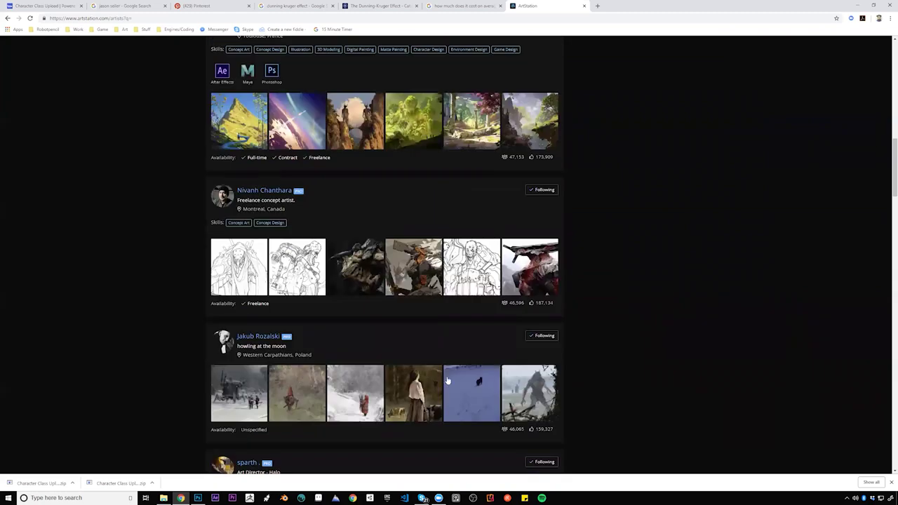
{"action": "scroll", "coordinate": [434, 376], "scroll_direction": "up", "scroll_amount": 4}
{"action": "scroll", "coordinate": [441, 285], "scroll_direction": "up", "scroll_amount": 7}
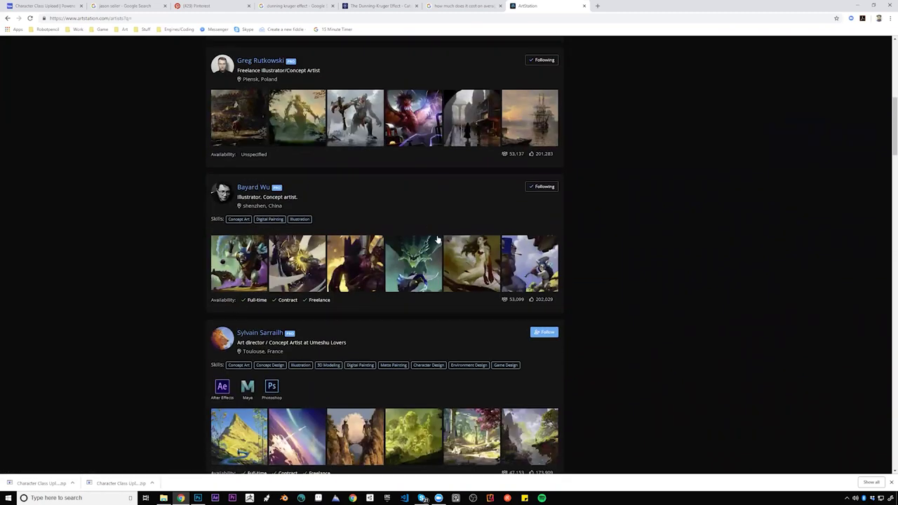
{"action": "scroll", "coordinate": [501, 286], "scroll_direction": "up", "scroll_amount": 3}
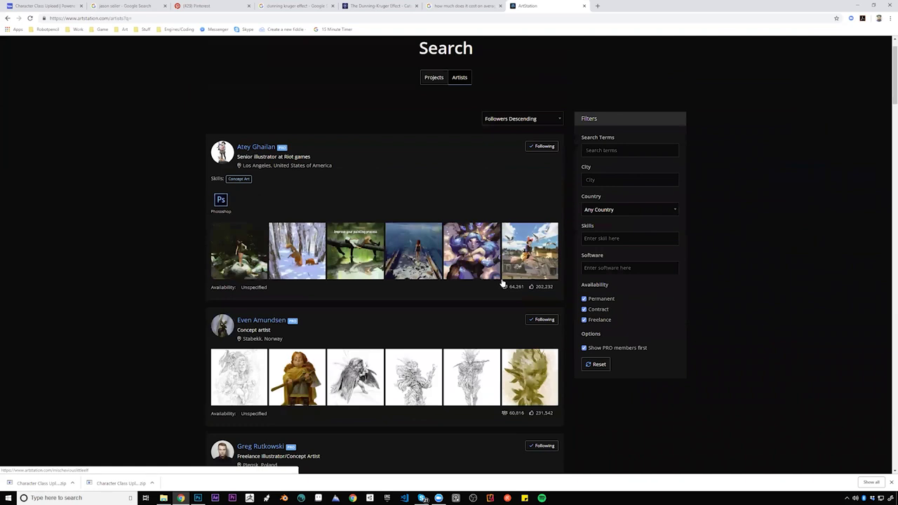
{"action": "left_click", "coordinate": [584, 383]}
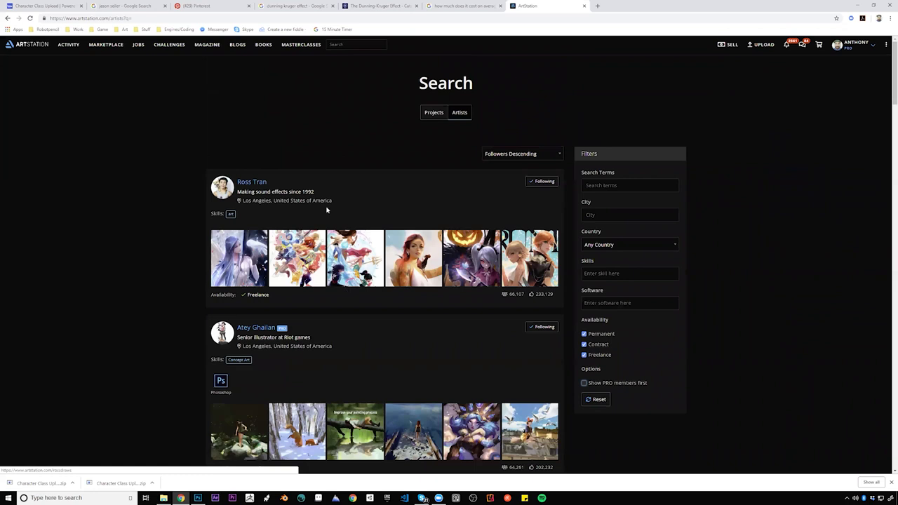
Look through the most-followed artists in the ranking that no longer puts PRO members first
{"action": "scroll", "coordinate": [368, 201], "scroll_direction": "down", "scroll_amount": 1}
{"action": "scroll", "coordinate": [439, 266], "scroll_direction": "down", "scroll_amount": 3}
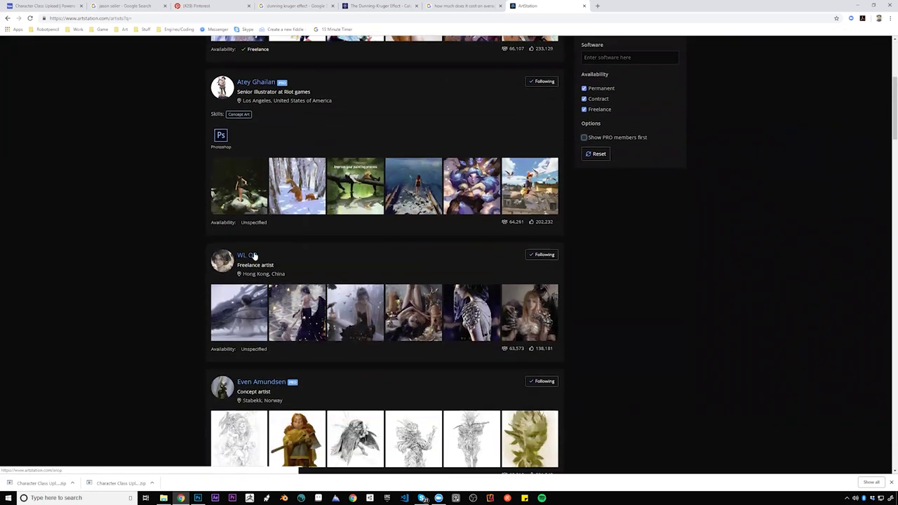
{"action": "scroll", "coordinate": [340, 258], "scroll_direction": "down", "scroll_amount": 2}
{"action": "scroll", "coordinate": [284, 251], "scroll_direction": "down", "scroll_amount": 4}
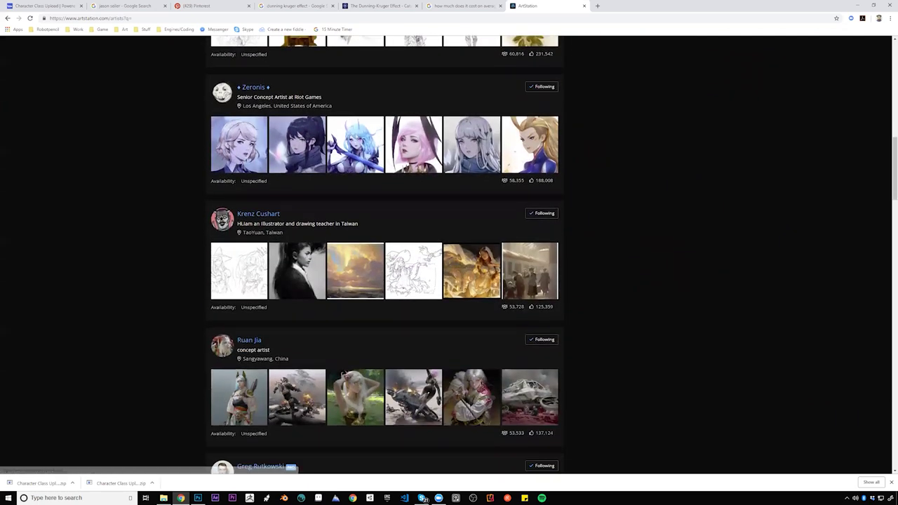
Examine the rest of the followers ranking, from the most-followed concept artists down to the account owner's own listing
{"action": "scroll", "coordinate": [303, 256], "scroll_direction": "down", "scroll_amount": 3}
{"action": "scroll", "coordinate": [337, 247], "scroll_direction": "down", "scroll_amount": 1}
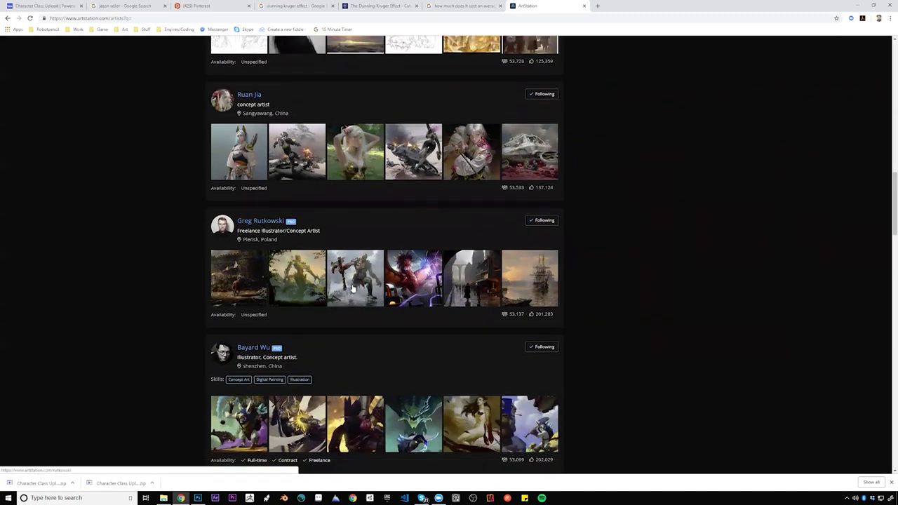
{"action": "scroll", "coordinate": [354, 295], "scroll_direction": "down", "scroll_amount": 2}
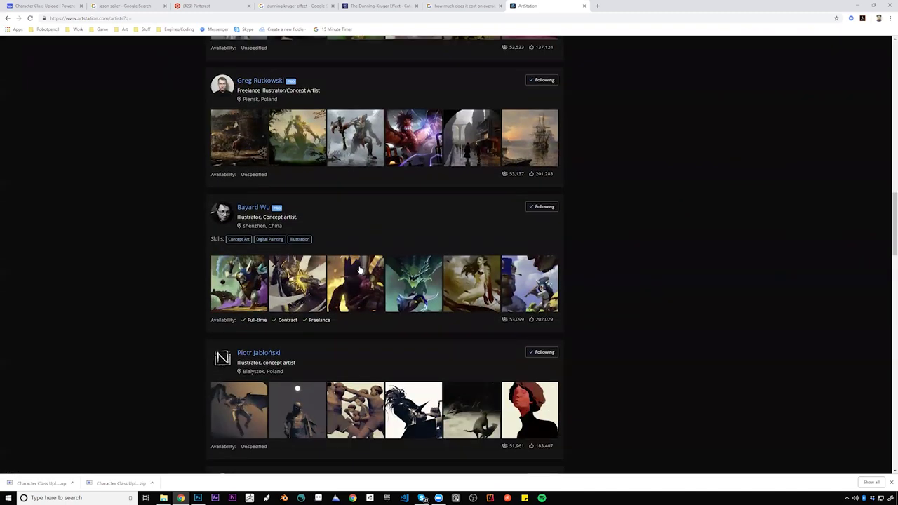
{"action": "scroll", "coordinate": [314, 238], "scroll_direction": "down", "scroll_amount": 2}
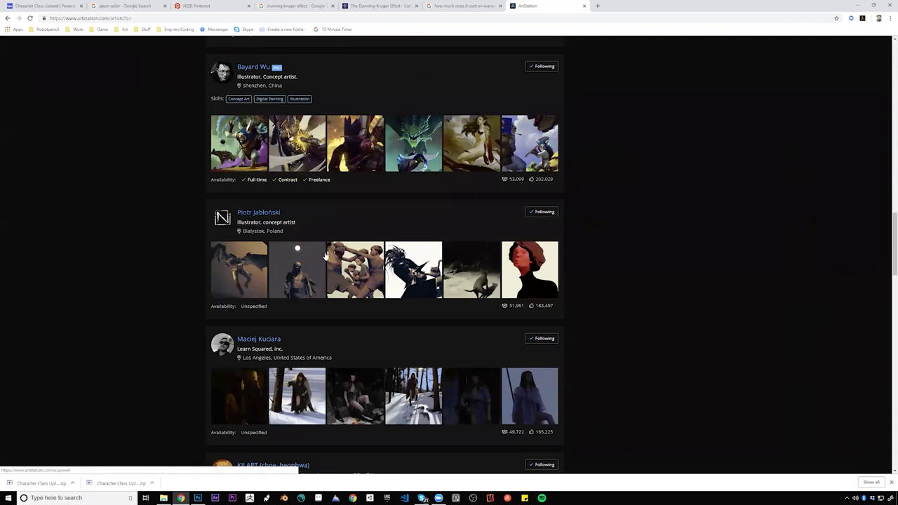
{"action": "scroll", "coordinate": [325, 258], "scroll_direction": "down", "scroll_amount": 2}
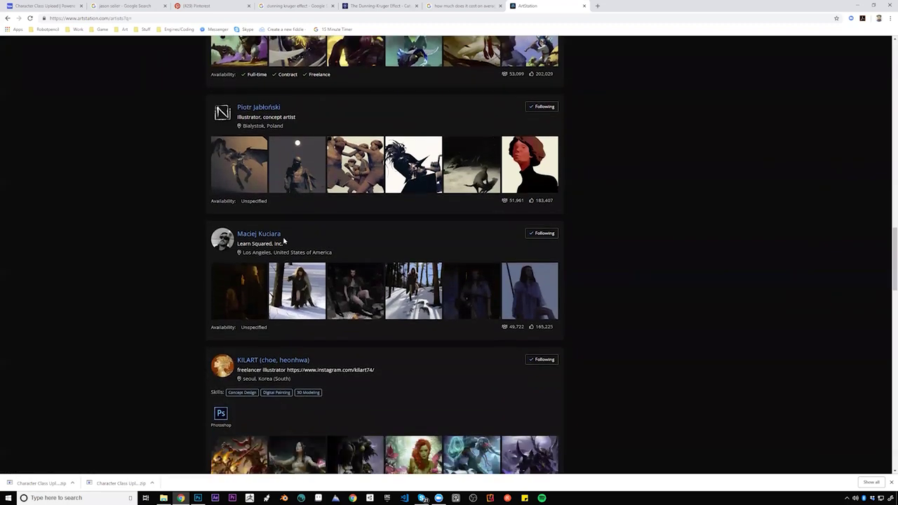
{"action": "scroll", "coordinate": [295, 245], "scroll_direction": "down", "scroll_amount": 5}
{"action": "scroll", "coordinate": [320, 250], "scroll_direction": "down", "scroll_amount": 12}
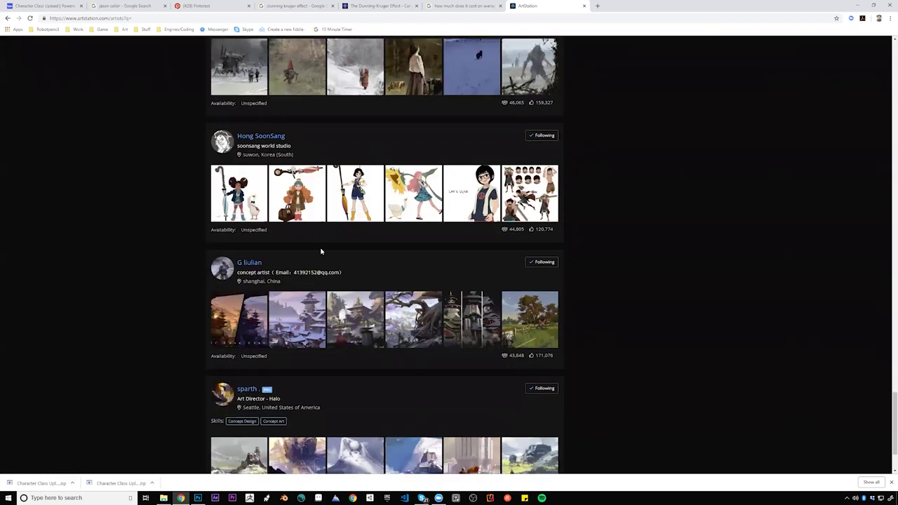
{"action": "scroll", "coordinate": [321, 250], "scroll_direction": "down", "scroll_amount": 2}
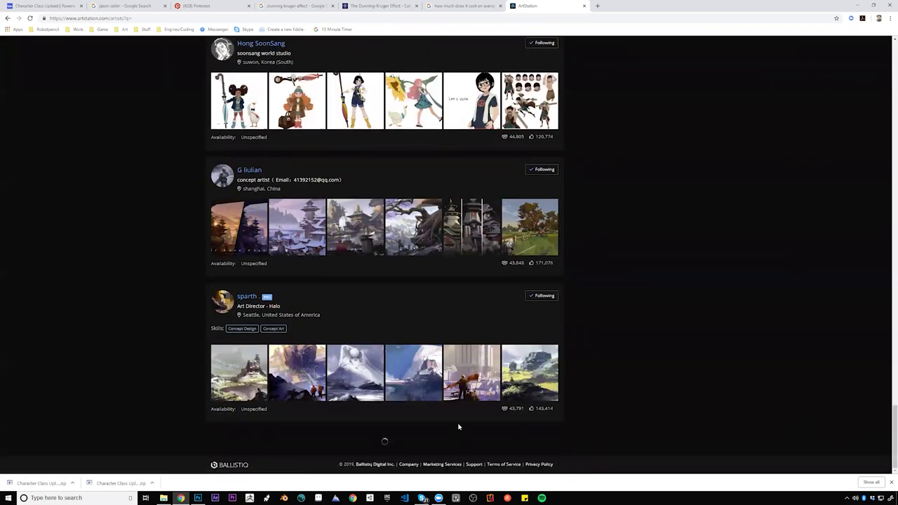
{"action": "scroll", "coordinate": [458, 426], "scroll_direction": "up", "scroll_amount": 9}
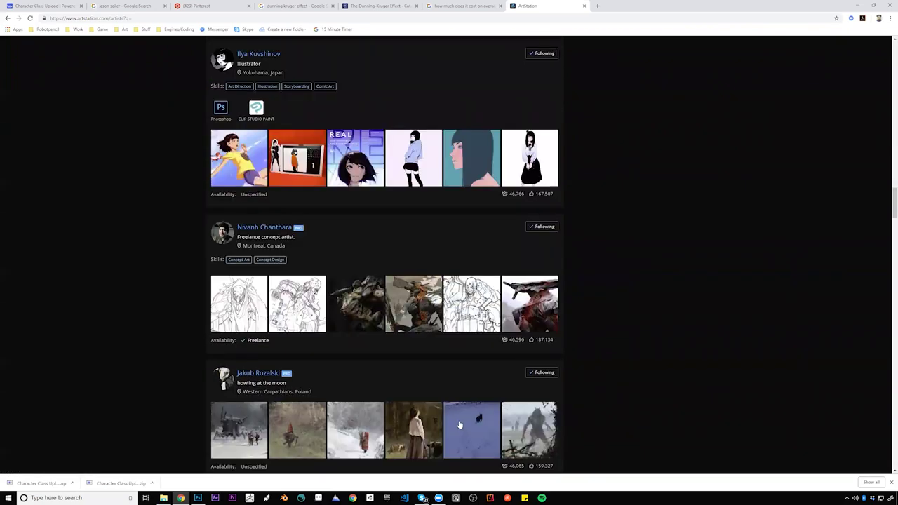
{"action": "scroll", "coordinate": [459, 424], "scroll_direction": "up", "scroll_amount": 9}
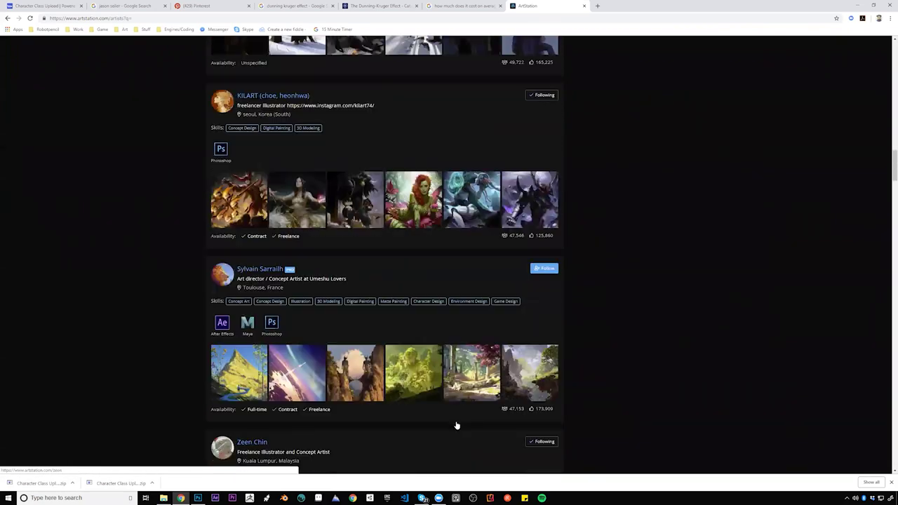
{"action": "scroll", "coordinate": [456, 424], "scroll_direction": "up", "scroll_amount": 5}
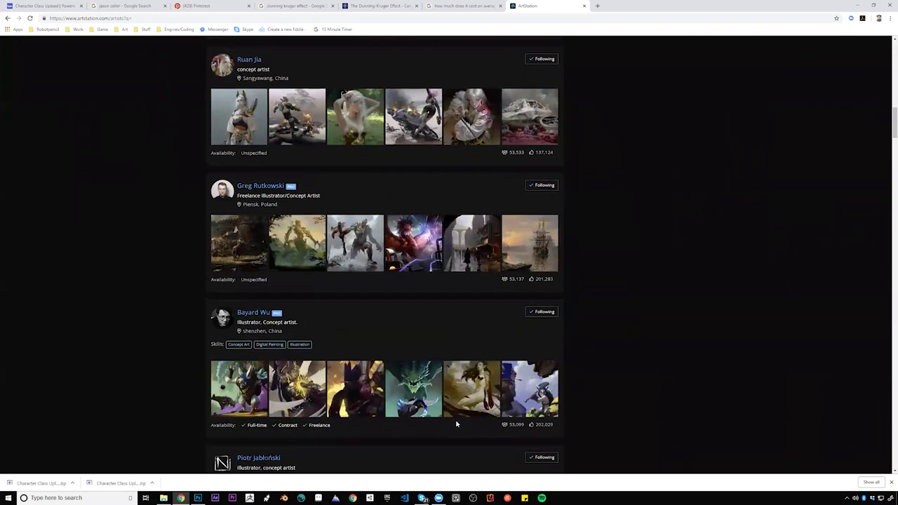
{"action": "scroll", "coordinate": [456, 423], "scroll_direction": "down", "scroll_amount": 16}
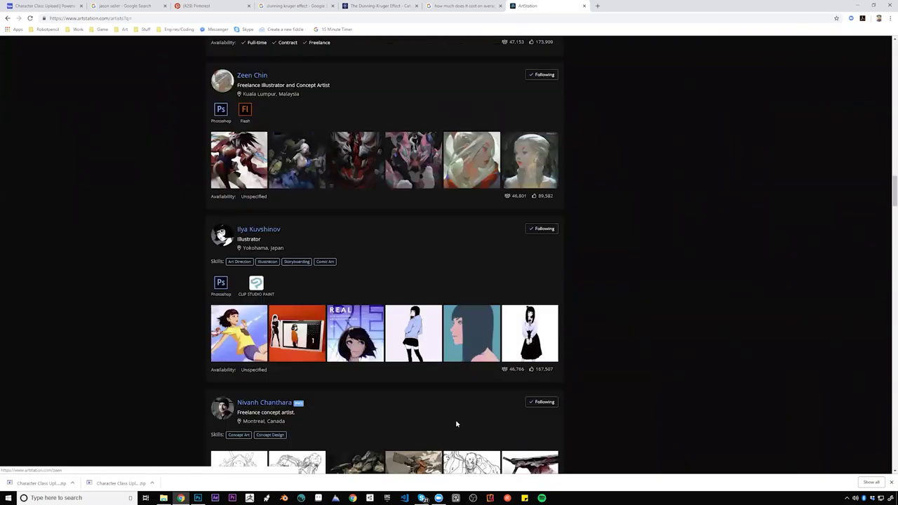
{"action": "scroll", "coordinate": [767, 311], "scroll_direction": "down", "scroll_amount": 13}
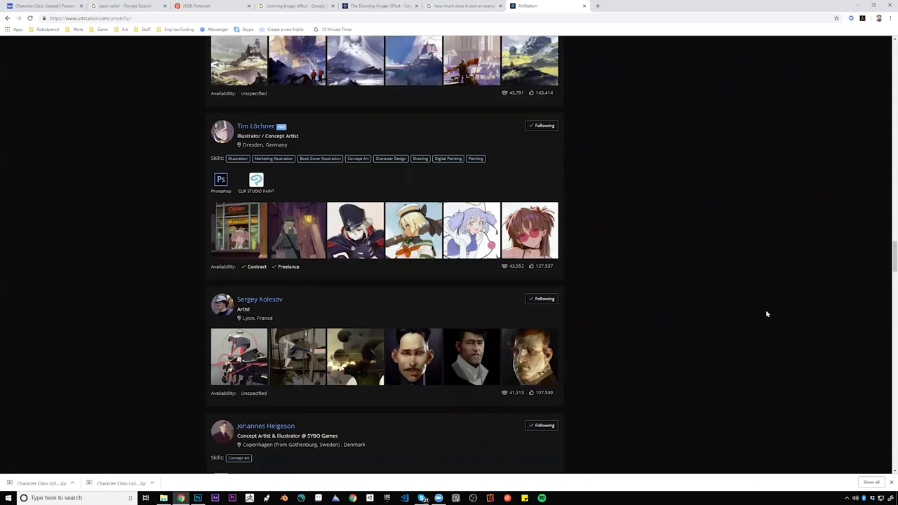
{"action": "scroll", "coordinate": [766, 314], "scroll_direction": "down", "scroll_amount": 2}
{"action": "scroll", "coordinate": [767, 313], "scroll_direction": "down", "scroll_amount": 1}
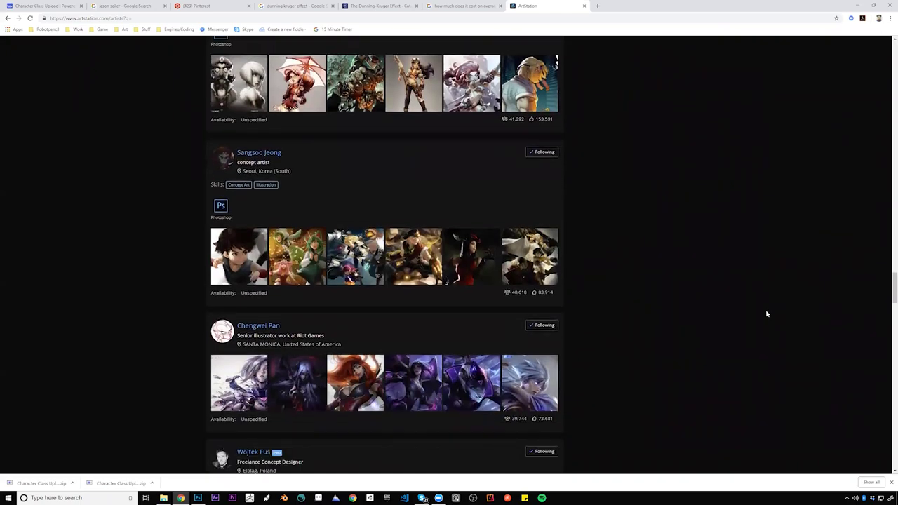
{"action": "scroll", "coordinate": [767, 314], "scroll_direction": "down", "scroll_amount": 7}
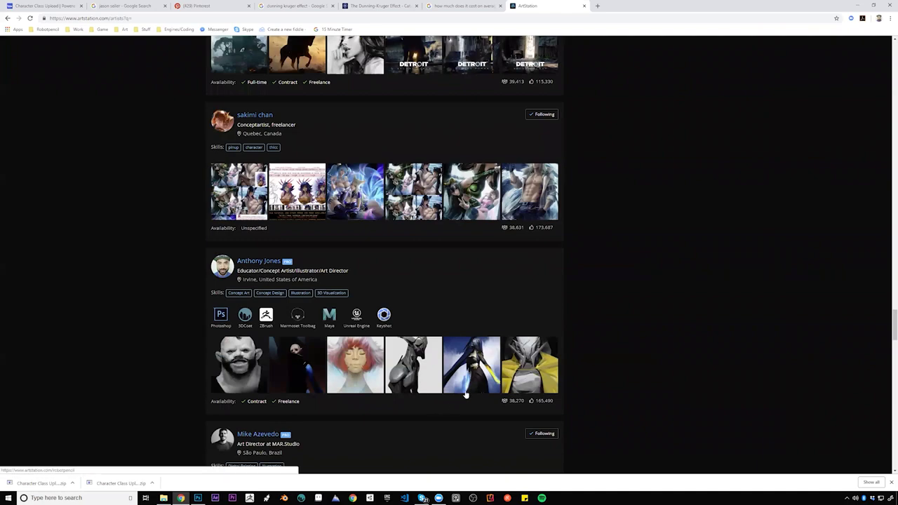
Compare the head of the followers ranking with the artists midway down and the account owner's own position
{"action": "scroll", "coordinate": [790, 343], "scroll_direction": "up", "scroll_amount": 4}
{"action": "left_click_drag", "start_coordinate": [887, 318], "coordinate": [887, 54]}
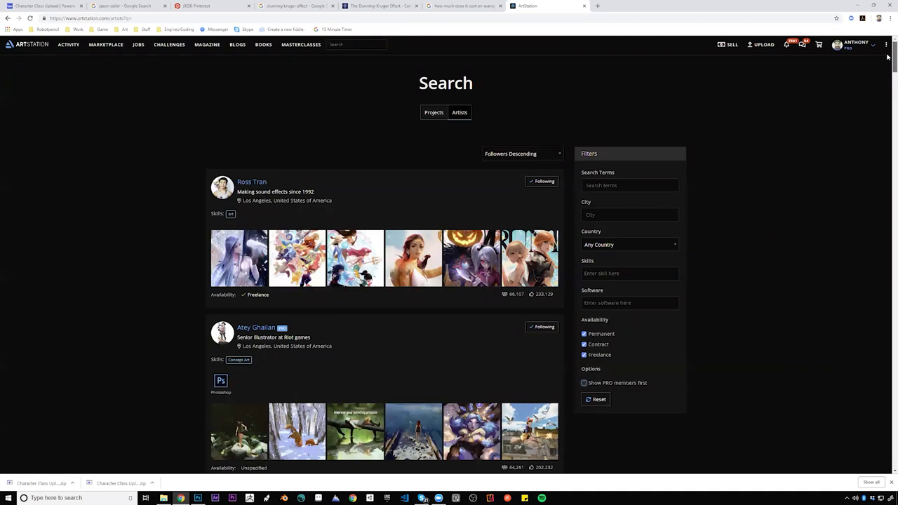
{"action": "left_click_drag", "start_coordinate": [887, 63], "coordinate": [887, 251]}
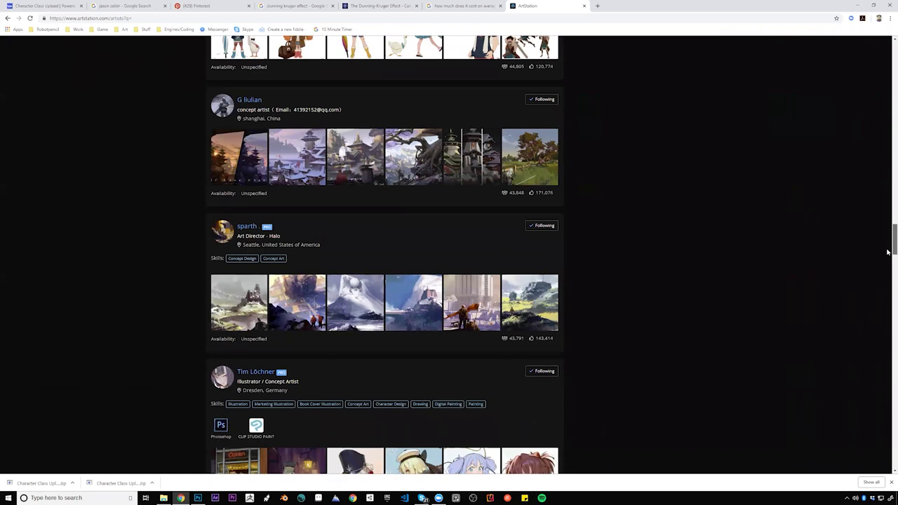
{"action": "left_click_drag", "start_coordinate": [887, 251], "coordinate": [887, 331]}
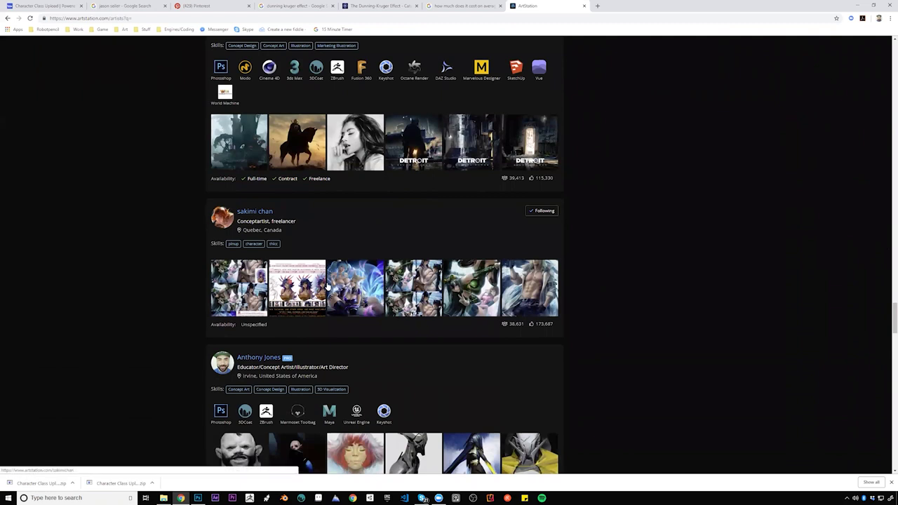
{"action": "scroll", "coordinate": [328, 286], "scroll_direction": "down", "scroll_amount": 1}
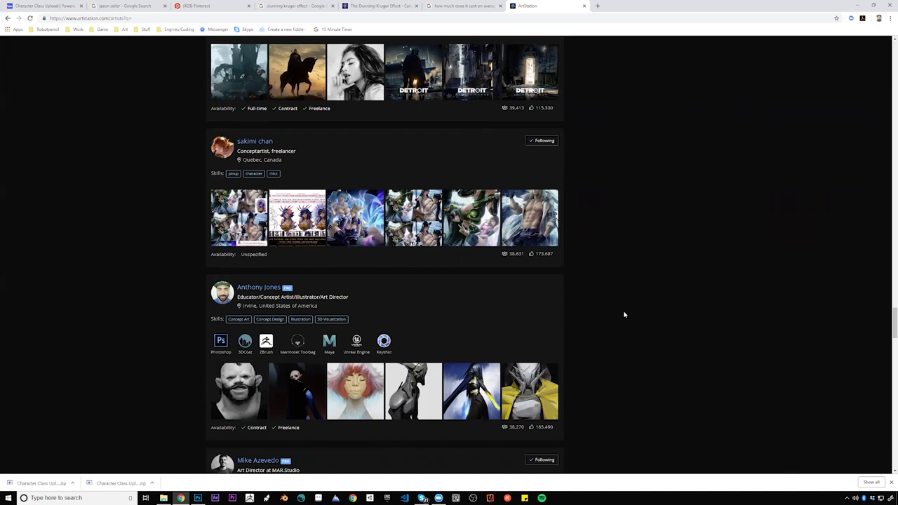
Sort the artist search results by Likes Descending
{"action": "scroll", "coordinate": [659, 315], "scroll_direction": "up", "scroll_amount": 20}
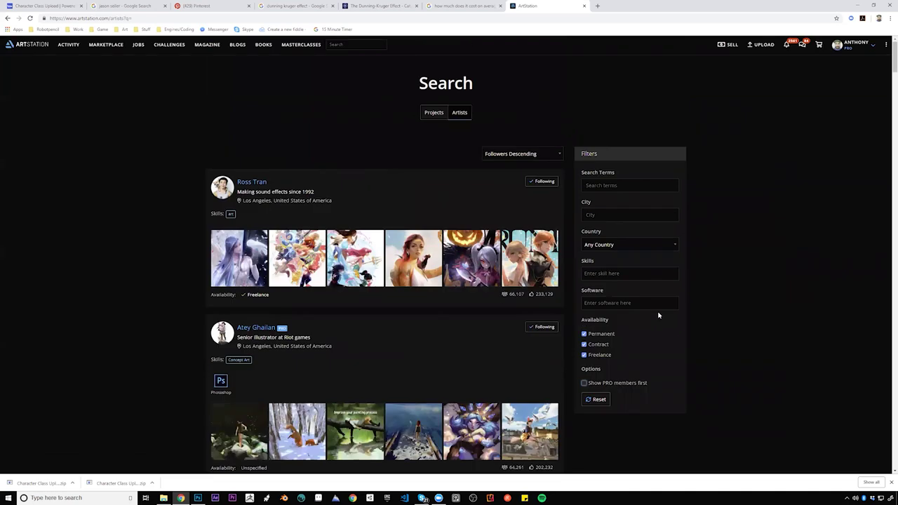
{"action": "left_click", "coordinate": [515, 154]}
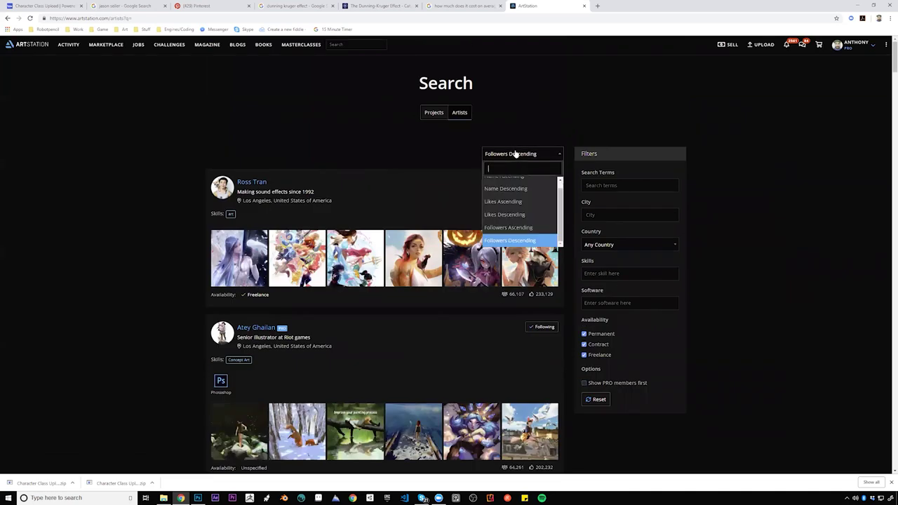
{"action": "left_click", "coordinate": [521, 213]}
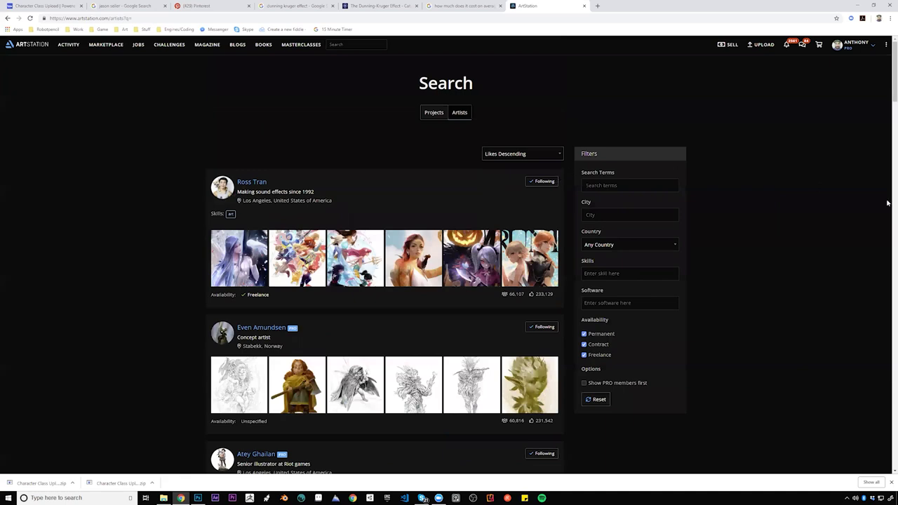
Examine the artists ranked by likes, from the most-liked artist down to the account owner's own listing
{"action": "scroll", "coordinate": [887, 203], "scroll_direction": "down", "scroll_amount": 2}
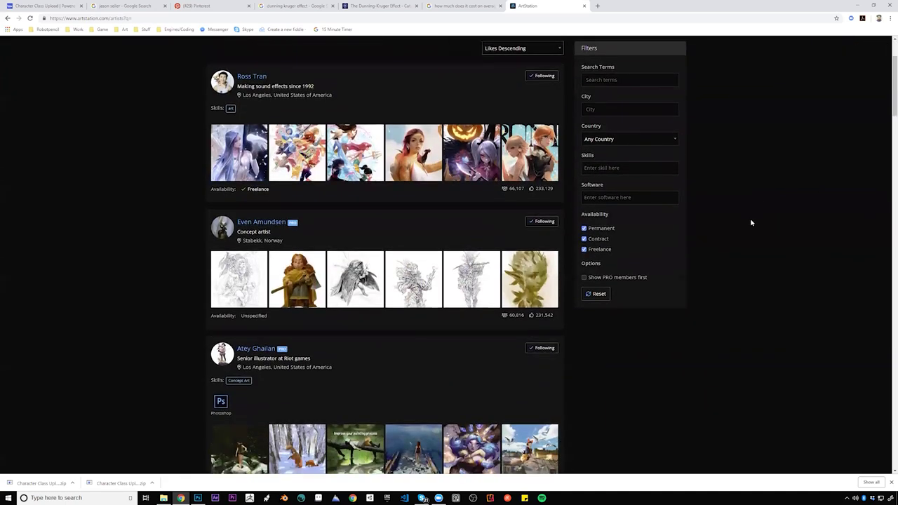
{"action": "scroll", "coordinate": [750, 222], "scroll_direction": "down", "scroll_amount": 3}
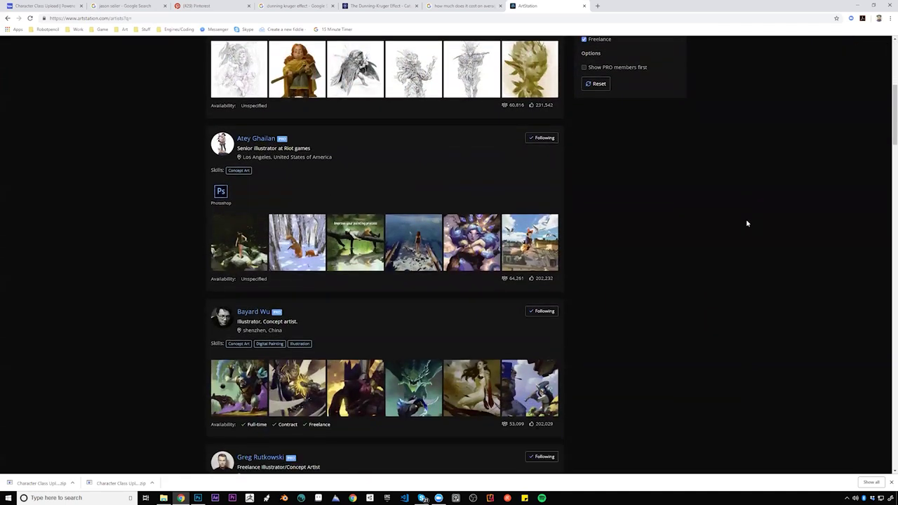
{"action": "scroll", "coordinate": [747, 223], "scroll_direction": "up", "scroll_amount": 5}
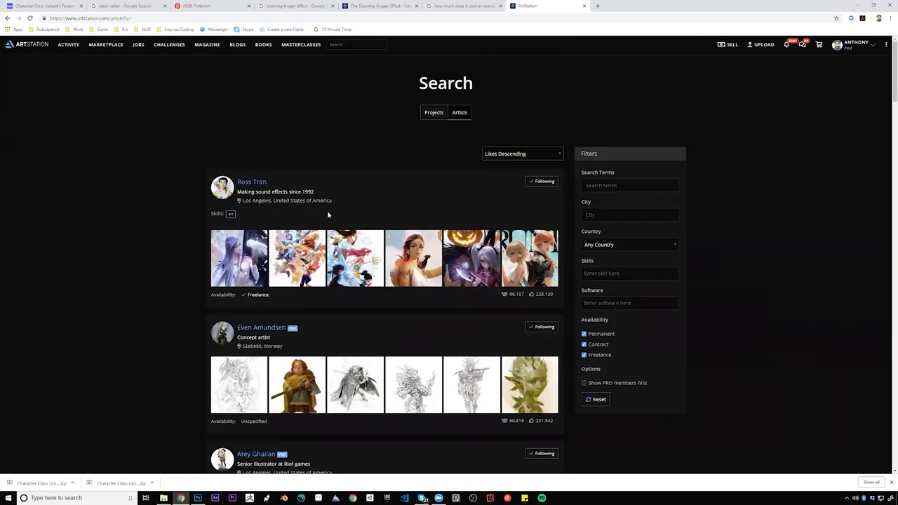
{"action": "scroll", "coordinate": [328, 215], "scroll_direction": "down", "scroll_amount": 2}
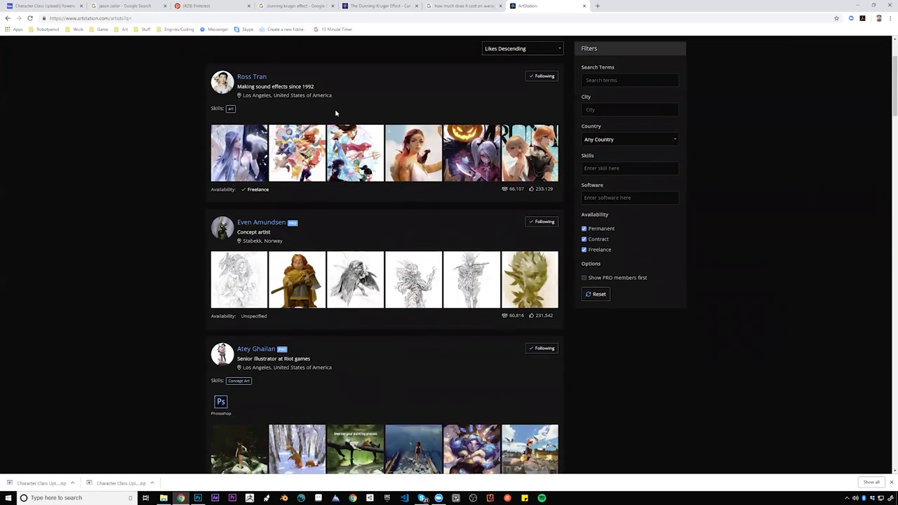
{"action": "scroll", "coordinate": [335, 113], "scroll_direction": "down", "scroll_amount": 1}
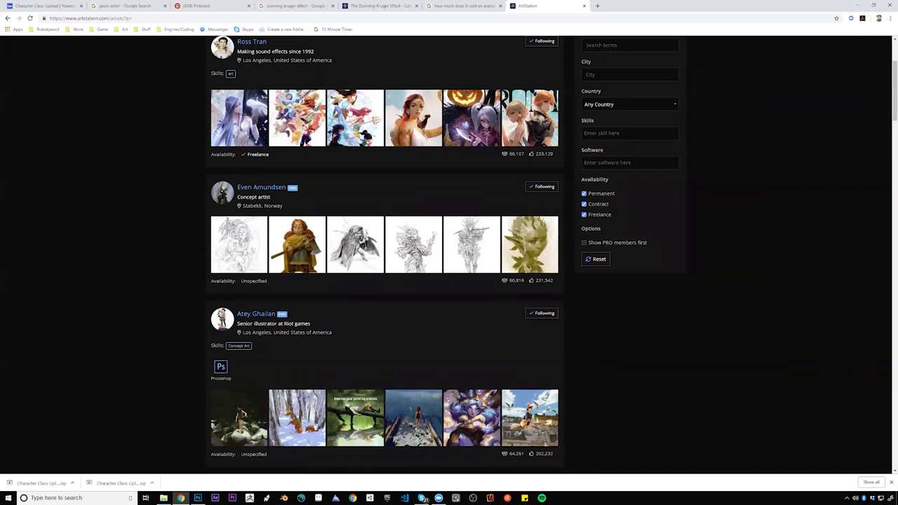
{"action": "scroll", "coordinate": [349, 112], "scroll_direction": "down", "scroll_amount": 1}
{"action": "scroll", "coordinate": [344, 173], "scroll_direction": "down", "scroll_amount": 6}
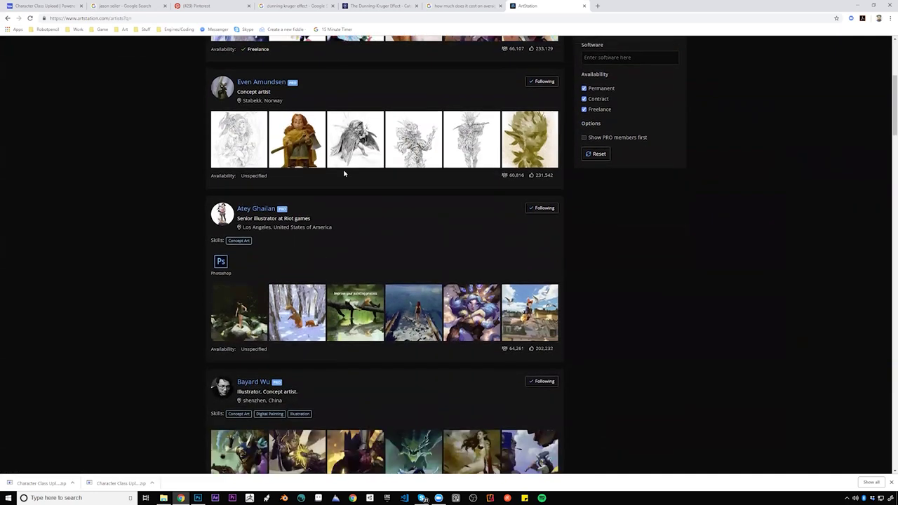
{"action": "scroll", "coordinate": [572, 245], "scroll_direction": "down", "scroll_amount": 10}
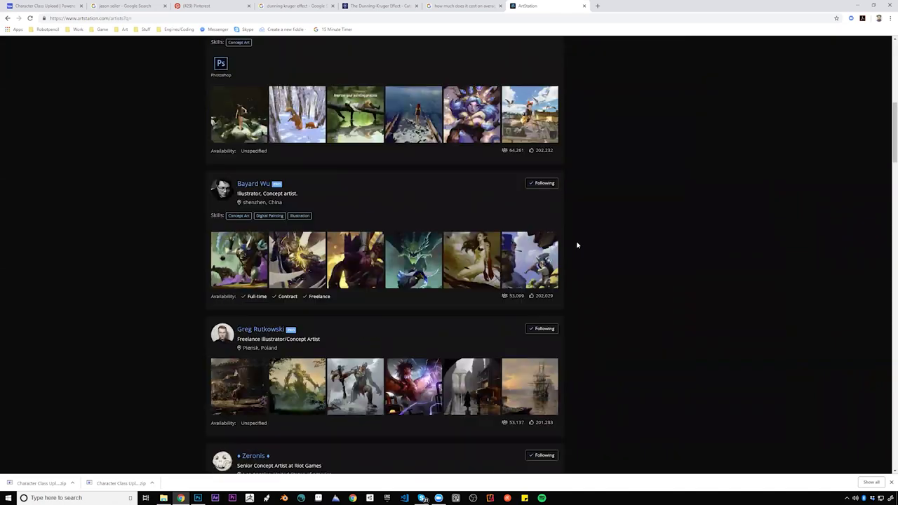
{"action": "scroll", "coordinate": [582, 239], "scroll_direction": "down", "scroll_amount": 14}
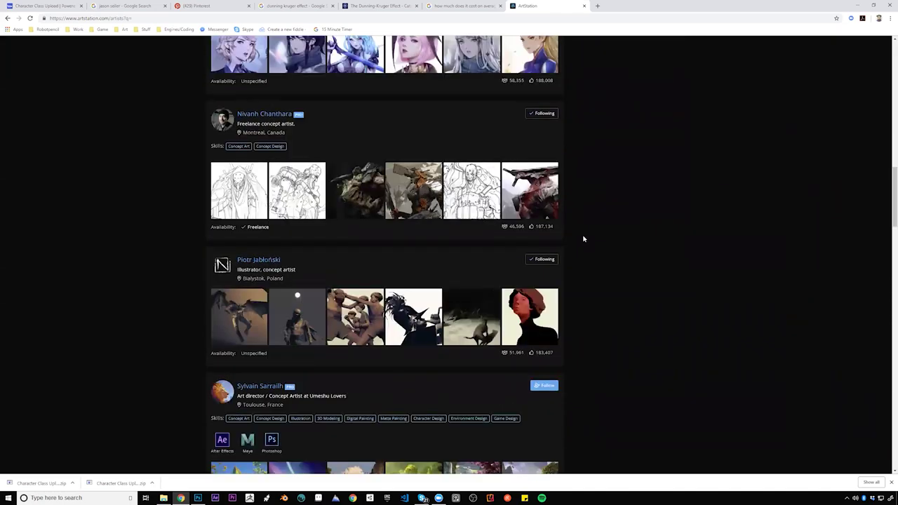
{"action": "scroll", "coordinate": [583, 239], "scroll_direction": "down", "scroll_amount": 13}
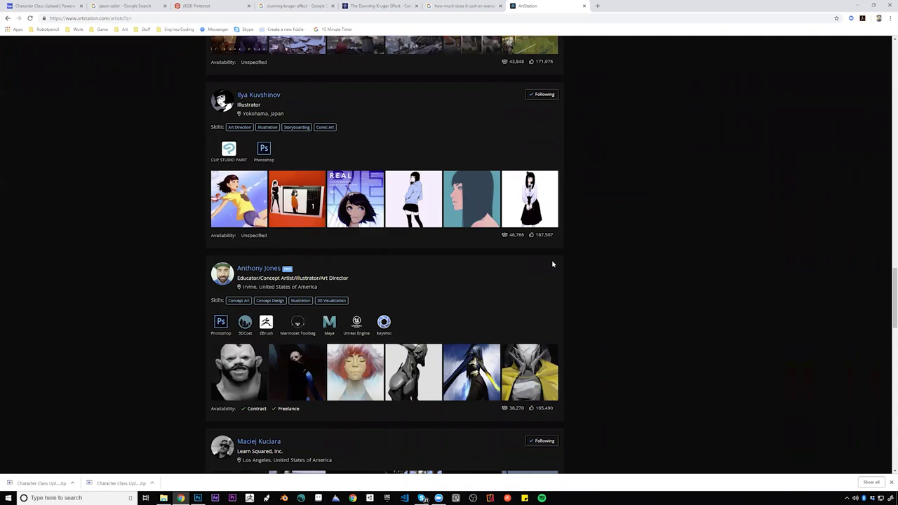
Review the first few artists in the likes ranking again, comparing their artwork thumbnails, follower counts and like counts
{"action": "scroll", "coordinate": [553, 264], "scroll_direction": "up", "scroll_amount": 20}
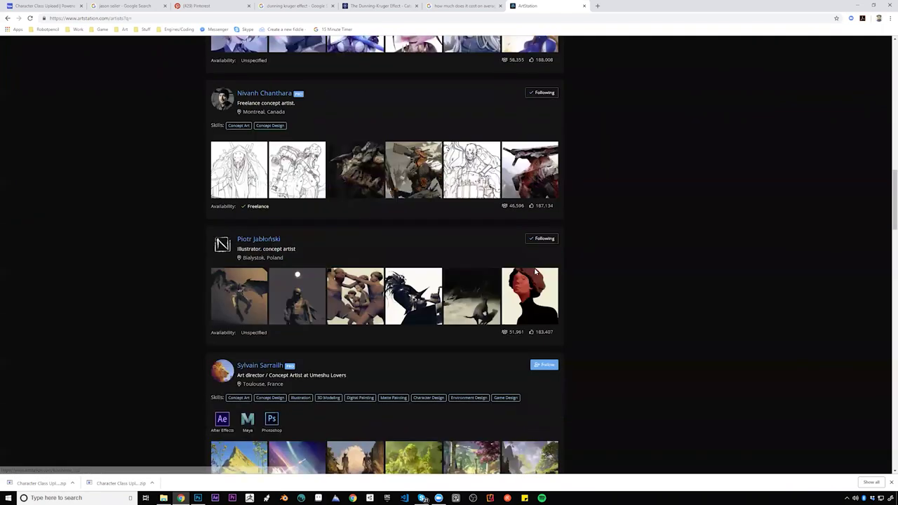
{"action": "scroll", "coordinate": [533, 268], "scroll_direction": "down", "scroll_amount": 2}
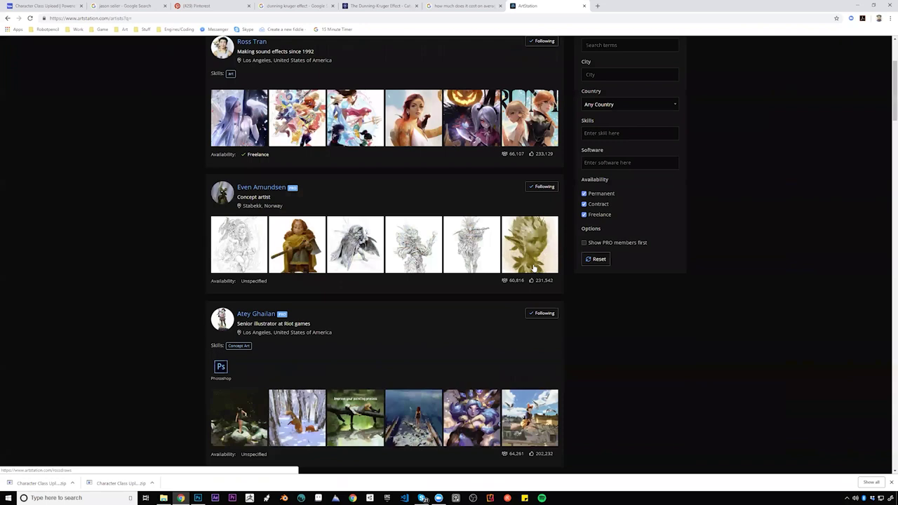
{"action": "scroll", "coordinate": [531, 264], "scroll_direction": "up", "scroll_amount": 2}
{"action": "scroll", "coordinate": [531, 264], "scroll_direction": "up", "scroll_amount": 1}
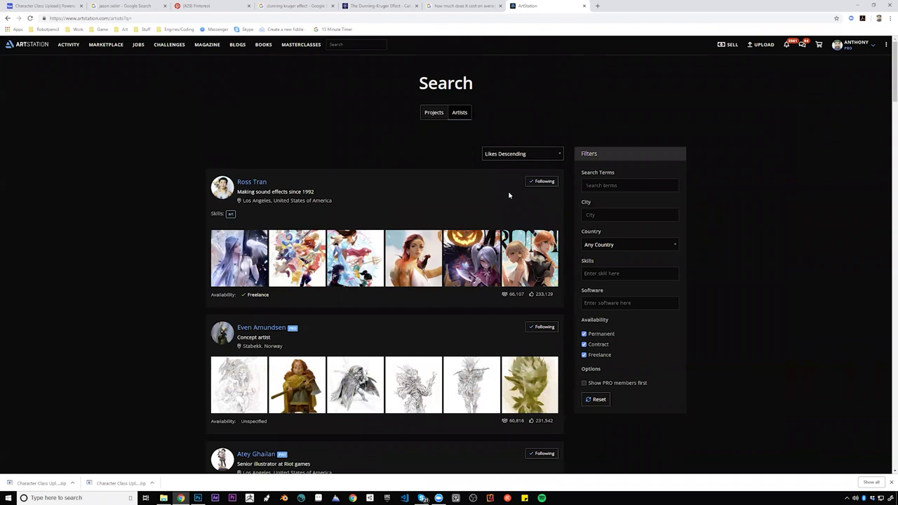
{"action": "scroll", "coordinate": [494, 217], "scroll_direction": "down", "scroll_amount": 2}
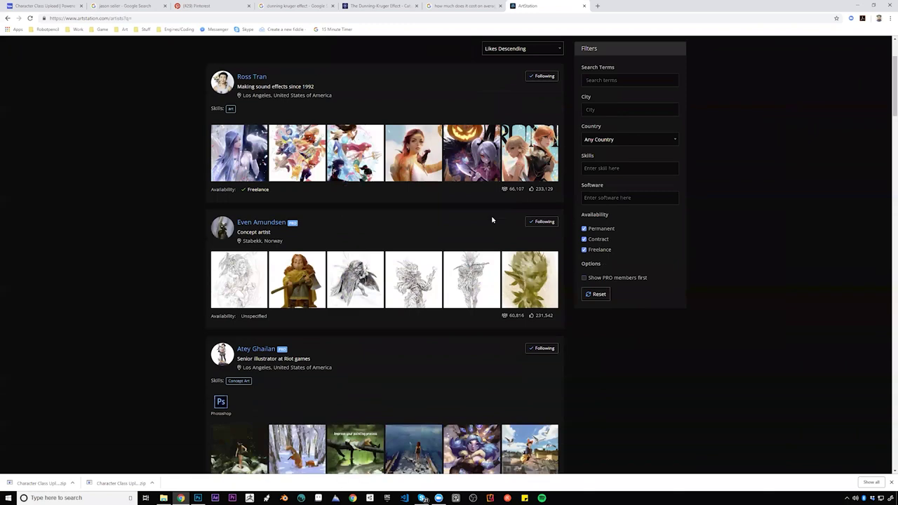
{"action": "scroll", "coordinate": [494, 216], "scroll_direction": "down", "scroll_amount": 3}
{"action": "scroll", "coordinate": [494, 214], "scroll_direction": "up", "scroll_amount": 3}
{"action": "scroll", "coordinate": [495, 215], "scroll_direction": "up", "scroll_amount": 2}
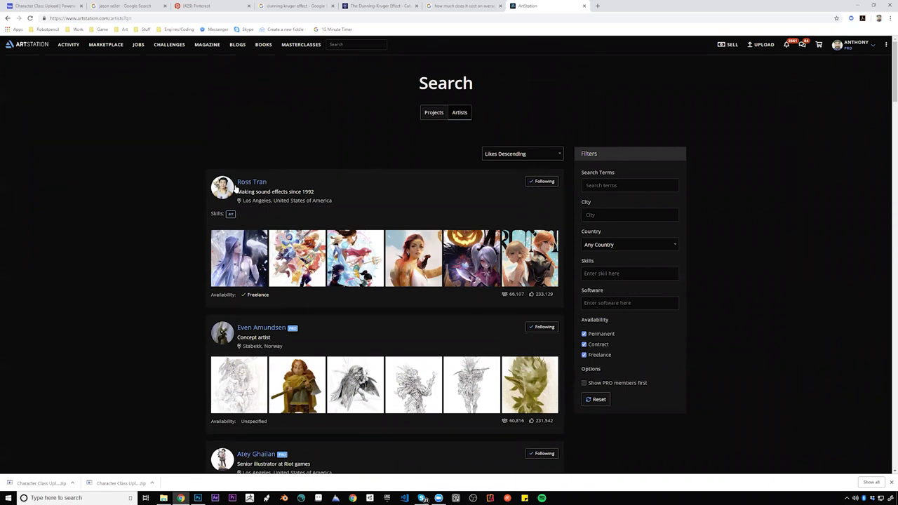
{"action": "scroll", "coordinate": [337, 177], "scroll_direction": "down", "scroll_amount": 4}
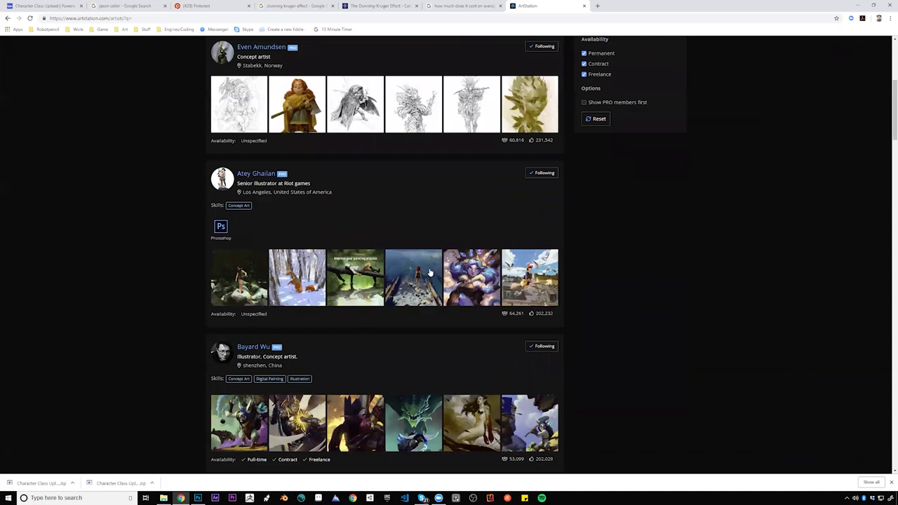
Examine the likes ranking below the leading artists, comparing their artwork thumbnails, follower counts and like counts
{"action": "scroll", "coordinate": [299, 224], "scroll_direction": "down", "scroll_amount": 2}
{"action": "scroll", "coordinate": [316, 256], "scroll_direction": "down", "scroll_amount": 7}
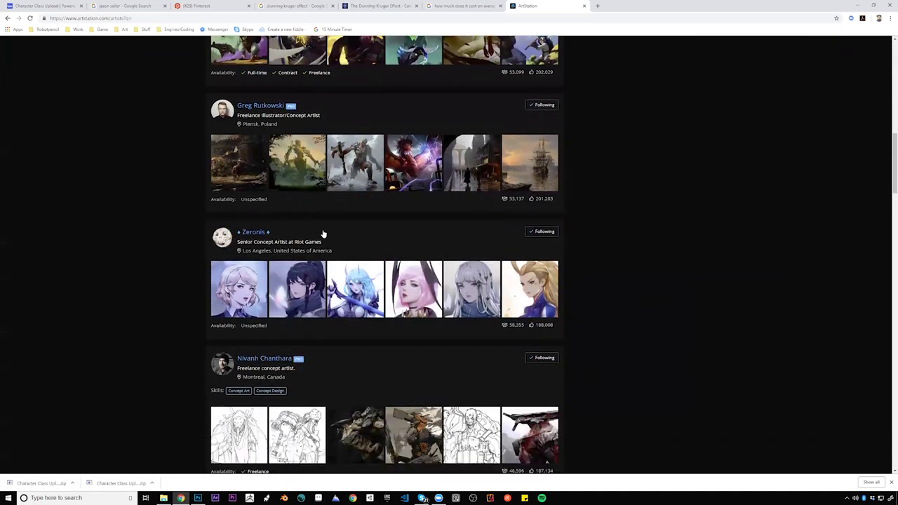
{"action": "scroll", "coordinate": [443, 233], "scroll_direction": "down", "scroll_amount": 3}
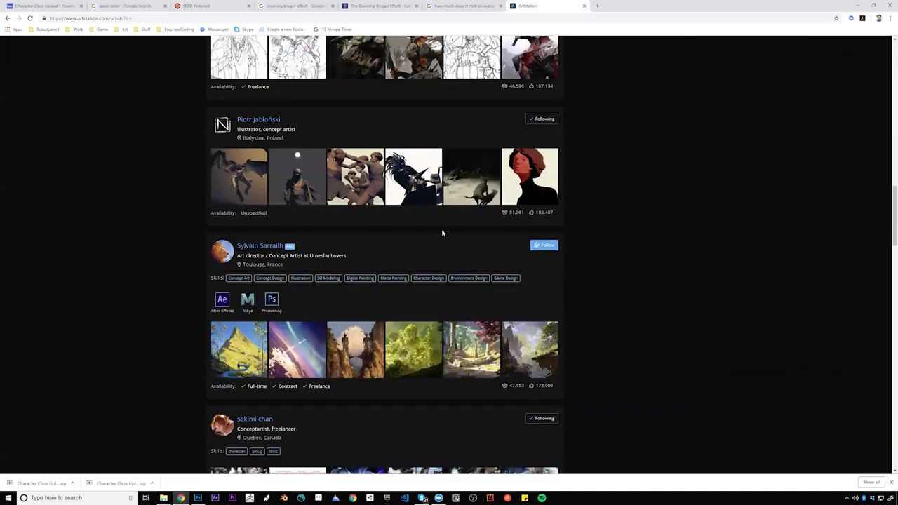
{"action": "scroll", "coordinate": [443, 233], "scroll_direction": "down", "scroll_amount": 2}
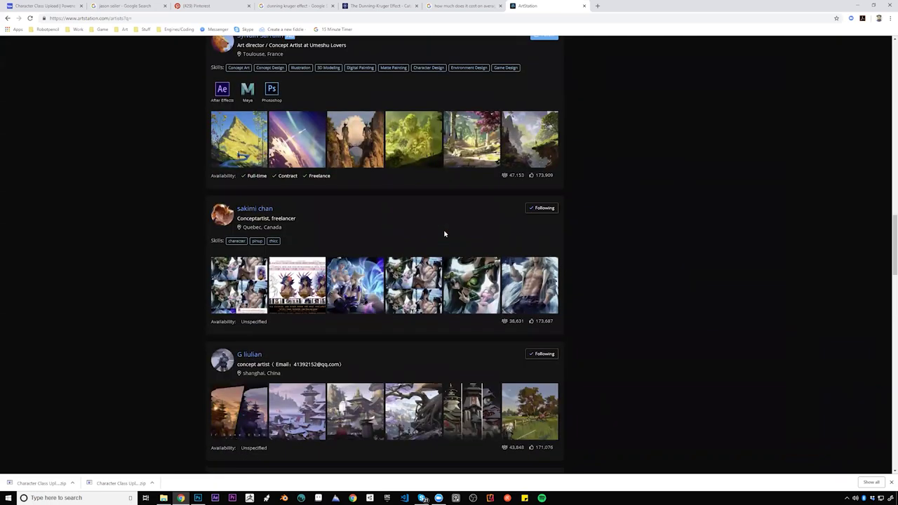
{"action": "scroll", "coordinate": [413, 239], "scroll_direction": "up", "scroll_amount": 7}
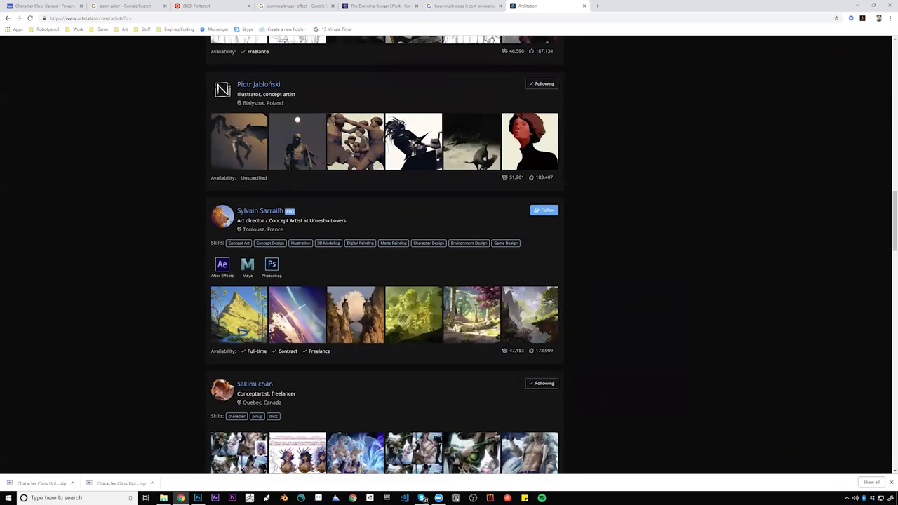
{"action": "scroll", "coordinate": [418, 245], "scroll_direction": "up", "scroll_amount": 3}
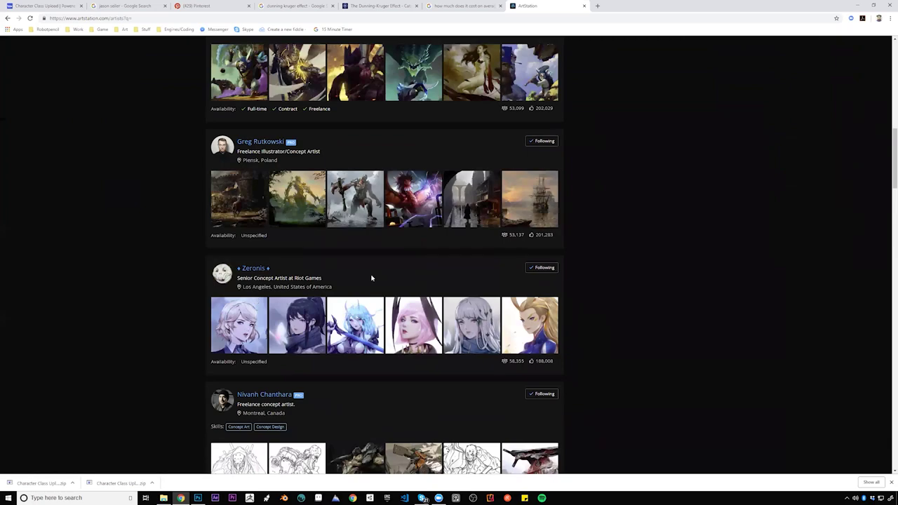
{"action": "scroll", "coordinate": [382, 281], "scroll_direction": "down", "scroll_amount": 5}
{"action": "scroll", "coordinate": [382, 280], "scroll_direction": "up", "scroll_amount": 14}
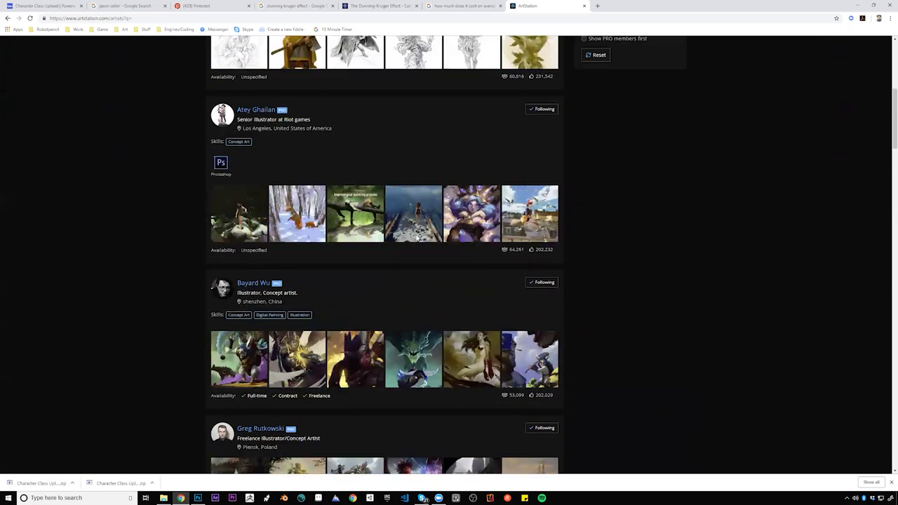
Continue through the likes ranking past the first dozen artists, comparing their styles, skills and like totals
{"action": "scroll", "coordinate": [416, 245], "scroll_direction": "down", "scroll_amount": 6}
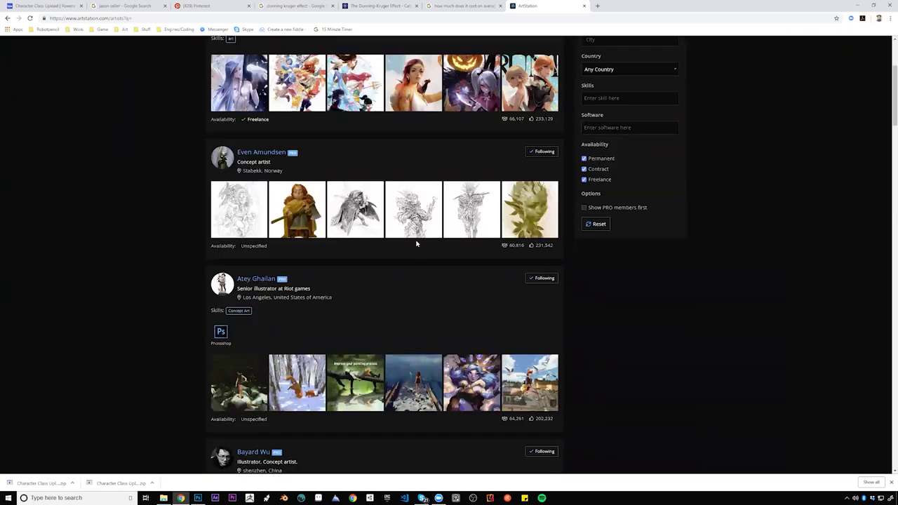
{"action": "scroll", "coordinate": [408, 243], "scroll_direction": "down", "scroll_amount": 4}
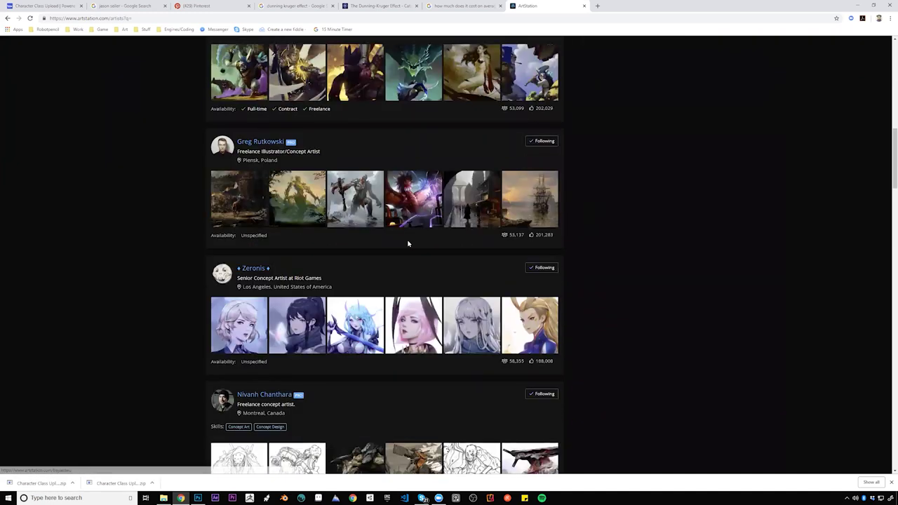
{"action": "scroll", "coordinate": [407, 243], "scroll_direction": "down", "scroll_amount": 2}
{"action": "scroll", "coordinate": [408, 243], "scroll_direction": "down", "scroll_amount": 4}
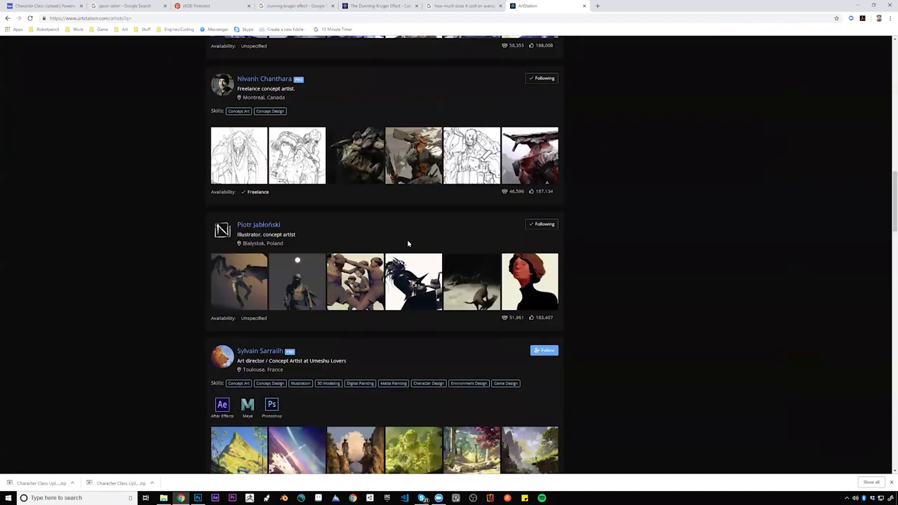
{"action": "scroll", "coordinate": [414, 210], "scroll_direction": "down", "scroll_amount": 2}
{"action": "scroll", "coordinate": [419, 197], "scroll_direction": "down", "scroll_amount": 5}
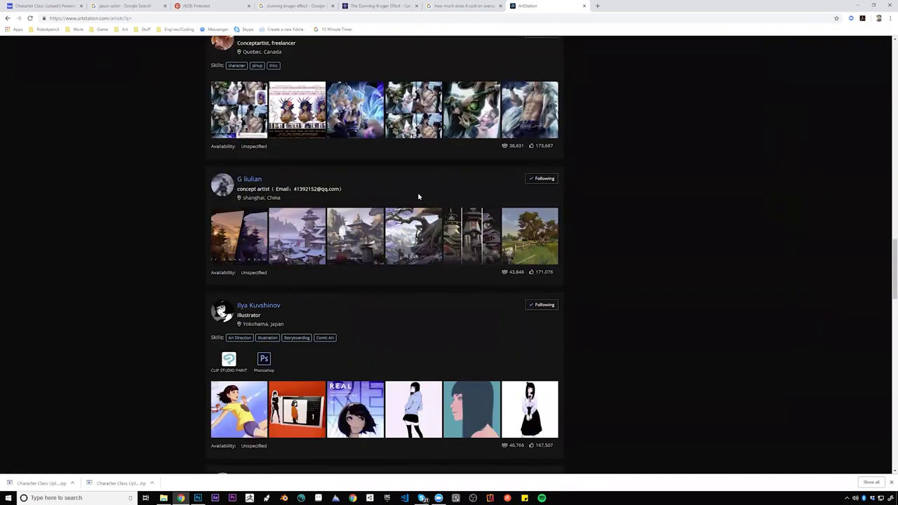
{"action": "scroll", "coordinate": [418, 196], "scroll_direction": "down", "scroll_amount": 1}
{"action": "scroll", "coordinate": [417, 197], "scroll_direction": "down", "scroll_amount": 2}
{"action": "scroll", "coordinate": [417, 197], "scroll_direction": "down", "scroll_amount": 1}
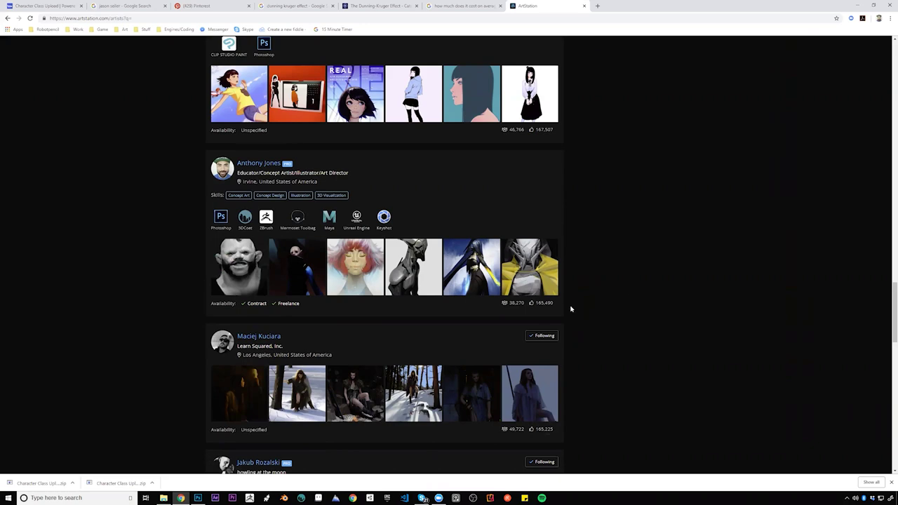
{"action": "scroll", "coordinate": [570, 309], "scroll_direction": "down", "scroll_amount": 4}
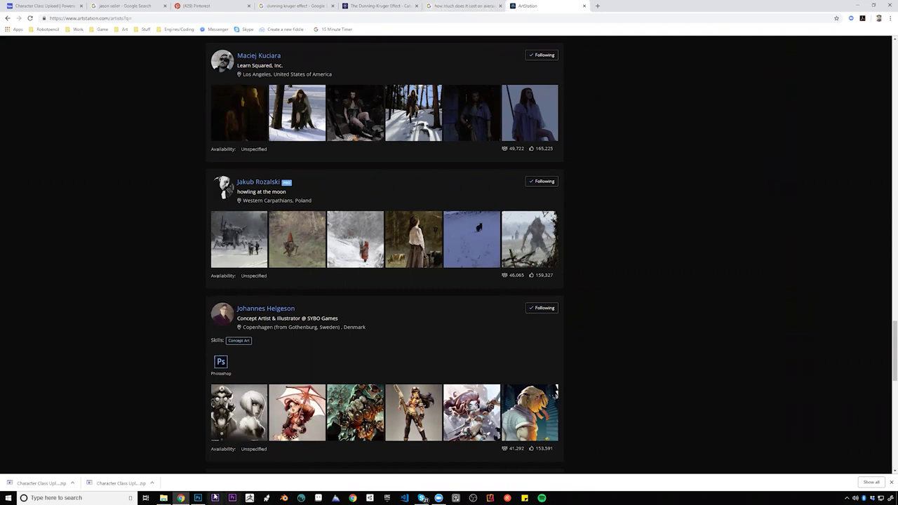
Switch to Photoshop and check the portrait mirrored horizontally, returning it to its original orientation
{"action": "left_click", "coordinate": [198, 497]}
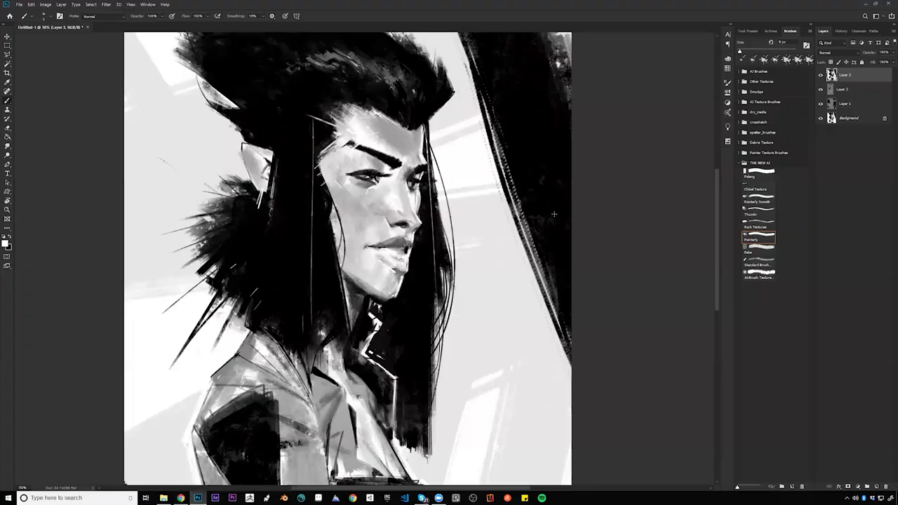
{"action": "key", "text": "z"}
{"action": "left_click", "coordinate": [511, 209], "text": "alt"}
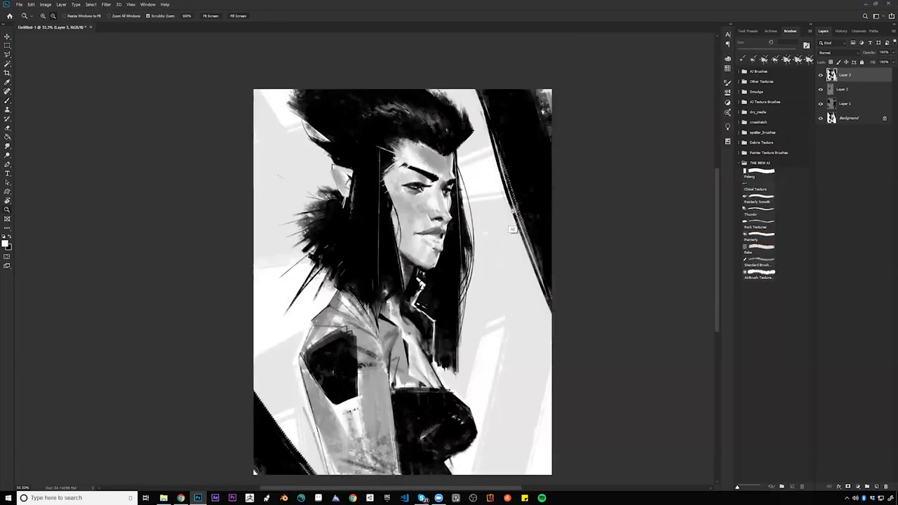
{"action": "left_click", "coordinate": [511, 212], "text": "alt"}
{"action": "key", "text": "ctrl+f"}
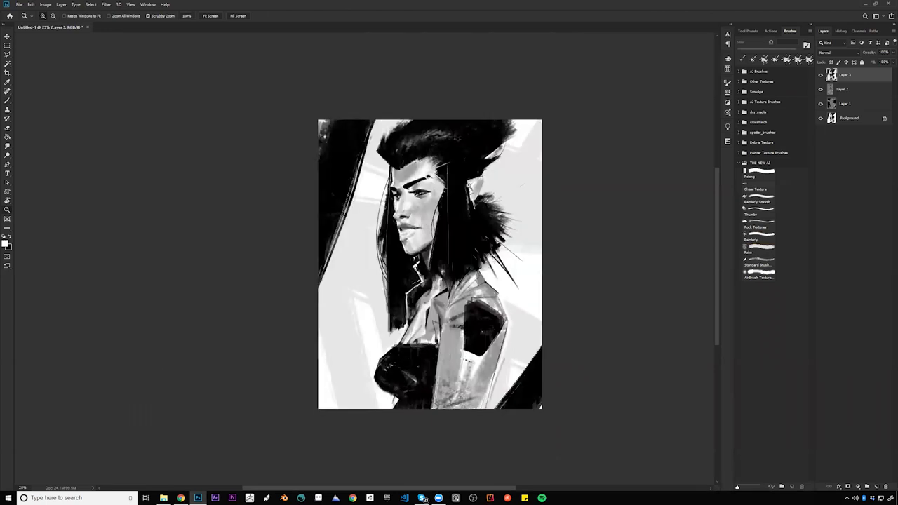
{"action": "left_click", "coordinate": [430, 191]}
{"action": "key", "text": "b"}
{"action": "key", "text": "ctrl+plus"}
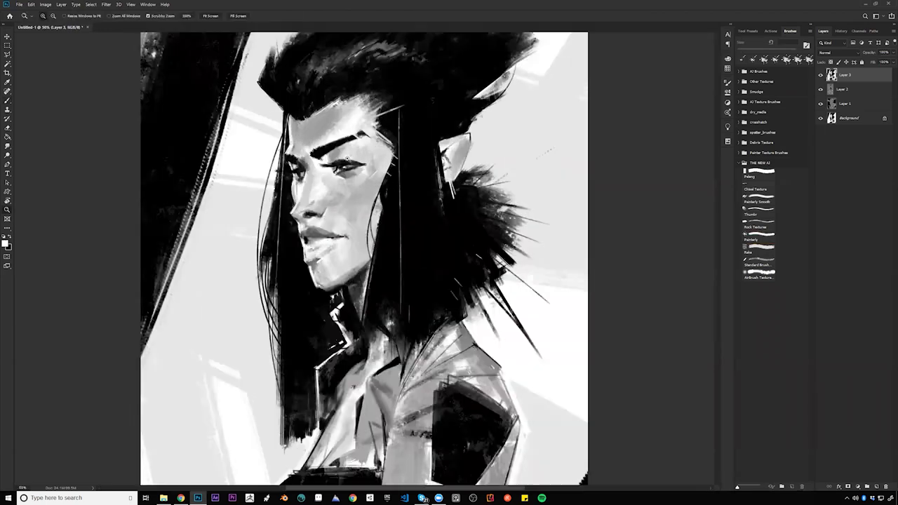
{"action": "key", "text": "x"}
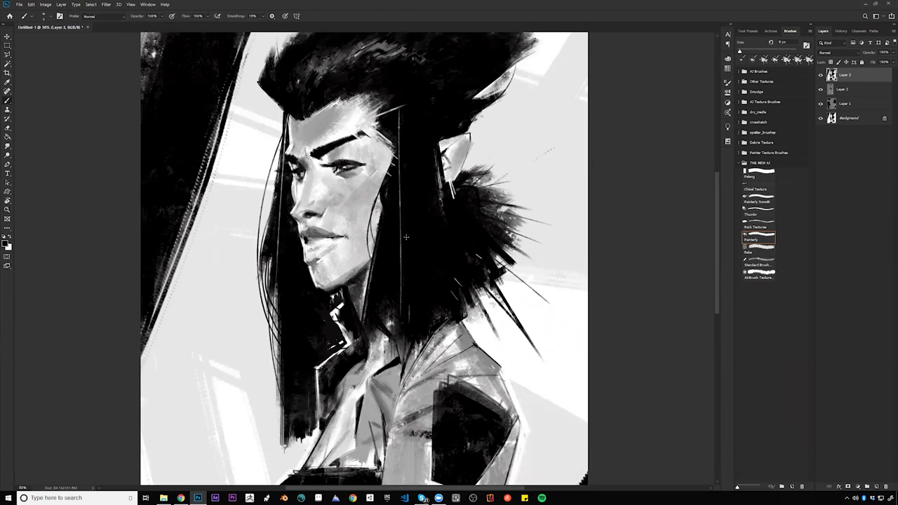
{"action": "key", "text": "ctrl"}
{"action": "key", "text": "ctrl+f"}
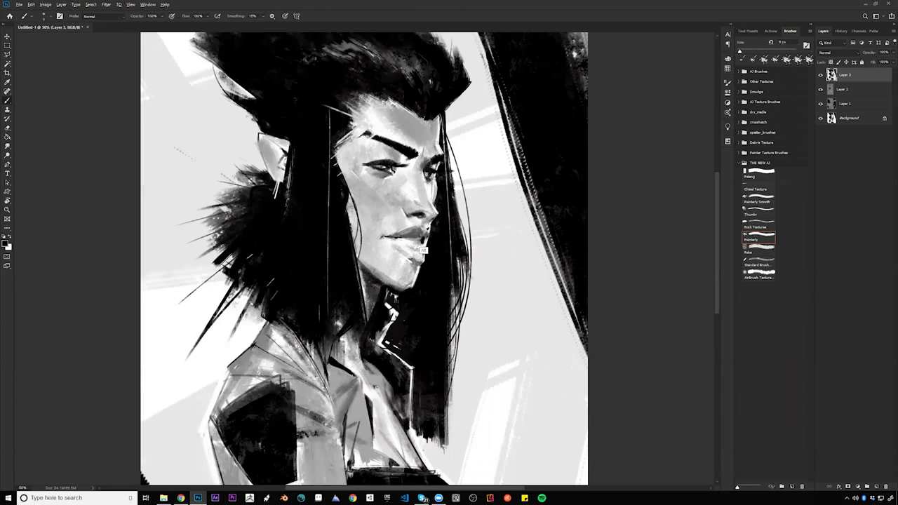
Flip the portrait horizontally to work on the head in the mirrored view
{"action": "key", "text": "bracketright"}
{"action": "key", "text": "bracketright"}
{"action": "key", "text": "d"}
{"action": "key", "text": "z"}
{"action": "left_click", "coordinate": [436, 236], "text": "alt"}
{"action": "left_click", "coordinate": [435, 237], "text": "alt"}
{"action": "key", "text": "ctrl+shift+h"}
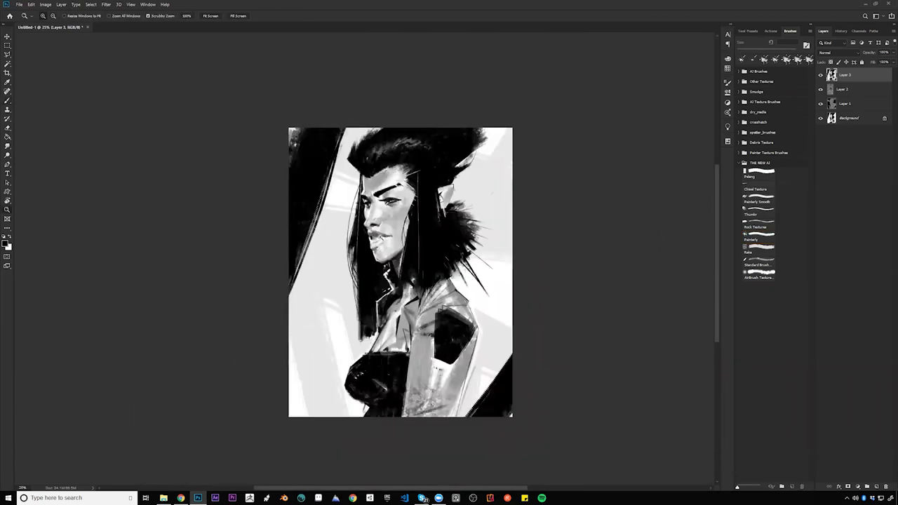
{"action": "left_click", "coordinate": [381, 237]}
{"action": "key", "text": "b"}
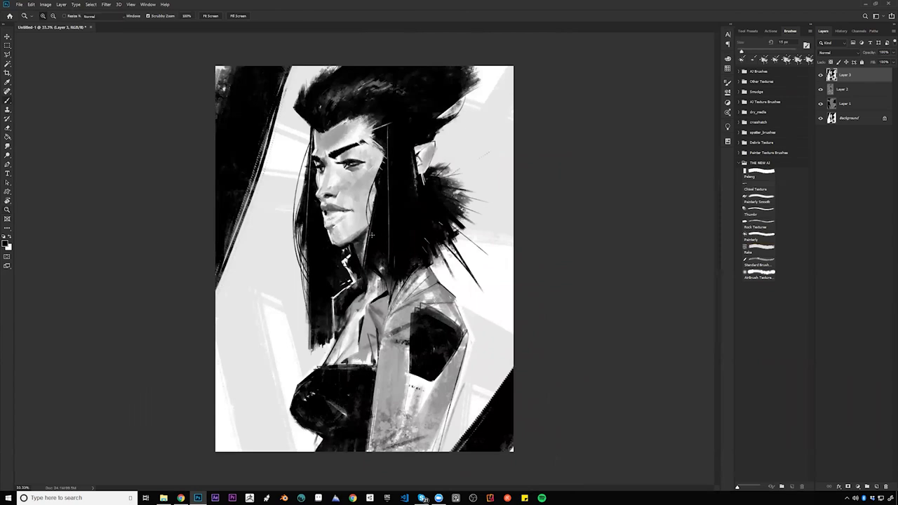
{"action": "scroll", "coordinate": [372, 235], "scroll_direction": "up", "scroll_amount": 1}
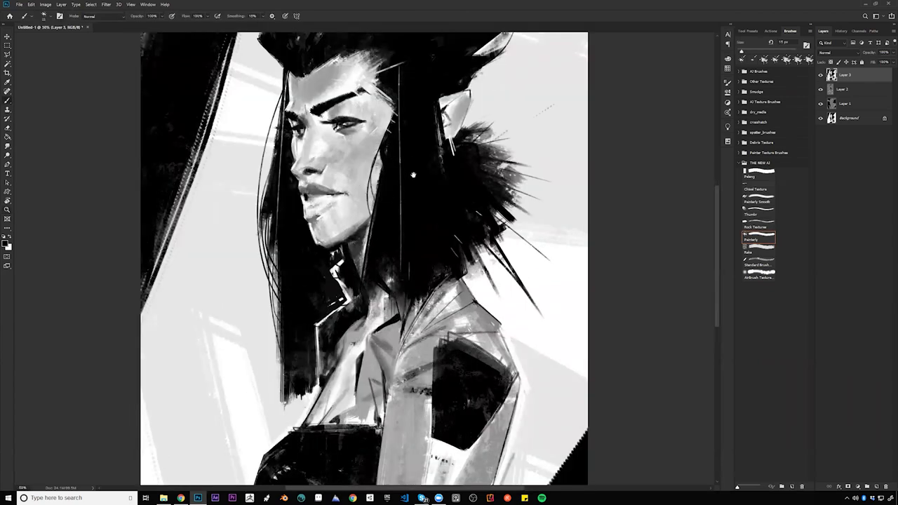
Paint thin light hair strands beside the temple with a smaller brush, and flip the portrait back
{"action": "left_click_drag", "start_coordinate": [413, 175], "coordinate": [425, 234]}
{"action": "key", "text": "bracketleft"}
{"action": "key", "text": "bracketleft"}
{"action": "key", "text": "bracketleft"}
{"action": "left_click_drag", "start_coordinate": [393, 139], "coordinate": [423, 154]}
{"action": "left_click", "coordinate": [426, 189], "text": "ctrl+alt"}
{"action": "left_click", "coordinate": [426, 190], "text": "ctrl+alt"}
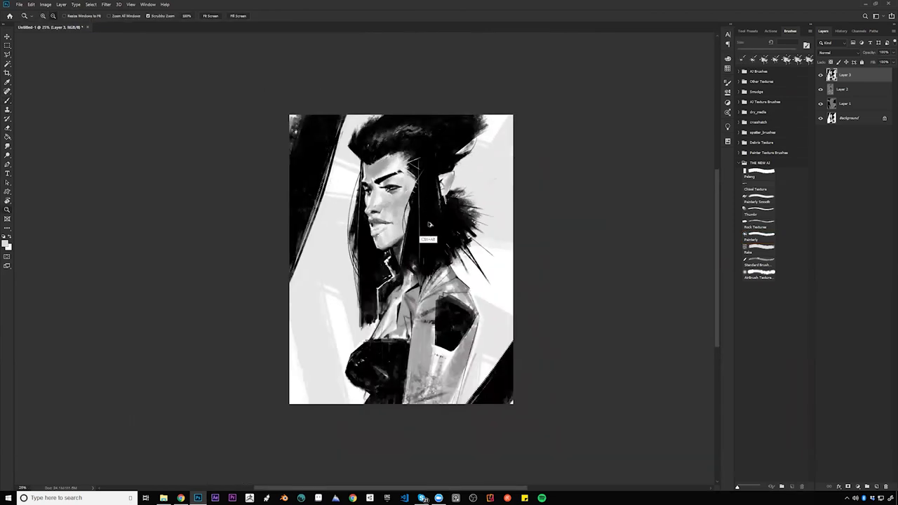
{"action": "key", "text": "F2"}
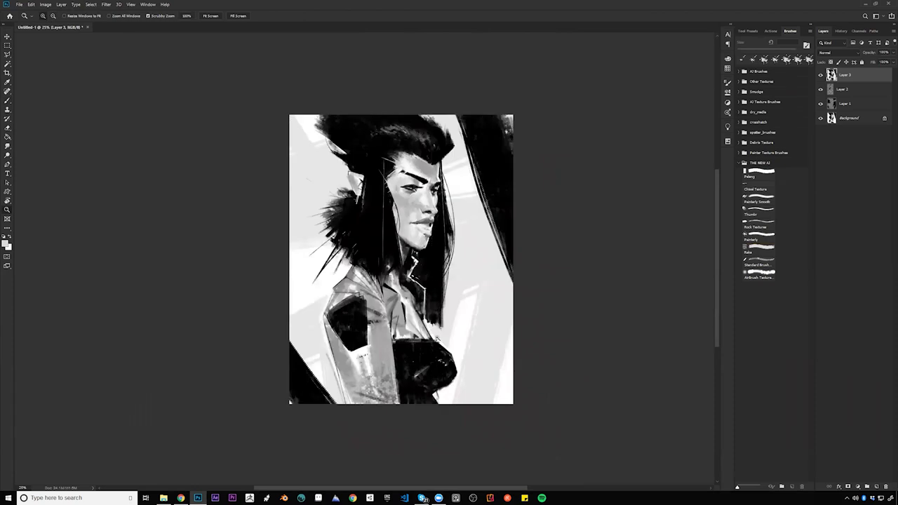
{"action": "left_click", "coordinate": [469, 370]}
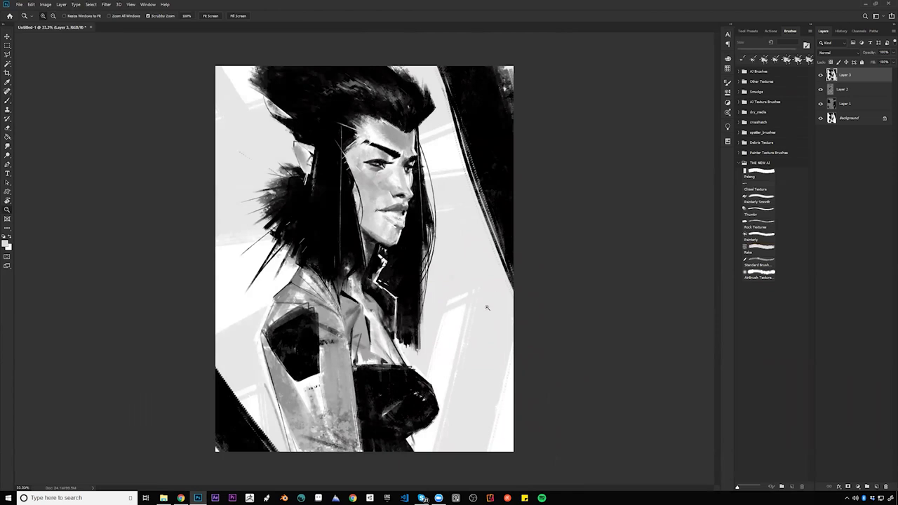
Try to trim the front contour of the black top with light paint using a much larger brush
{"action": "key", "text": "b"}
{"action": "key", "text": "bracketright"}
{"action": "key", "text": "bracketright"}
{"action": "key", "text": "bracketright"}
{"action": "key", "text": "bracketright"}
{"action": "key", "text": "bracketright"}
{"action": "key", "text": "bracketright"}
{"action": "key", "text": "bracketright"}
{"action": "key", "text": "bracketright"}
{"action": "key", "text": "bracketright"}
{"action": "key", "text": "bracketright"}
{"action": "mouse_move", "coordinate": [415, 374]}
{"action": "left_mouse_down"}
{"action": "mouse_move", "coordinate": [438, 404]}
{"action": "mouse_move", "coordinate": [431, 429]}
{"action": "mouse_move", "coordinate": [414, 442]}
{"action": "left_mouse_up"}
{"action": "key", "text": "ctrl+alt+z"}
{"action": "key", "text": "ctrl+alt+z"}
{"action": "key", "text": "ctrl+alt+z"}
{"action": "key", "text": "ctrl+alt+z"}
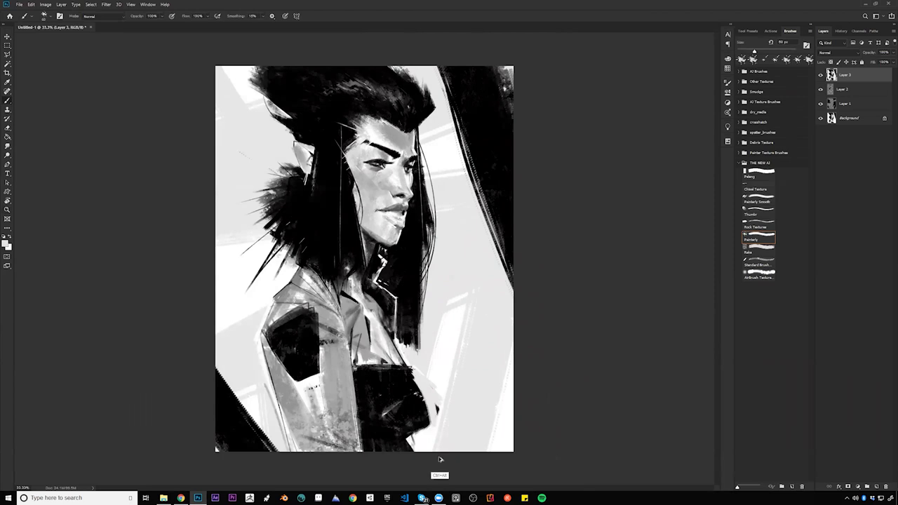
{"action": "key", "text": "ctrl+alt+z"}
{"action": "key", "text": "ctrl+alt+z"}
{"action": "key", "text": "ctrl+alt+z"}
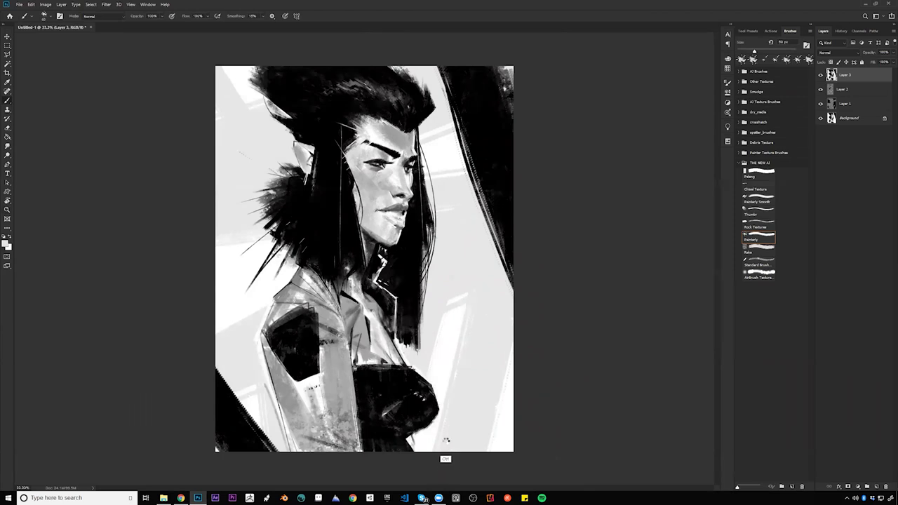
Paint dark folds on the jacket's shoulder in the mirrored view, undo the last stroke and flip the portrait back
{"action": "key", "text": "ctrl+f"}
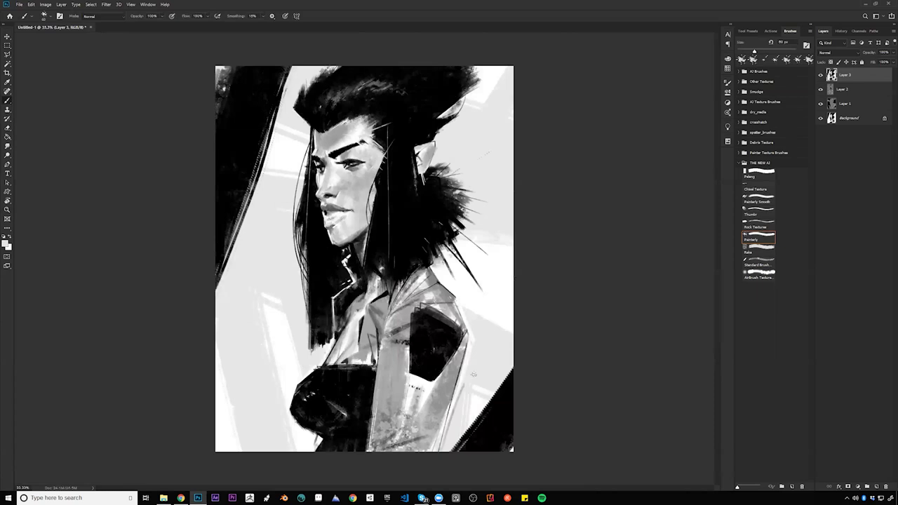
{"action": "left_click", "coordinate": [427, 339], "text": "alt"}
{"action": "key", "text": "bracketleft"}
{"action": "key", "text": "bracketleft"}
{"action": "key", "text": "bracketleft"}
{"action": "key", "text": "bracketleft"}
{"action": "left_click_drag", "start_coordinate": [409, 290], "coordinate": [389, 323]}
{"action": "left_click_drag", "start_coordinate": [412, 273], "coordinate": [387, 307]}
{"action": "mouse_move", "coordinate": [416, 275]}
{"action": "left_mouse_down"}
{"action": "mouse_move", "coordinate": [389, 310]}
{"action": "mouse_move", "coordinate": [424, 279]}
{"action": "left_mouse_up"}
{"action": "key", "text": "ctrl+z"}
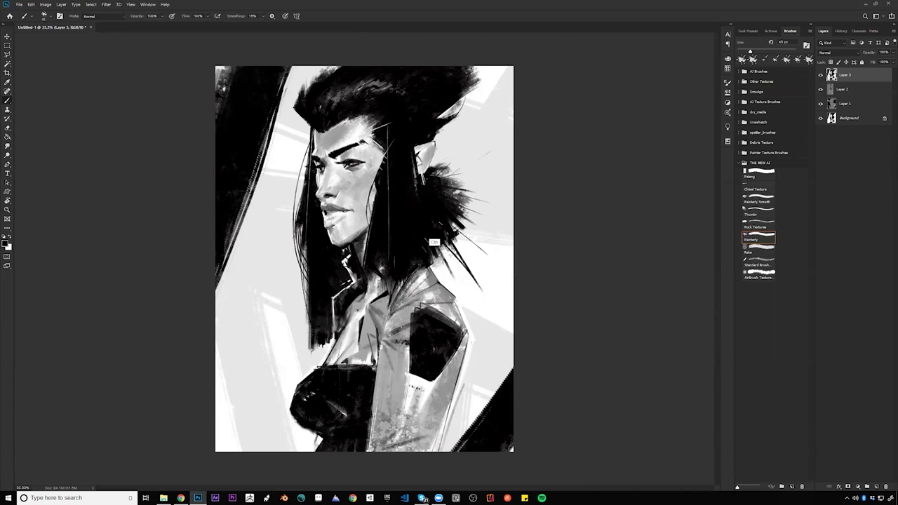
{"action": "key", "text": "ctrl+f"}
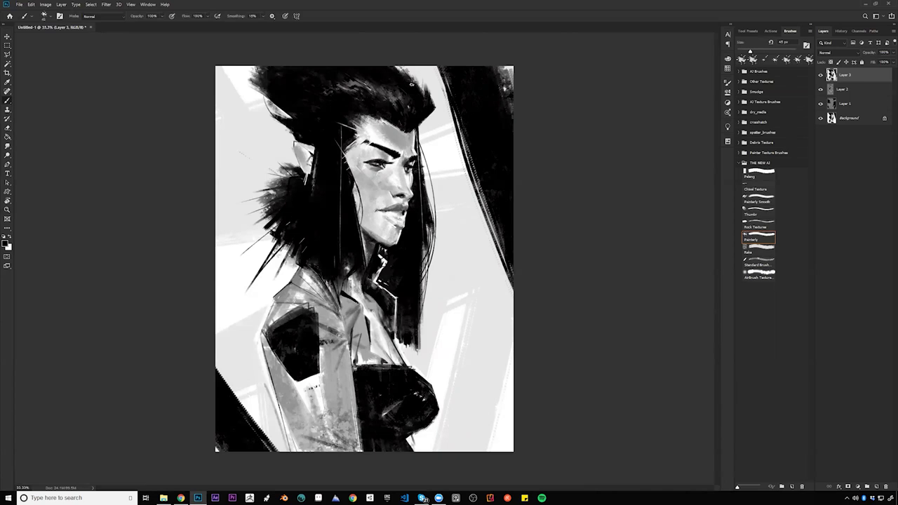
Extend the black hair at the top front of the head and thicken the spiky tuft behind the neck
{"action": "mouse_move", "coordinate": [398, 67]}
{"action": "left_mouse_down"}
{"action": "mouse_move", "coordinate": [423, 98]}
{"action": "mouse_move", "coordinate": [420, 112]}
{"action": "left_mouse_up"}
{"action": "key", "text": "bracketright"}
{"action": "key", "text": "bracketright"}
{"action": "key", "text": "bracketright"}
{"action": "key", "text": "bracketright"}
{"action": "key", "text": "bracketright"}
{"action": "key", "text": "bracketright"}
{"action": "key", "text": "bracketright"}
{"action": "left_click_drag", "start_coordinate": [282, 220], "coordinate": [270, 239]}
{"action": "left_click_drag", "start_coordinate": [304, 206], "coordinate": [256, 246]}
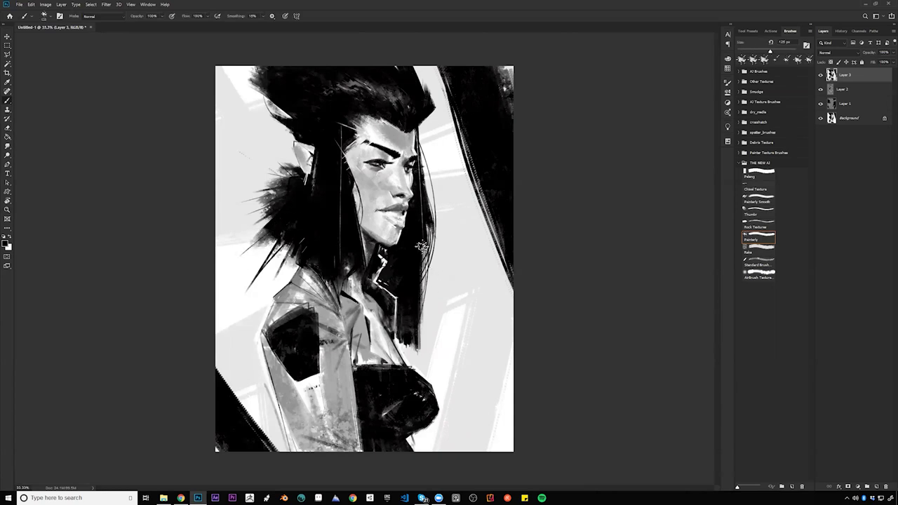
Draw fine black flyaway strands curving outward from the front hair beside the face
{"action": "key", "text": "bracketleft"}
{"action": "key", "text": "bracketleft"}
{"action": "key", "text": "bracketleft"}
{"action": "key", "text": "bracketleft"}
{"action": "key", "text": "bracketleft"}
{"action": "key", "text": "bracketleft"}
{"action": "key", "text": "bracketleft"}
{"action": "key", "text": "bracketleft"}
{"action": "key", "text": "bracketleft"}
{"action": "key", "text": "bracketleft"}
{"action": "key", "text": "bracketleft"}
{"action": "key", "text": "bracketleft"}
{"action": "key", "text": "bracketleft"}
{"action": "key", "text": "bracketleft"}
{"action": "key", "text": "bracketleft"}
{"action": "key", "text": "bracketleft"}
{"action": "key", "text": "bracketleft"}
{"action": "key", "text": "bracketleft"}
{"action": "left_click_drag", "start_coordinate": [419, 124], "coordinate": [434, 178]}
{"action": "mouse_move", "coordinate": [425, 127]}
{"action": "left_mouse_down"}
{"action": "mouse_move", "coordinate": [450, 190]}
{"action": "mouse_move", "coordinate": [443, 218]}
{"action": "left_mouse_up"}
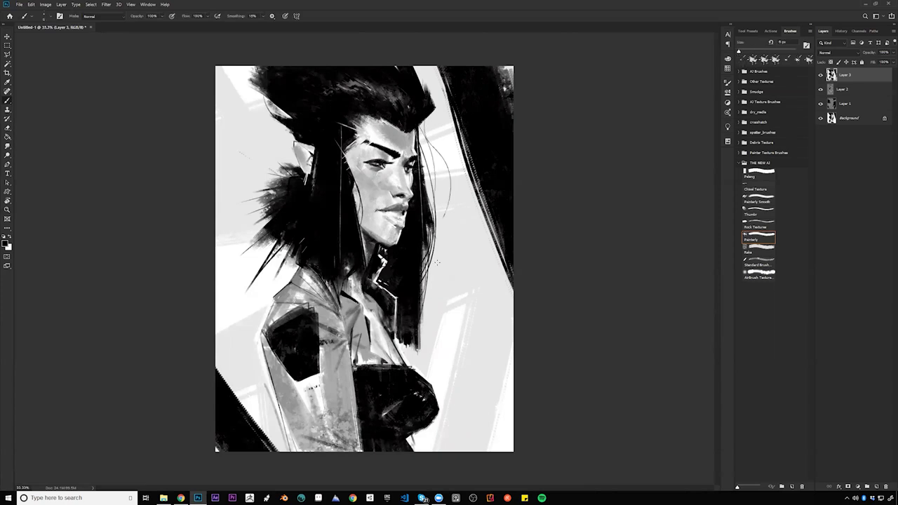
{"action": "key", "text": "ctrl+z"}
{"action": "left_click_drag", "start_coordinate": [418, 126], "coordinate": [434, 240]}
Draw long thin stray hairs off the back of the head, the tuft behind the neck and the lower front hair
{"action": "left_click_drag", "start_coordinate": [279, 118], "coordinate": [246, 49]}
{"action": "left_click_drag", "start_coordinate": [295, 176], "coordinate": [250, 178]}
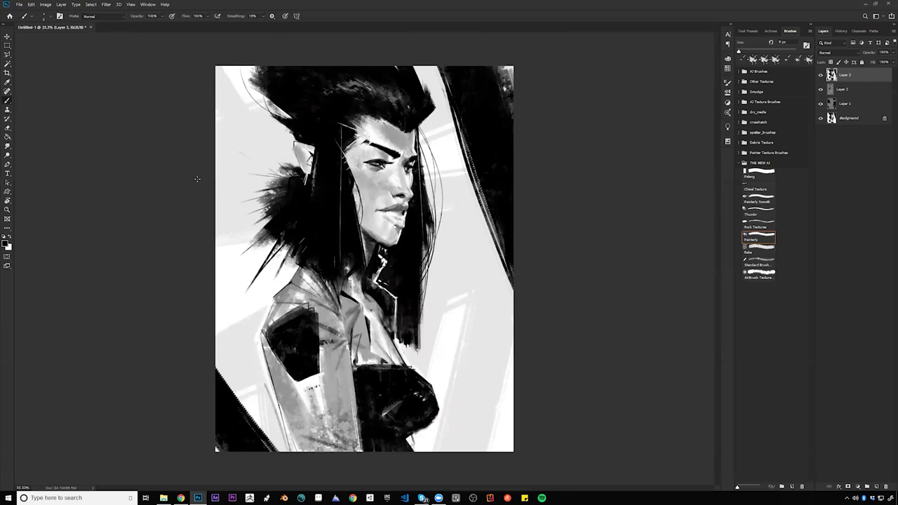
{"action": "left_click_drag", "start_coordinate": [295, 215], "coordinate": [206, 234]}
{"action": "left_click_drag", "start_coordinate": [288, 245], "coordinate": [241, 314]}
{"action": "left_click_drag", "start_coordinate": [430, 265], "coordinate": [483, 359]}
{"action": "key", "text": "ctrl+z"}
{"action": "left_click_drag", "start_coordinate": [423, 261], "coordinate": [456, 331]}
Draw thin white strands through the black mass of hair
{"action": "key", "text": "x"}
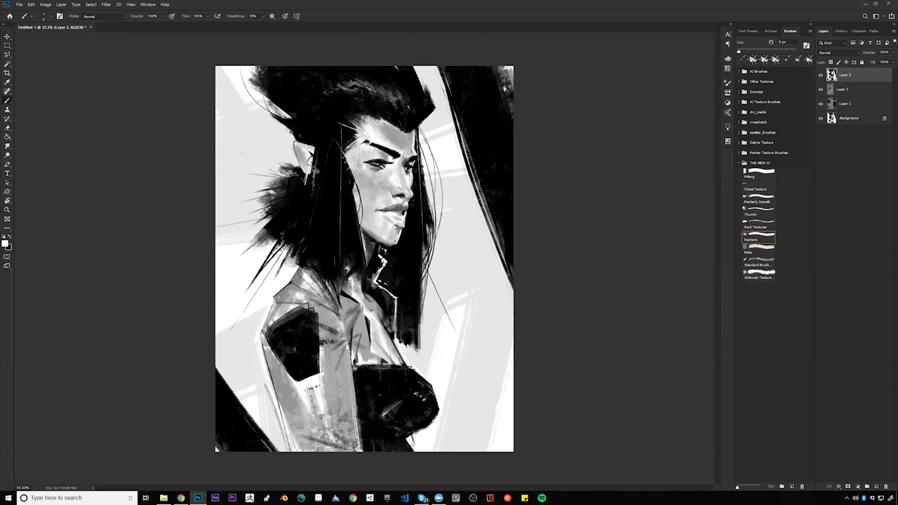
{"action": "left_click_drag", "start_coordinate": [314, 196], "coordinate": [304, 228]}
{"action": "key", "text": "z"}
{"action": "left_click", "coordinate": [412, 283]}
{"action": "key", "text": "b"}
{"action": "key", "text": "x"}
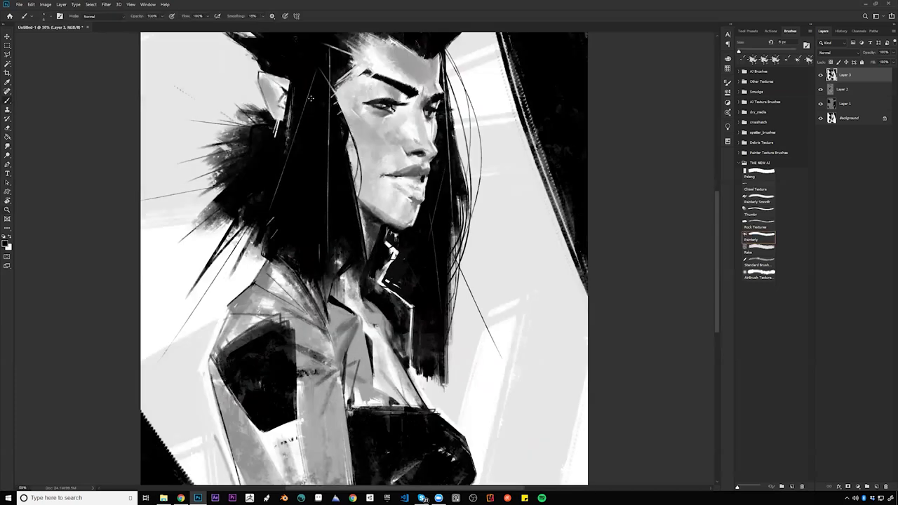
Review the whole portrait, then display it full screen without the interface, framed on the head and upper body
{"action": "key", "text": "z"}
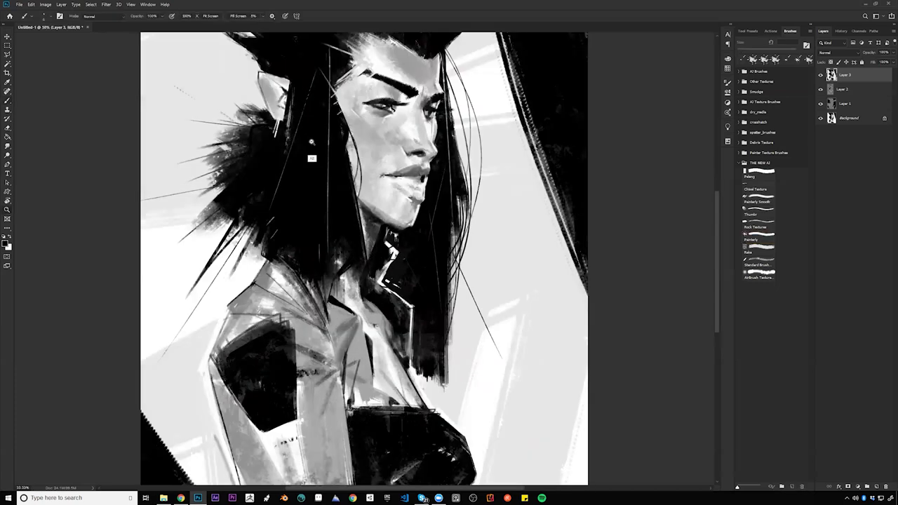
{"action": "left_click", "coordinate": [313, 145], "text": "alt"}
{"action": "left_click_drag", "start_coordinate": [474, 257], "coordinate": [510, 326]}
{"action": "key", "text": "b"}
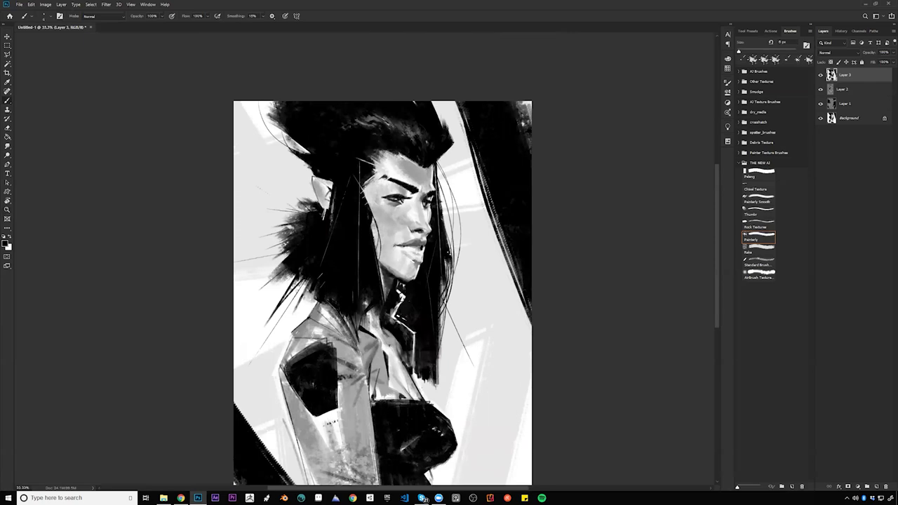
{"action": "left_click_drag", "start_coordinate": [448, 213], "coordinate": [477, 186]}
{"action": "key", "text": "z"}
{"action": "left_click", "coordinate": [483, 204]}
{"action": "left_click", "coordinate": [486, 209], "text": "alt"}
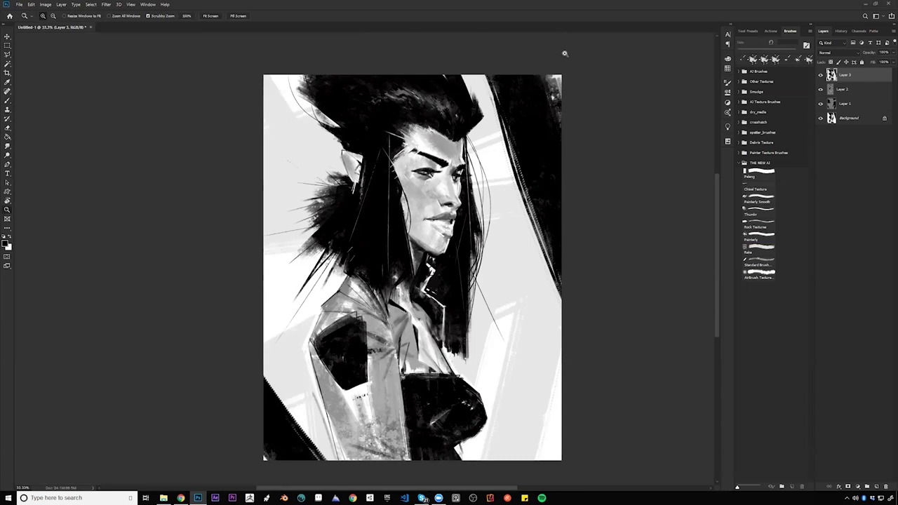
{"action": "left_click", "coordinate": [424, 232]}
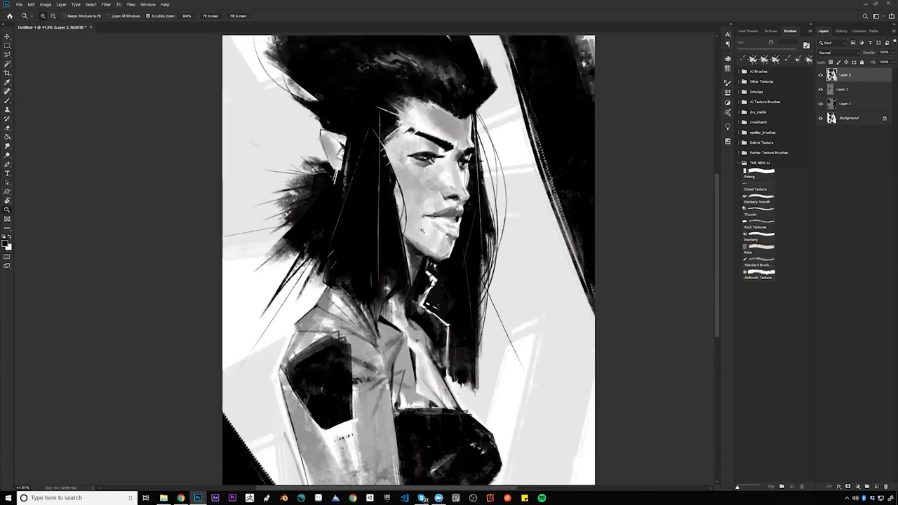
{"action": "key", "text": "f"}
{"action": "key", "text": "ctrl+0"}
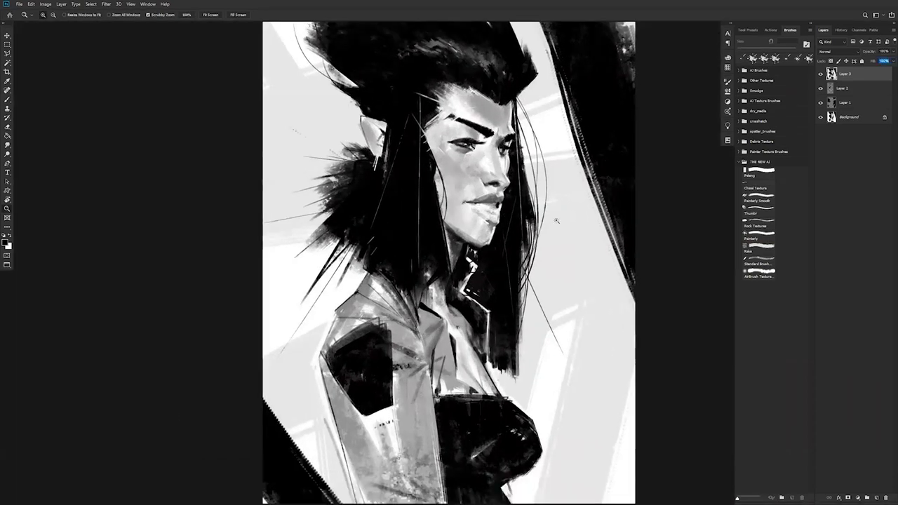
{"action": "left_click", "coordinate": [555, 221]}
{"action": "key", "text": "f"}
{"action": "left_click", "coordinate": [544, 249], "text": "alt"}
{"action": "left_click", "coordinate": [538, 239]}
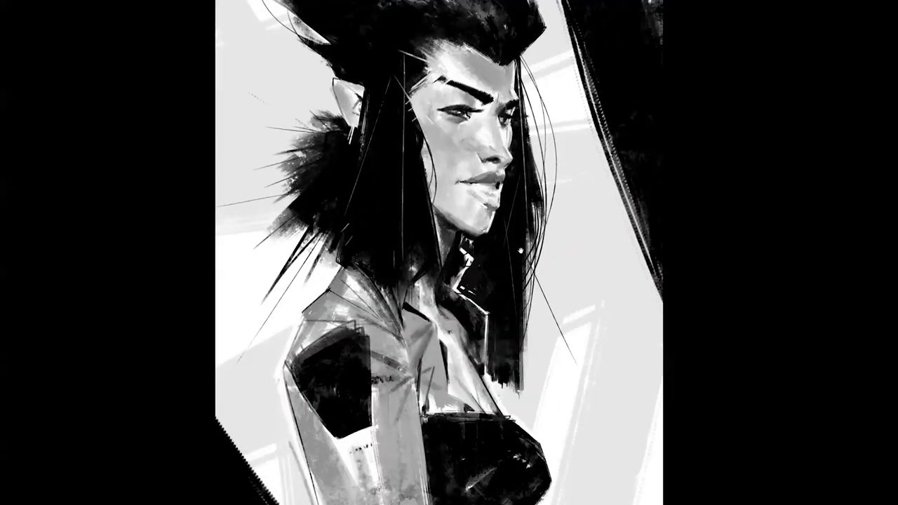